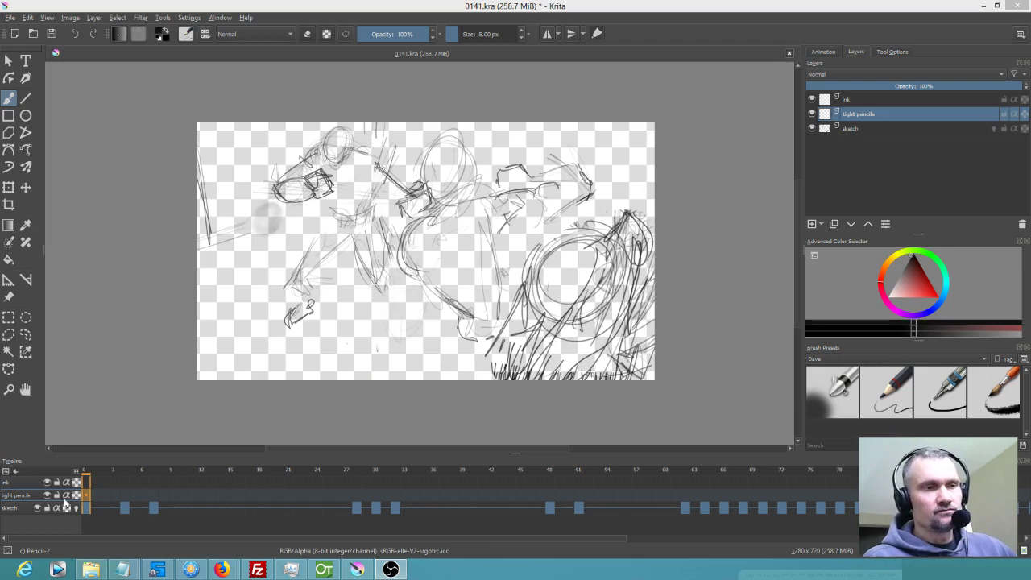
left_click(879, 126)
left_click(881, 115)
left_click(882, 101)
left_click(882, 115)
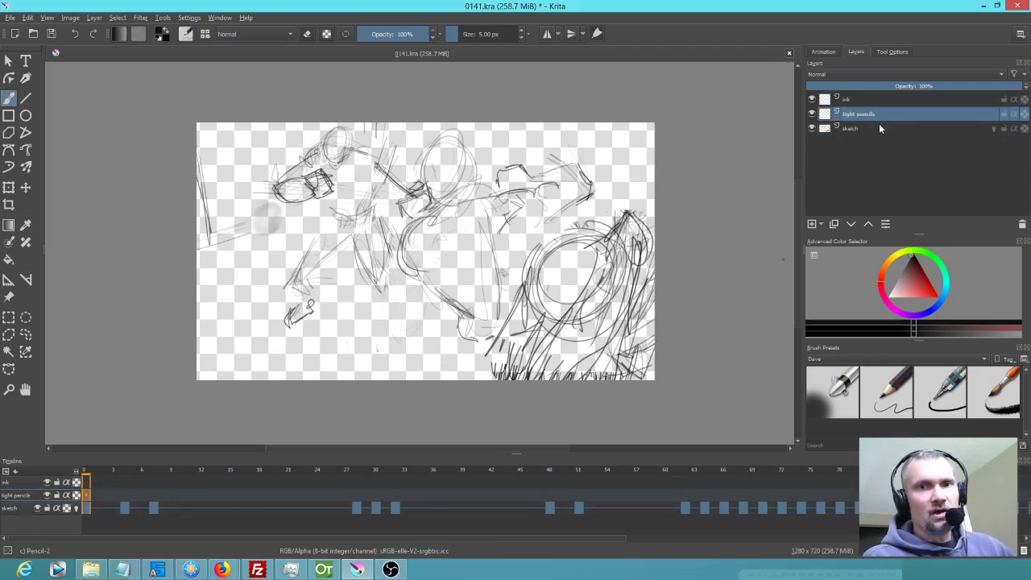
left_click(879, 127)
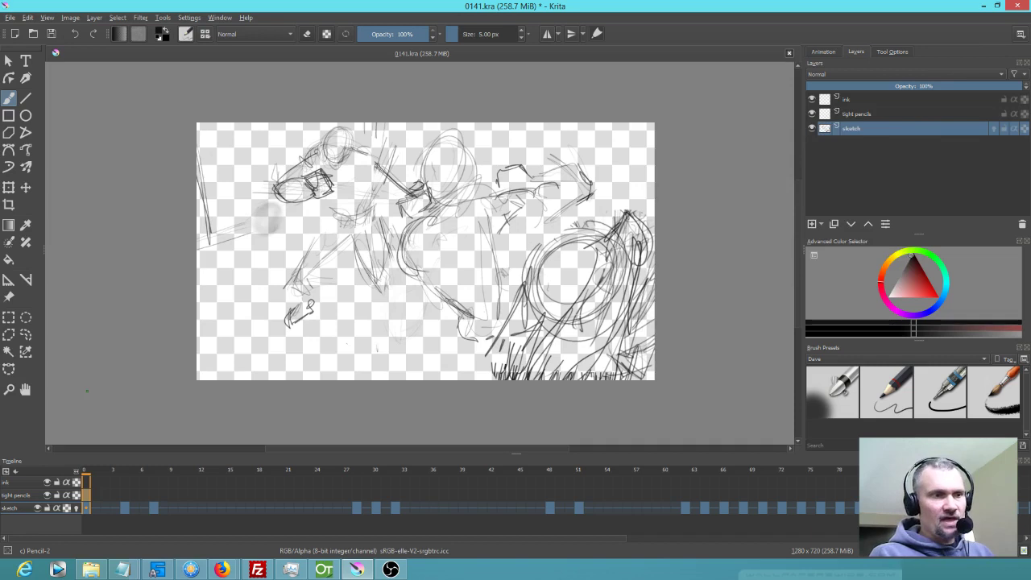
left_click(6, 470)
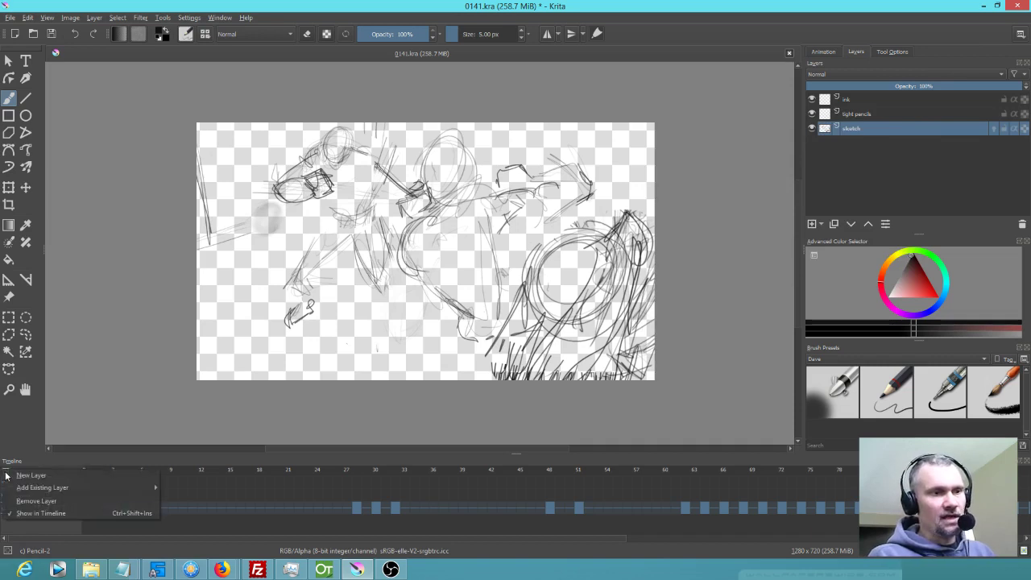
left_click(227, 480)
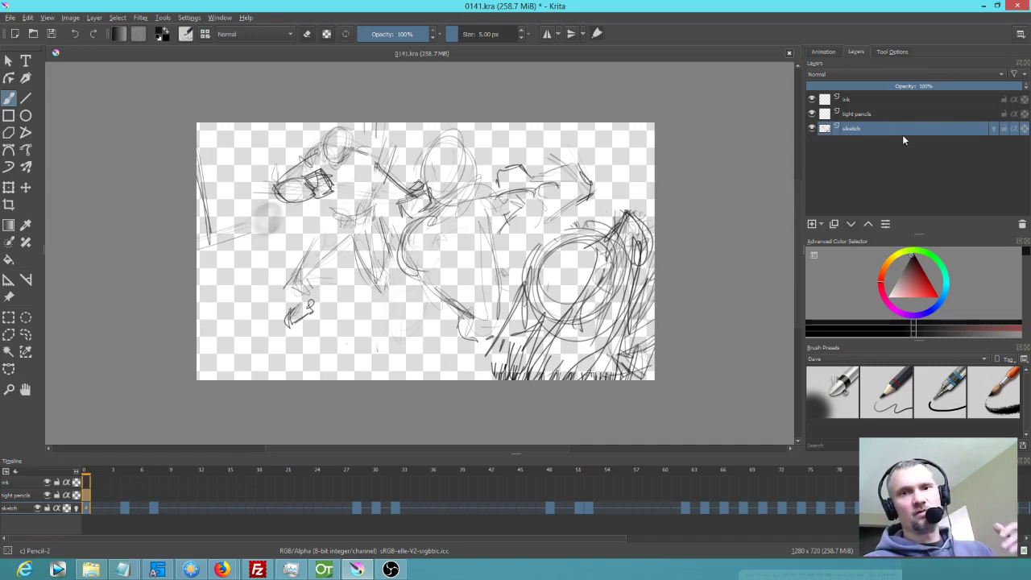
Create a blank keyframe at frame 0 on the tight pencils layer and go to that frame
left_click(880, 116)
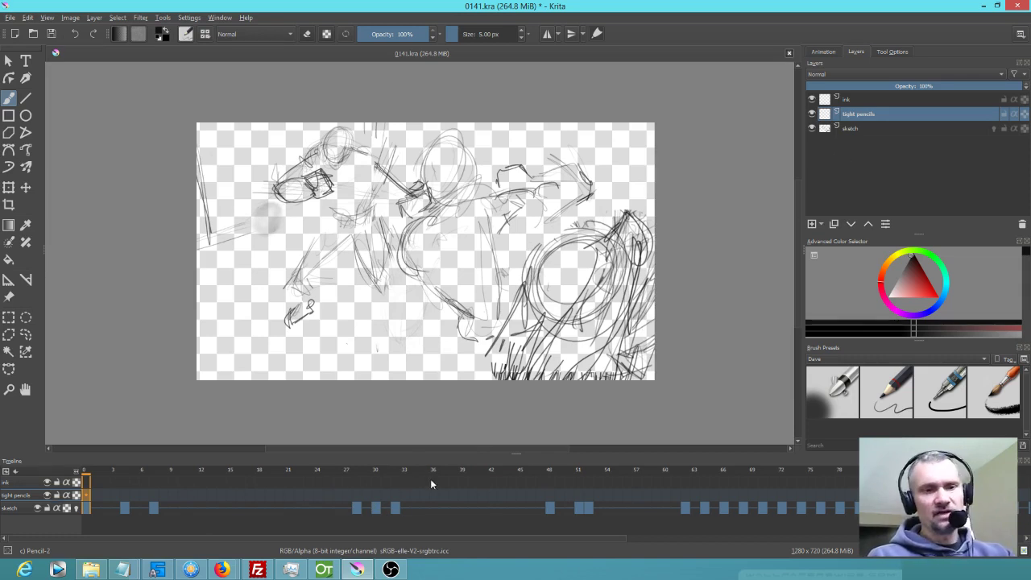
left_click(398, 501)
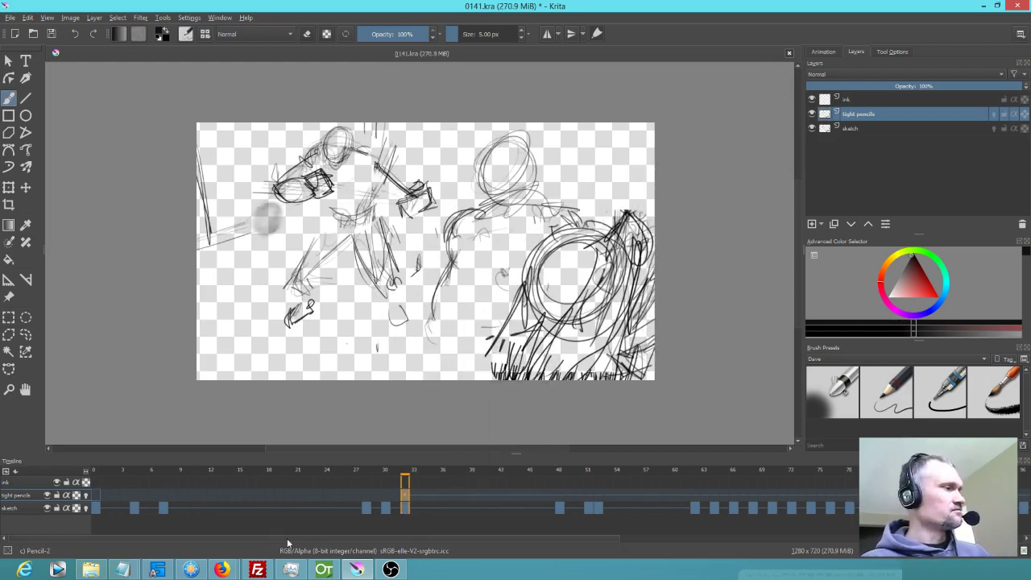
key("period")
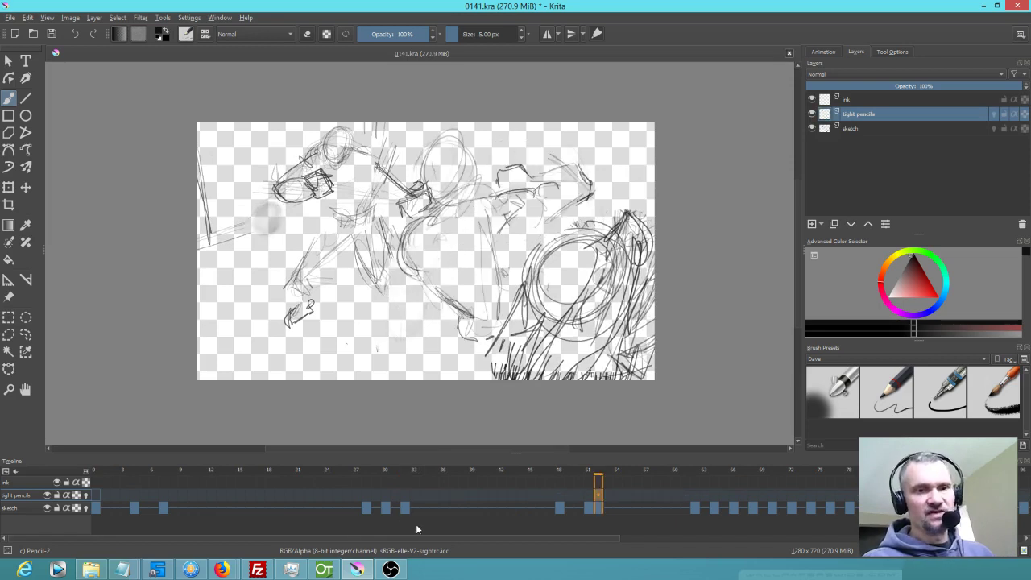
left_click(94, 474)
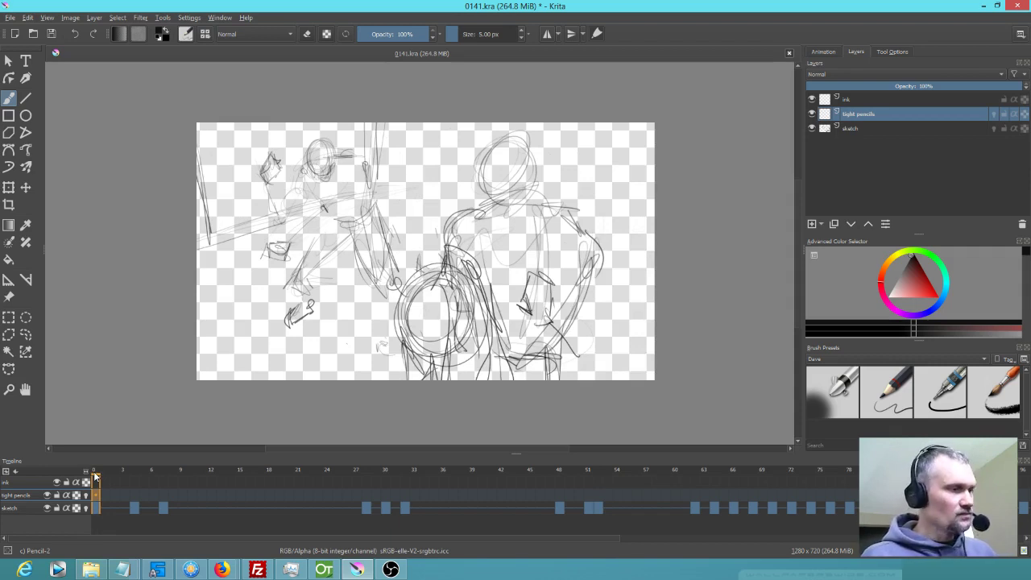
left_click(6, 471)
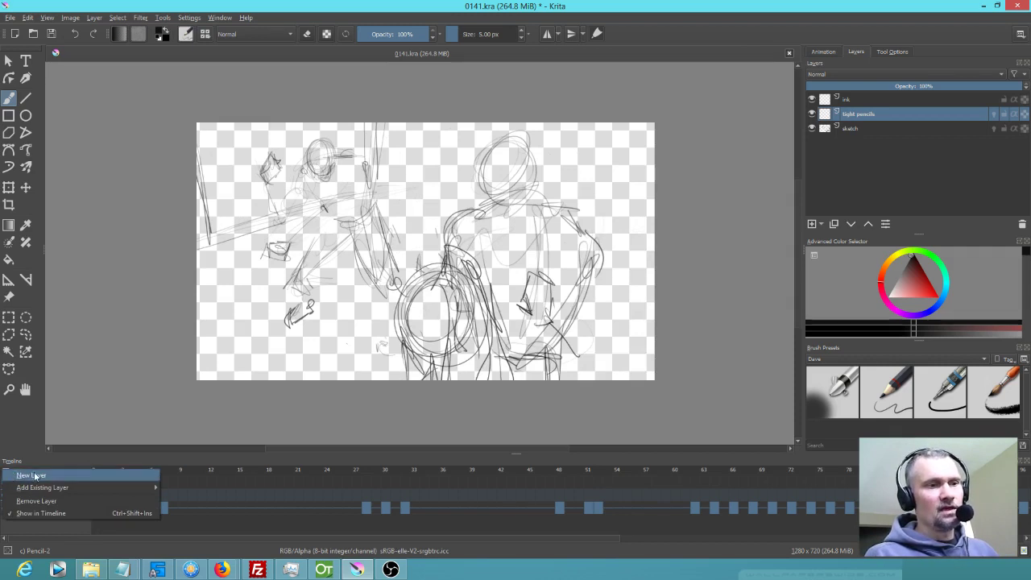
left_click(40, 529)
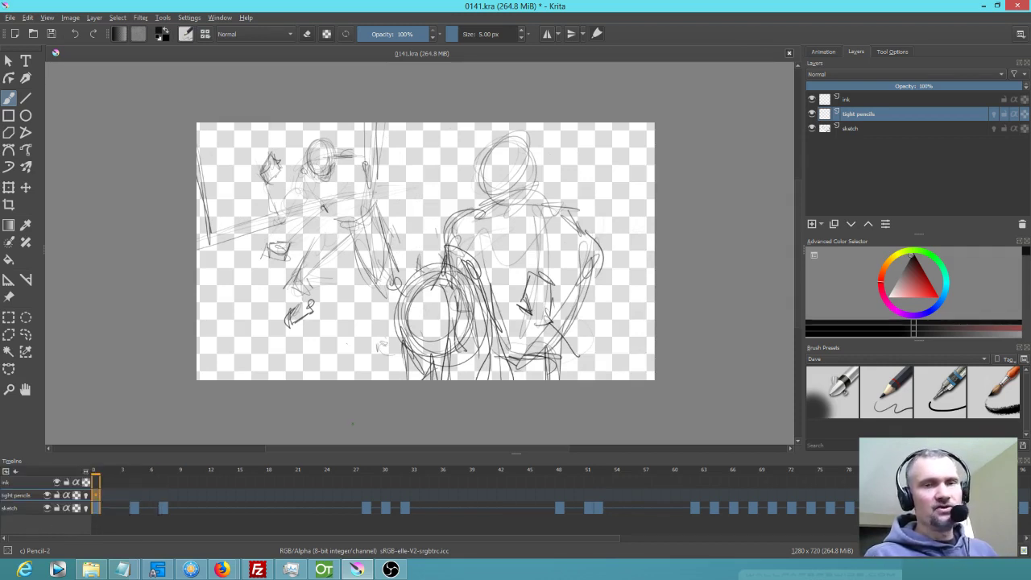
left_click(857, 101)
mouse_move(867, 102)
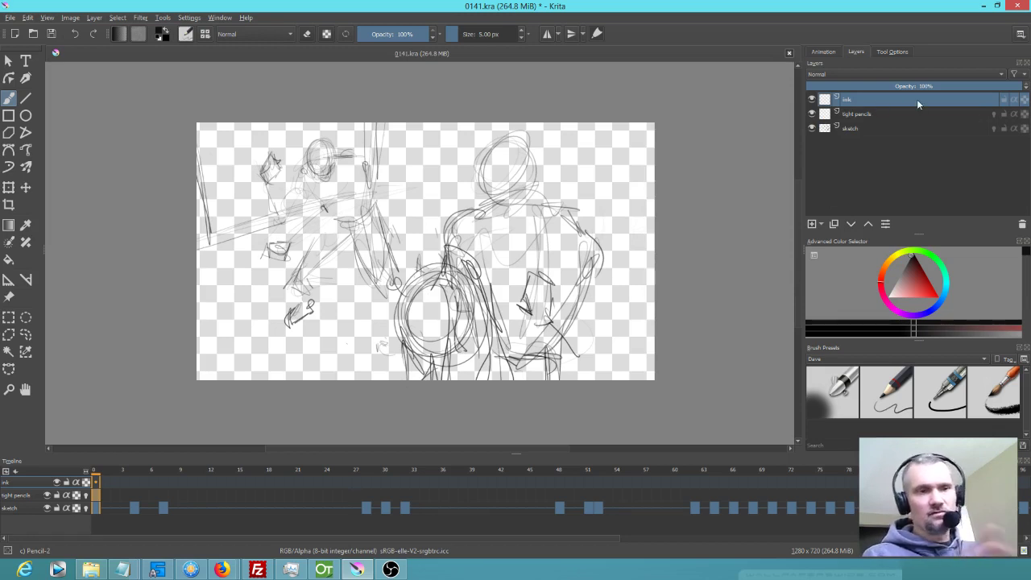
mouse_move(919, 104)
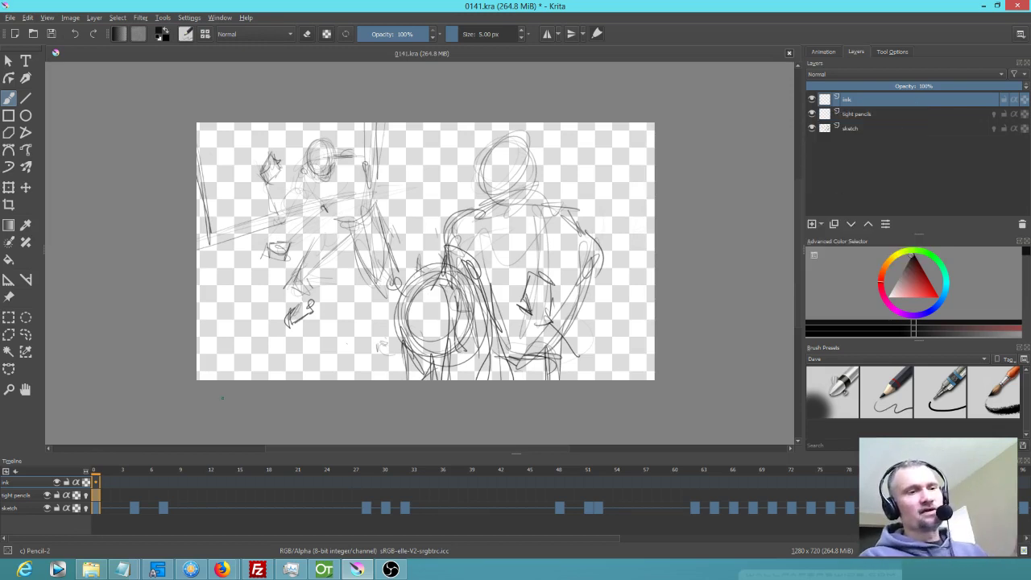
left_click(19, 496)
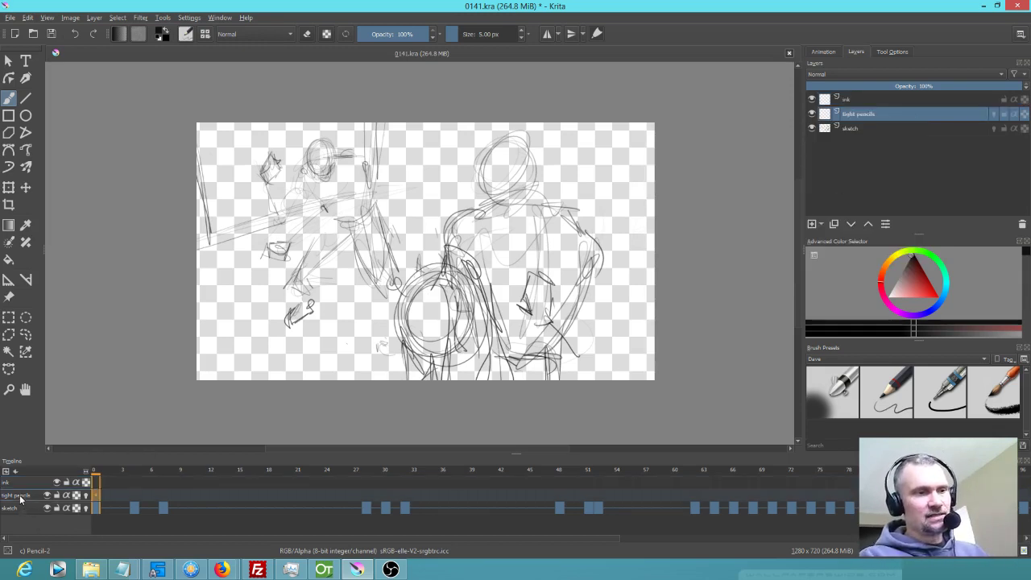
left_click(21, 508)
left_click(32, 481)
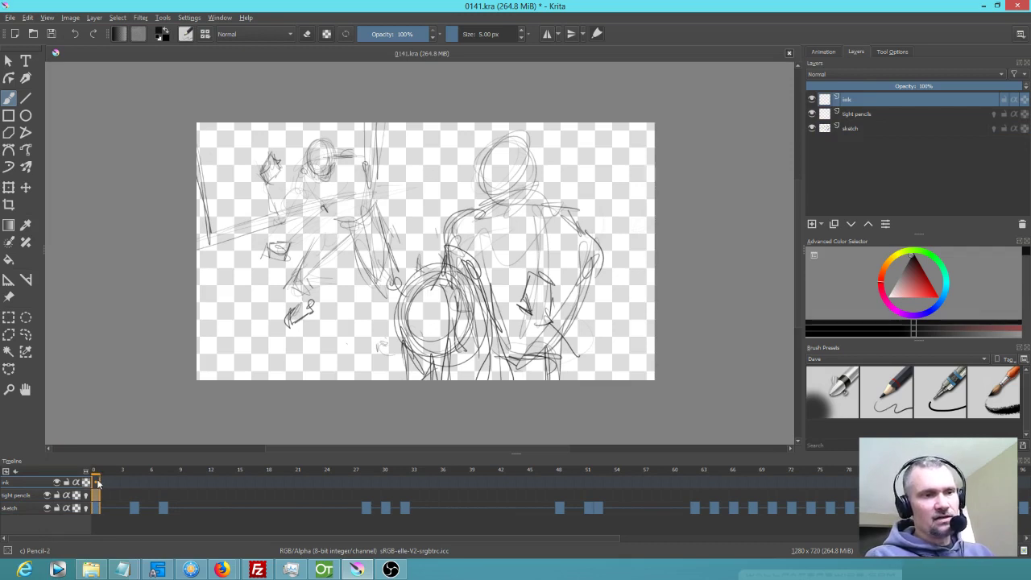
left_click(31, 494)
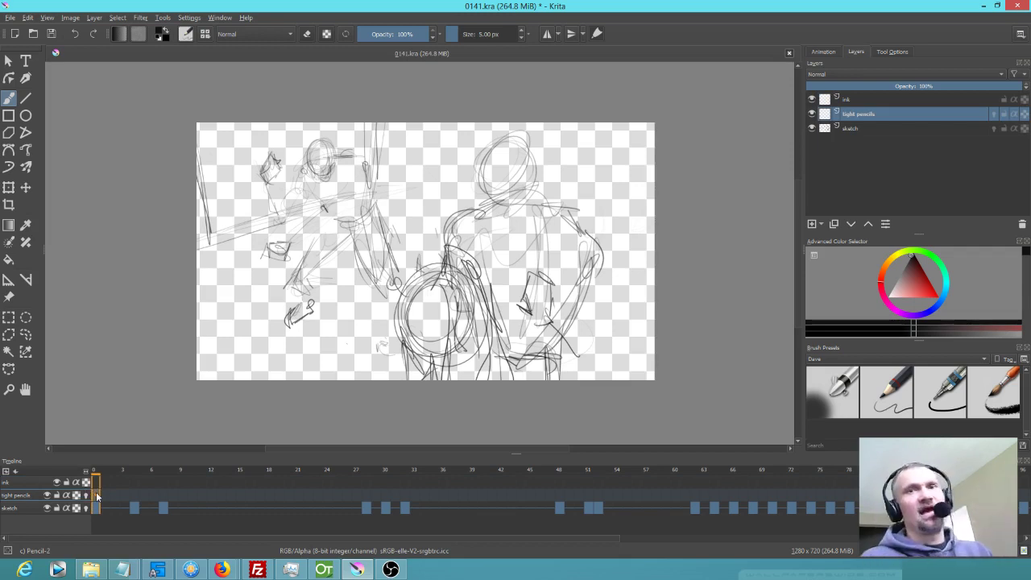
Create a blank keyframe at frame 0 on the ink layer and scrub the timeline to frame 21
left_click(28, 483)
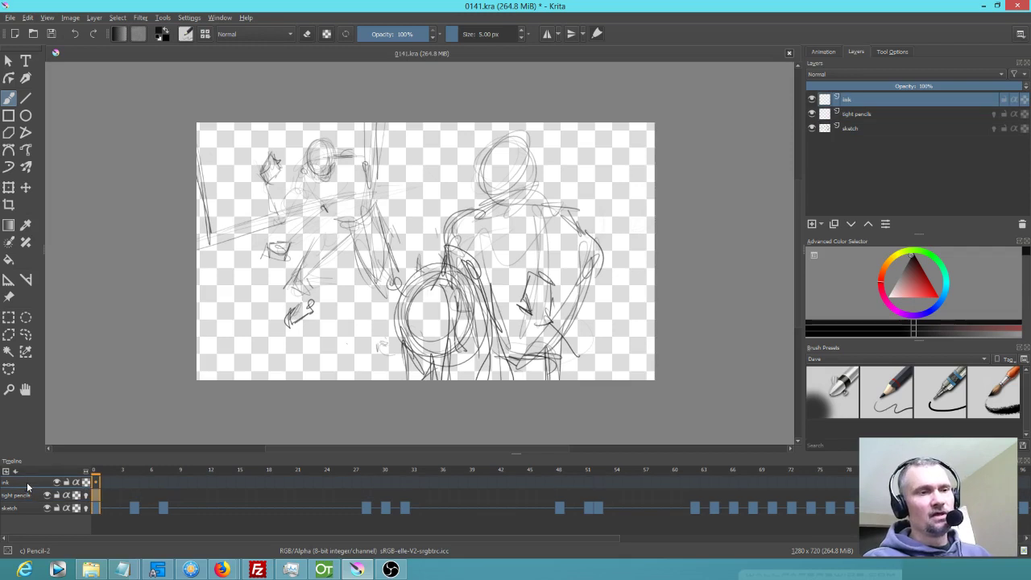
left_click(97, 483)
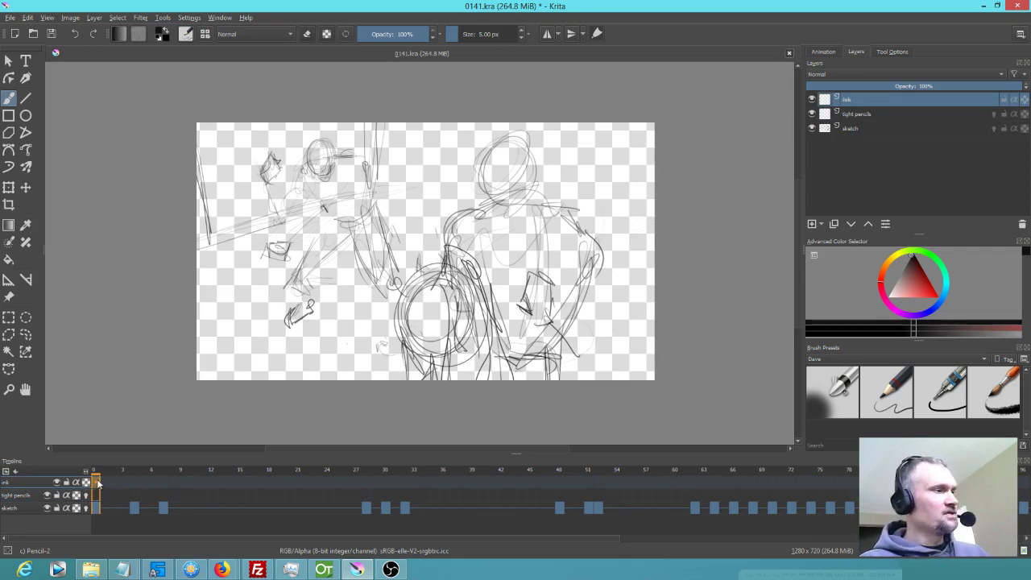
mouse_move(98, 483)
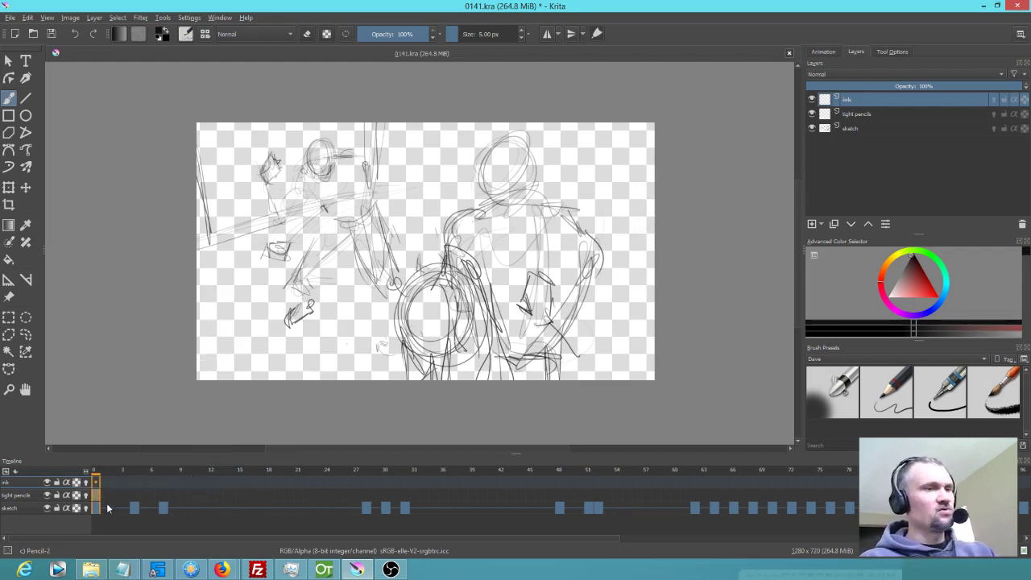
left_click_drag(134, 482, 298, 471)
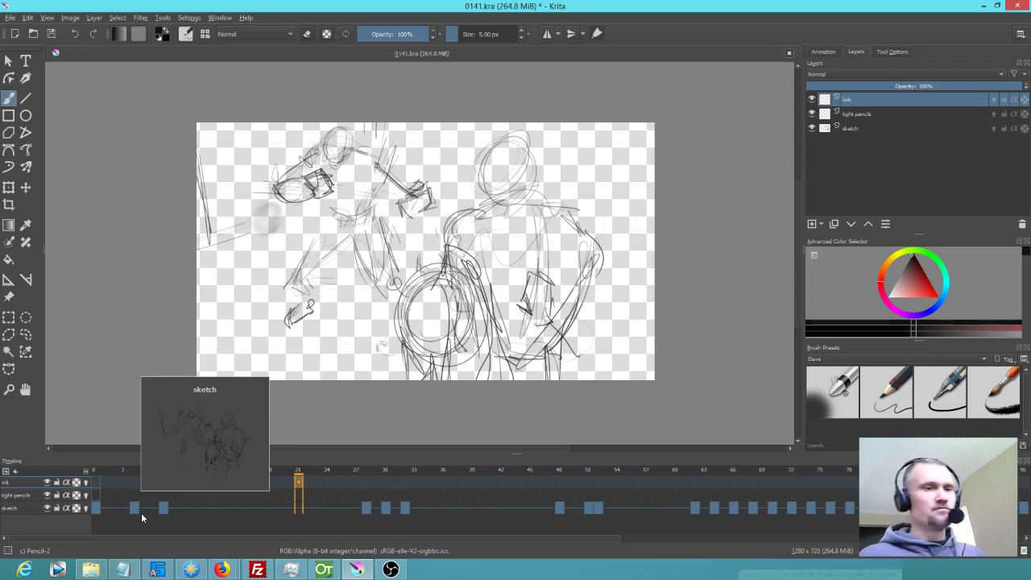
Select the tight pencils layer and choose the Pencil-2 brush preset
left_click(864, 128)
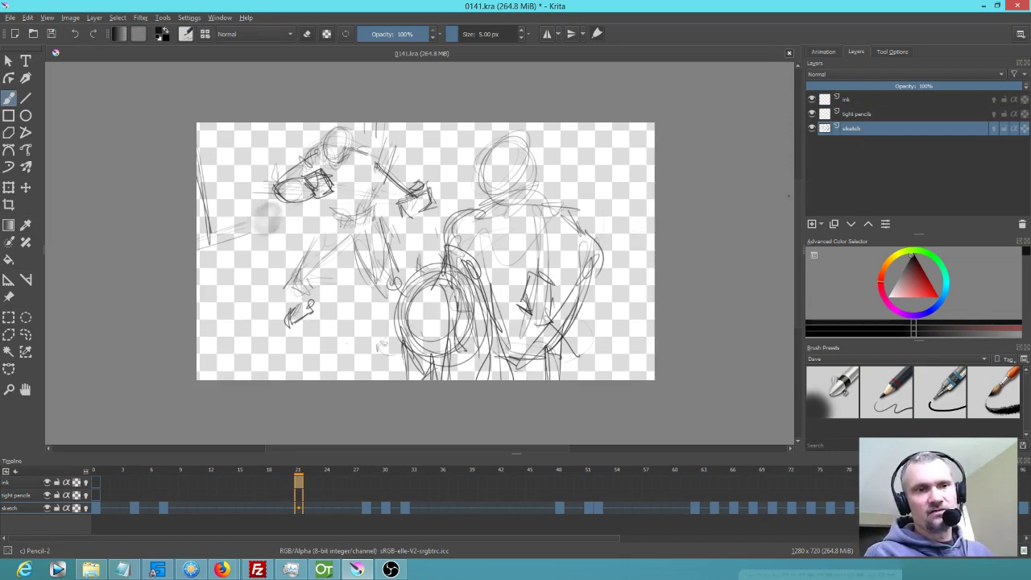
left_click(865, 115)
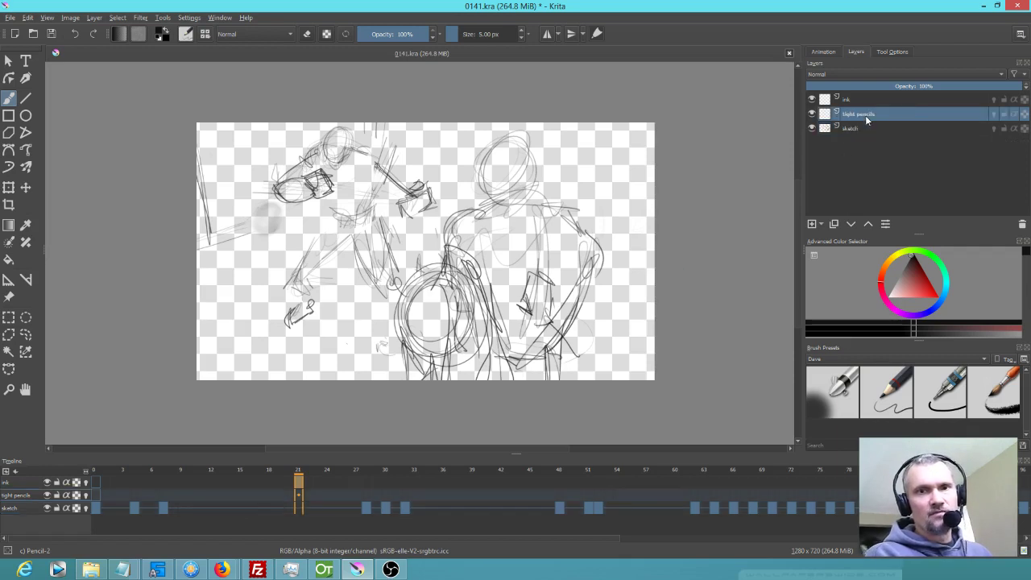
left_click(887, 395)
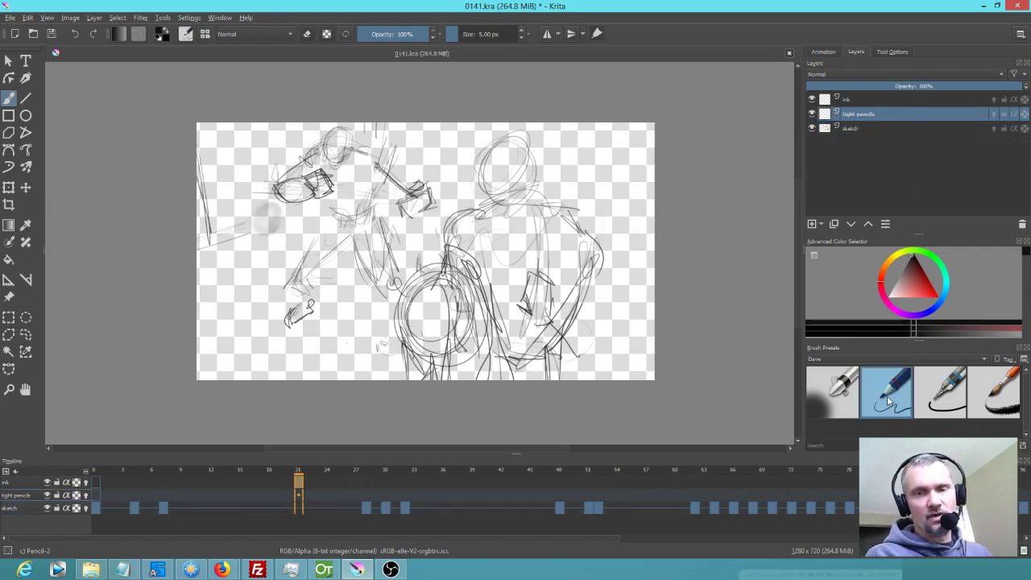
Lower the sketch layer's opacity to 44% for drawing over it
left_click(869, 127)
left_click_drag(924, 86, 854, 86)
left_click_drag(854, 85, 882, 86)
mouse_move(883, 85)
left_mouse_down()
mouse_move(866, 86)
mouse_move(878, 86)
left_mouse_up()
left_click_drag(878, 86, 876, 86)
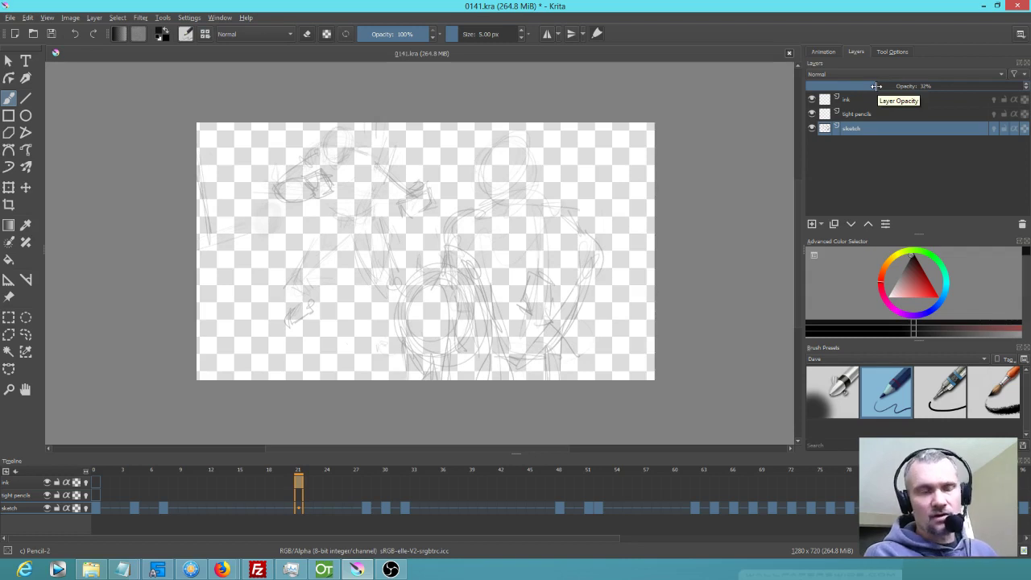
mouse_move(876, 85)
left_mouse_down()
mouse_move(896, 85)
mouse_move(876, 86)
left_mouse_up()
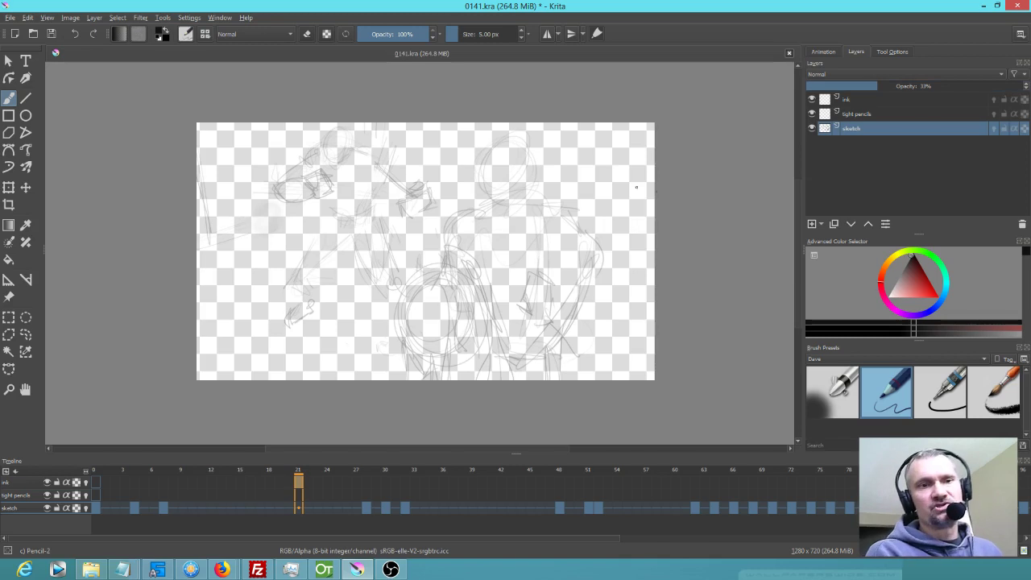
left_click(873, 114)
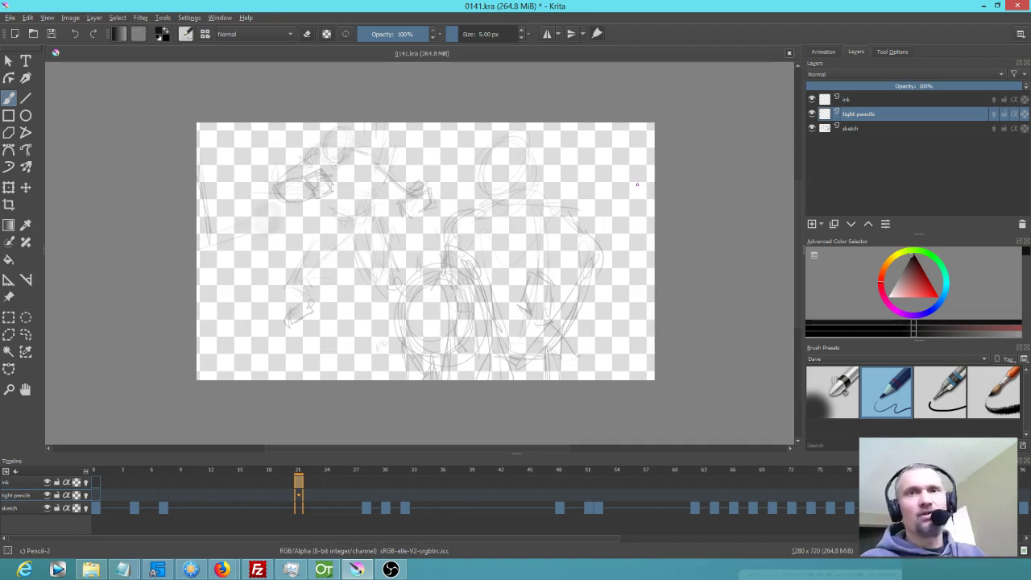
left_click(887, 126)
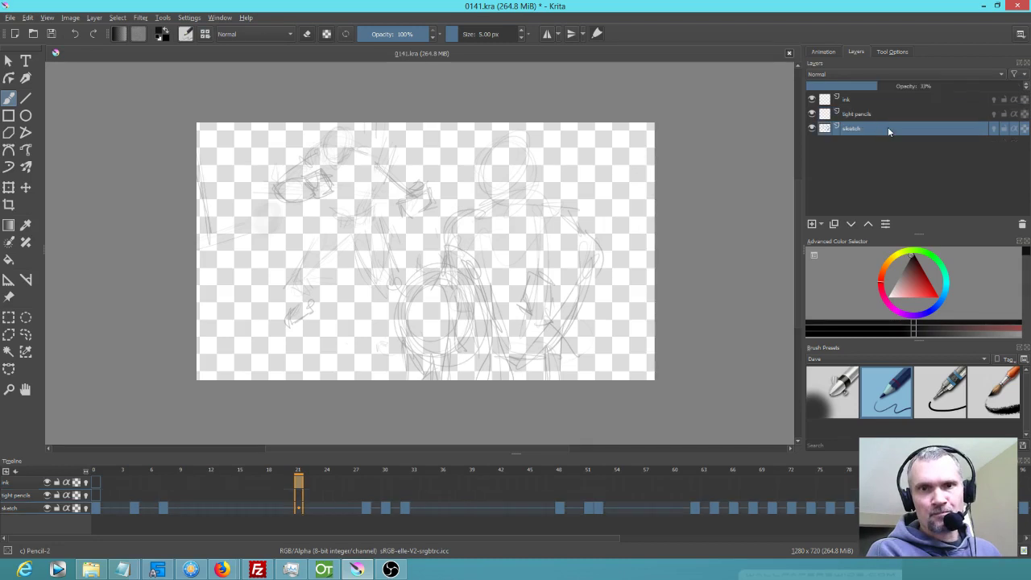
left_click_drag(885, 85, 901, 84)
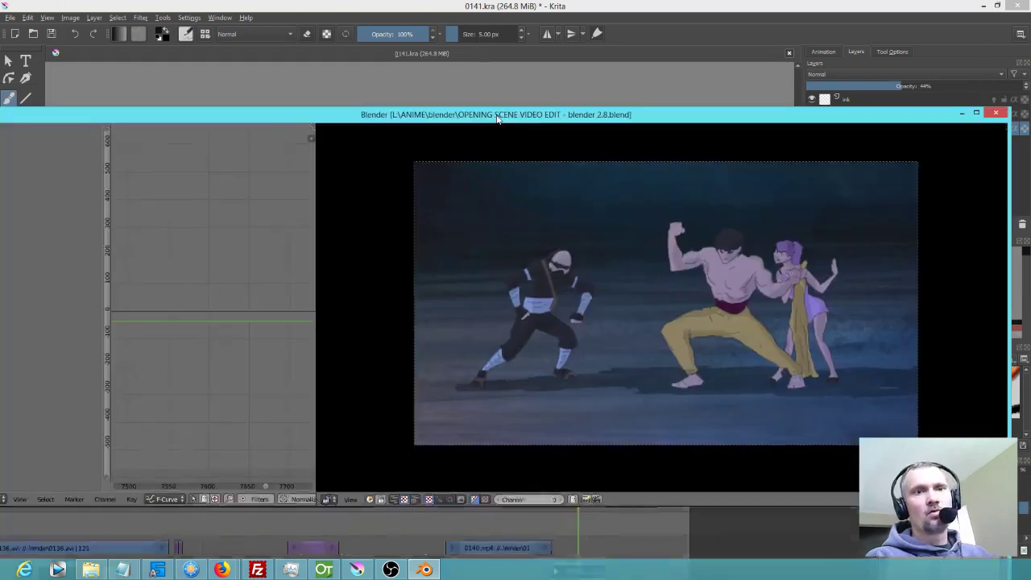
Maximize the Blender video edit window and play the 0140 clip from its beginning
double_click(497, 115)
left_click_drag(386, 427, 461, 414)
key("alt+a")
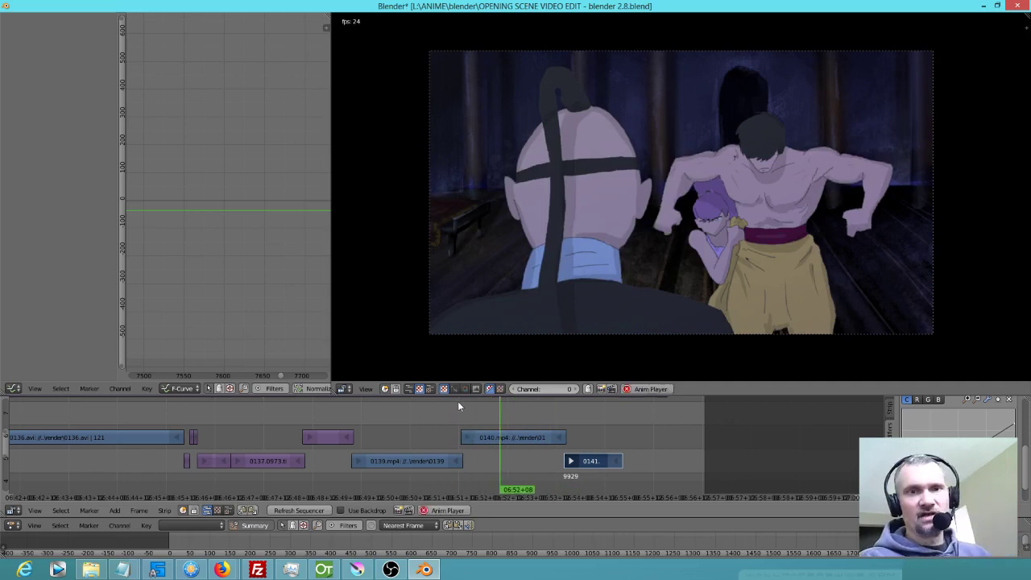
key("Escape")
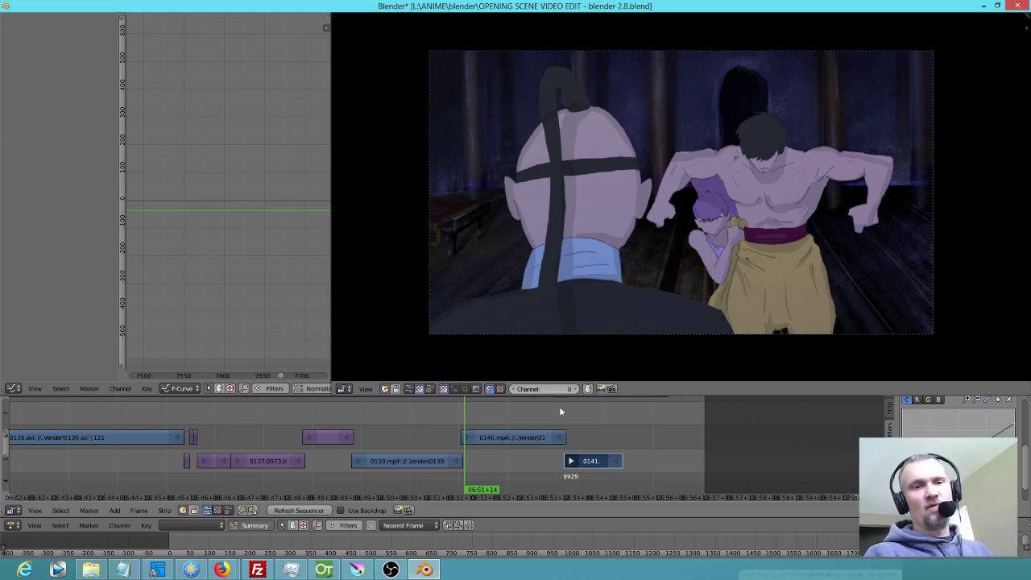
Scrub through the rest of clip 0140 and review the cut and the motion in clip 0141
left_click_drag(455, 407, 517, 412)
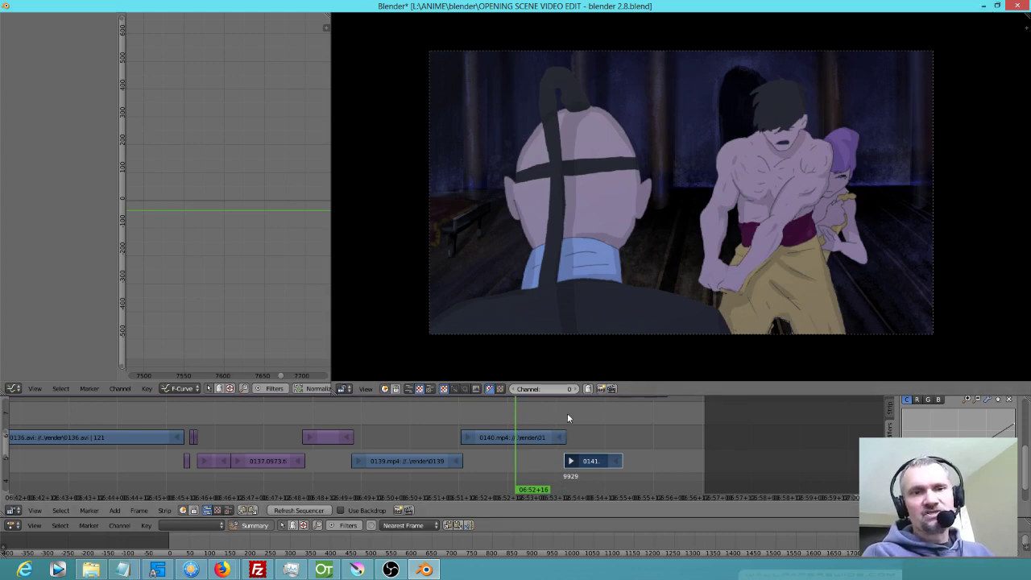
left_click_drag(567, 414, 560, 417)
key("alt+a")
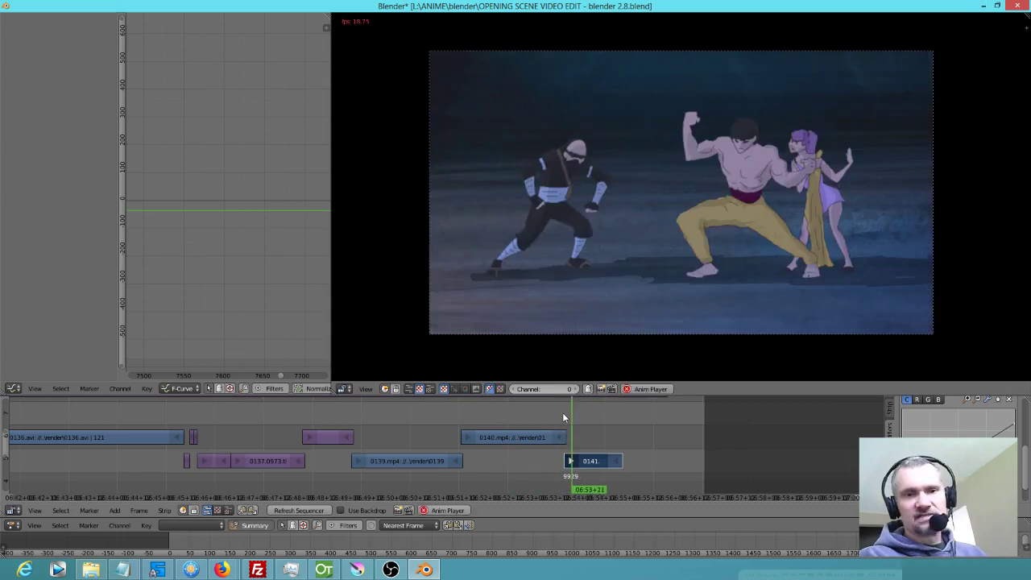
key("alt+a")
left_click_drag(557, 419, 585, 411)
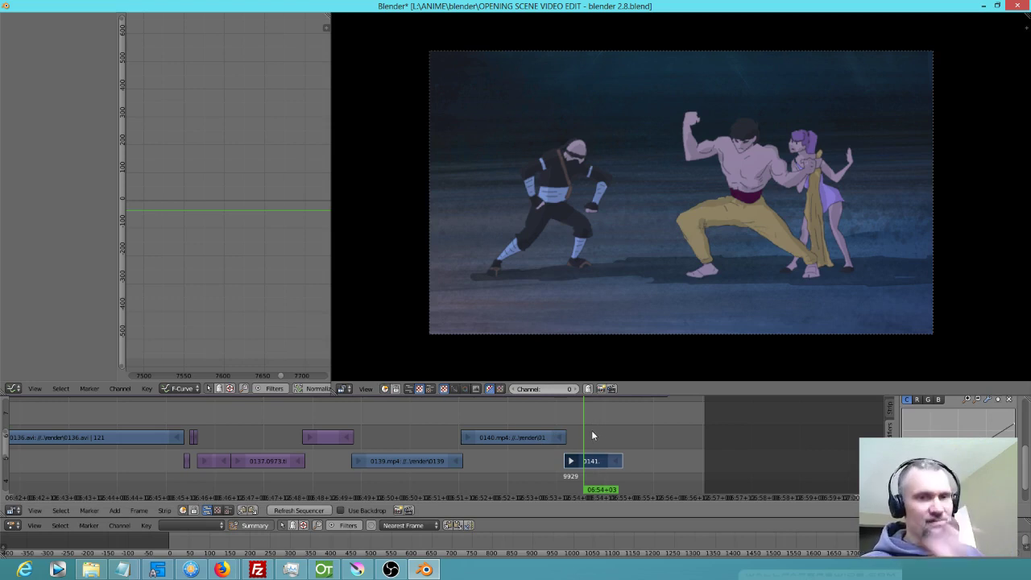
left_click_drag(581, 438, 602, 430)
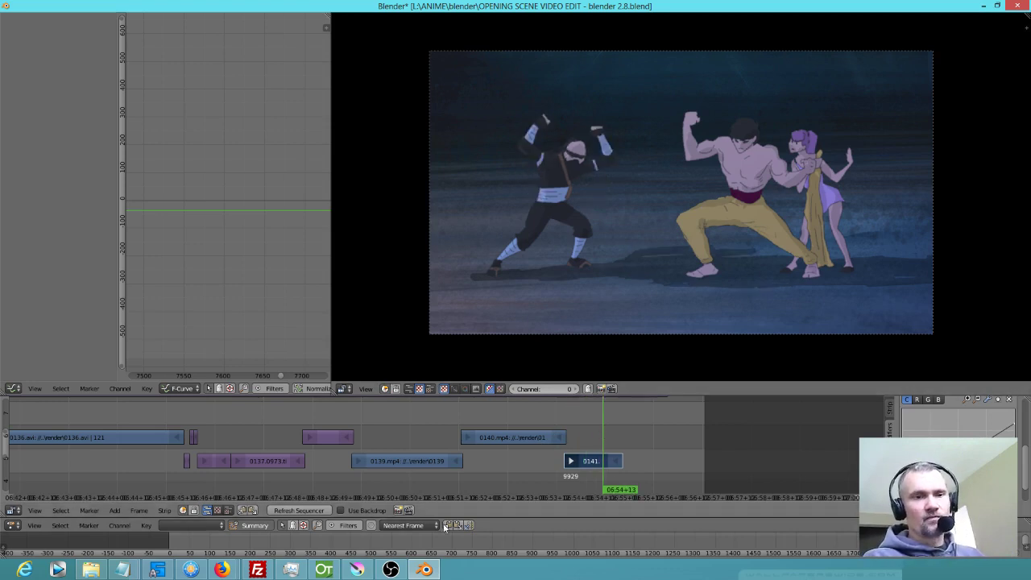
Switch back to Krita and go to frame 0 of the animation
left_click(356, 570)
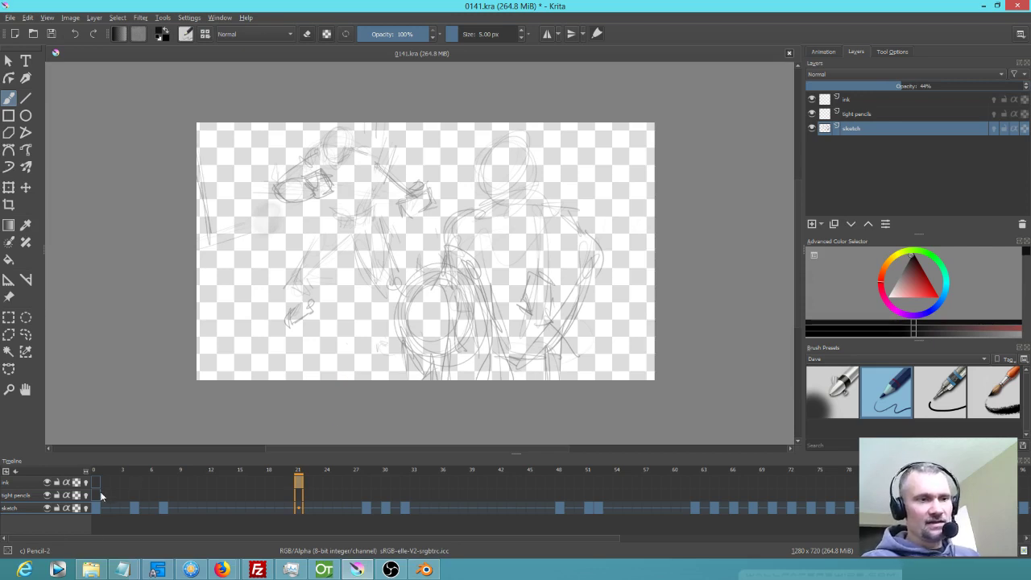
left_click(98, 497)
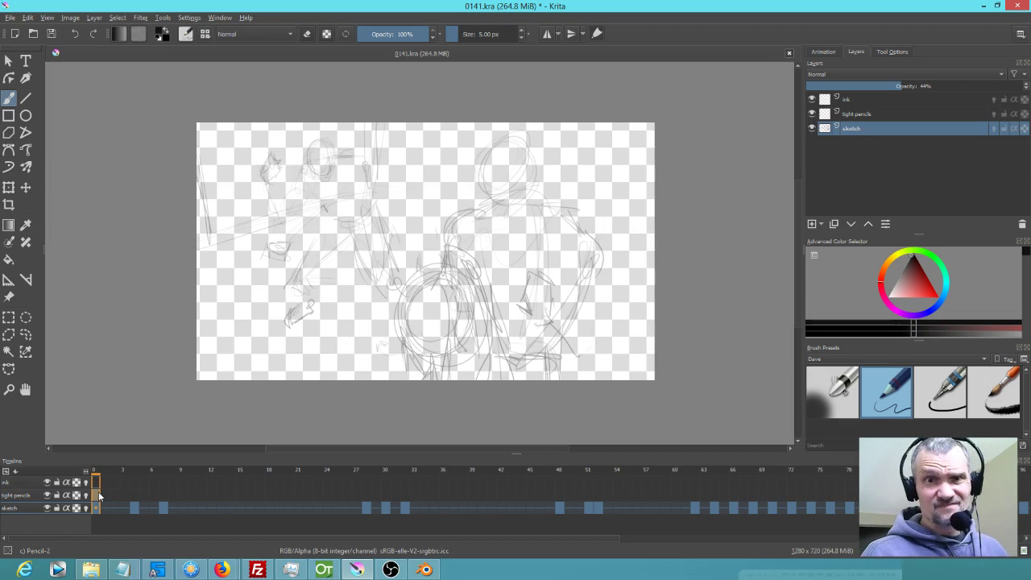
Activate the tight pencils layer and draw the first pencil stroke over the left figure's rear shoulder
left_click(874, 112)
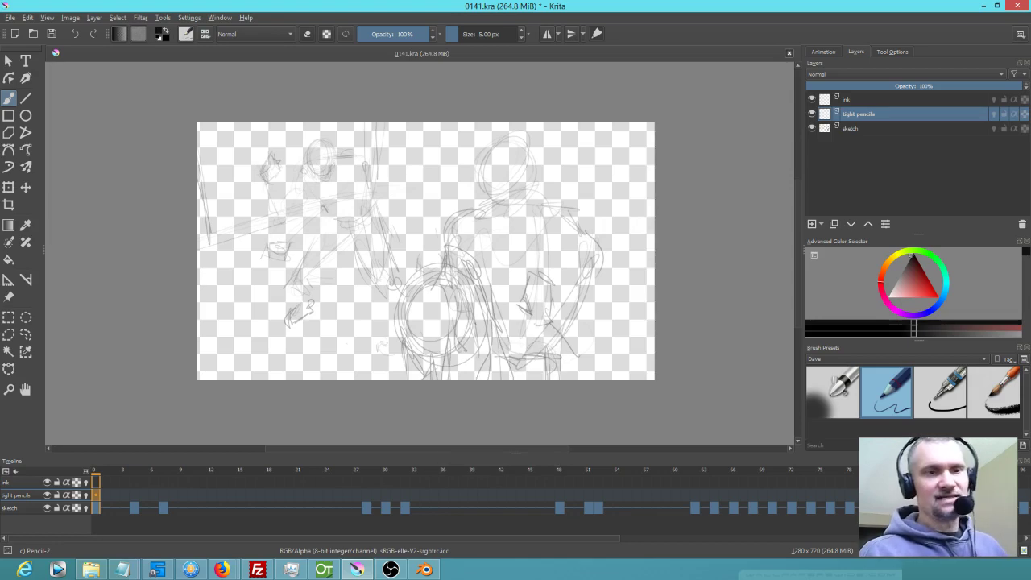
scroll(481, 287, "up", 5)
scroll(472, 306, "down", 3)
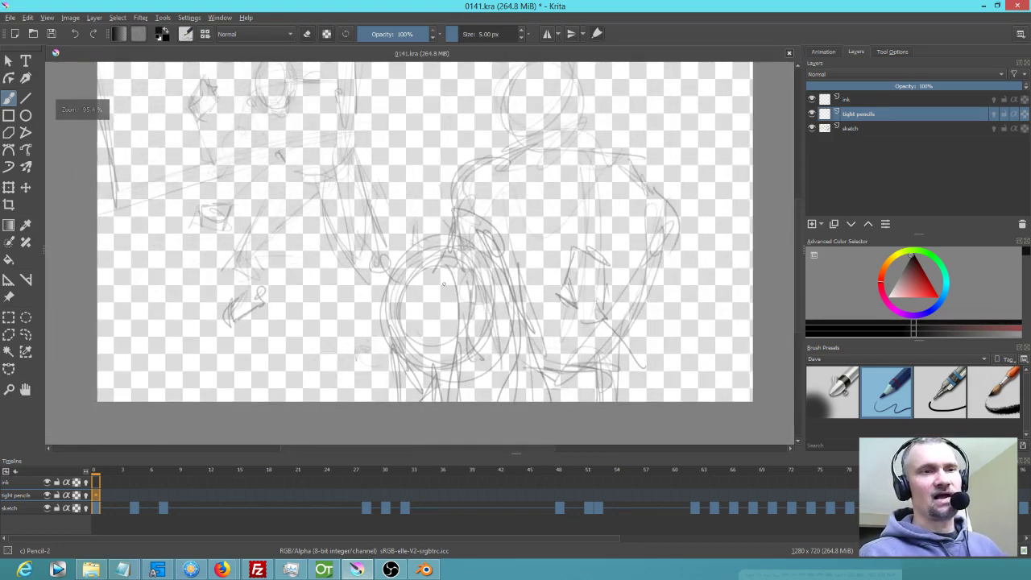
scroll(480, 370, "up", 1)
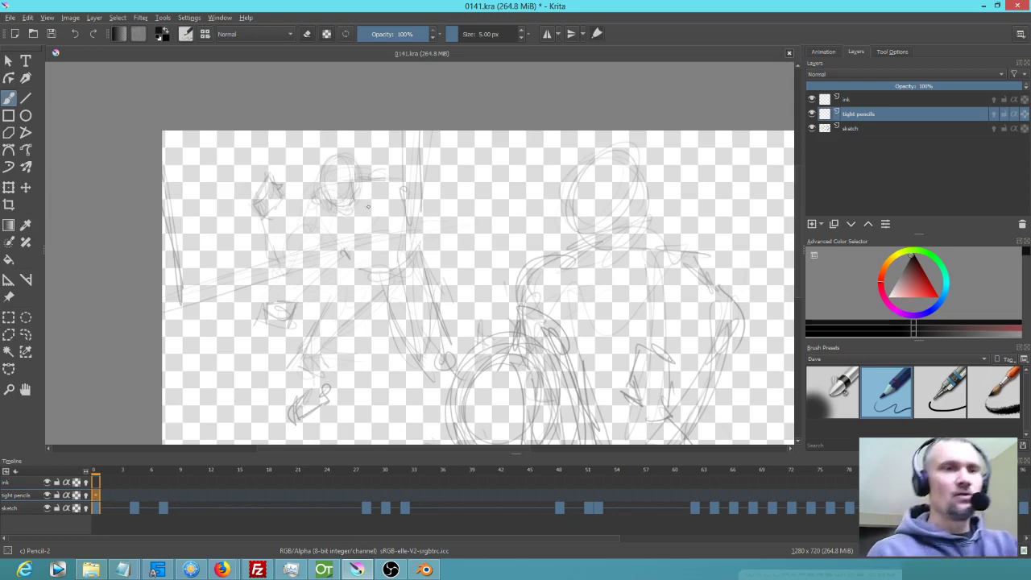
left_click_drag(397, 181, 404, 198)
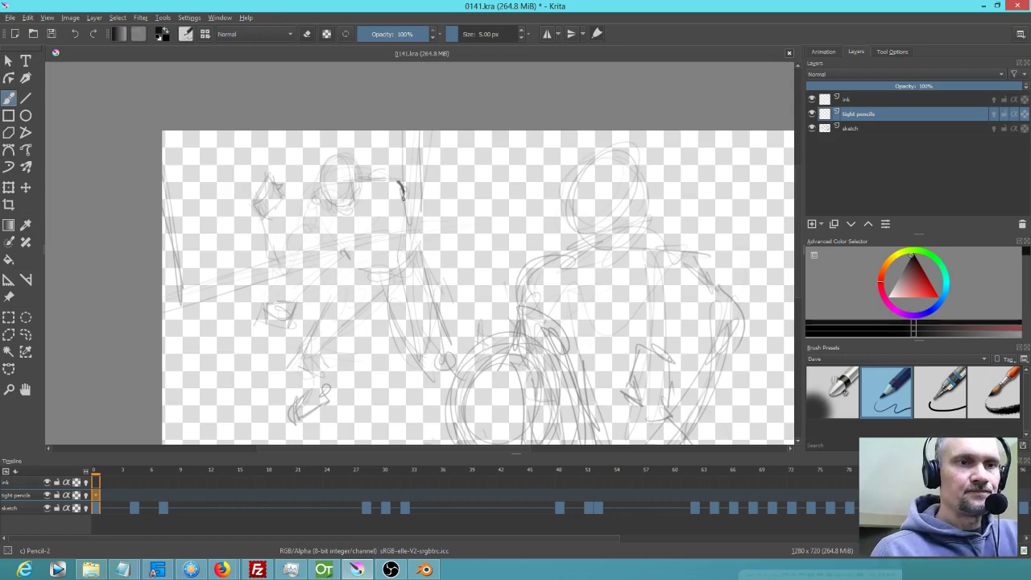
Lower the sketch layer's opacity to about 30%, and pencil the left figure's torso side, belt and chest lines on the tight pencils layer
left_click(835, 129)
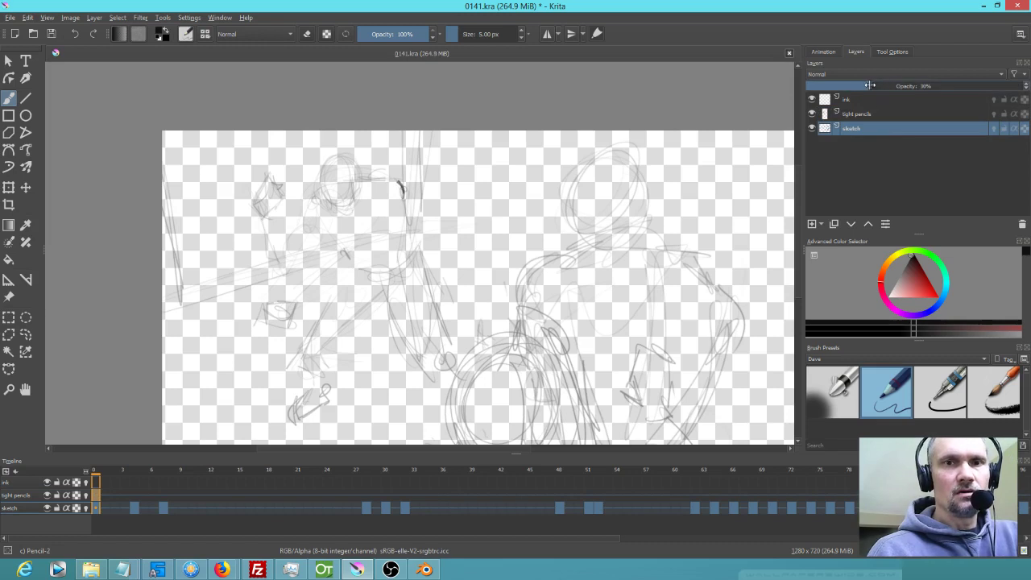
left_click(861, 115)
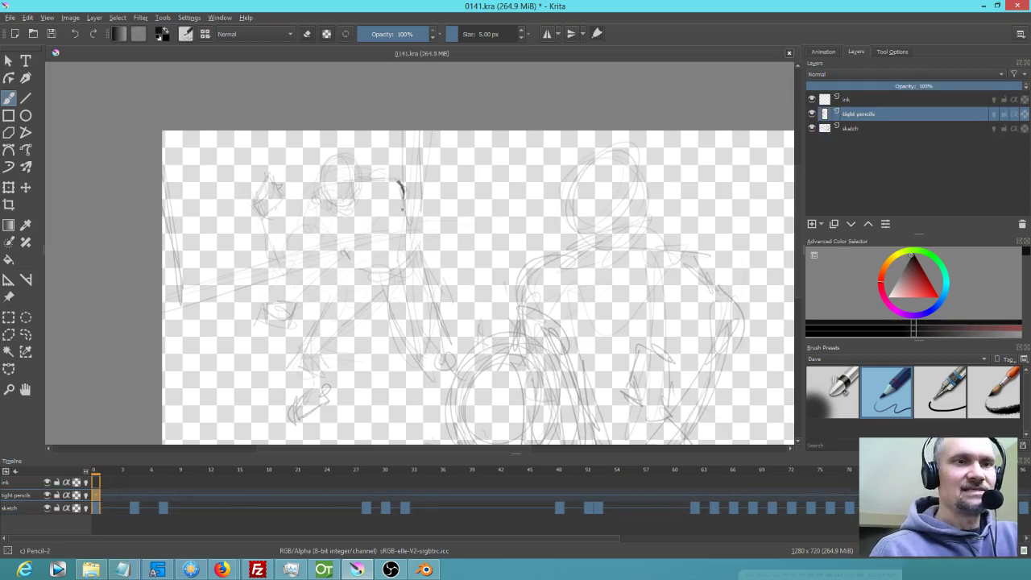
mouse_move(403, 198)
left_mouse_down()
mouse_move(416, 253)
mouse_move(362, 273)
mouse_move(413, 250)
mouse_move(387, 272)
left_mouse_up()
left_click_drag(407, 229, 360, 253)
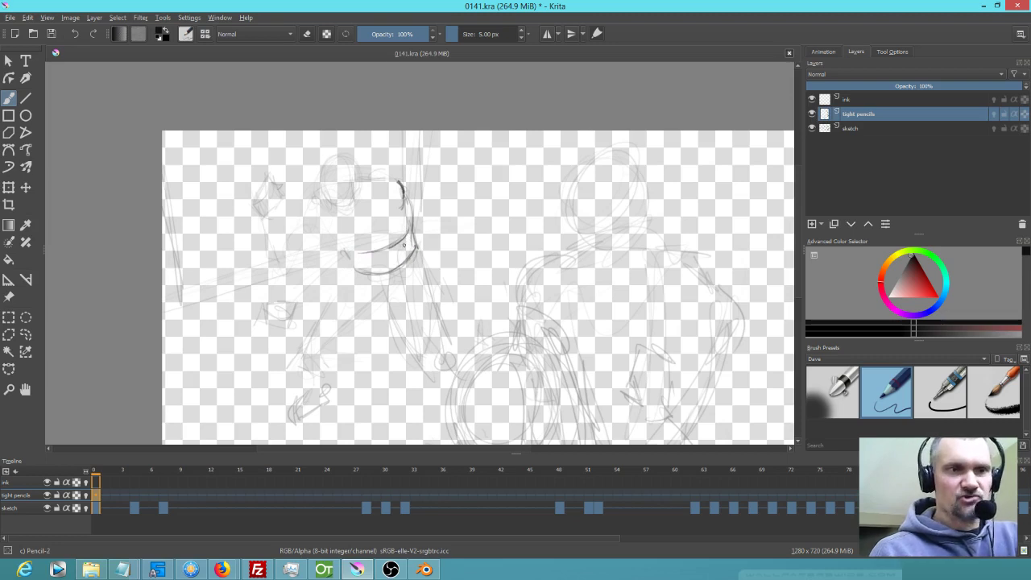
left_click_drag(356, 260, 385, 264)
left_click_drag(365, 187, 356, 213)
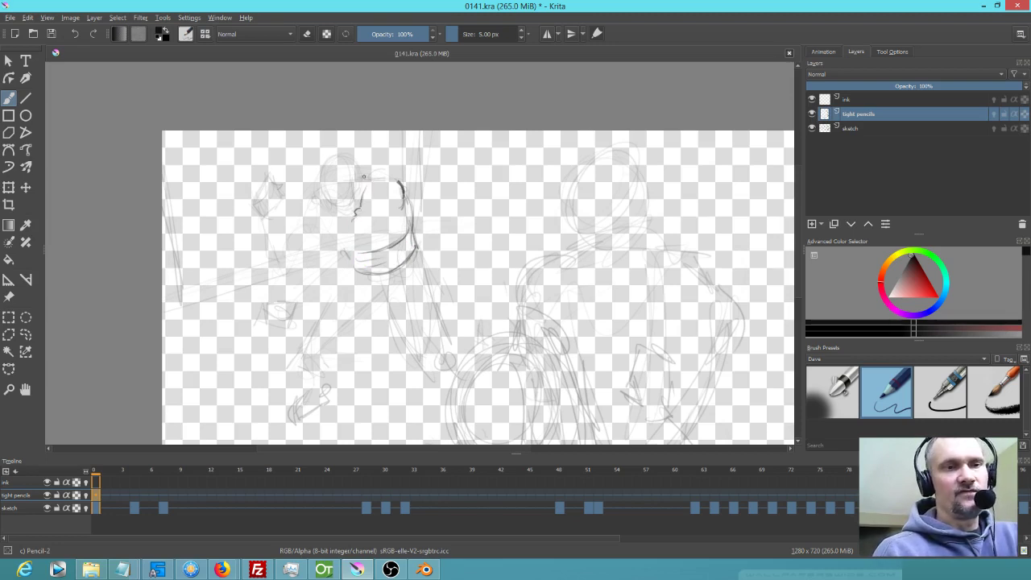
left_click_drag(325, 244, 321, 252)
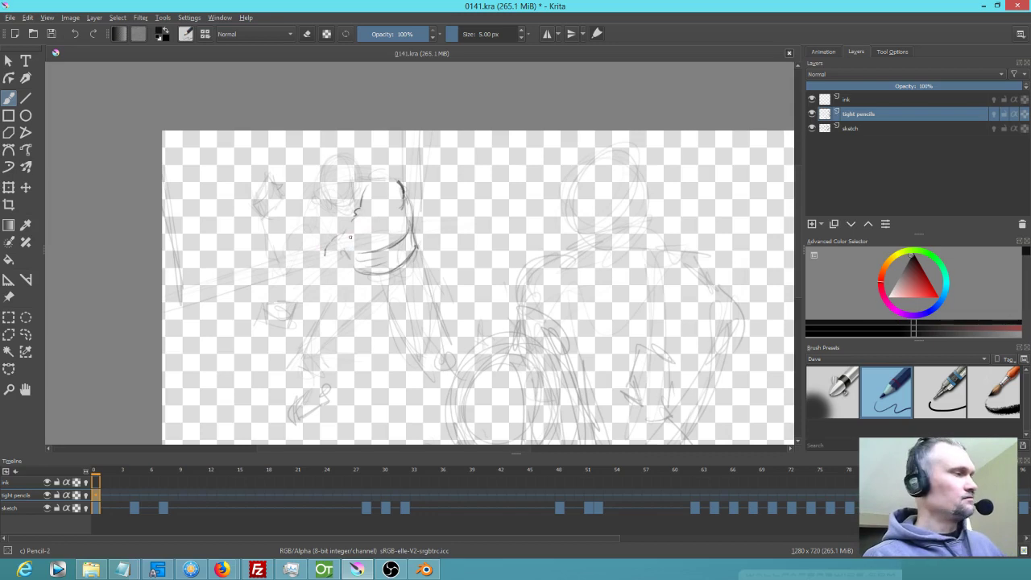
left_click_drag(345, 250, 352, 245)
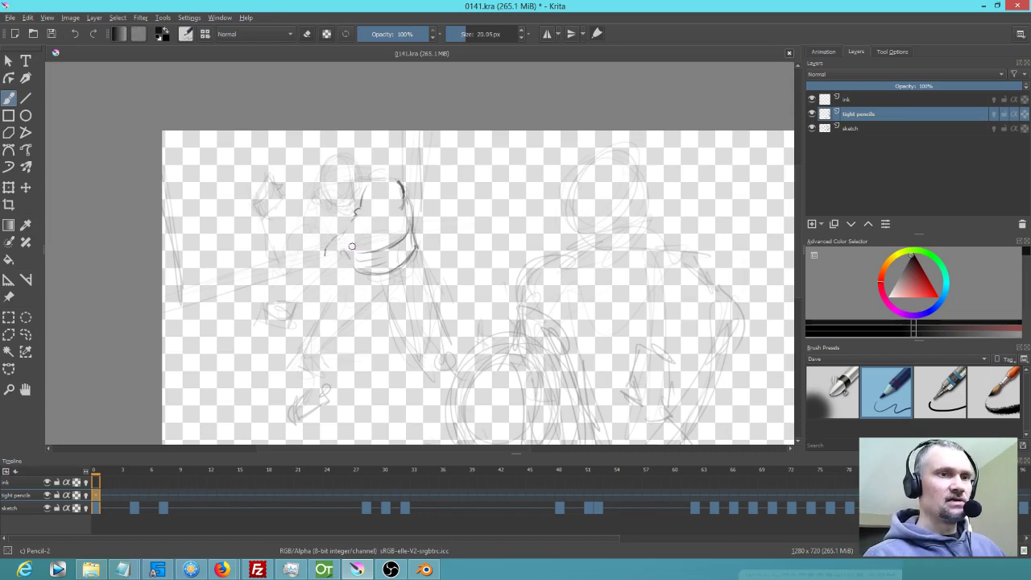
key("e")
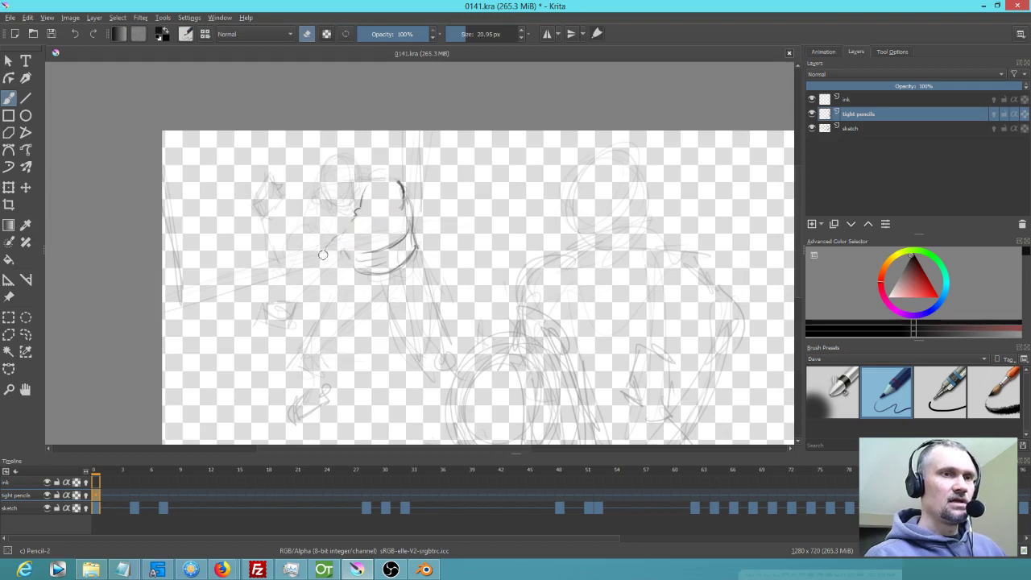
key("e")
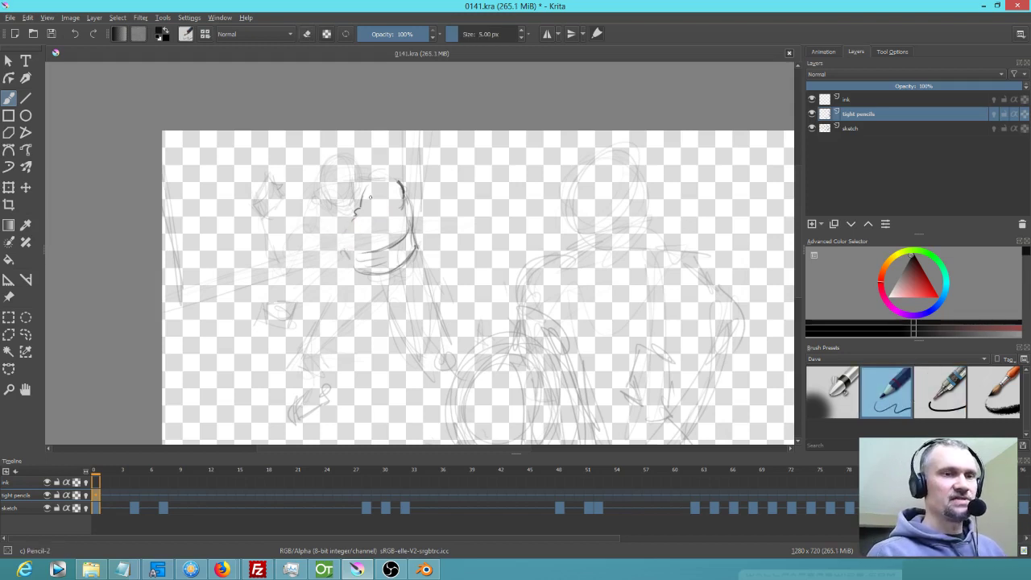
Pencil the left figure's lowered arm over the sketch, including sleeve, forearm, fist, forearm folds and finger lines
mouse_move(356, 216)
left_mouse_down()
mouse_move(321, 250)
mouse_move(334, 272)
mouse_move(395, 213)
mouse_move(363, 211)
mouse_move(383, 225)
left_mouse_up()
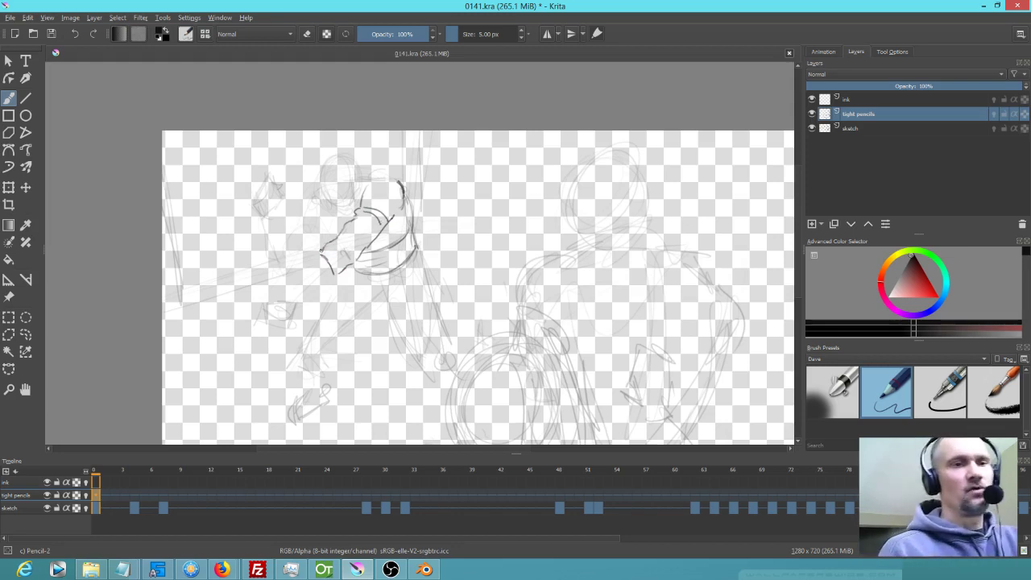
left_click_drag(314, 263, 295, 291)
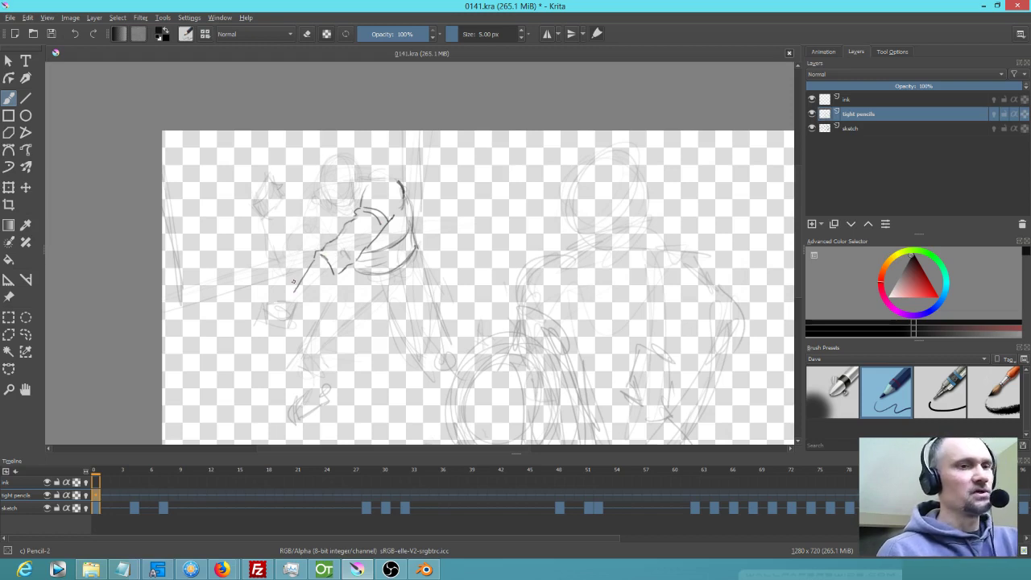
mouse_move(290, 293)
left_mouse_down()
mouse_move(262, 322)
mouse_move(267, 312)
mouse_move(266, 324)
mouse_move(297, 312)
left_mouse_up()
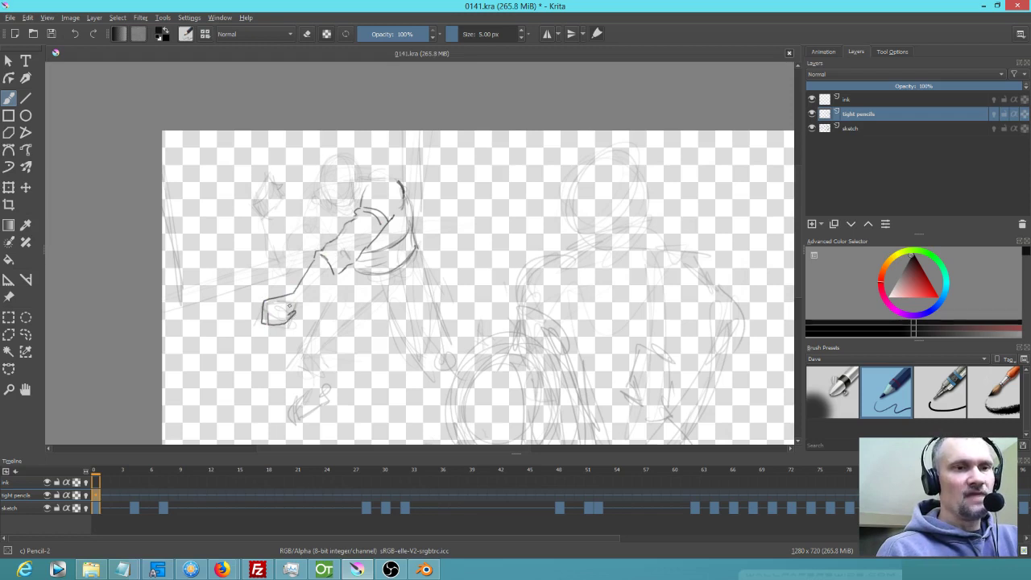
left_click_drag(312, 296, 334, 276)
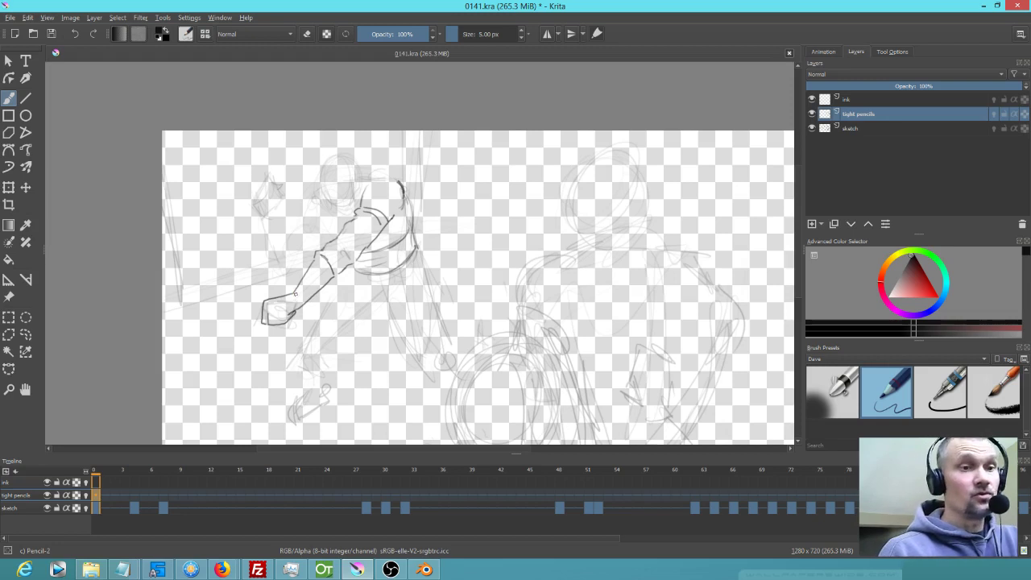
left_click_drag(295, 307, 327, 275)
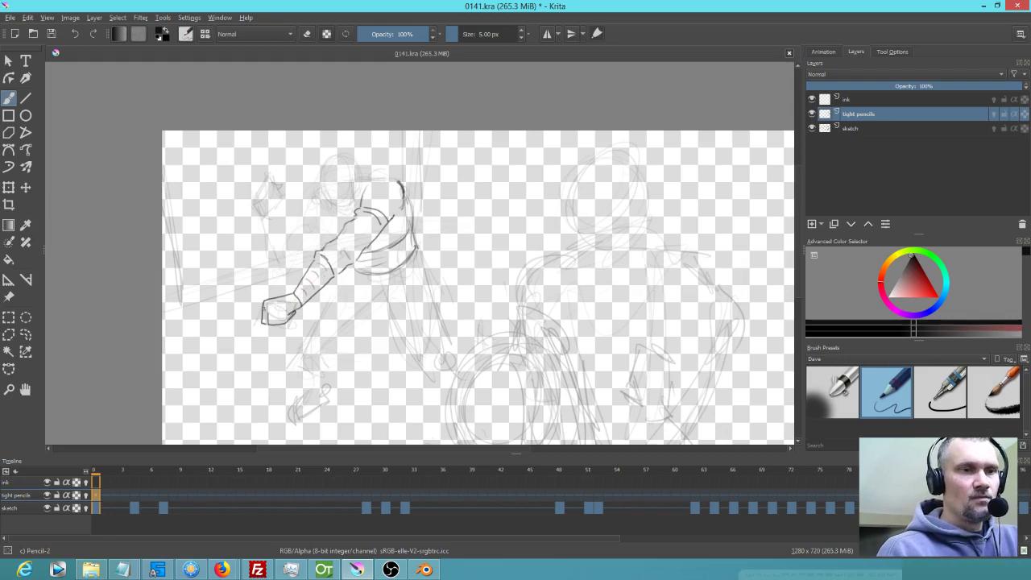
left_click_drag(269, 315, 285, 312)
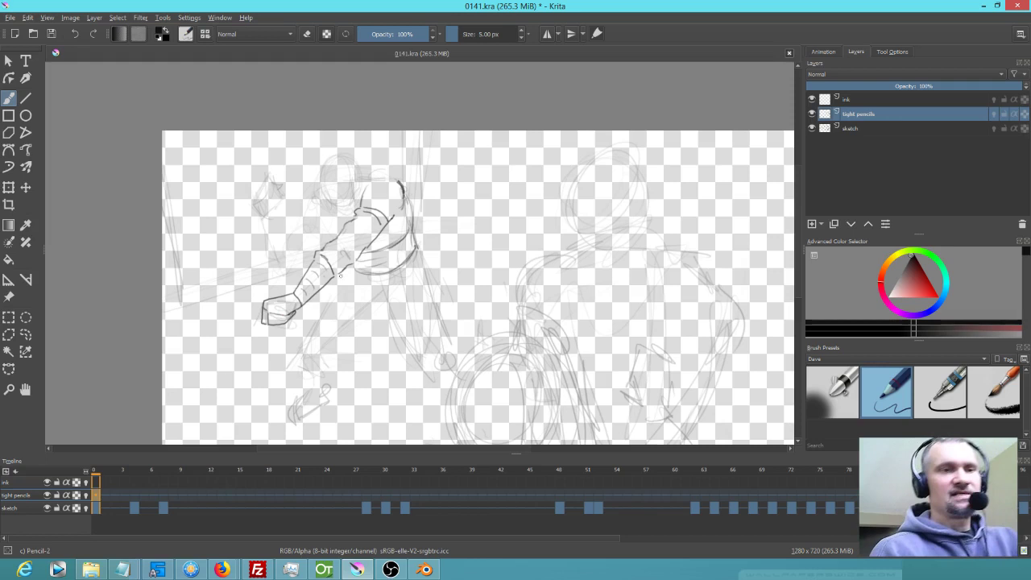
Pencil the left figure's far shoulder, chest edge and raised arm with its clenched fist
mouse_move(319, 189)
left_mouse_down()
mouse_move(276, 266)
mouse_move(313, 256)
left_mouse_up()
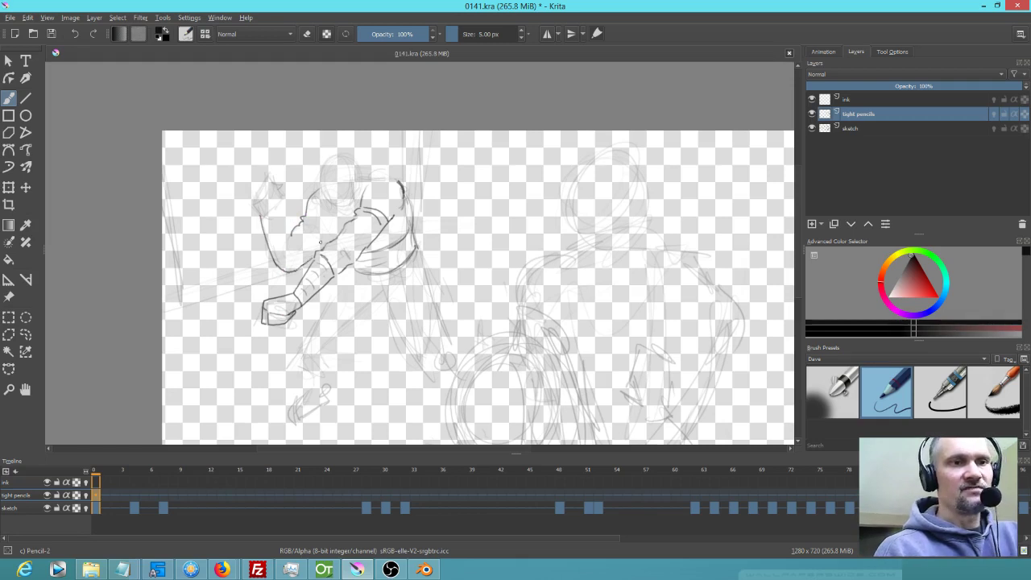
mouse_move(277, 213)
left_mouse_down()
mouse_move(295, 241)
mouse_move(285, 264)
mouse_move(300, 241)
mouse_move(335, 234)
left_mouse_up()
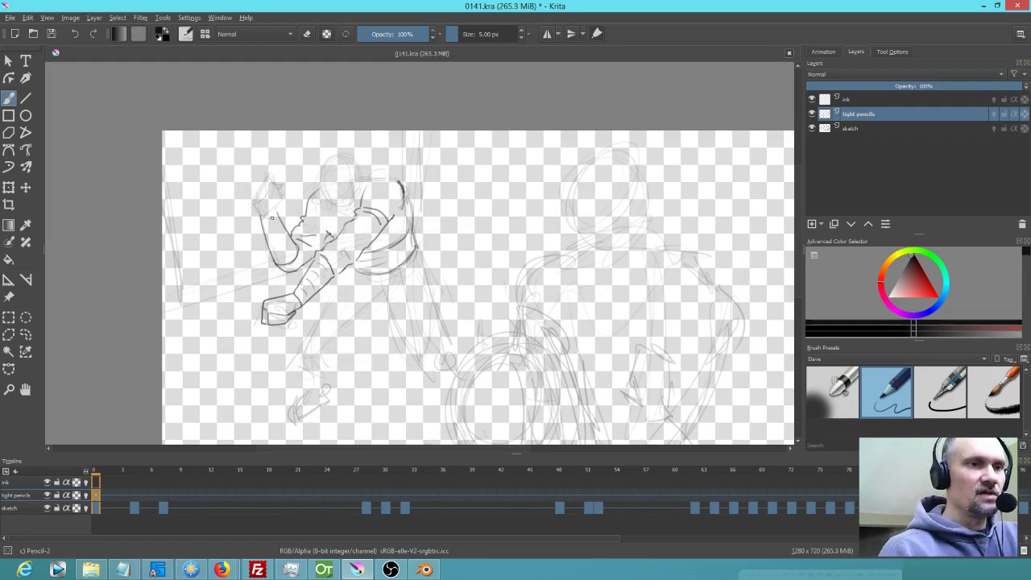
mouse_move(263, 216)
left_mouse_down()
mouse_move(277, 210)
mouse_move(256, 198)
mouse_move(260, 185)
mouse_move(286, 177)
left_mouse_up()
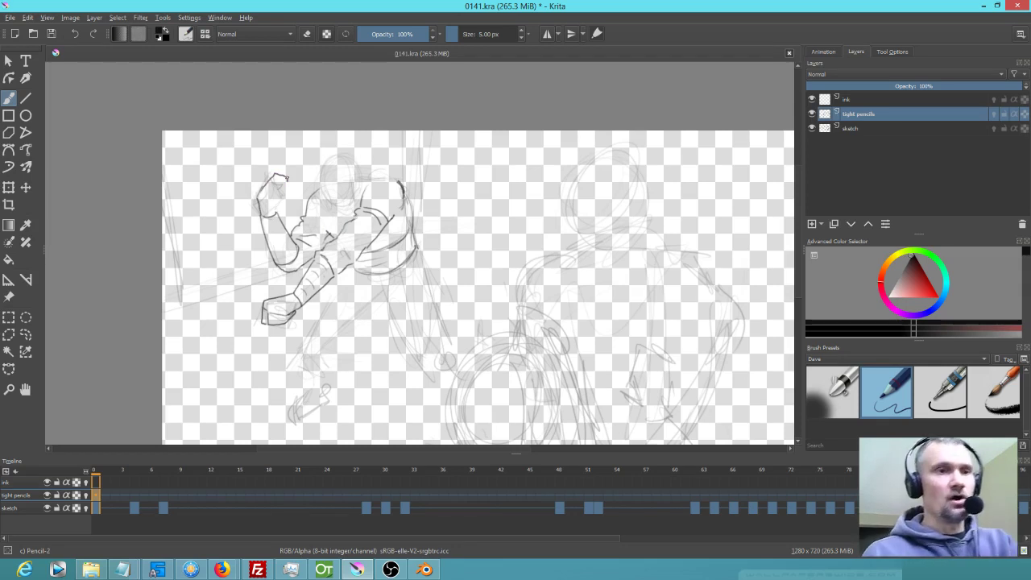
left_click_drag(288, 180, 278, 212)
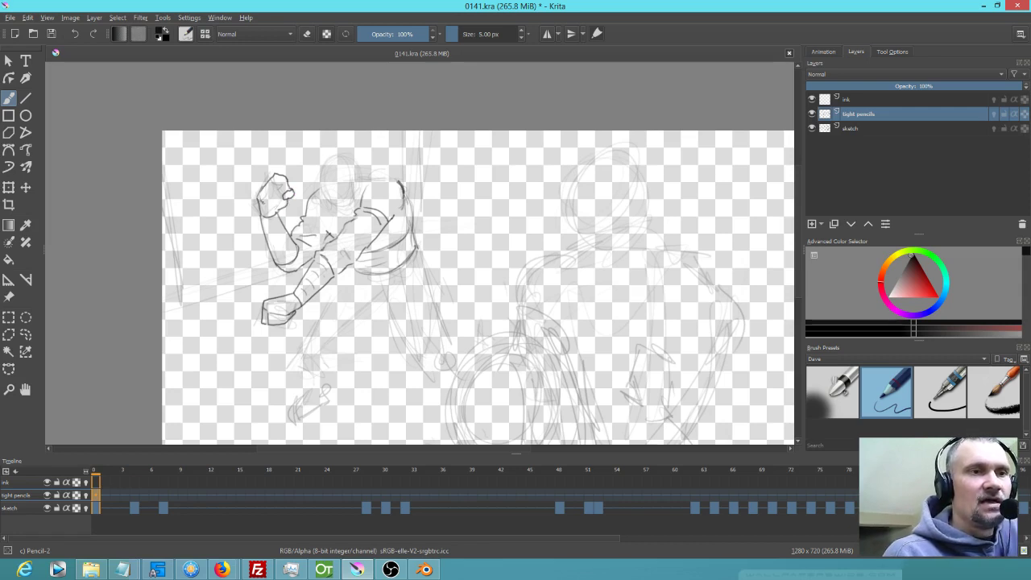
mouse_move(275, 200)
left_mouse_down()
mouse_move(282, 209)
mouse_move(273, 184)
mouse_move(263, 202)
left_mouse_up()
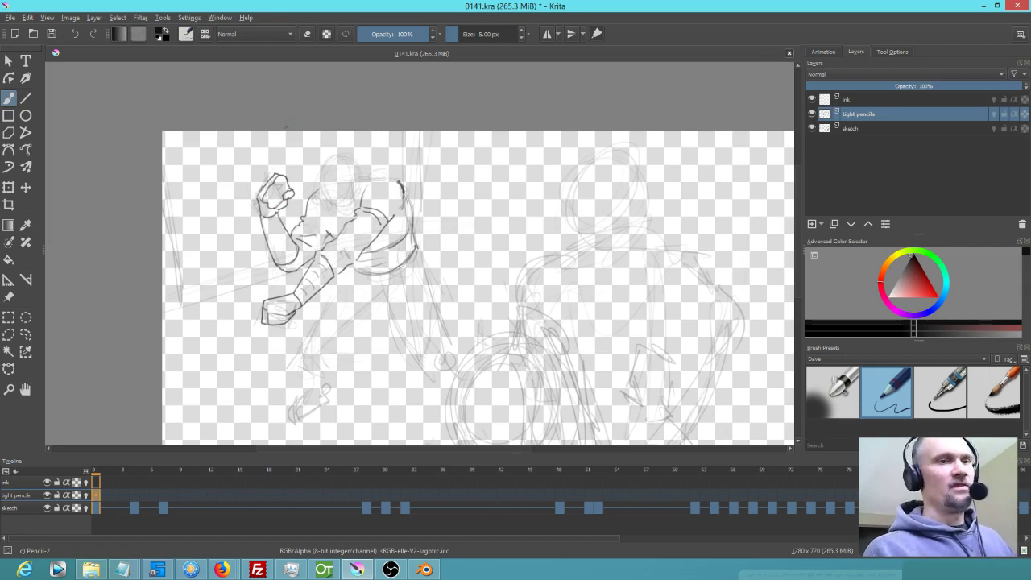
Select the raised forearm and fist with a freehand selection, scale them down slightly around the elbow, apply the transform and deselect
key("ctrl+r")
mouse_move(283, 160)
left_mouse_down()
mouse_move(256, 172)
mouse_move(240, 219)
mouse_move(249, 263)
mouse_move(276, 281)
mouse_move(304, 251)
mouse_move(293, 234)
mouse_move(299, 181)
mouse_move(279, 165)
left_mouse_up()
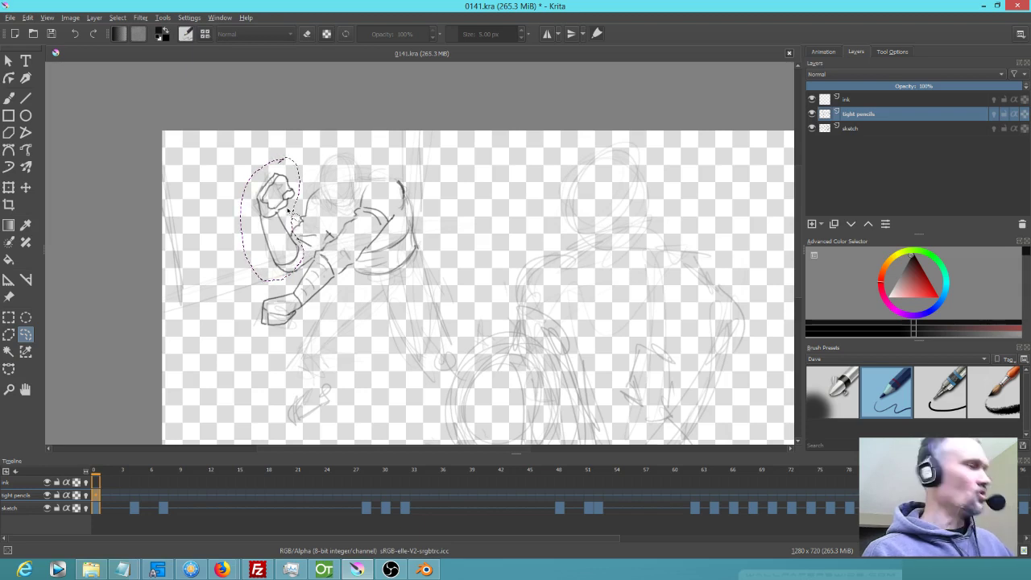
key("ctrl+t")
left_click_drag(274, 219, 288, 261)
left_click_drag(240, 157, 243, 163)
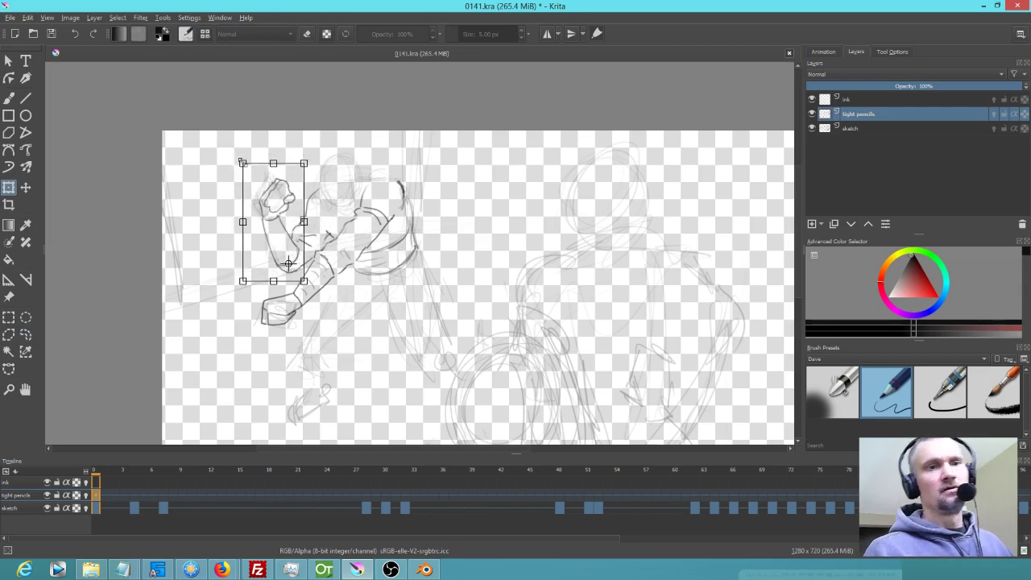
left_click_drag(303, 164, 300, 169)
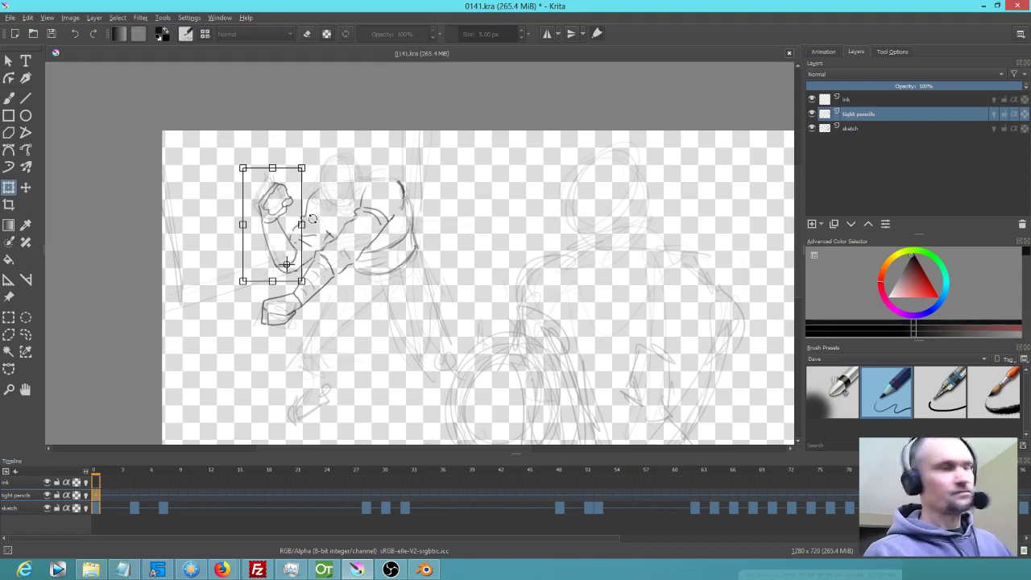
key("Return")
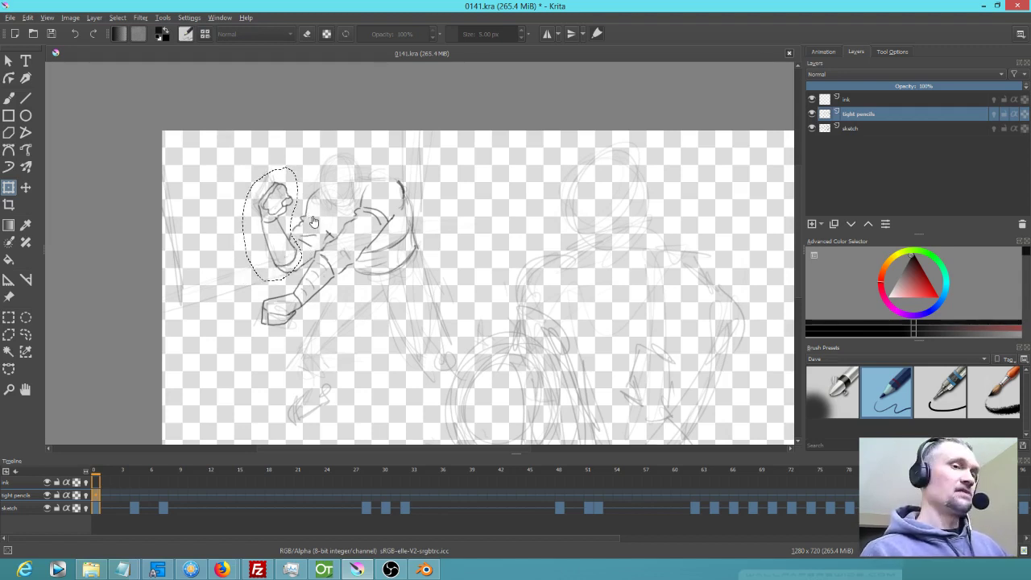
key("b")
key("ctrl+shift+a")
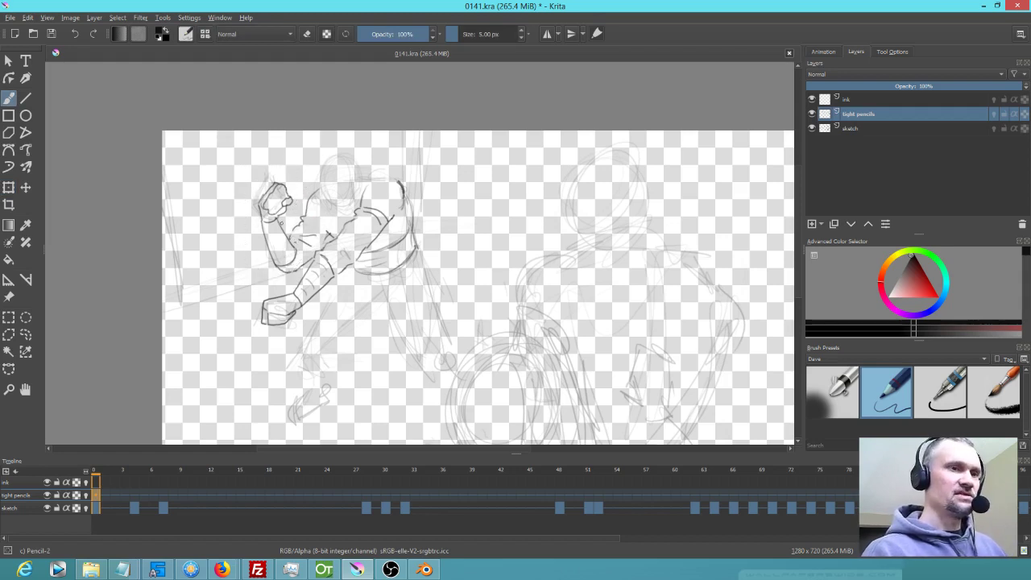
Erase the raised forearm's inner contour and redraw it with the 5 px pencil from wrist to elbow
key("e")
left_click_drag(312, 232, 330, 231)
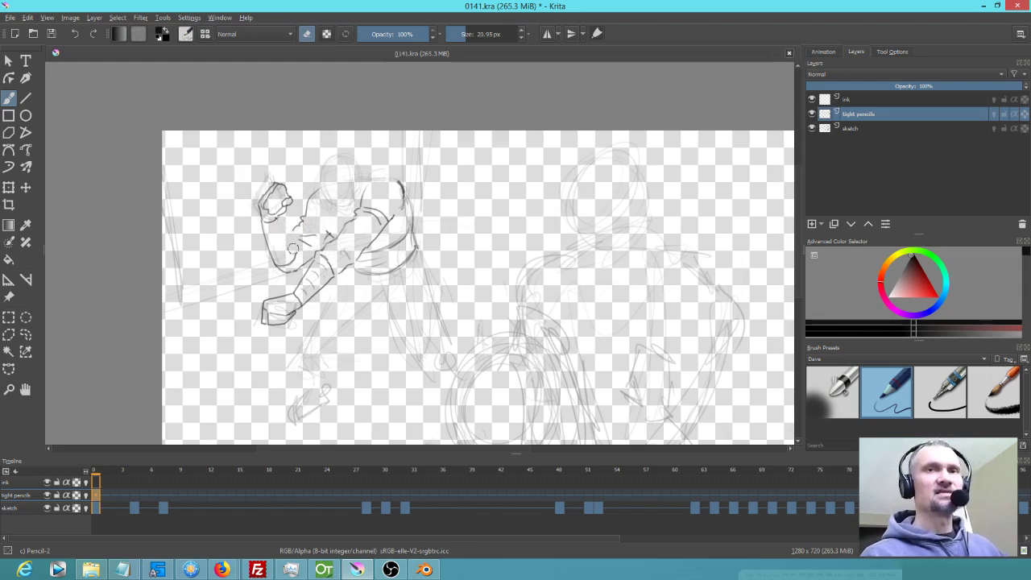
left_click(871, 387)
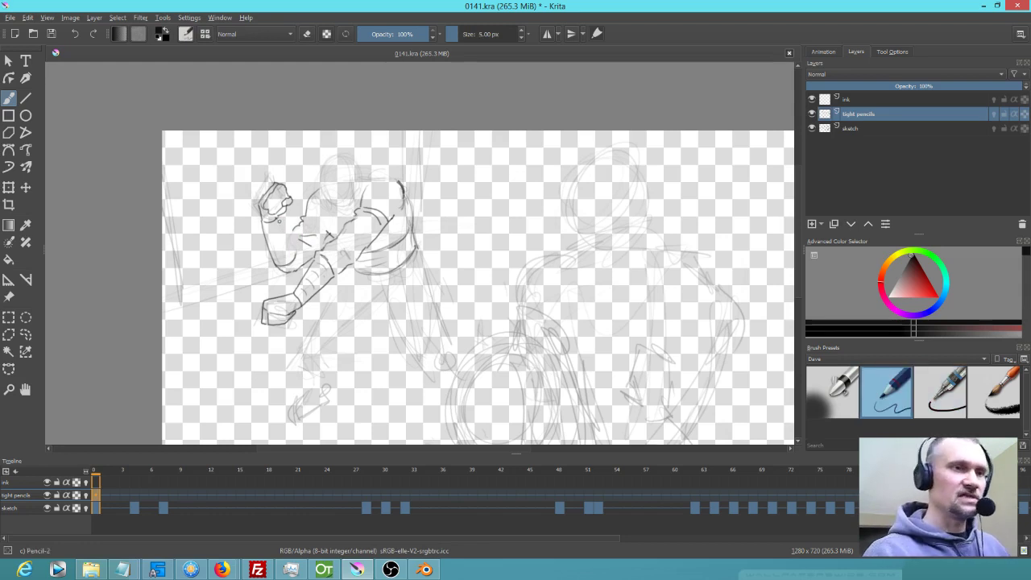
left_click_drag(281, 223, 293, 246)
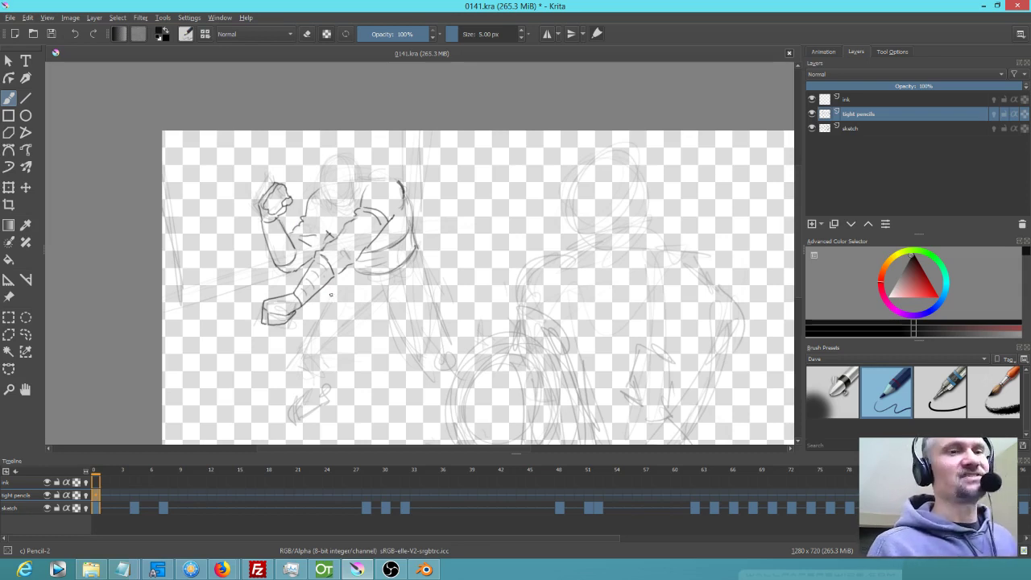
Pencil the left figure's front thigh, knee and shin, plus the upper contours of the rear leg
mouse_move(326, 287)
left_mouse_down()
mouse_move(298, 349)
mouse_move(305, 368)
mouse_move(328, 362)
mouse_move(385, 294)
left_mouse_up()
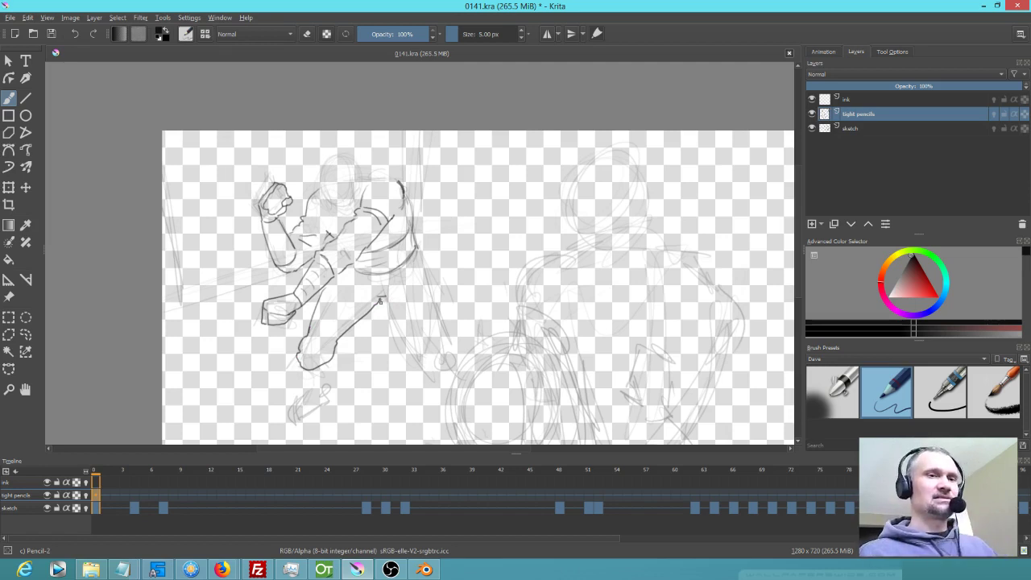
left_click_drag(418, 249, 429, 274)
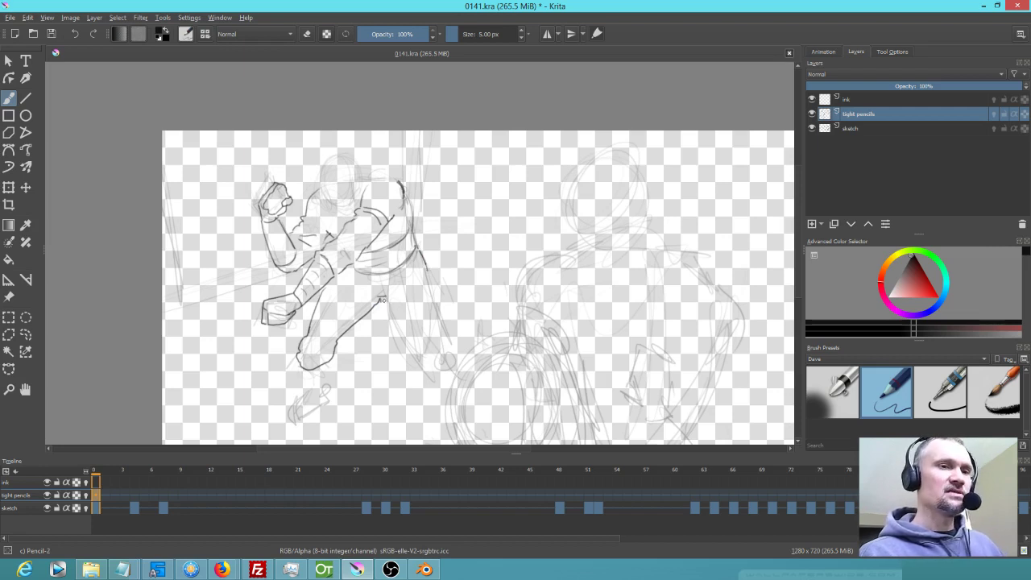
left_click_drag(385, 303, 425, 366)
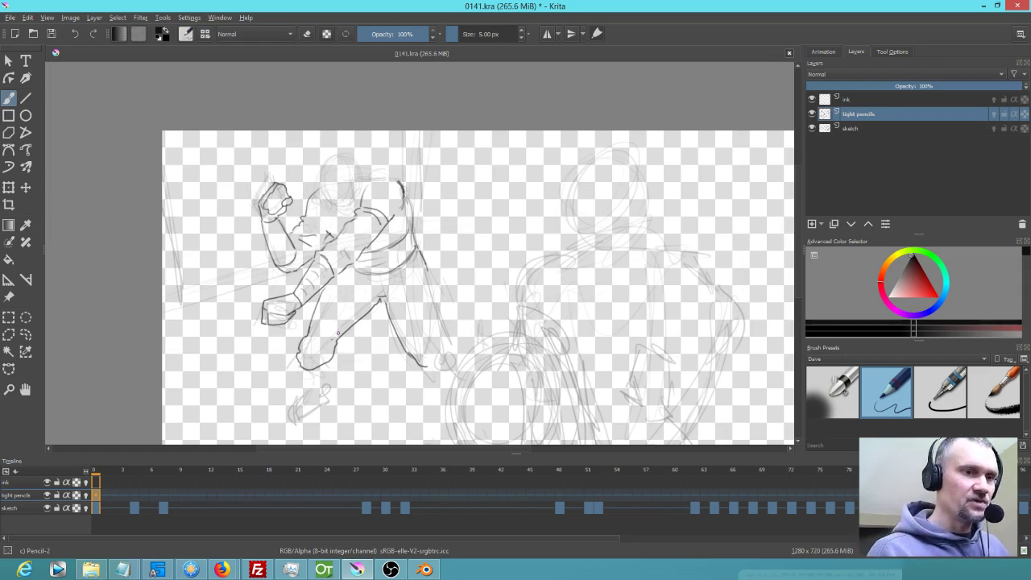
mouse_move(305, 373)
left_mouse_down()
mouse_move(322, 395)
mouse_move(332, 366)
left_mouse_up()
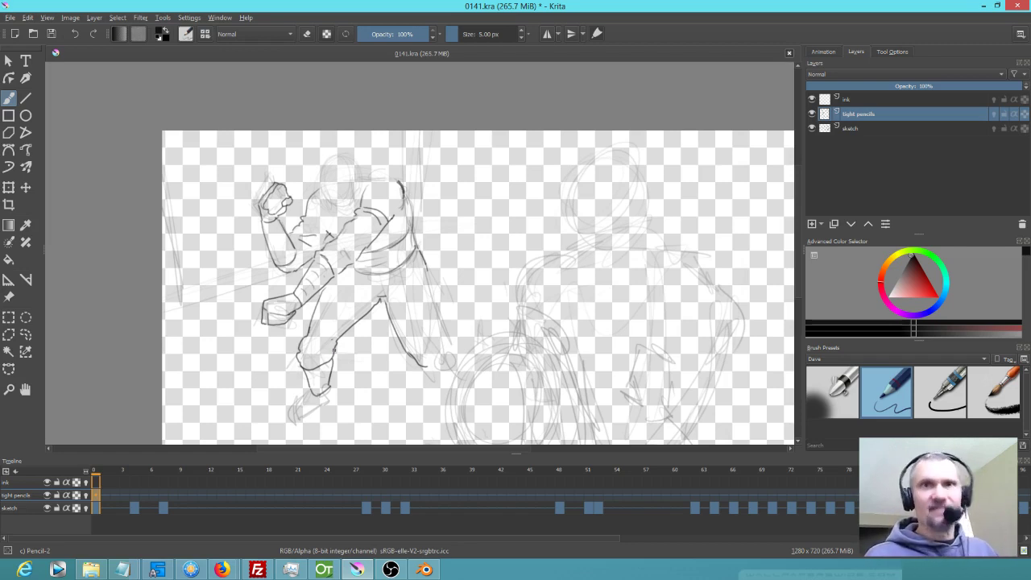
Pencil the left figure's front foot and the rear leg's outer contour from hip to knee
mouse_move(312, 395)
left_mouse_down()
mouse_move(285, 427)
mouse_move(304, 431)
mouse_move(330, 404)
left_mouse_up()
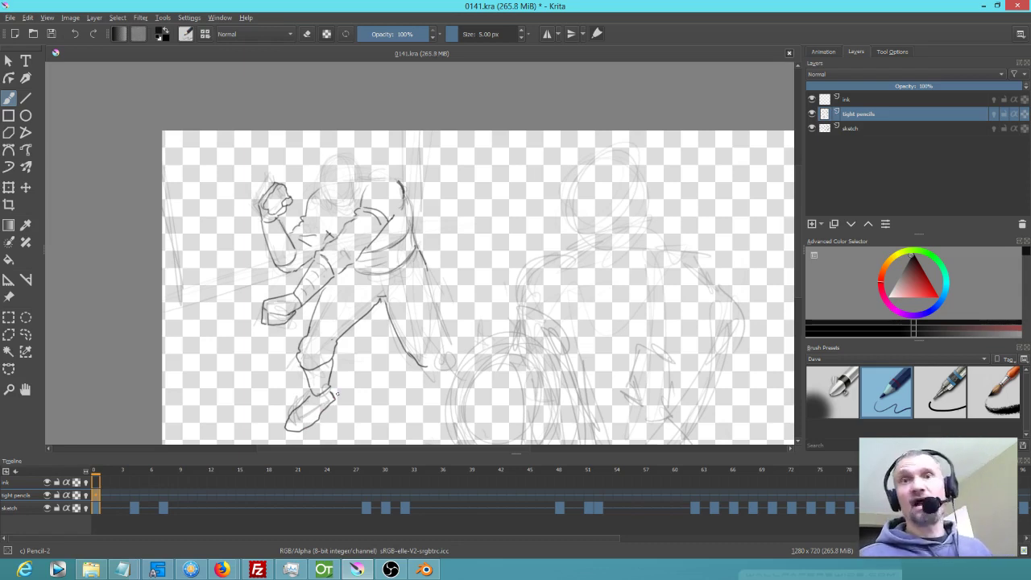
mouse_move(426, 267)
left_mouse_down()
mouse_move(447, 350)
mouse_move(453, 346)
mouse_move(447, 367)
left_mouse_up()
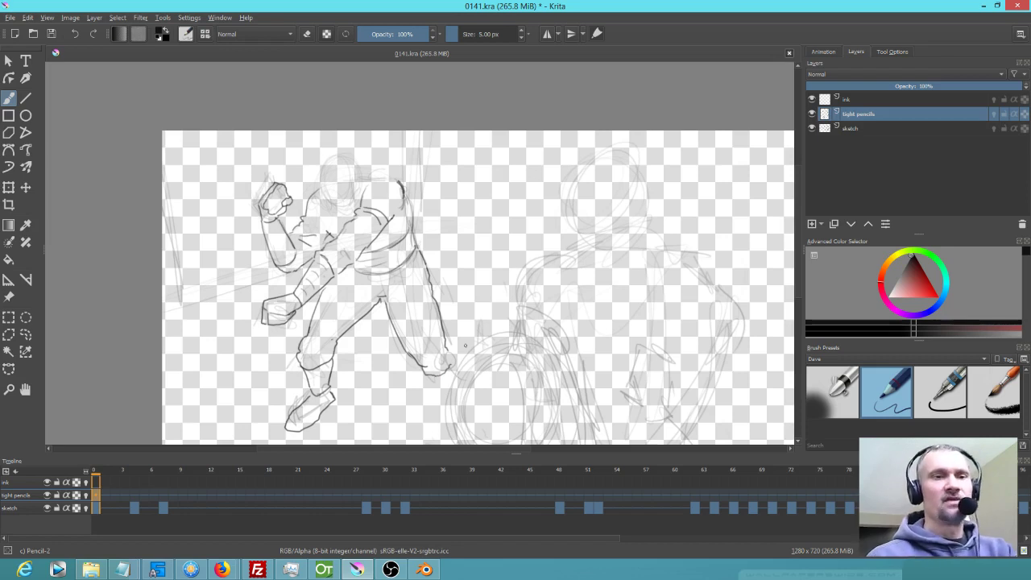
left_click_drag(447, 341, 451, 363)
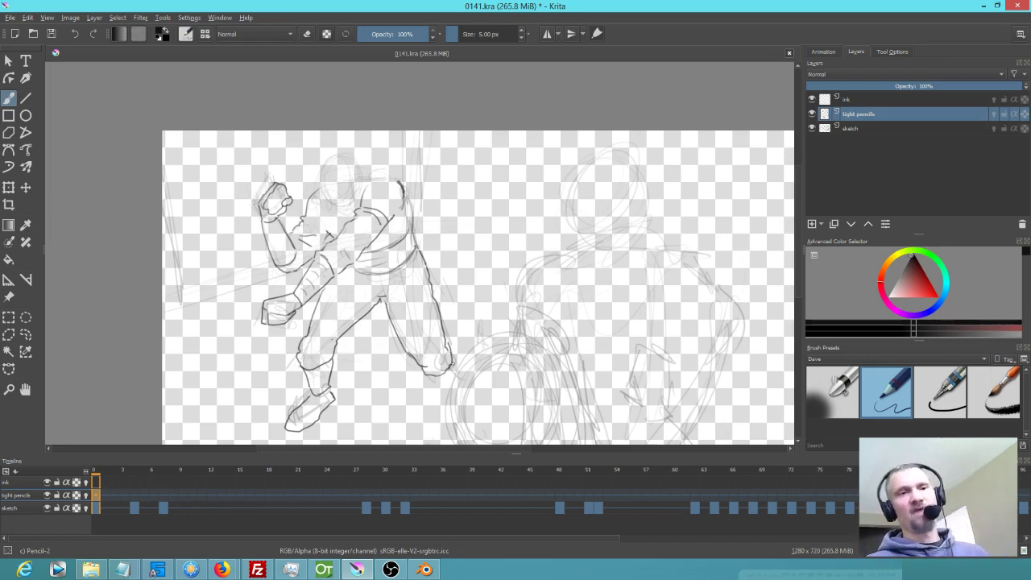
Pencil the left figure's rear shin and foot, and add wrapping lines across both shins
scroll(436, 383, "down", 1)
mouse_move(438, 382)
left_mouse_down()
mouse_move(429, 391)
mouse_move(445, 401)
mouse_move(434, 400)
mouse_move(437, 434)
mouse_move(463, 439)
left_mouse_up()
left_click_drag(455, 403, 465, 432)
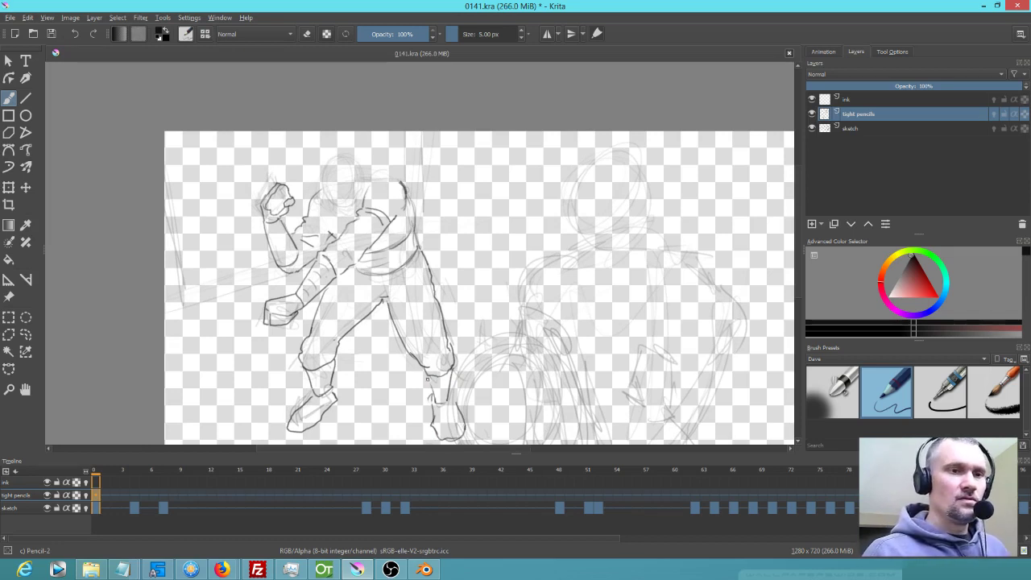
mouse_move(425, 375)
left_mouse_down()
mouse_move(440, 401)
mouse_move(451, 395)
left_mouse_up()
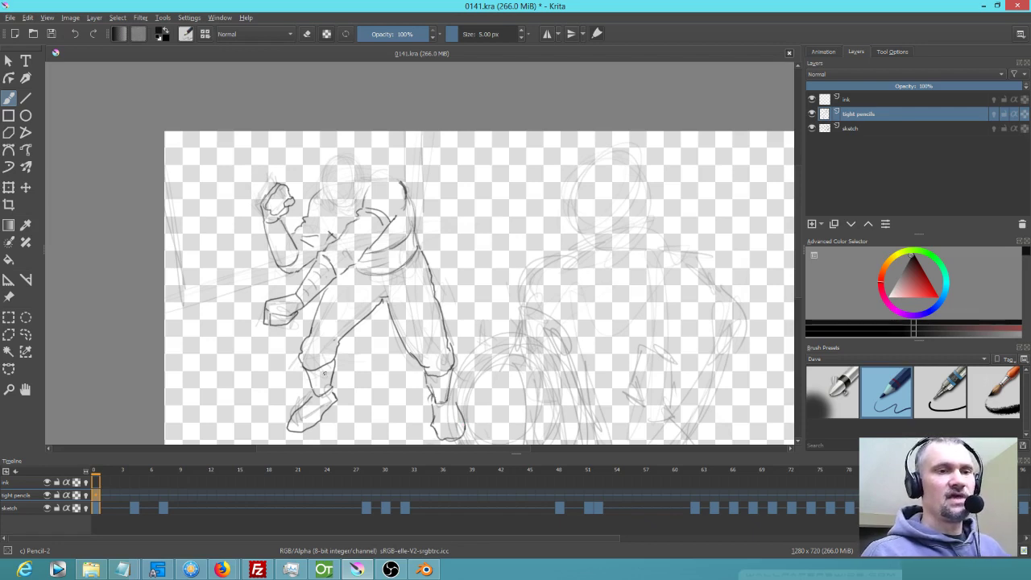
left_click_drag(321, 368, 328, 383)
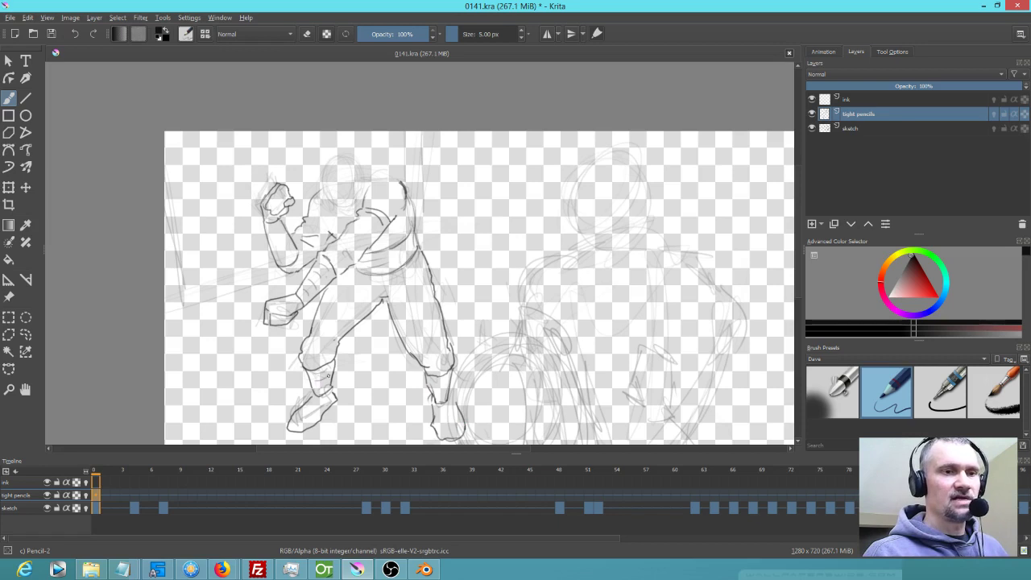
mouse_move(431, 384)
left_mouse_down()
mouse_move(448, 377)
mouse_move(444, 395)
left_mouse_up()
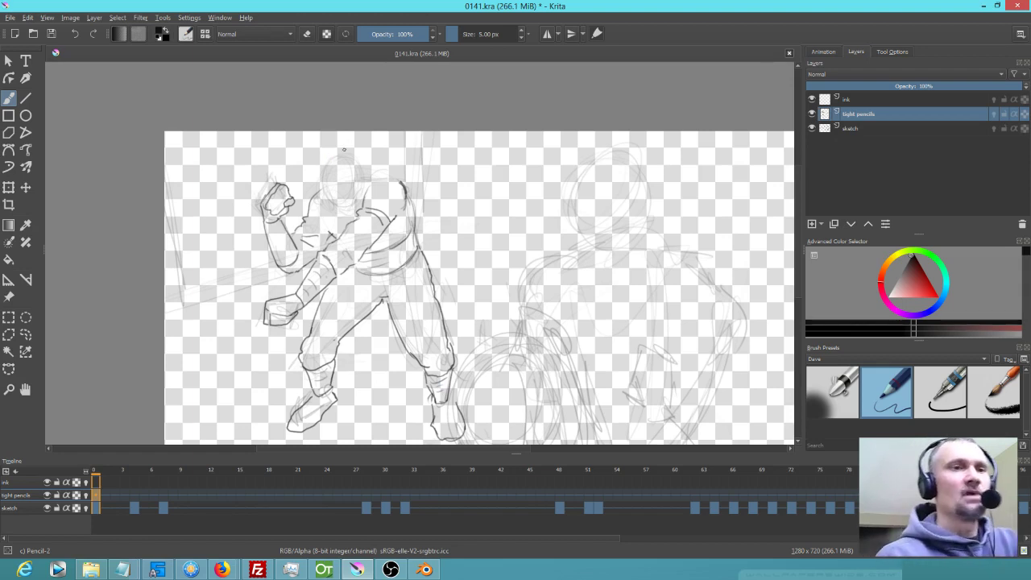
Pencil the left figure's head outline and shoulder line, plus the face mask's upper edge and a small hair tie on the crown
mouse_move(330, 156)
left_mouse_down()
mouse_move(325, 194)
mouse_move(325, 168)
mouse_move(344, 215)
mouse_move(366, 195)
left_mouse_up()
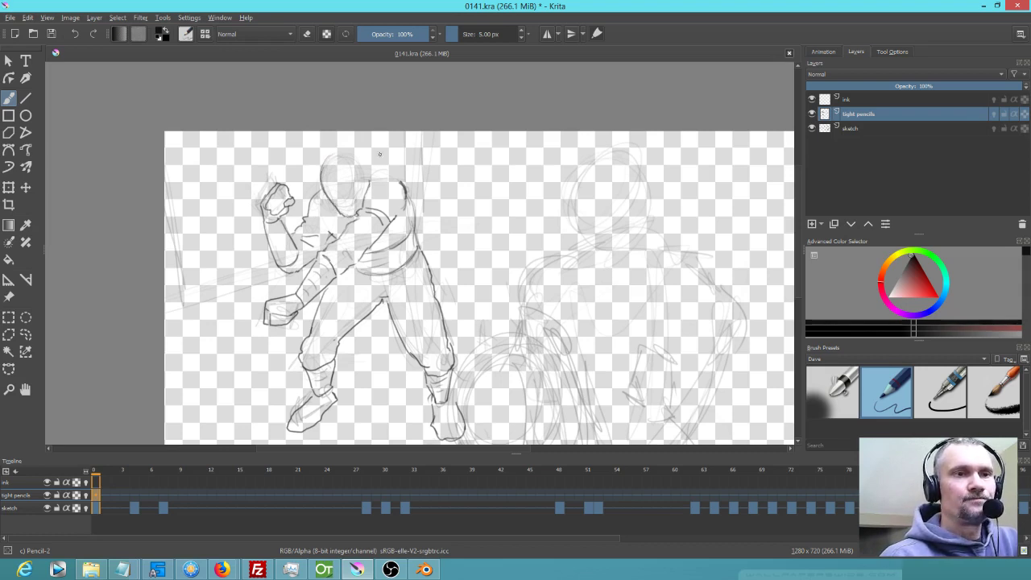
mouse_move(323, 169)
left_mouse_down()
mouse_move(350, 149)
mouse_move(333, 155)
mouse_move(360, 154)
mouse_move(369, 175)
mouse_move(407, 183)
mouse_move(414, 225)
left_mouse_up()
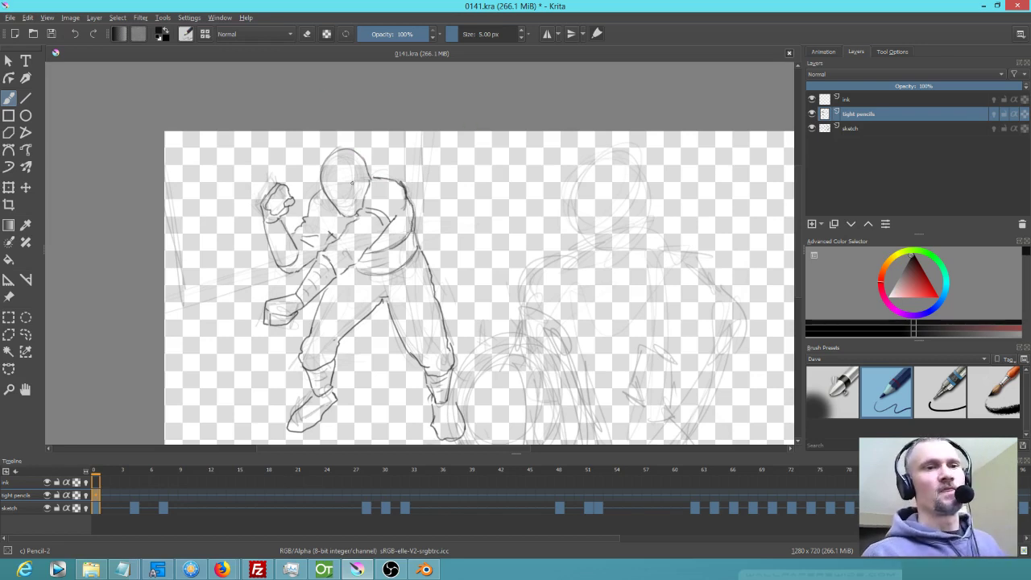
scroll(345, 205, "up", 4)
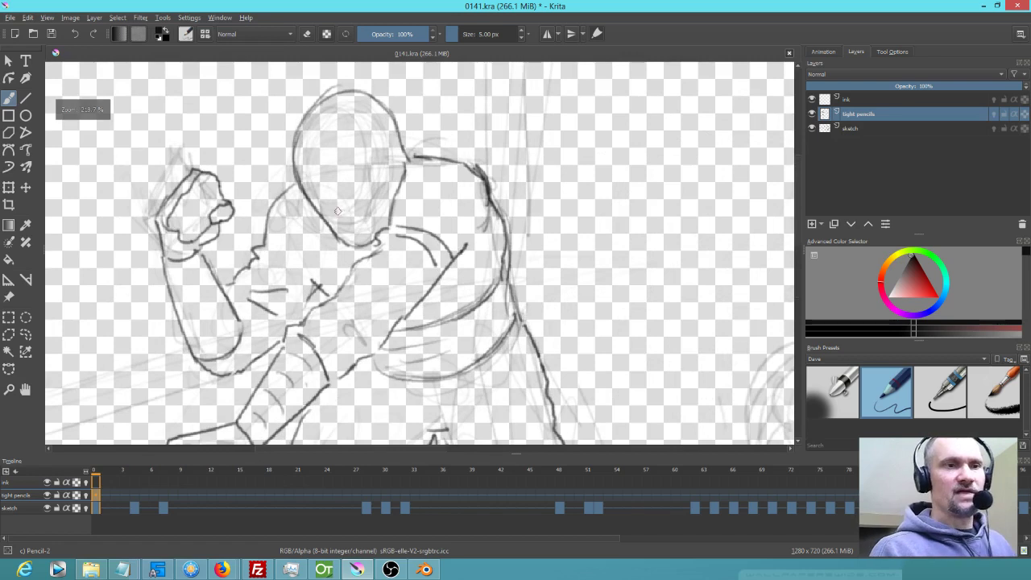
left_click_drag(327, 215, 392, 191)
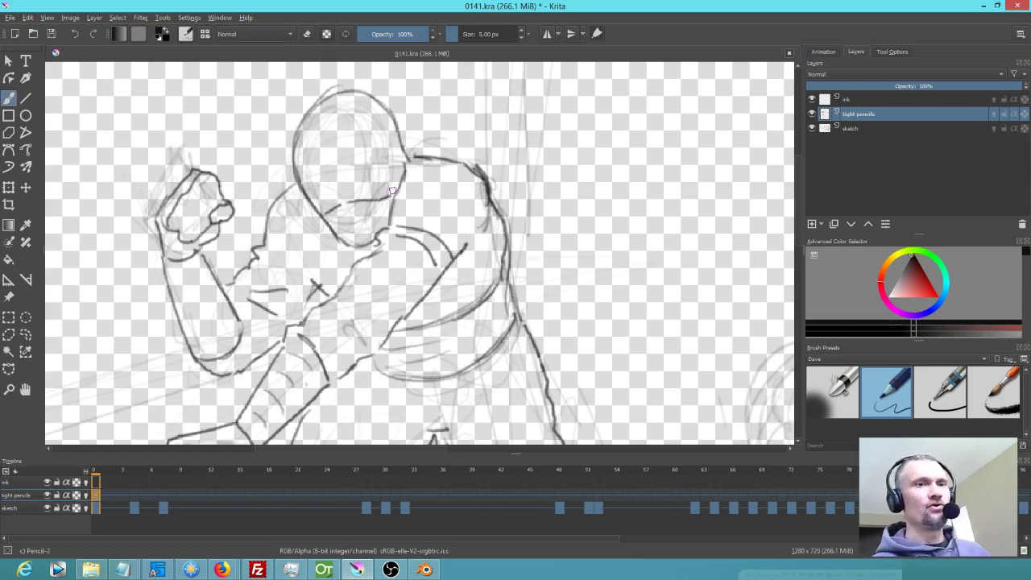
left_click_drag(333, 93, 352, 86)
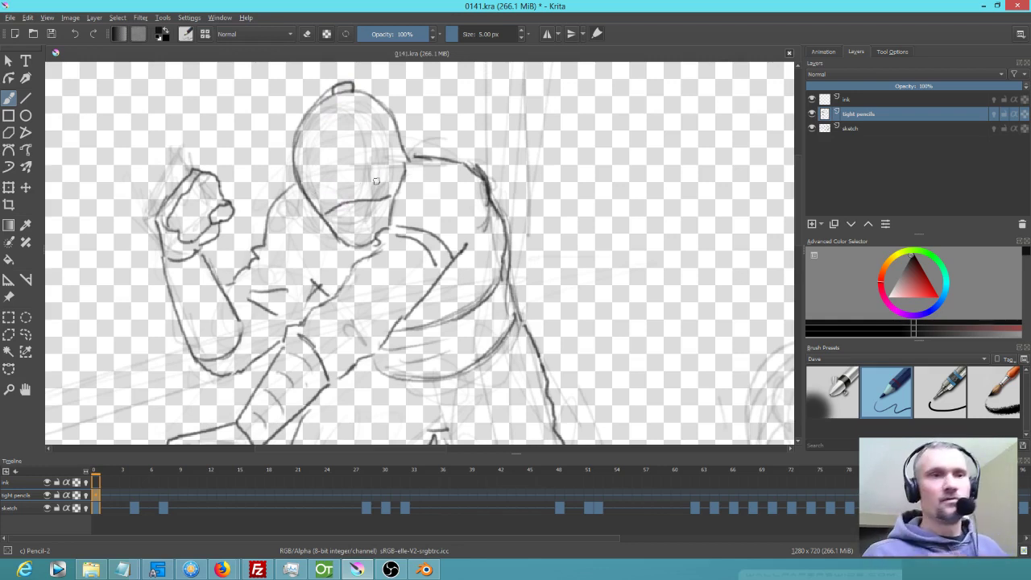
Draw the left figure's two angry eyes above the mask with dark, slanted eyebrows
mouse_move(363, 187)
left_mouse_down()
mouse_move(388, 170)
mouse_move(355, 190)
left_mouse_up()
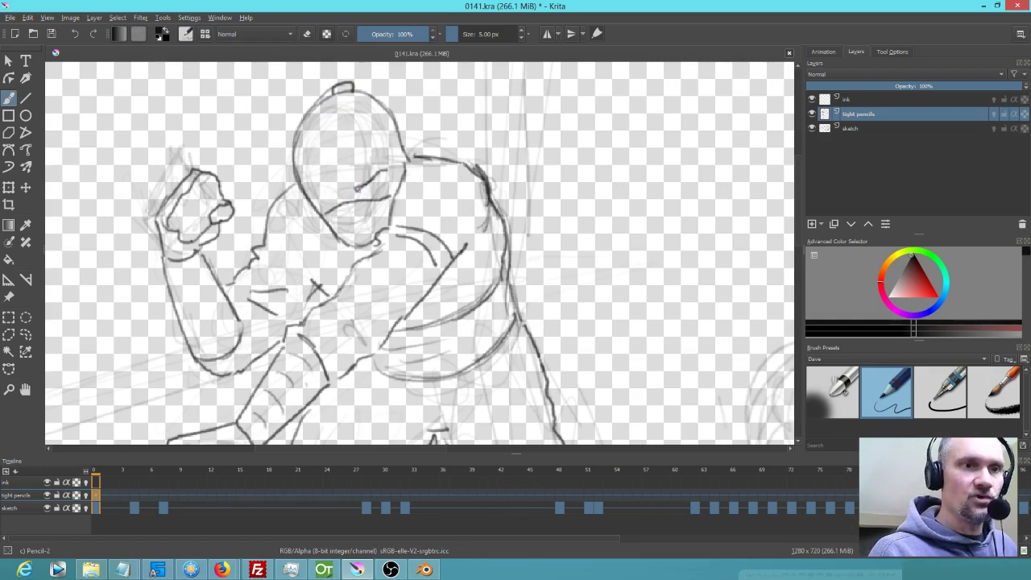
left_click_drag(331, 194, 317, 194)
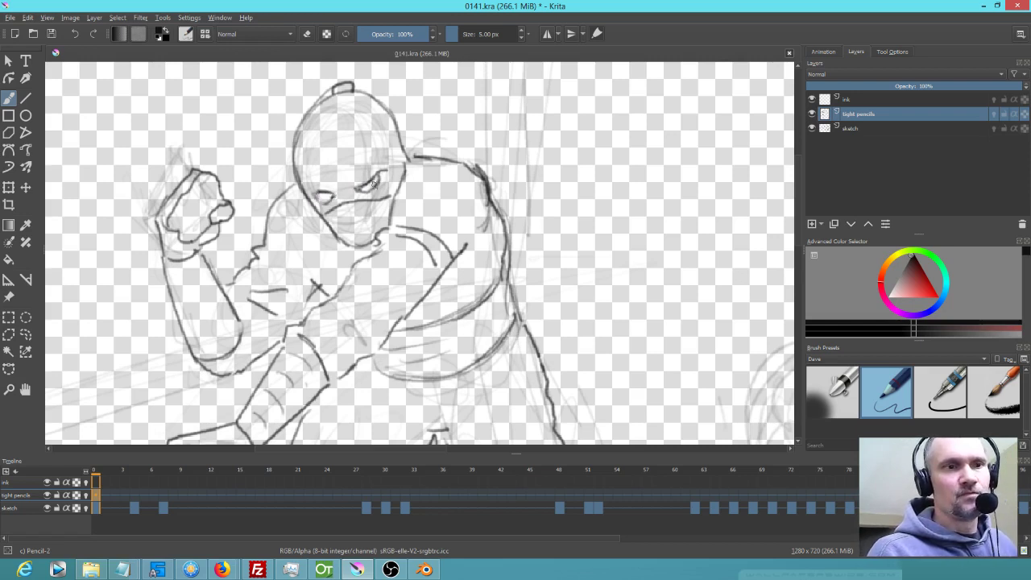
mouse_move(335, 193)
left_mouse_down()
mouse_move(312, 193)
mouse_move(338, 194)
left_mouse_up()
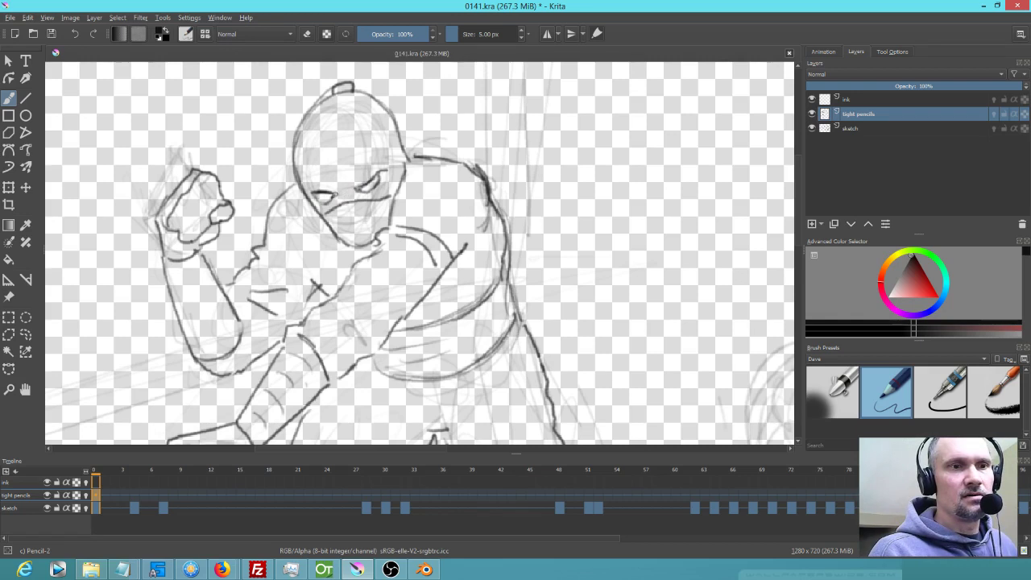
left_click_drag(356, 187, 383, 176)
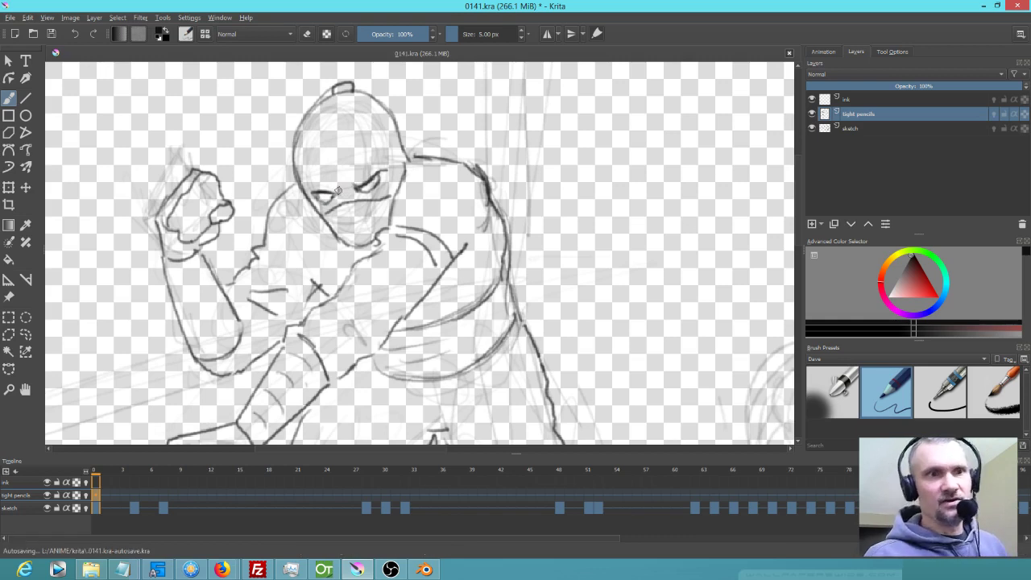
mouse_move(352, 187)
left_mouse_down()
mouse_move(378, 172)
mouse_move(314, 193)
left_mouse_up()
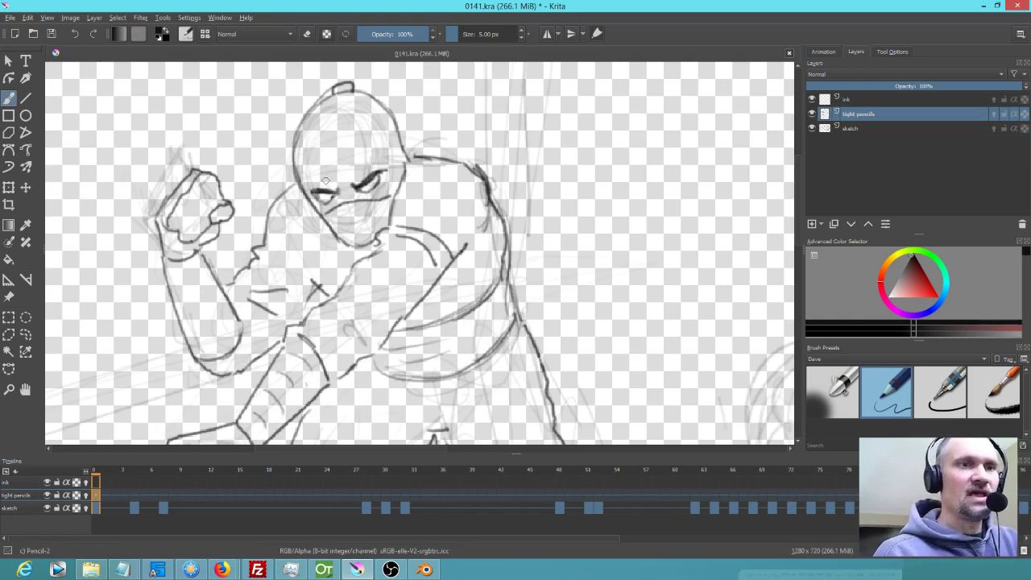
Shade the hair tie and draw the topknot above it, then add the ear and the mask's fold lines
mouse_move(333, 84)
left_mouse_down()
mouse_move(351, 85)
mouse_move(330, 93)
mouse_move(362, 95)
mouse_move(400, 150)
mouse_move(404, 179)
left_mouse_up()
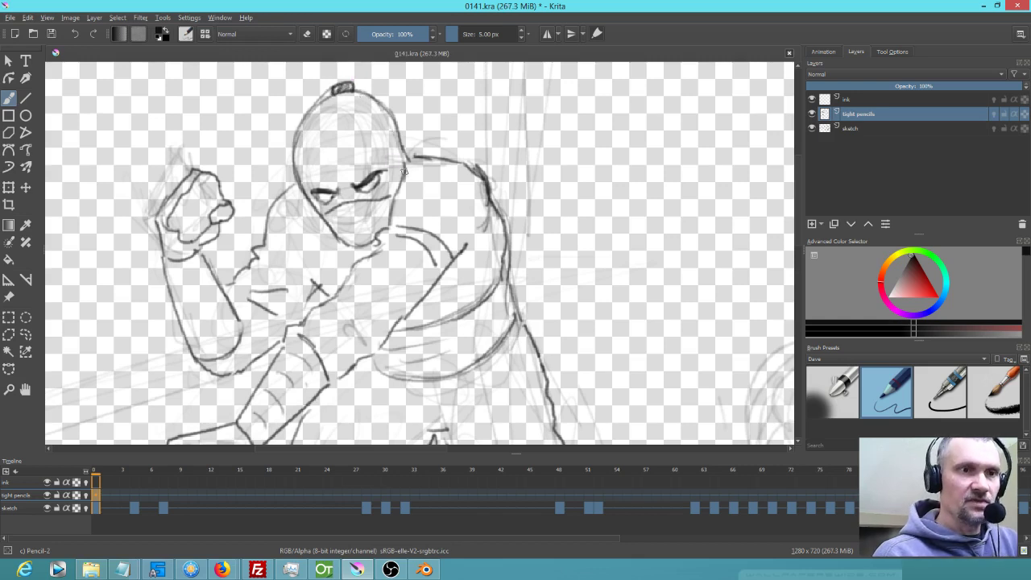
left_click_drag(298, 132, 297, 182)
mouse_move(392, 155)
left_mouse_down()
mouse_move(408, 170)
mouse_move(397, 184)
mouse_move(401, 145)
left_mouse_up()
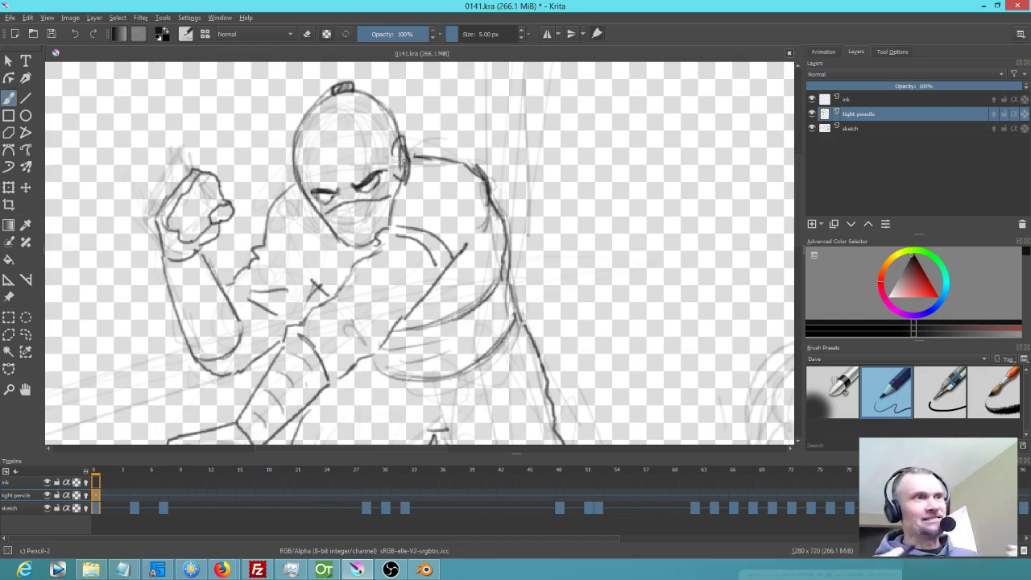
mouse_move(342, 214)
left_mouse_down()
mouse_move(362, 243)
mouse_move(384, 215)
left_mouse_up()
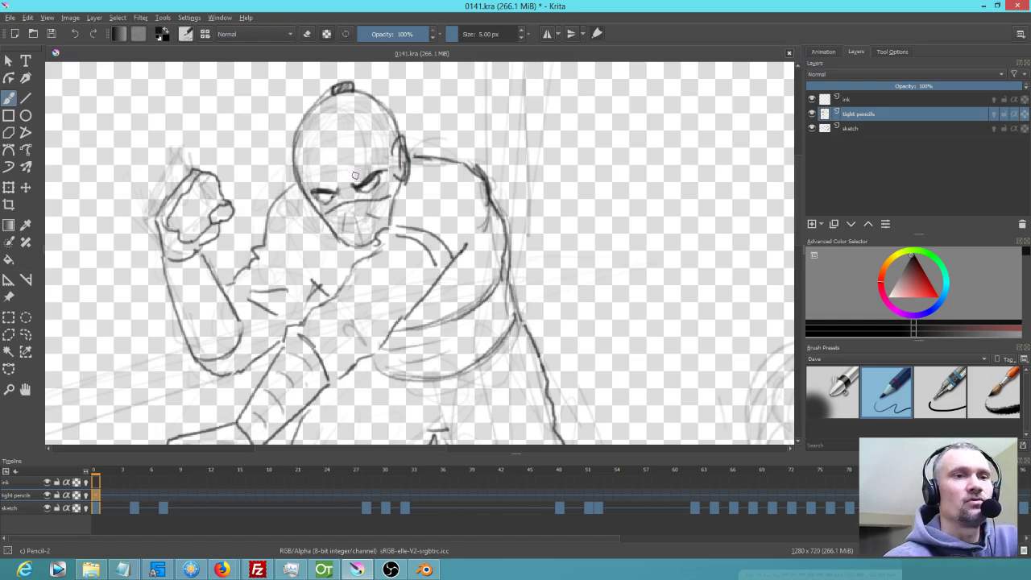
left_click_drag(377, 171, 366, 218)
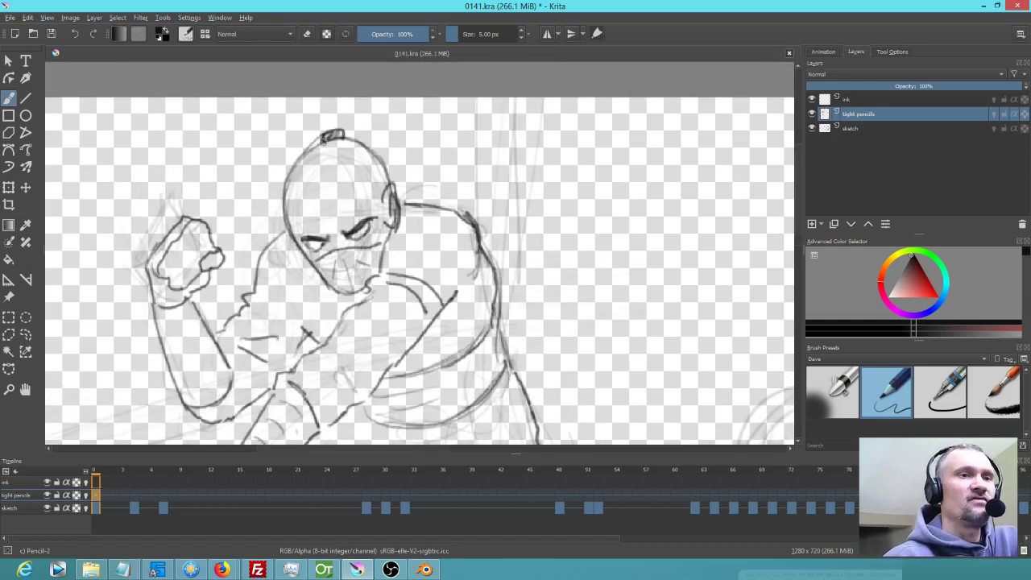
mouse_move(324, 127)
left_mouse_down()
mouse_move(326, 106)
mouse_move(347, 105)
mouse_move(367, 139)
left_mouse_up()
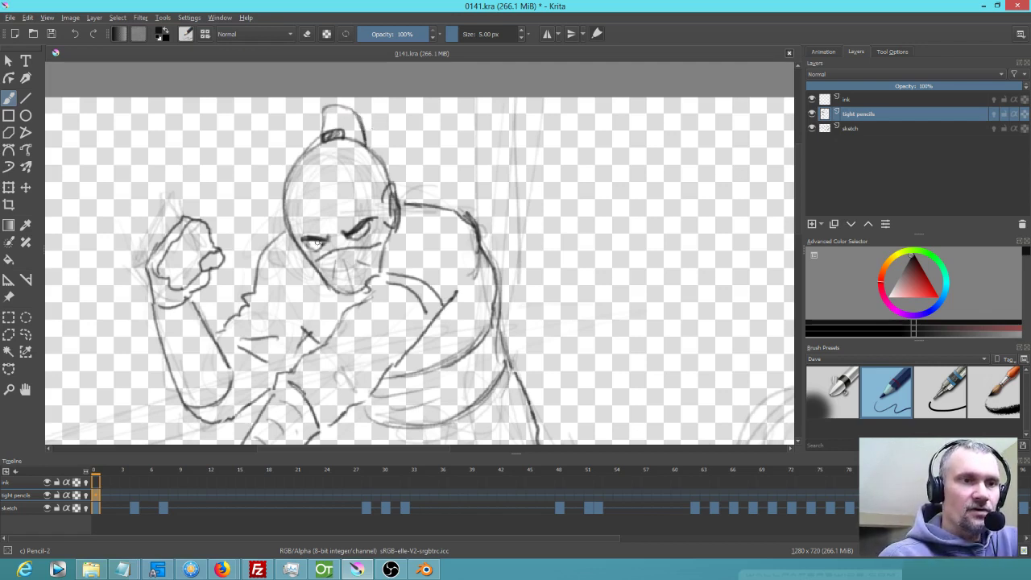
Draw the left figure's pupils and thicken both eyebrows
left_click_drag(321, 240, 316, 243)
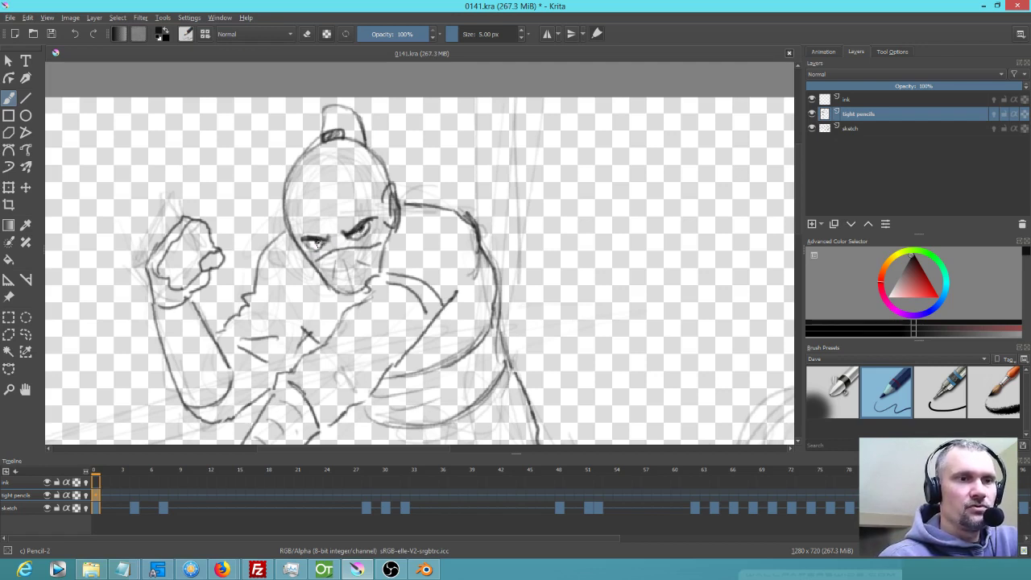
mouse_move(348, 236)
left_mouse_down()
mouse_move(373, 216)
mouse_move(301, 238)
mouse_move(324, 234)
left_mouse_up()
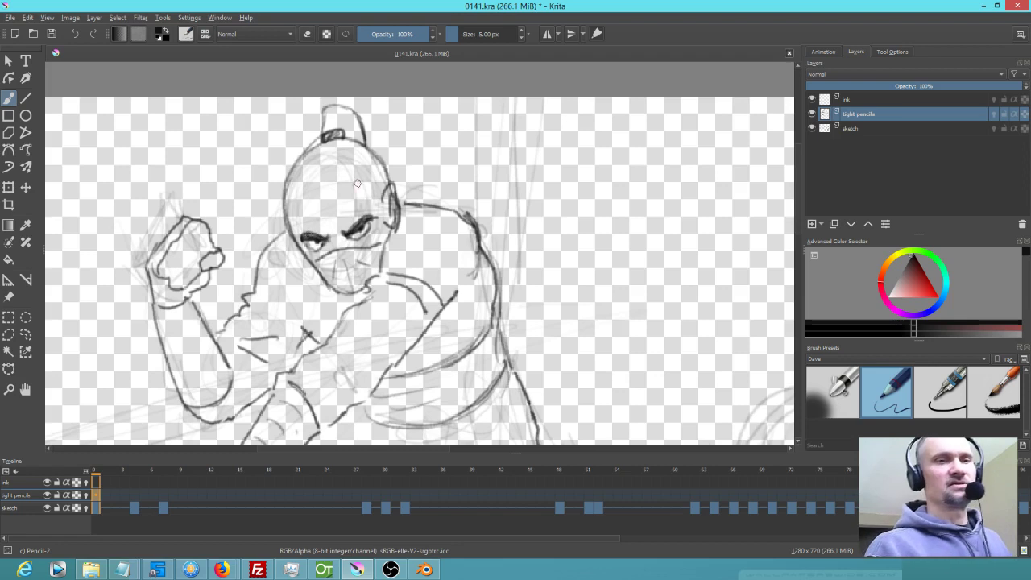
key("e")
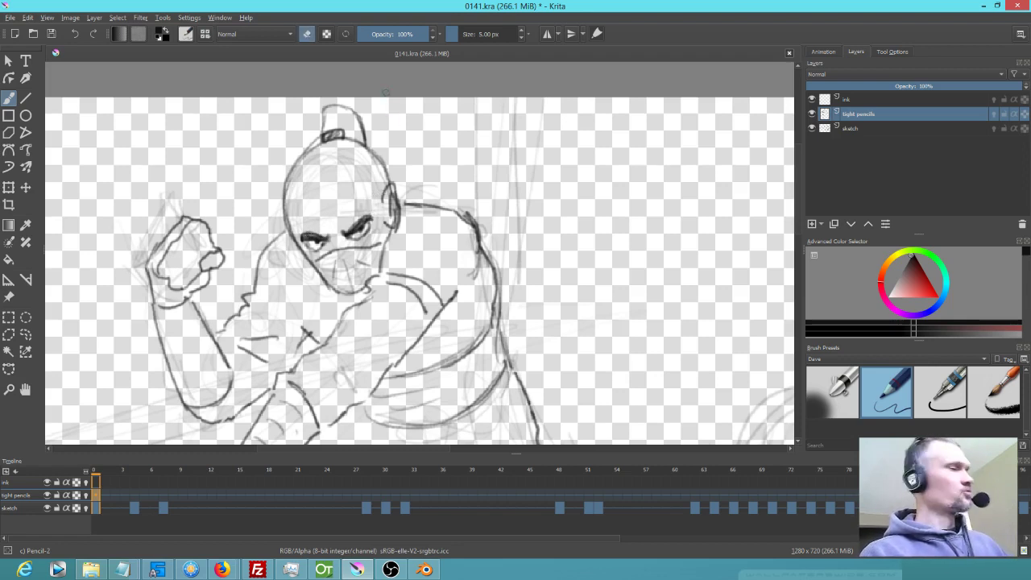
key("e")
Go over the left figure's skull, jaw, ear and topknot contours with heavier pencil lines
mouse_move(323, 133)
left_mouse_down()
mouse_move(349, 110)
mouse_move(365, 143)
mouse_move(366, 133)
mouse_move(325, 127)
mouse_move(301, 168)
mouse_move(310, 149)
mouse_move(293, 189)
mouse_move(298, 229)
mouse_move(289, 188)
mouse_move(292, 240)
left_mouse_up()
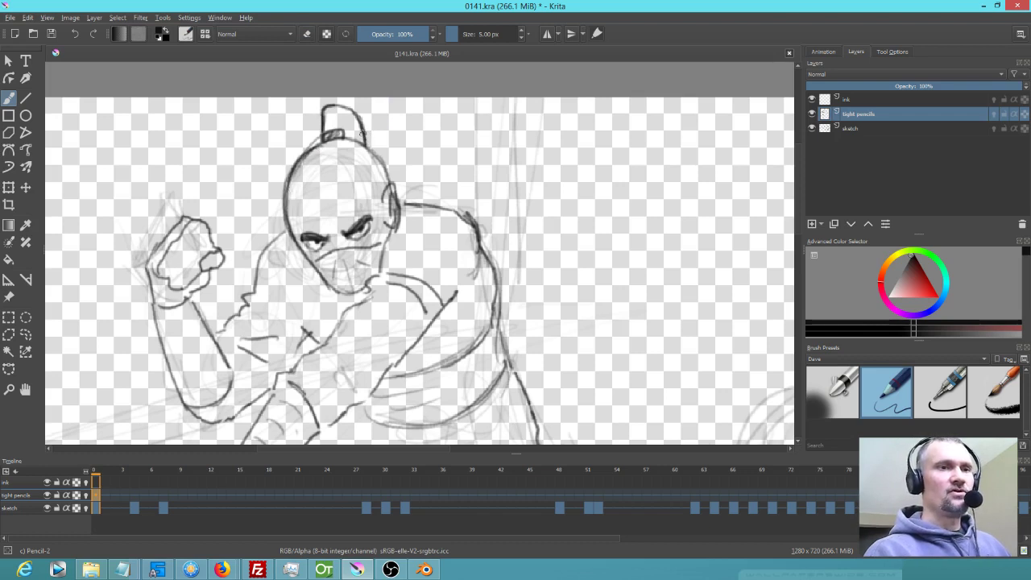
left_click_drag(363, 145, 385, 174)
mouse_move(333, 290)
left_mouse_down()
mouse_move(355, 296)
mouse_move(379, 273)
mouse_move(393, 230)
left_mouse_up()
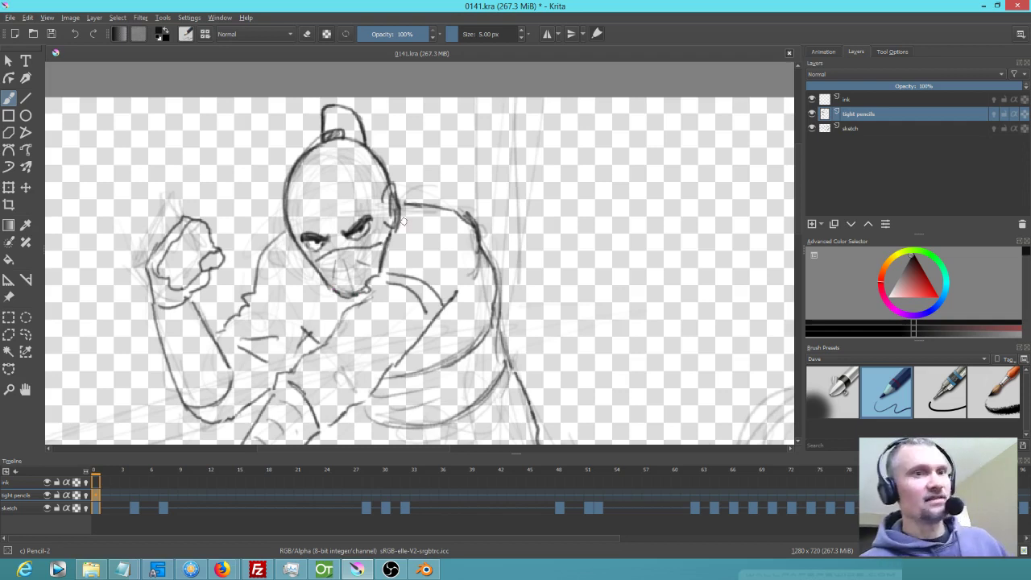
mouse_move(326, 112)
left_mouse_down()
mouse_move(328, 129)
mouse_move(348, 109)
left_mouse_up()
scroll(518, 272, "down", 4)
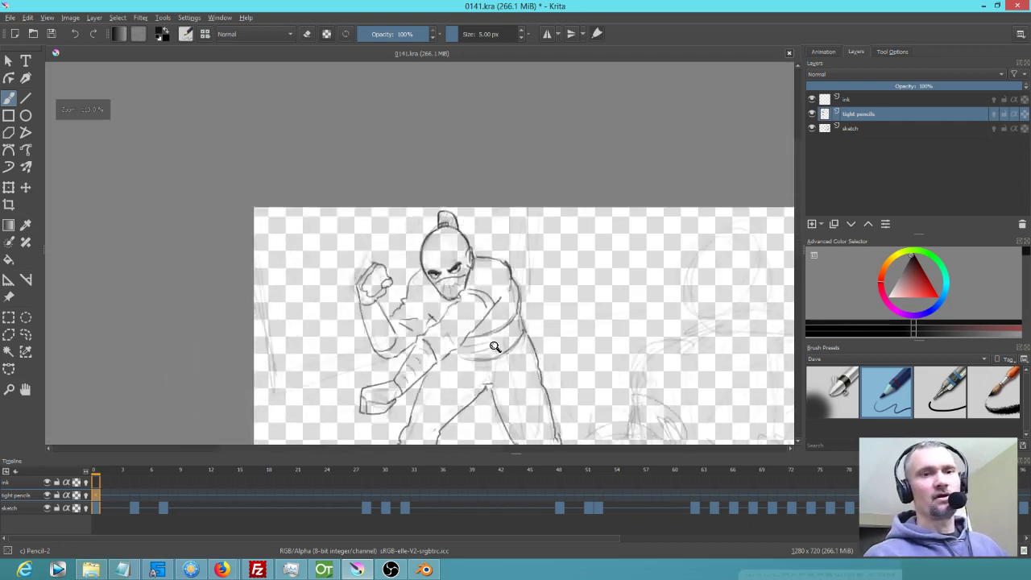
scroll(593, 336, "up", 5)
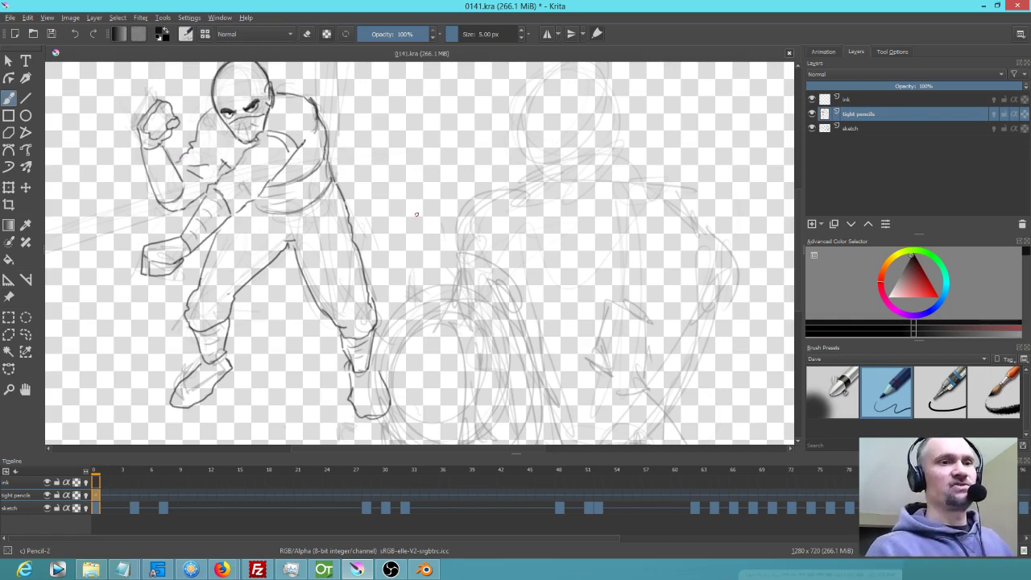
Restore the 5 px pencil preset and draw the sash's edges and folds around the left figure's waist
key("minus")
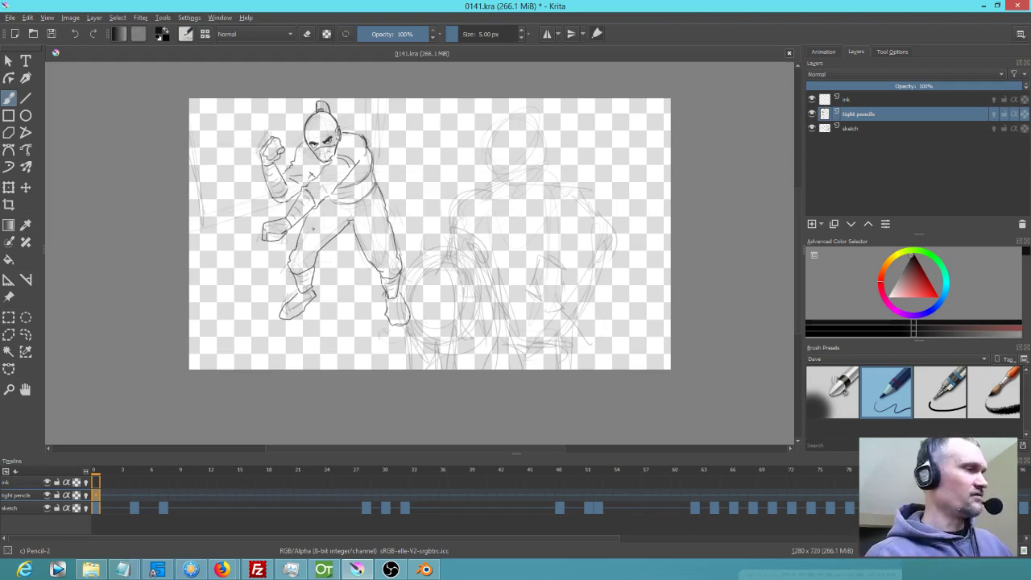
key("e")
mouse_move(314, 236)
left_mouse_down("shift")
mouse_move(327, 235)
mouse_move(292, 254)
mouse_move(311, 220)
mouse_move(303, 227)
left_mouse_up("shift")
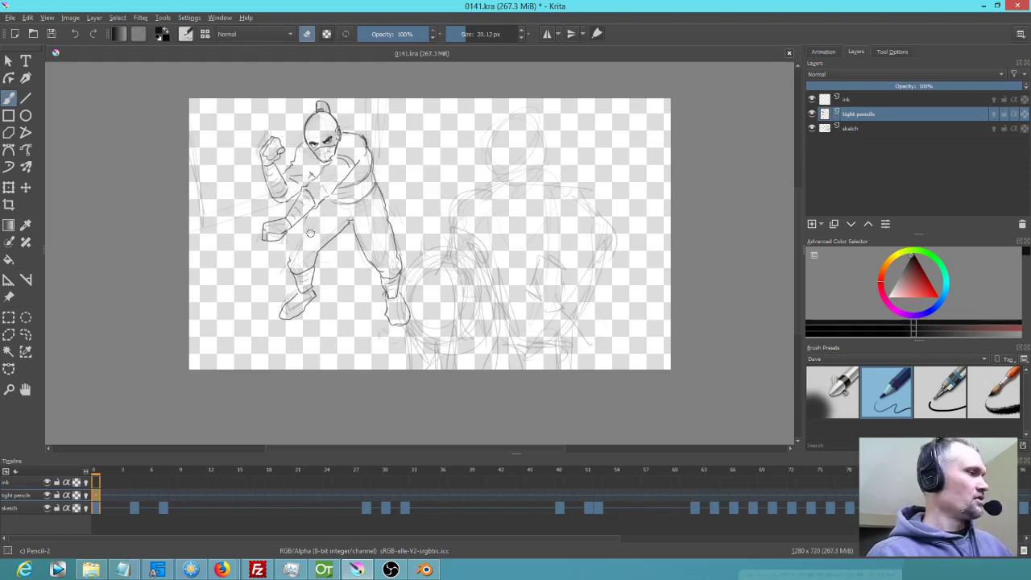
left_click(940, 395)
left_click(885, 406)
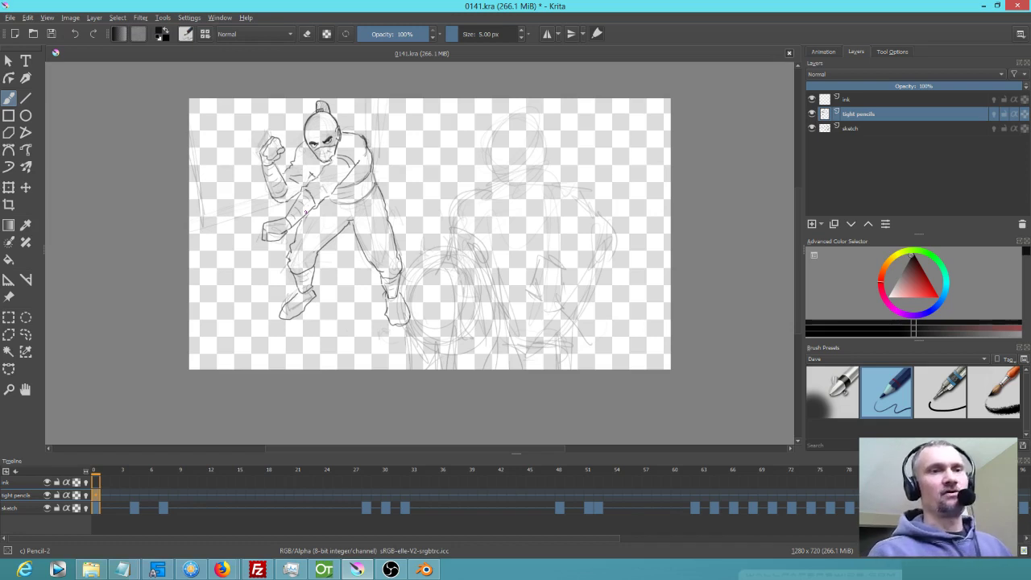
mouse_move(330, 206)
left_mouse_down()
mouse_move(361, 202)
mouse_move(375, 186)
left_mouse_up()
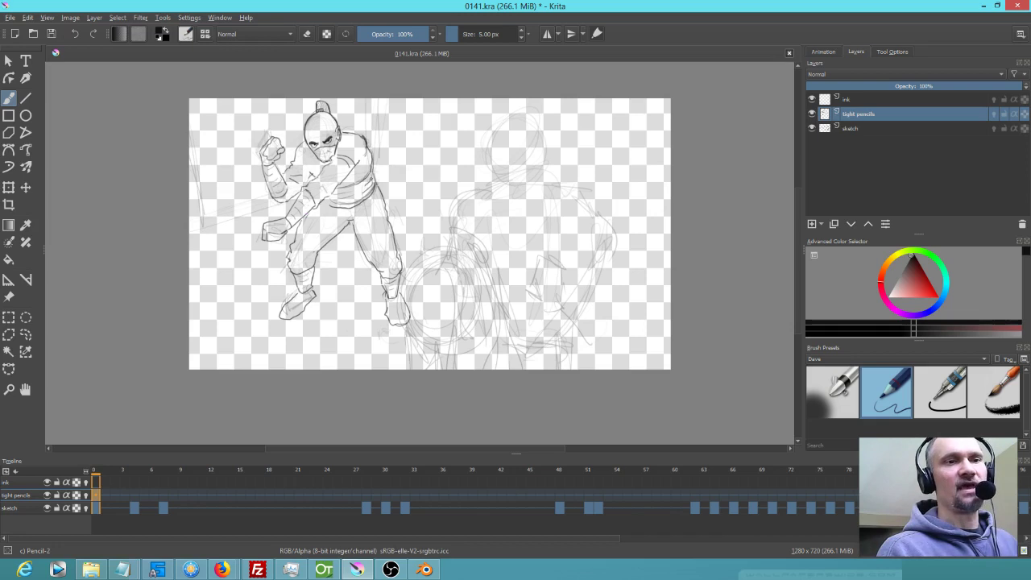
left_click_drag(372, 187, 371, 174)
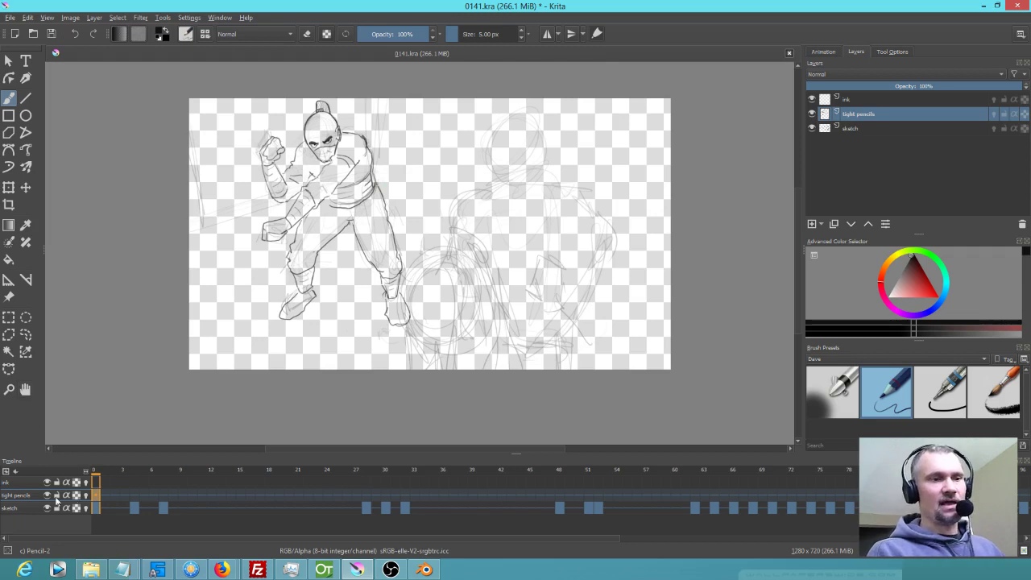
Copy the tight pencils drawing from frame 0 into new keyframes at frames 4 and 7
left_click(135, 491)
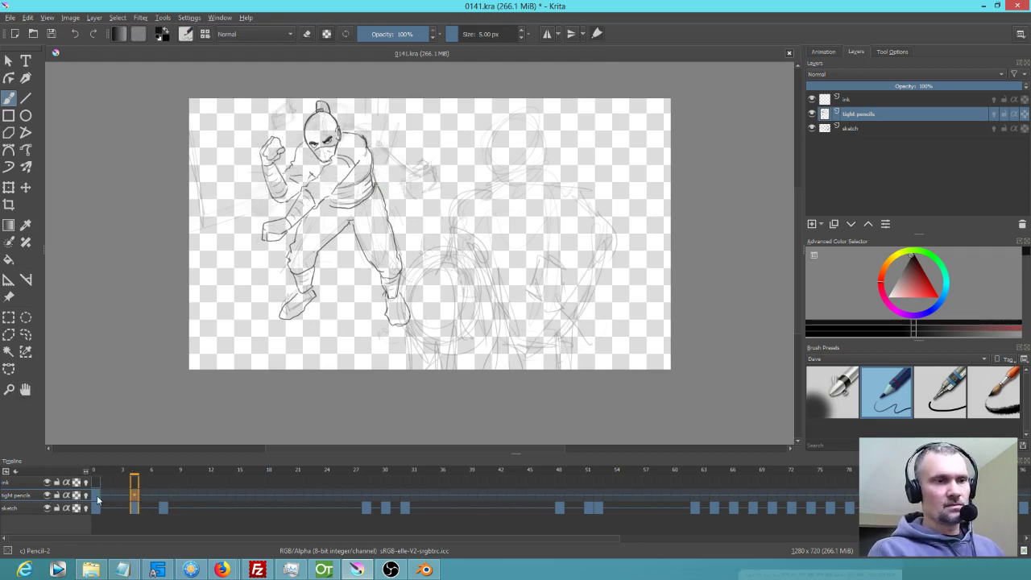
left_click_drag(94, 474, 133, 480)
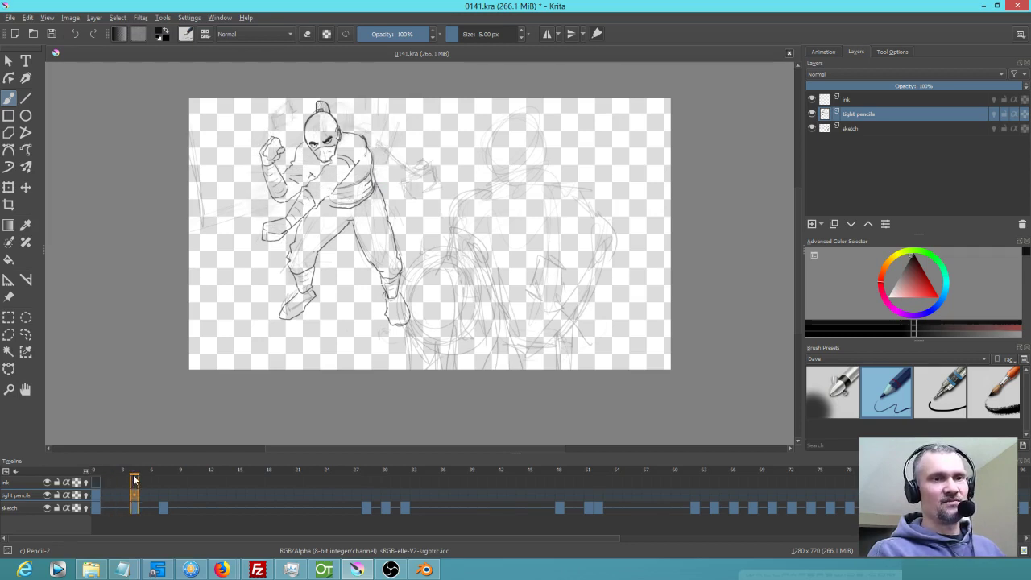
left_click(135, 496)
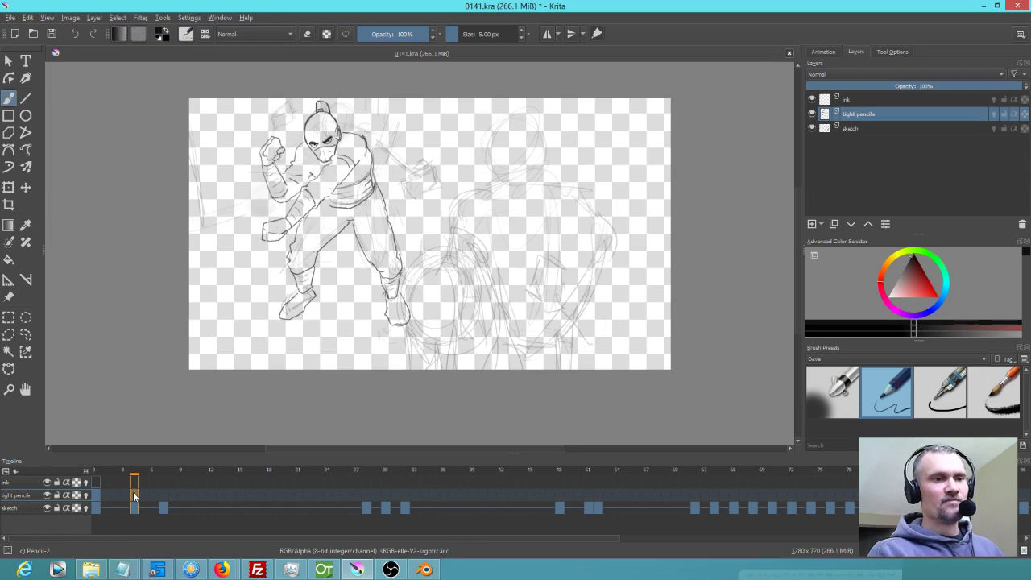
mouse_move(134, 497)
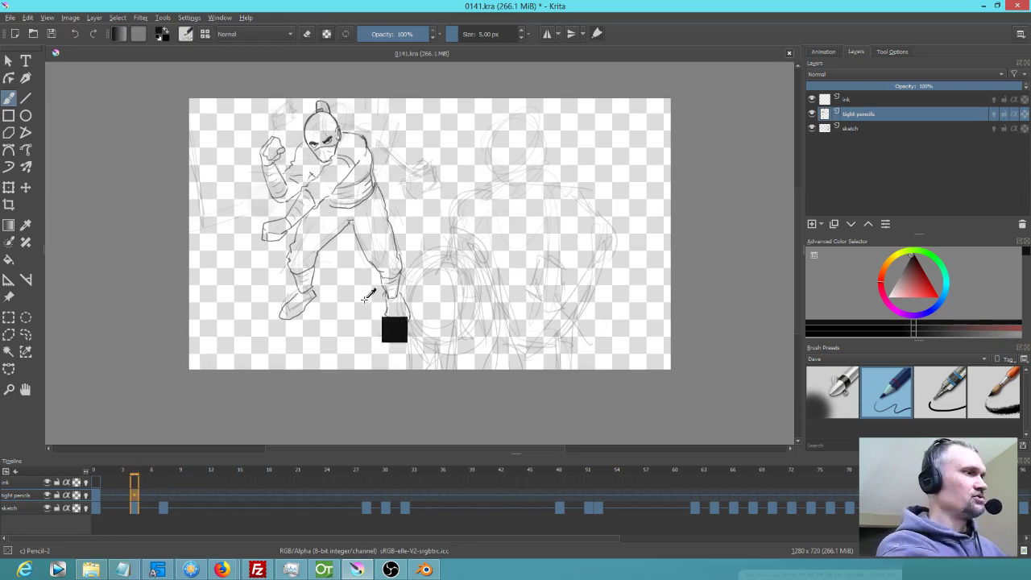
left_click(165, 497)
left_click(136, 498)
right_click(143, 490)
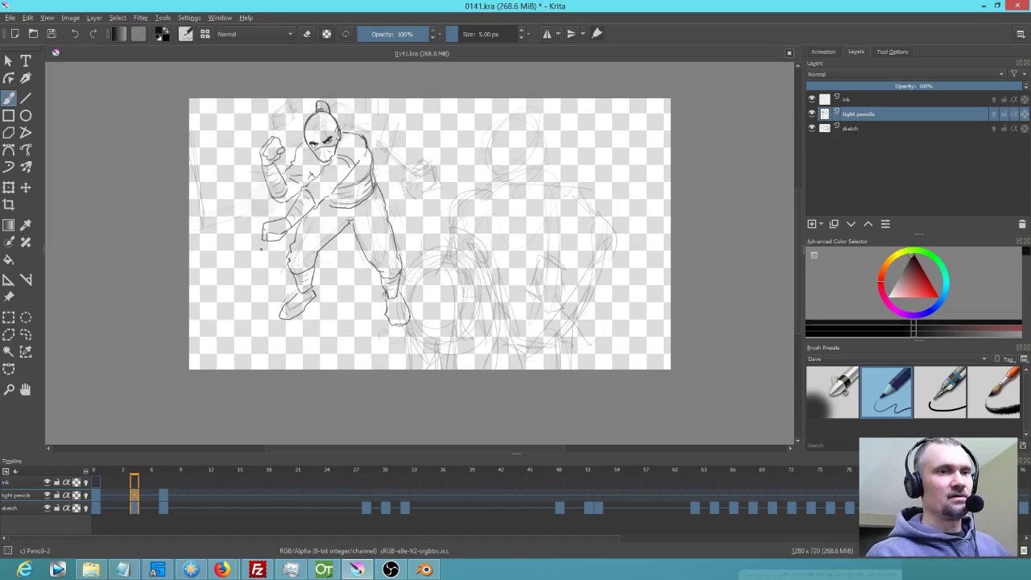
Erase the left figure's arms and torso from the tight pencils on frame 4, then restore the 5 px pencil preset
key("e")
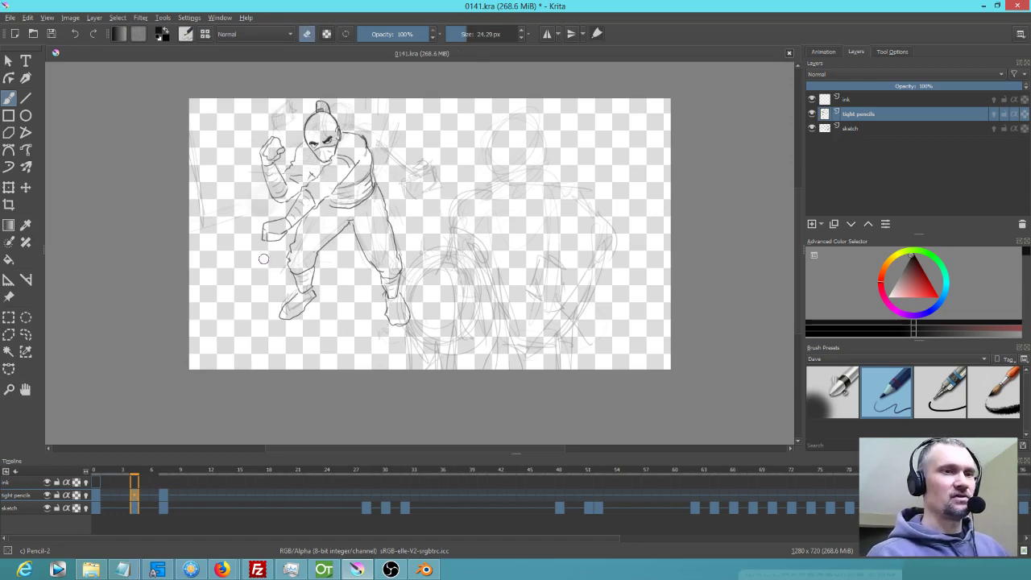
mouse_move(298, 216)
left_mouse_down()
mouse_move(271, 251)
mouse_move(285, 215)
mouse_move(263, 226)
mouse_move(340, 187)
mouse_move(336, 195)
mouse_move(326, 200)
mouse_move(344, 171)
mouse_move(325, 168)
mouse_move(293, 191)
mouse_move(294, 209)
mouse_move(319, 183)
mouse_move(294, 202)
mouse_move(280, 197)
mouse_move(284, 139)
mouse_move(276, 133)
mouse_move(262, 155)
mouse_move(265, 173)
mouse_move(281, 151)
mouse_move(275, 196)
mouse_move(280, 169)
mouse_move(301, 157)
mouse_move(313, 175)
mouse_move(274, 187)
left_mouse_up()
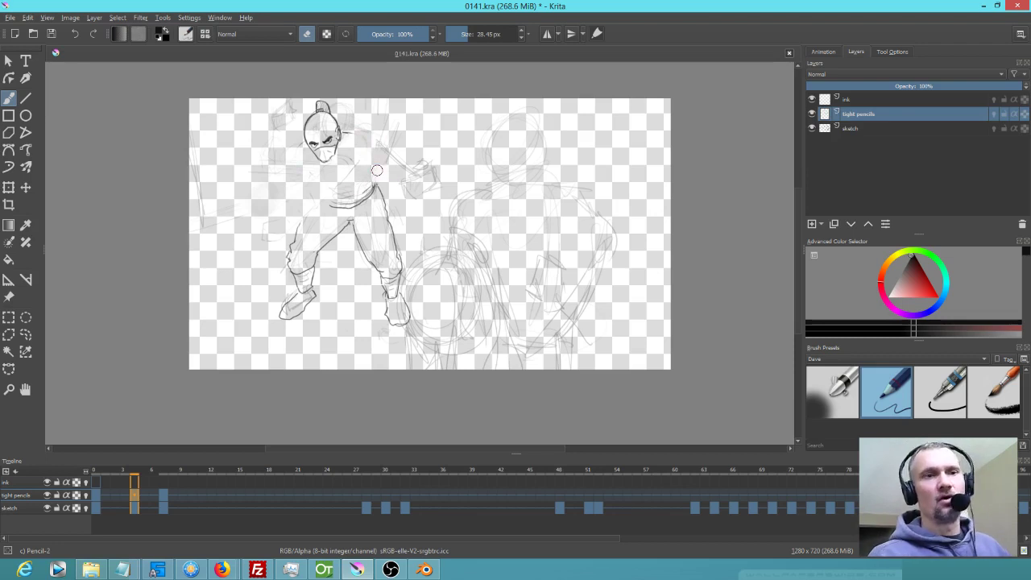
left_click(884, 399)
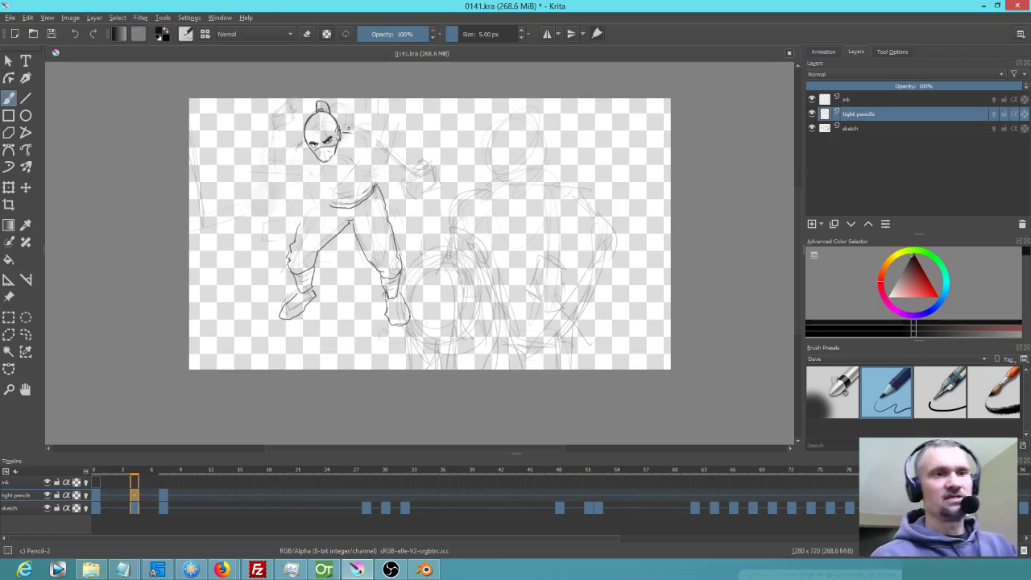
Set the sketch layer's opacity to 53% and make the tight pencils layer active again
left_click(856, 127)
left_click(921, 86)
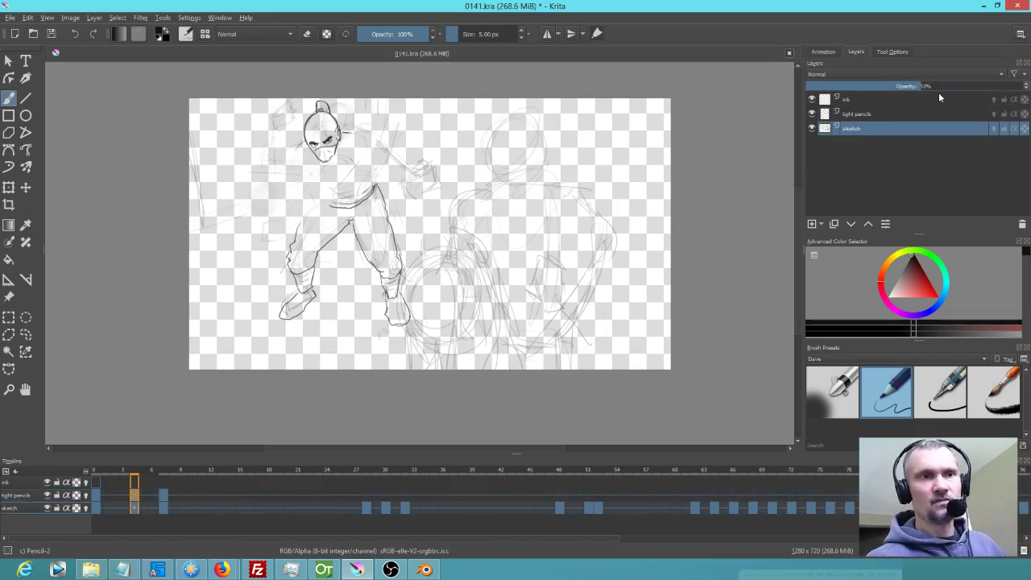
left_click(865, 116)
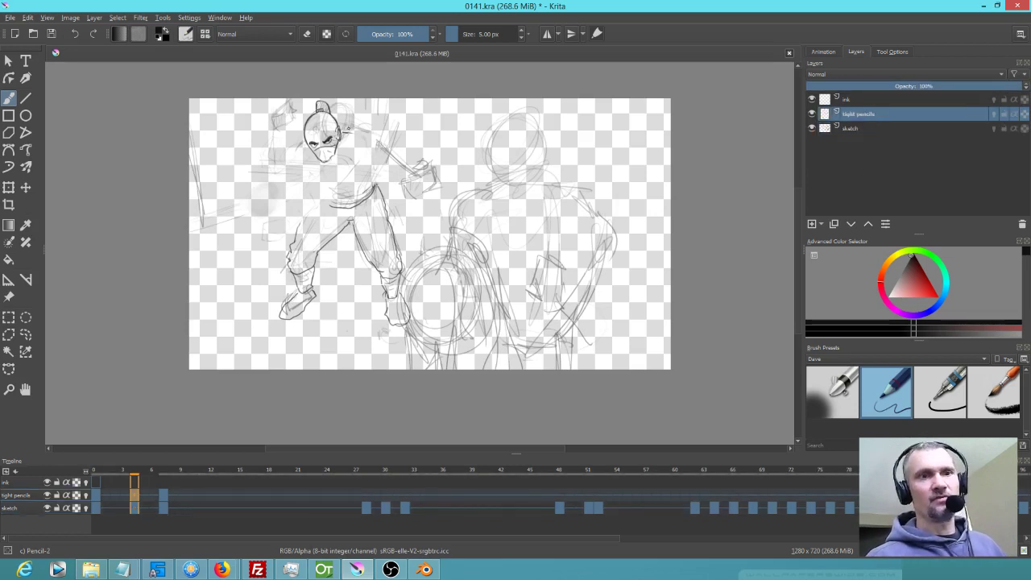
Select the left figure's arms and torso freehand on frame 7 of the tight pencils, delete them and clear the selection
left_click(163, 495)
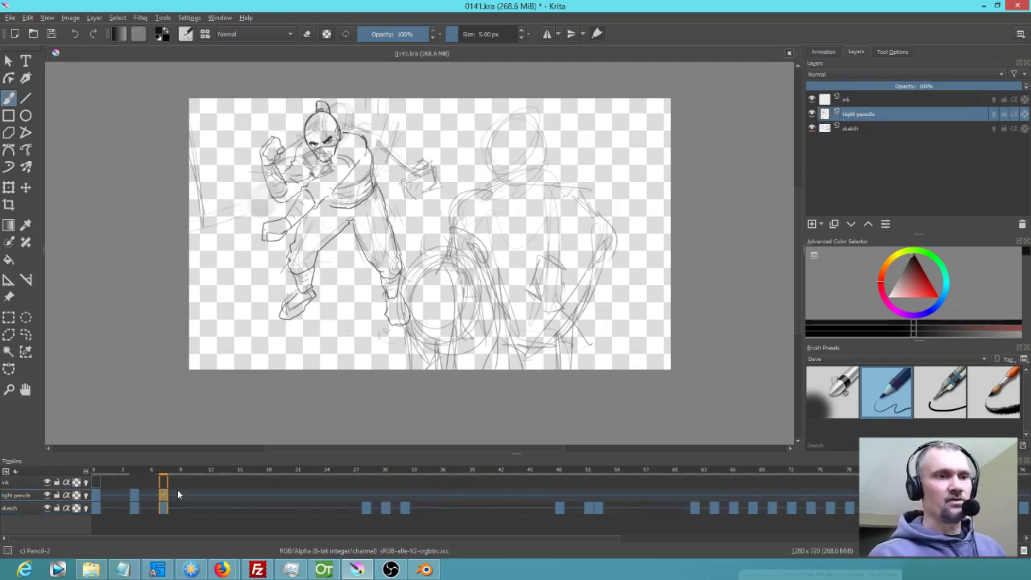
left_click(136, 495)
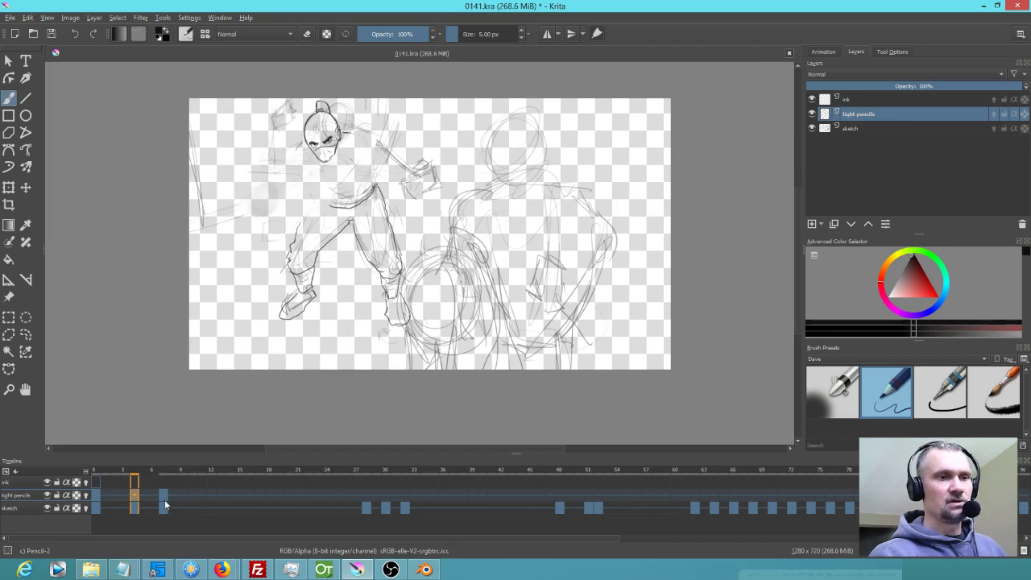
left_click(164, 496)
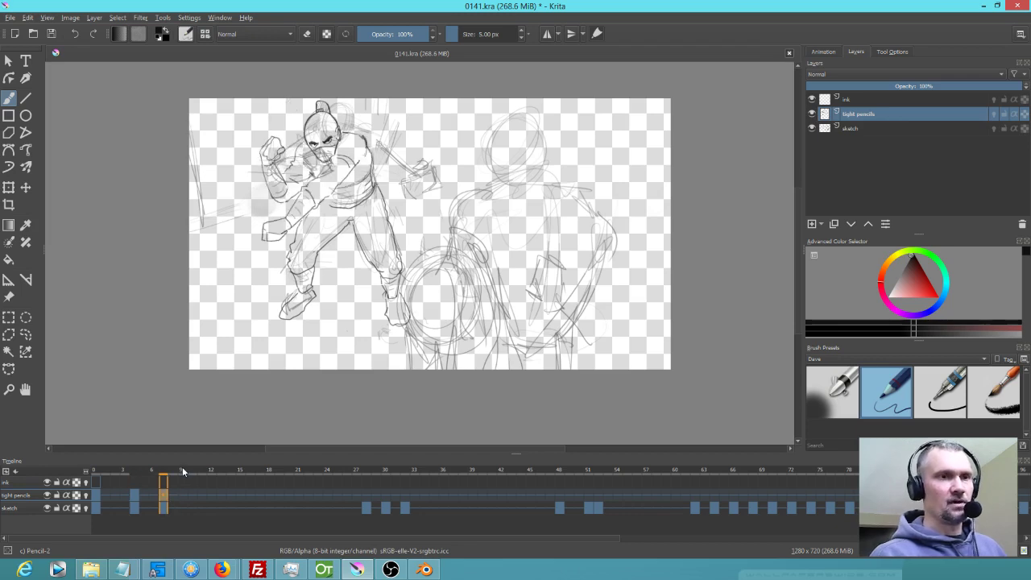
key("ctrl+r")
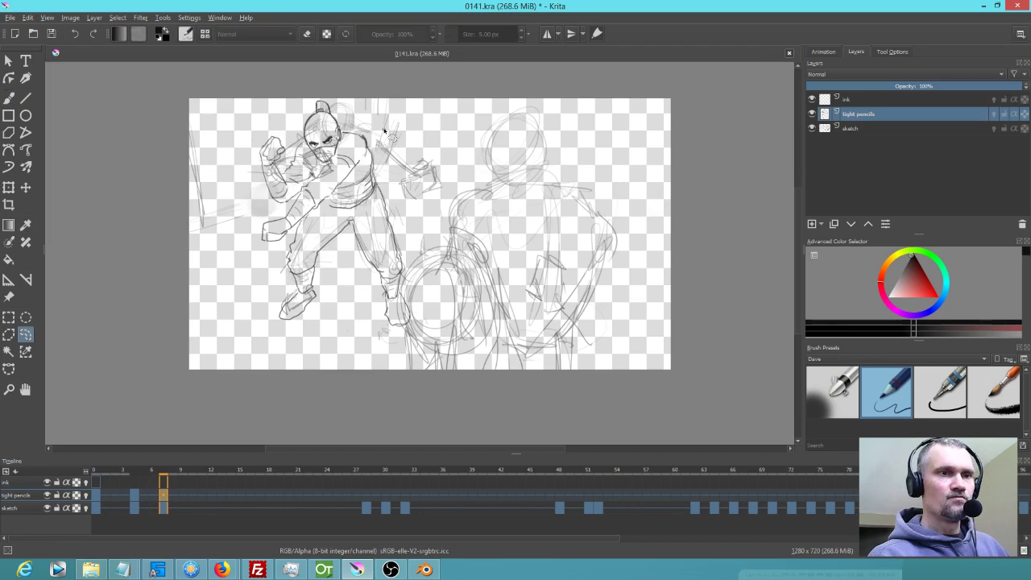
mouse_move(385, 130)
left_mouse_down()
mouse_move(351, 120)
mouse_move(322, 163)
mouse_move(270, 122)
mouse_move(240, 172)
mouse_move(230, 241)
mouse_move(255, 261)
mouse_move(290, 232)
mouse_move(399, 212)
mouse_move(415, 164)
mouse_move(379, 125)
left_mouse_up()
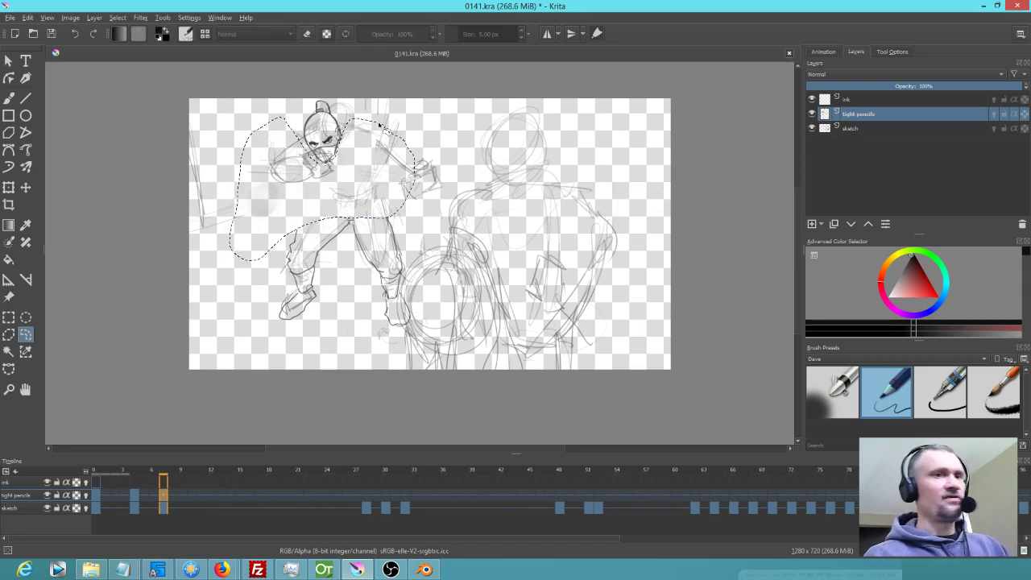
key("ctrl+shift+a")
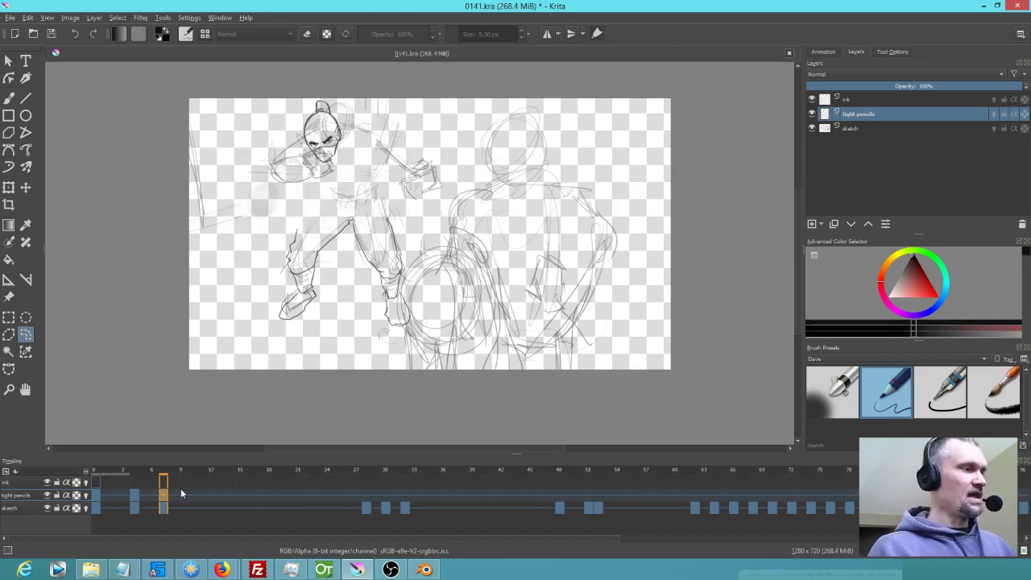
Flip between frames 0, 4 and 7 to compare the left figure's poses, ending on frame 4
mouse_move(180, 488)
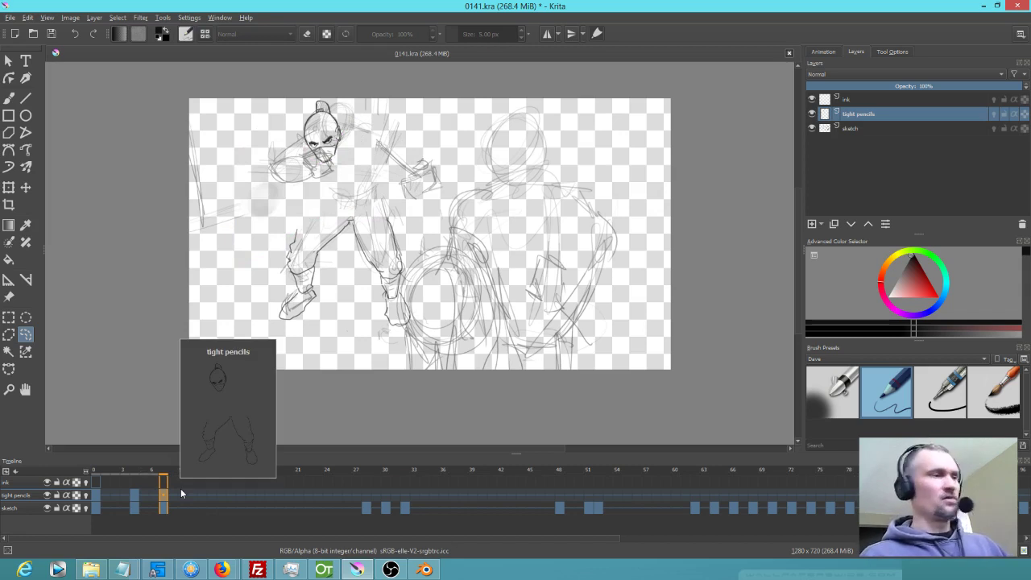
key("comma")
key("comma")
key("period")
key("period")
key("comma")
key("comma")
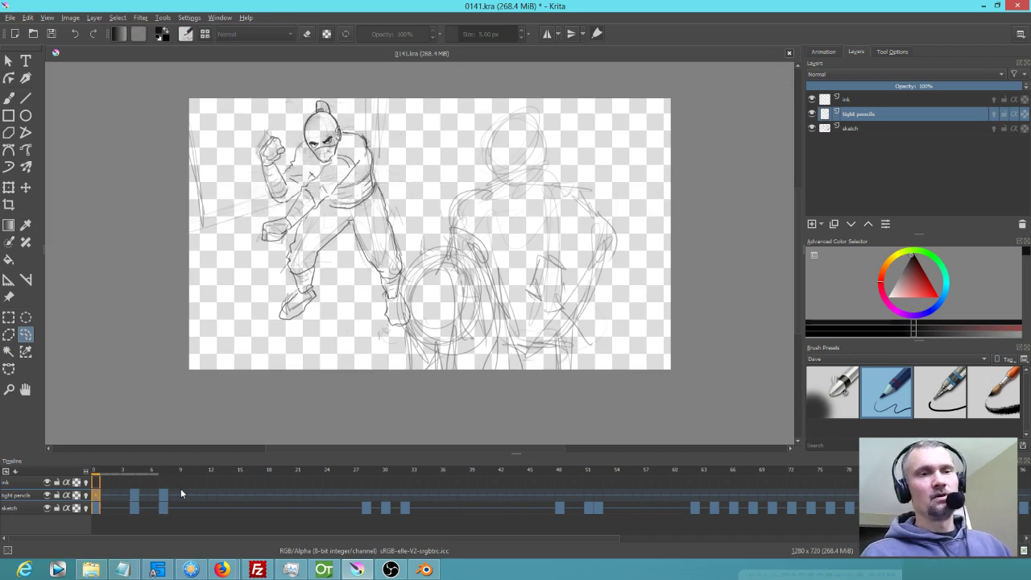
key("period")
key("period")
key("comma")
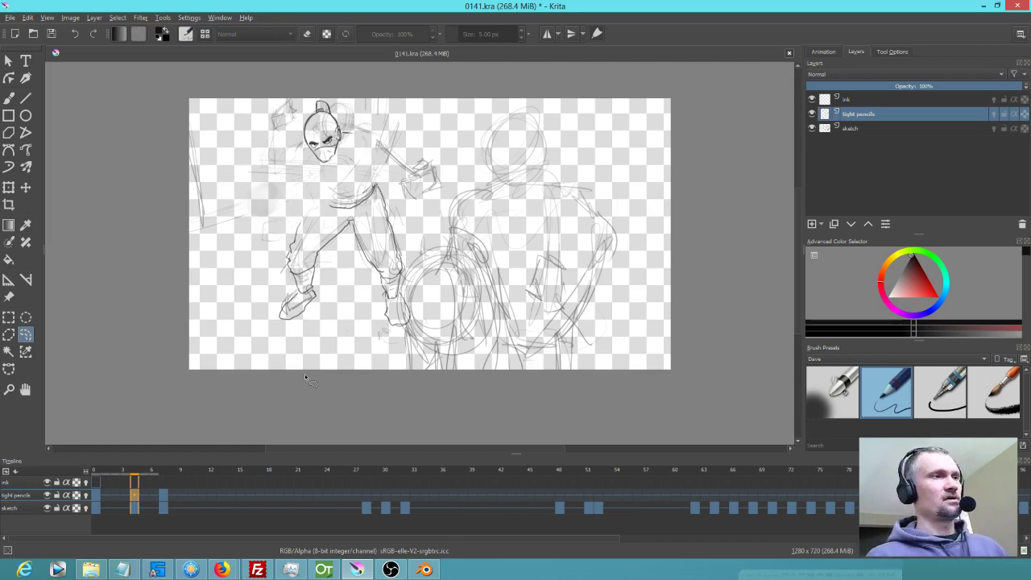
Draw the left figure's raised fist beside the head on frame 4, comparing it with frame 0
key("b")
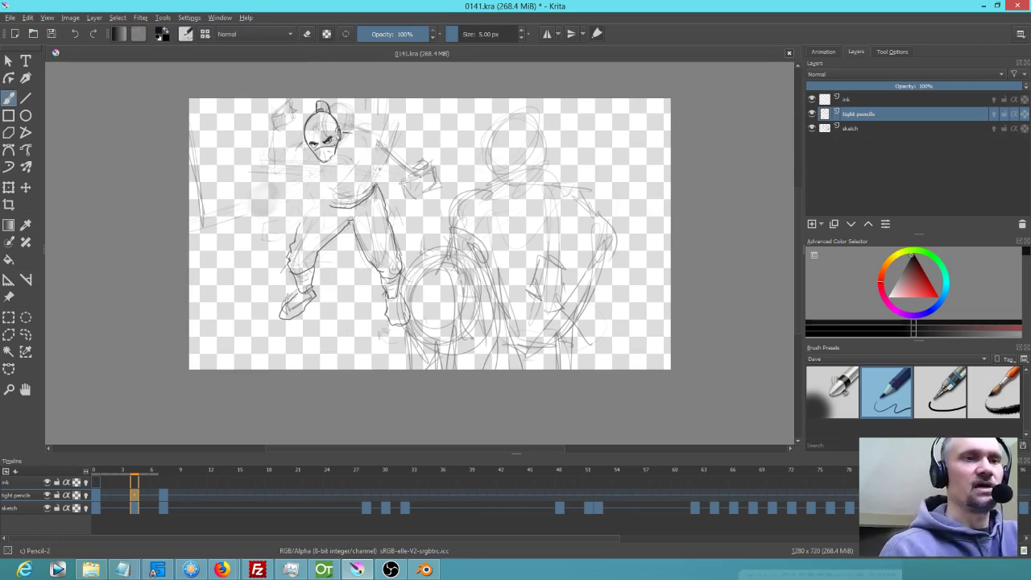
left_click(97, 496)
left_click(133, 500)
left_click(97, 496)
left_click(134, 501)
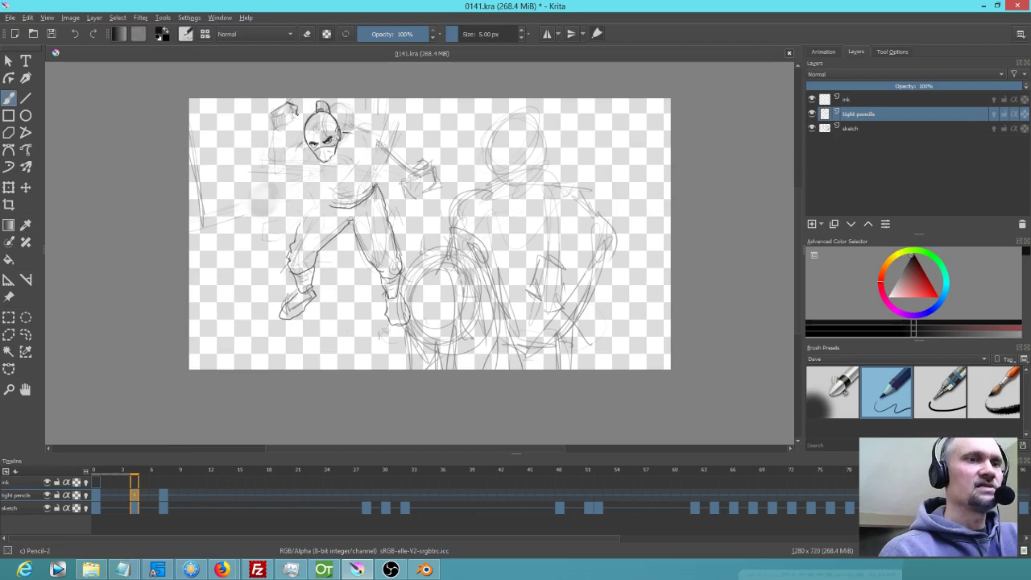
left_click_drag(292, 116, 269, 130)
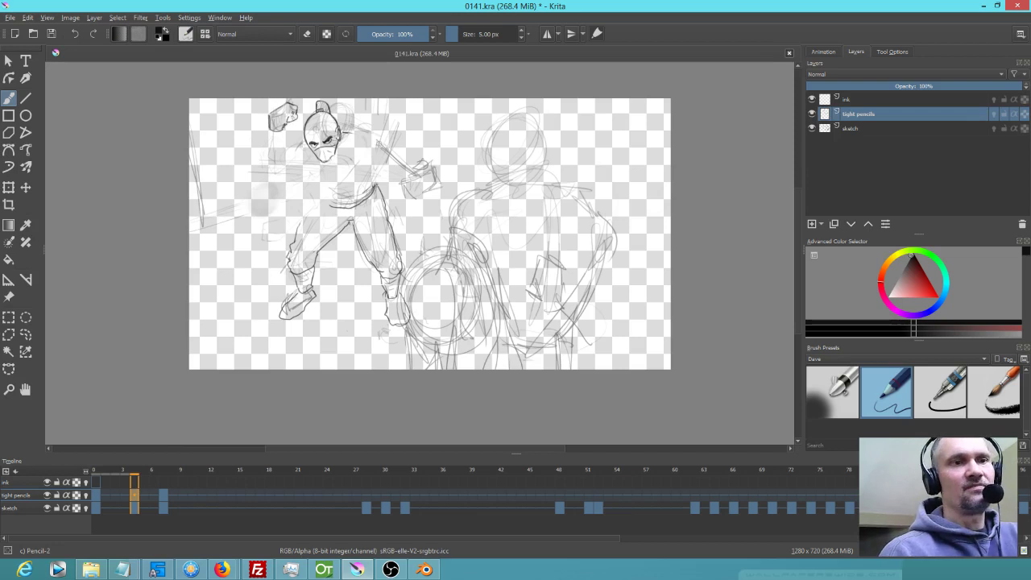
Draw both sides of the raised forearm below the fist, with its wrist and cuff lines
left_click_drag(269, 127, 269, 170)
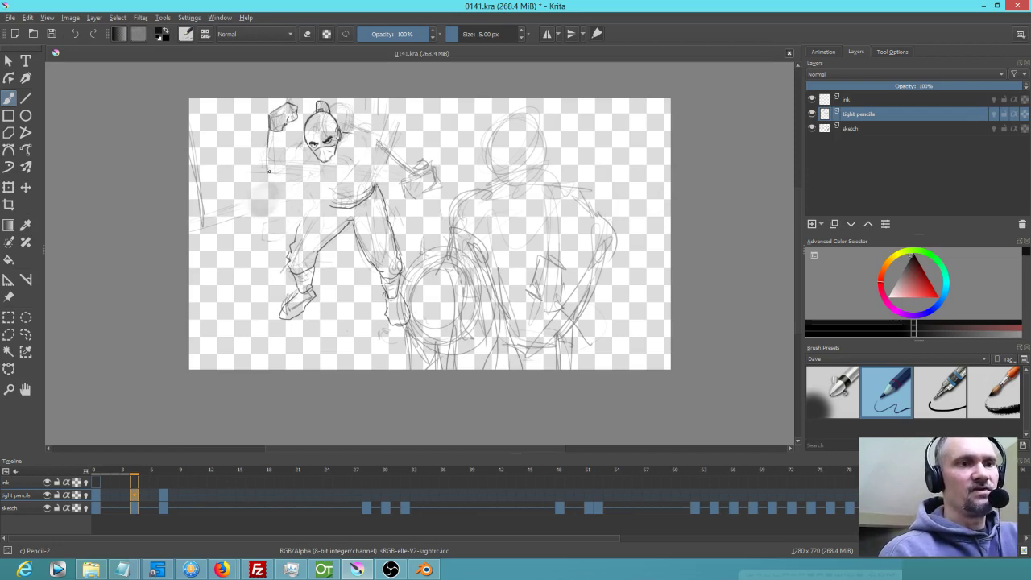
left_click_drag(284, 134, 283, 151)
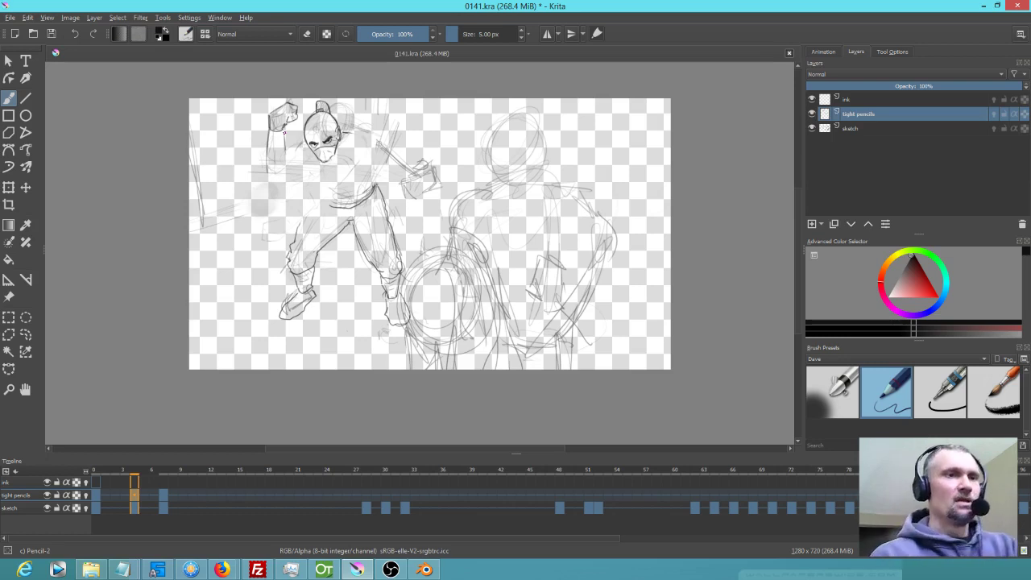
mouse_move(267, 133)
left_mouse_down()
mouse_move(264, 169)
mouse_move(285, 165)
left_mouse_up()
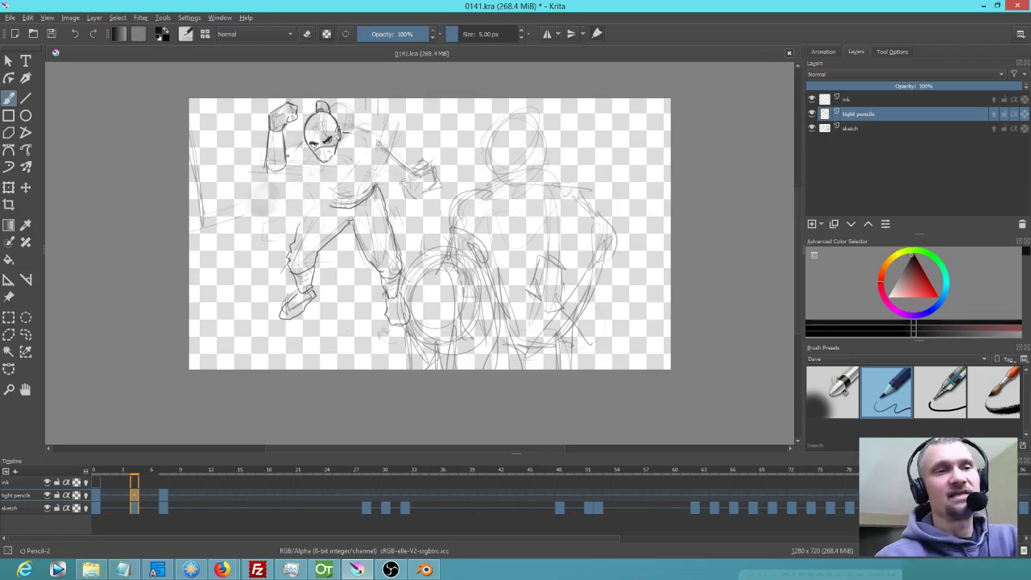
Draw the raised arm's elbow, the underside of the upper arm and the shoulder line up to the neck, checking against frame 0
left_click_drag(265, 159, 262, 184)
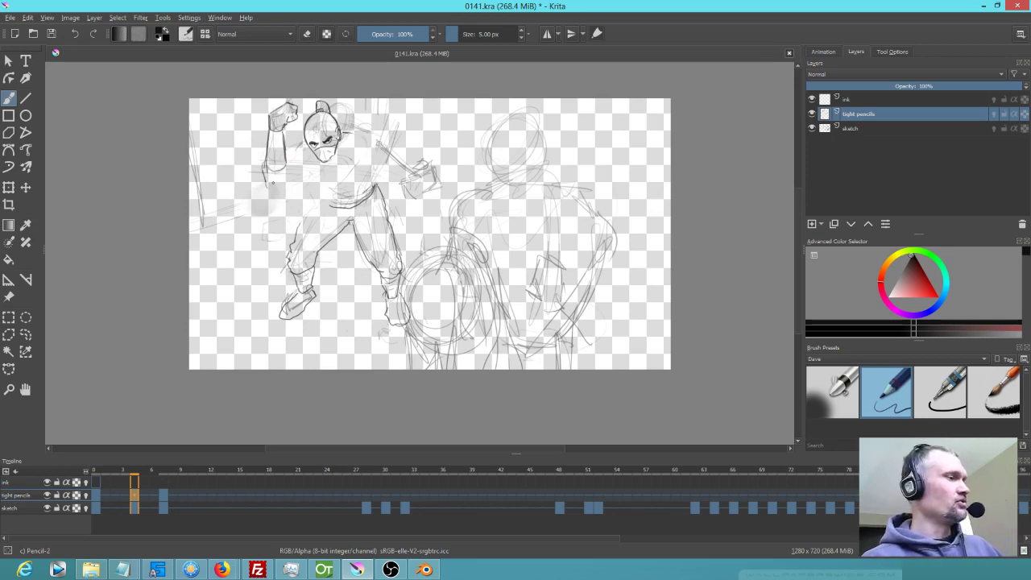
key("comma")
key("period")
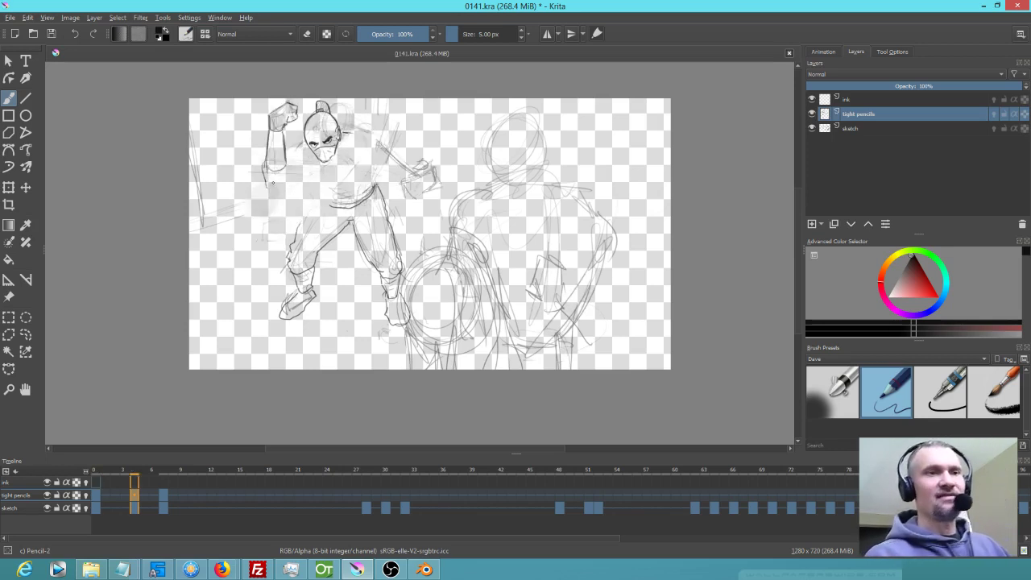
mouse_move(262, 167)
left_mouse_down()
mouse_move(263, 194)
mouse_move(299, 181)
left_mouse_up()
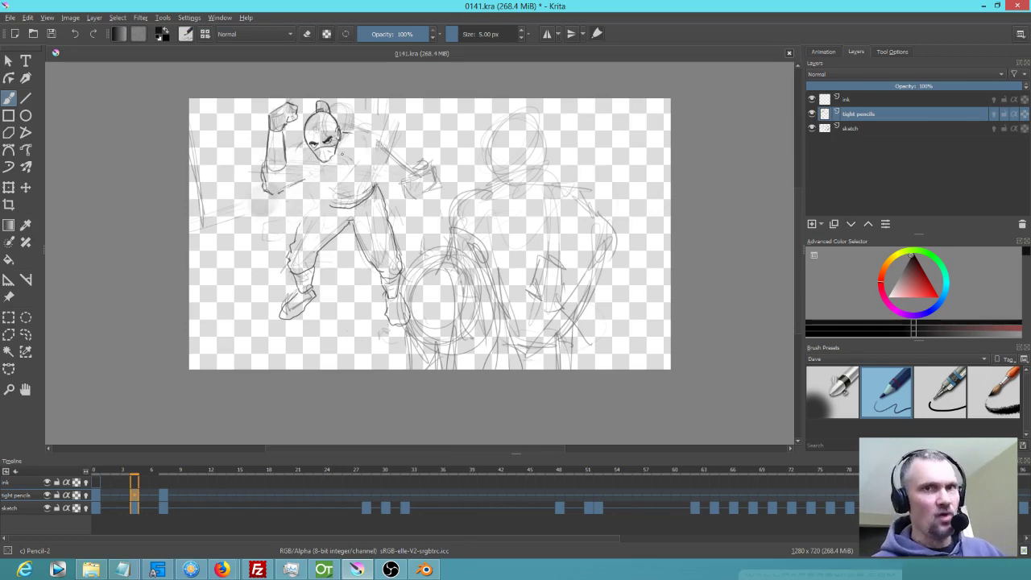
key("comma")
key("period")
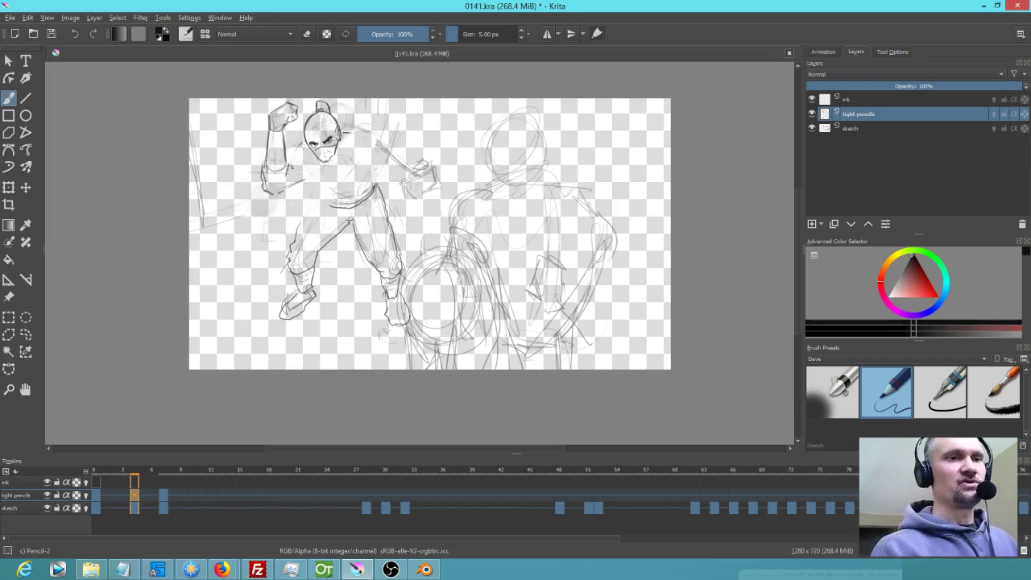
left_click_drag(290, 168, 303, 146)
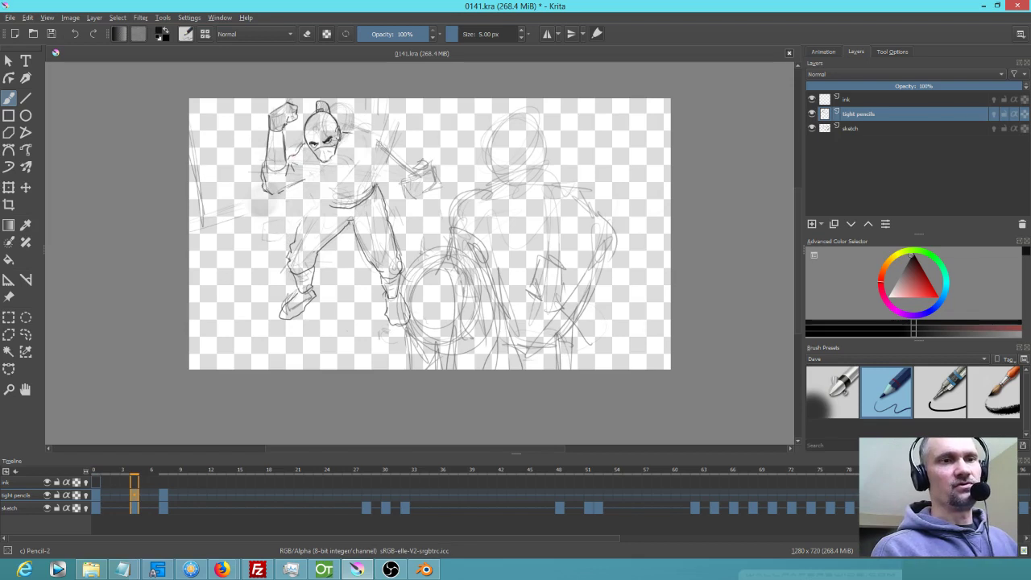
Draw the folds under the raised arm and the torso's side down to the sash at the waist, checking against frame 0
key("comma")
key("period")
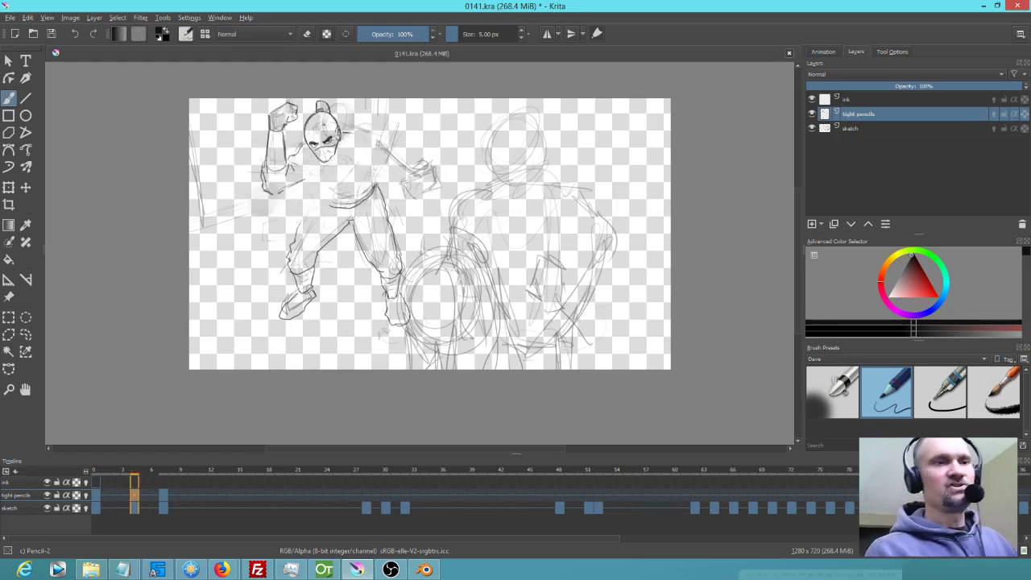
left_click_drag(305, 168, 310, 178)
left_click_drag(306, 172, 314, 180)
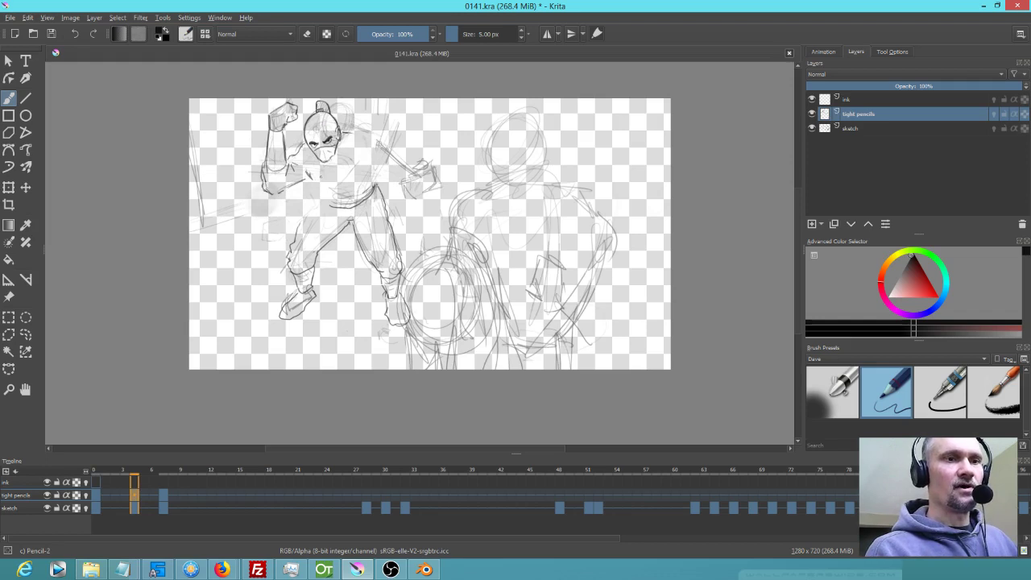
key("comma")
key("period")
mouse_move(325, 182)
left_mouse_down()
mouse_move(366, 191)
mouse_move(324, 189)
mouse_move(327, 198)
left_mouse_up()
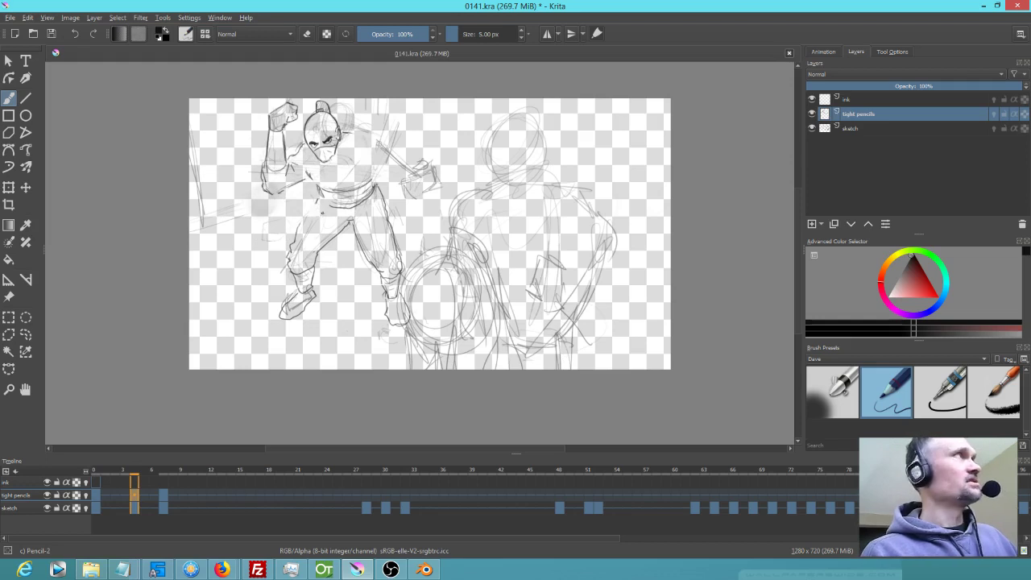
Draw the hip and thigh contour below the sash and outline the figure's other, outstretched fist
left_click_drag(314, 206, 300, 221)
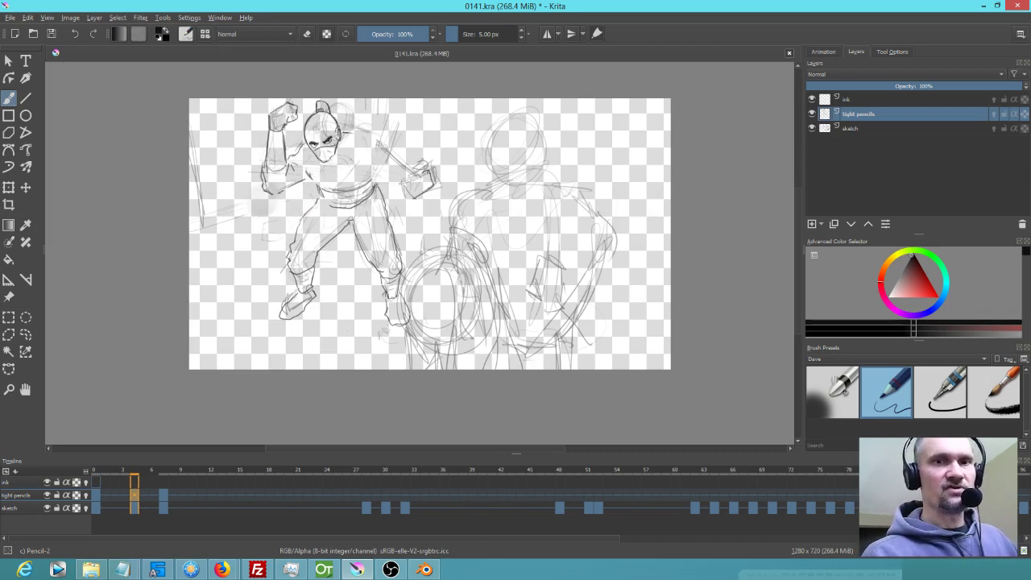
left_click_drag(422, 171, 411, 196)
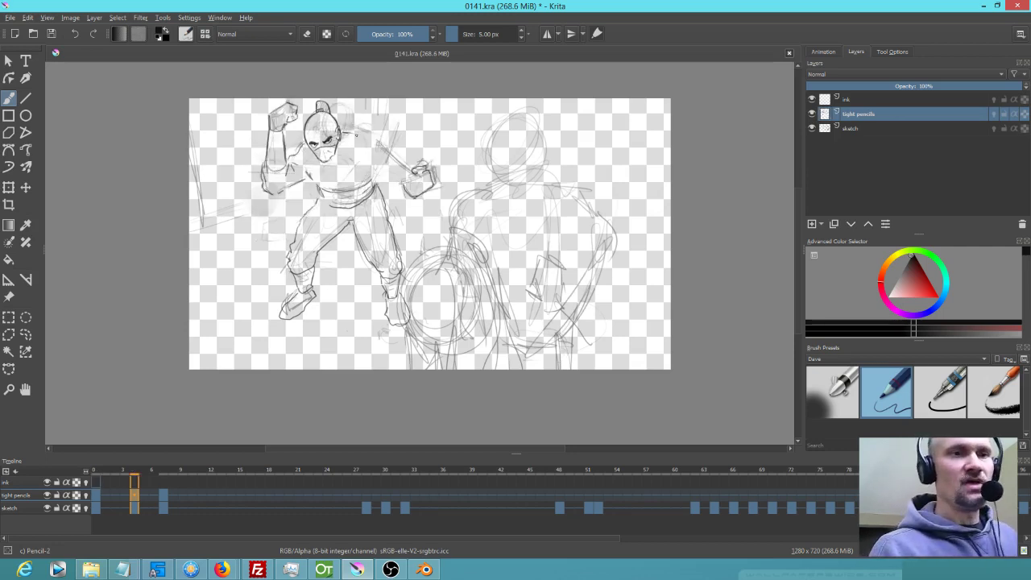
Draw the outstretched arm on frame 4, from the shoulder line along the arm to its fist, with the sleeve and wrist lines
left_click_drag(356, 131, 379, 143)
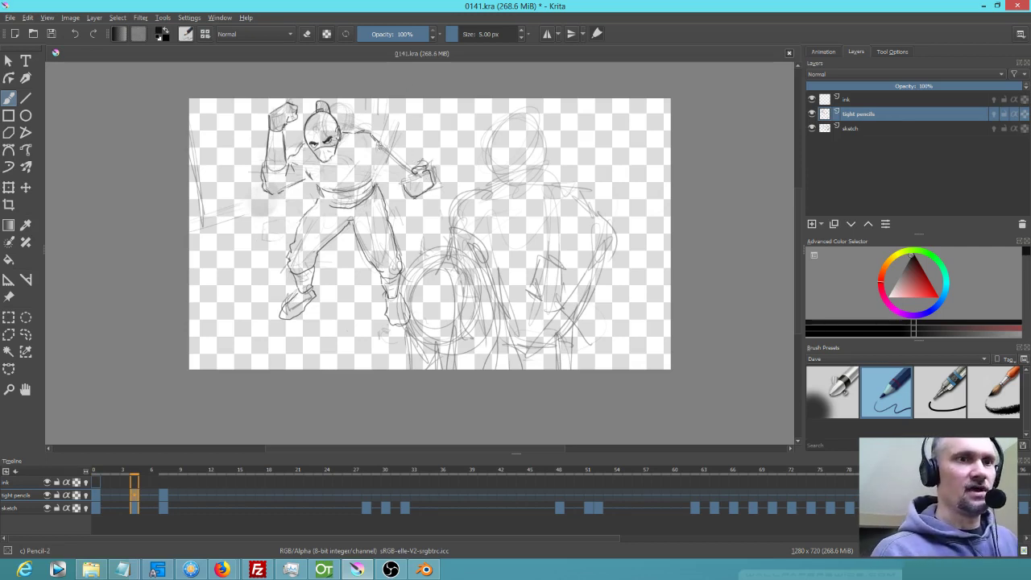
mouse_move(387, 152)
left_mouse_down()
mouse_move(405, 190)
mouse_move(401, 178)
mouse_move(385, 188)
mouse_move(398, 190)
mouse_move(382, 177)
mouse_move(398, 166)
left_mouse_up()
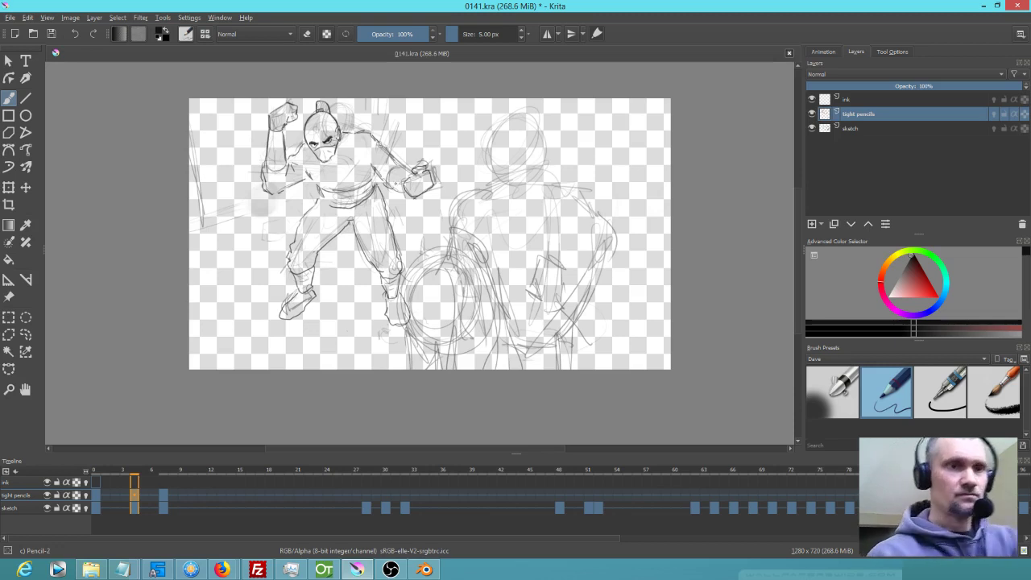
left_click_drag(391, 171, 400, 189)
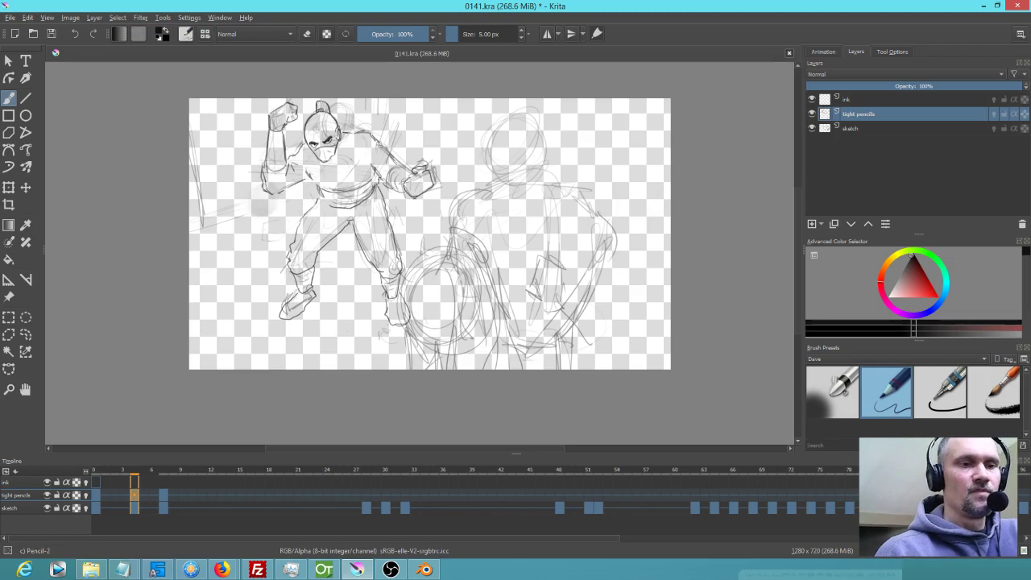
Replace the tight pencils keyframe on frame 7 with a copy of the frame 4 drawing
left_click(162, 480)
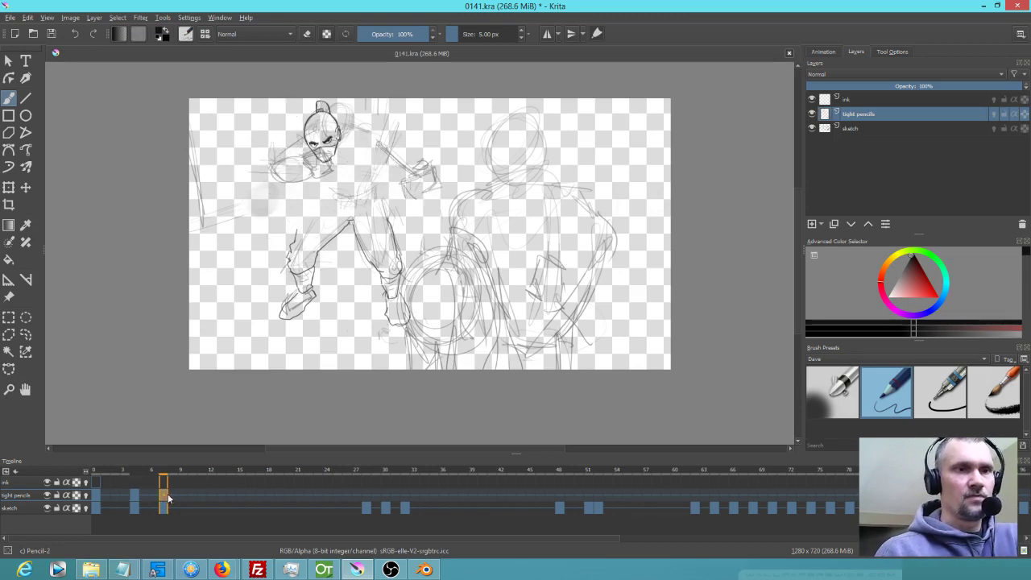
key("space")
key("space")
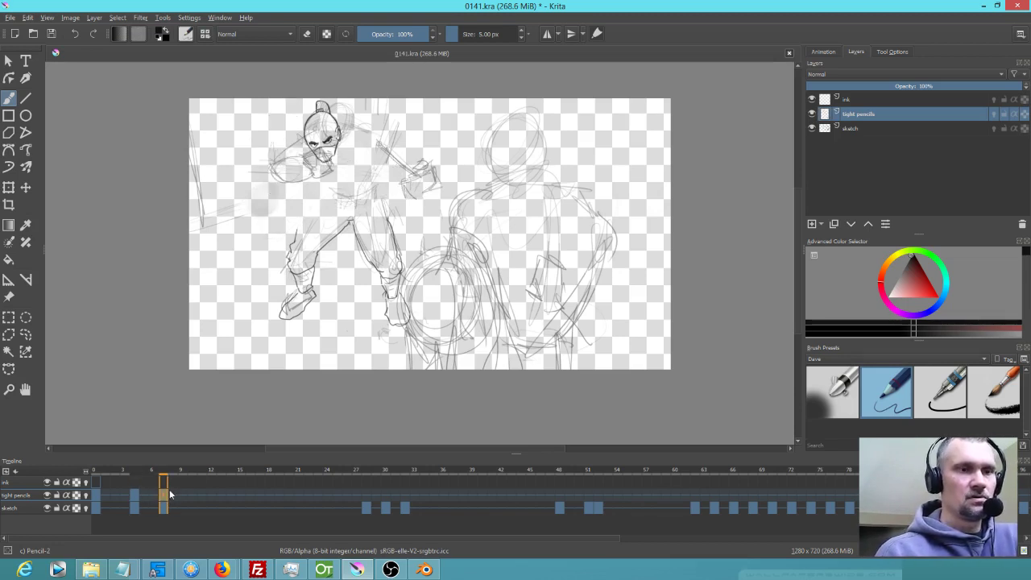
right_click(166, 494)
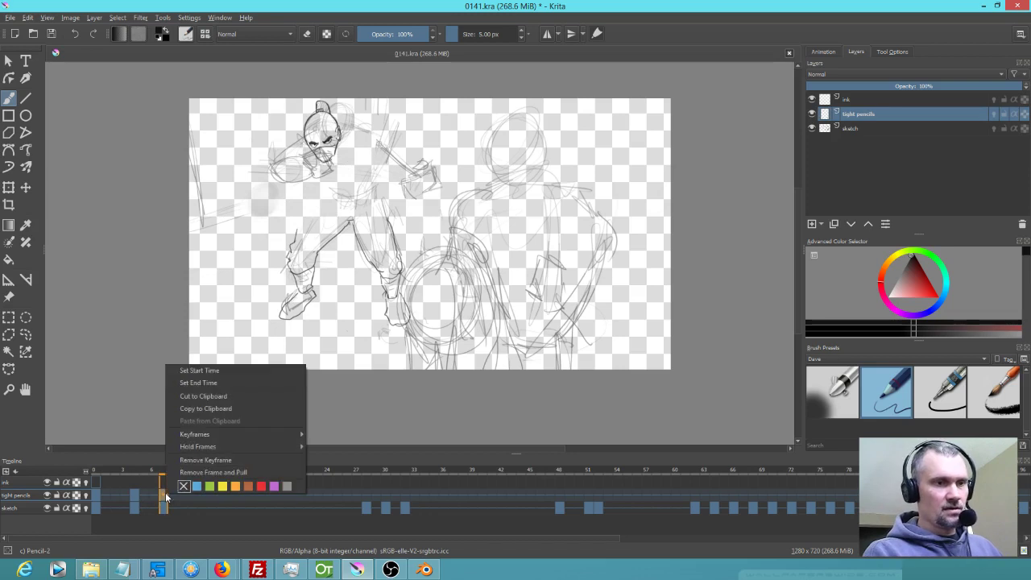
left_click(186, 458)
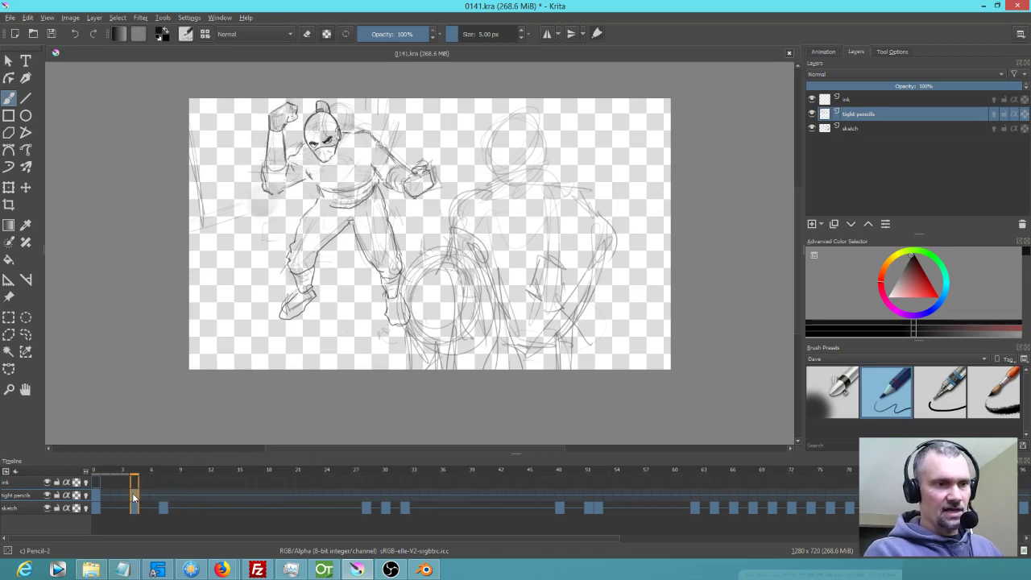
left_click_drag(135, 495, 163, 495)
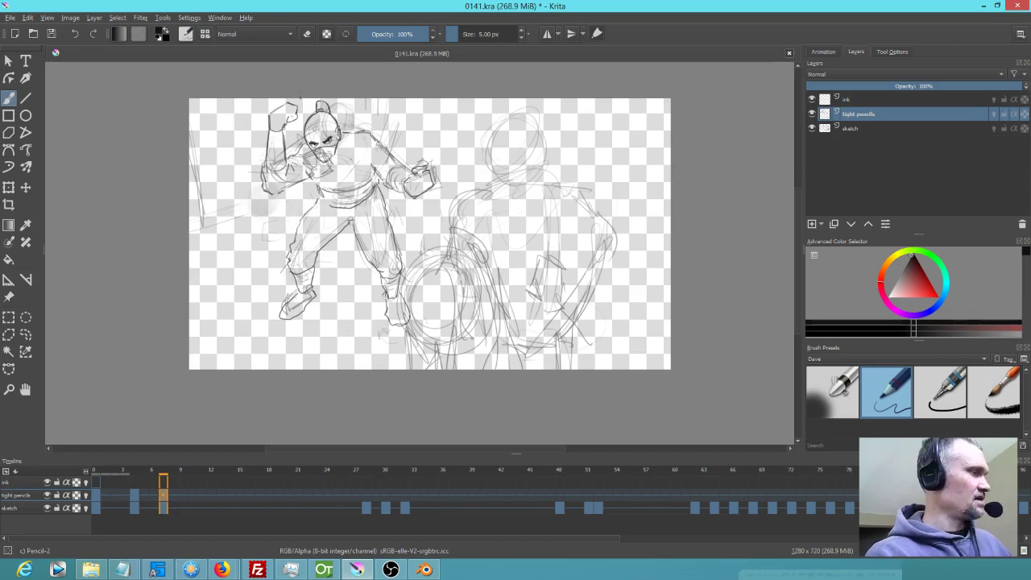
Erase the raised arm, its fist and the lower face on frame 7 using the Ink-2 Fineliner in eraser mode
left_click(941, 390)
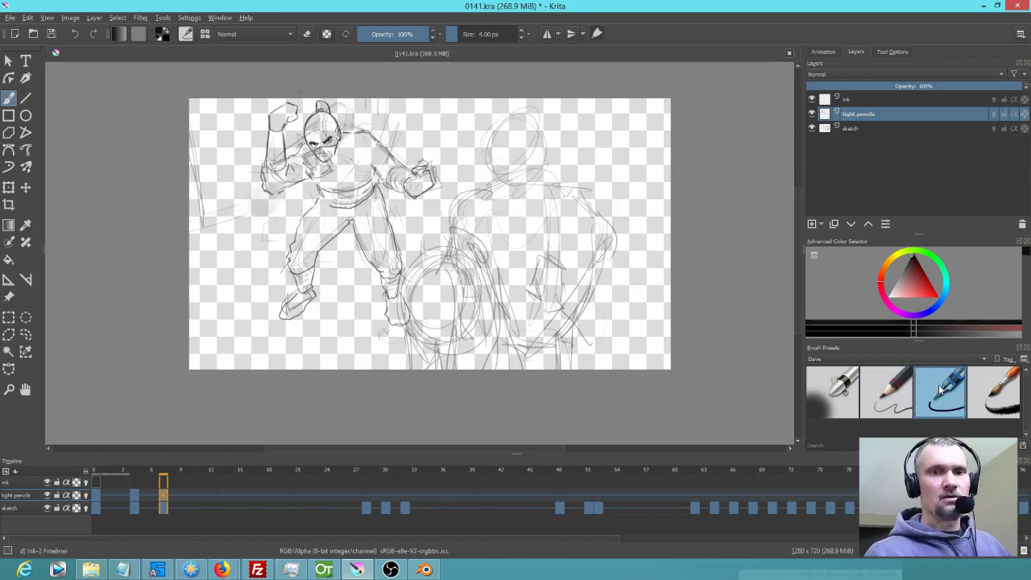
key("e")
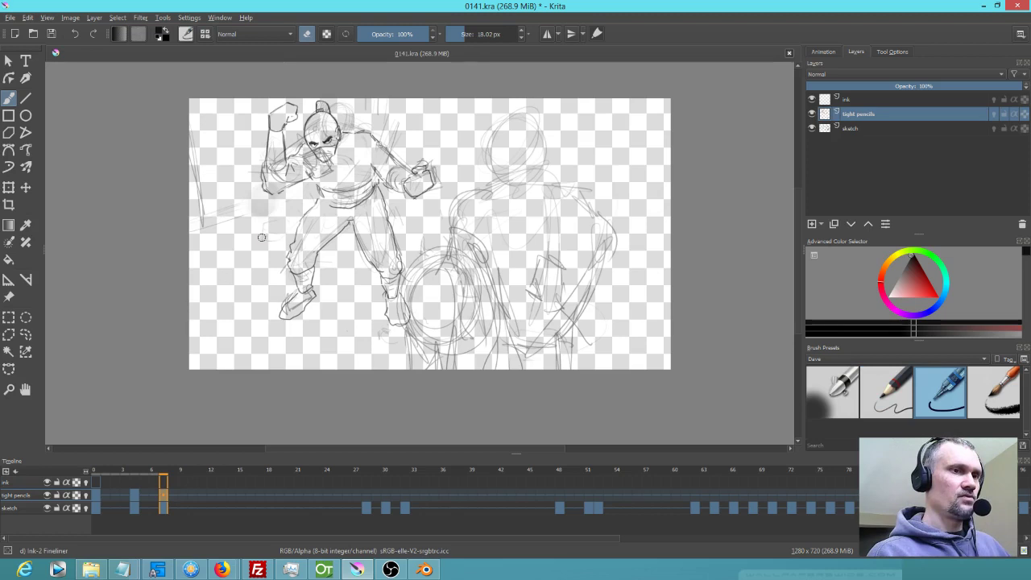
mouse_move(293, 133)
left_mouse_down()
mouse_move(284, 101)
mouse_move(266, 143)
mouse_move(282, 138)
mouse_move(286, 165)
mouse_move(280, 147)
mouse_move(262, 183)
mouse_move(294, 204)
mouse_move(321, 167)
left_mouse_up()
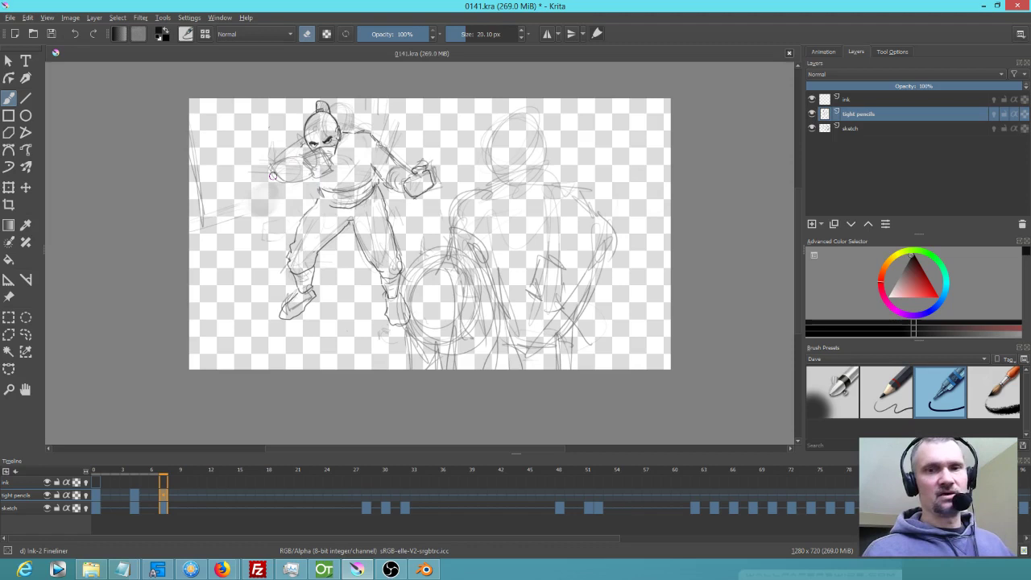
Draw the bent arm's elbow, forearm and upper-arm contour up to the head on frame 7 with the Pencil-2 brush
left_click(934, 393)
left_click(901, 398)
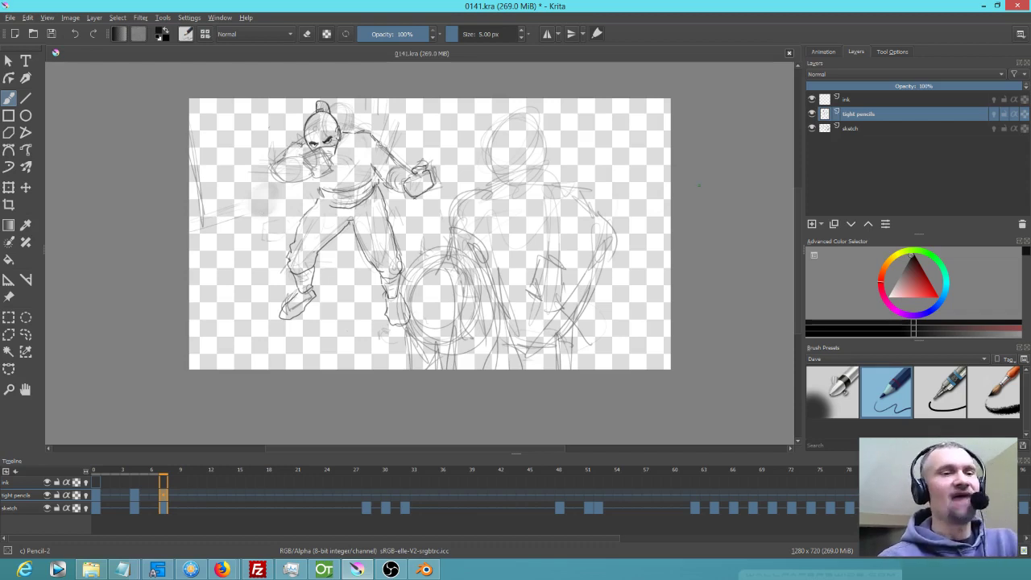
left_click_drag(266, 172, 263, 192)
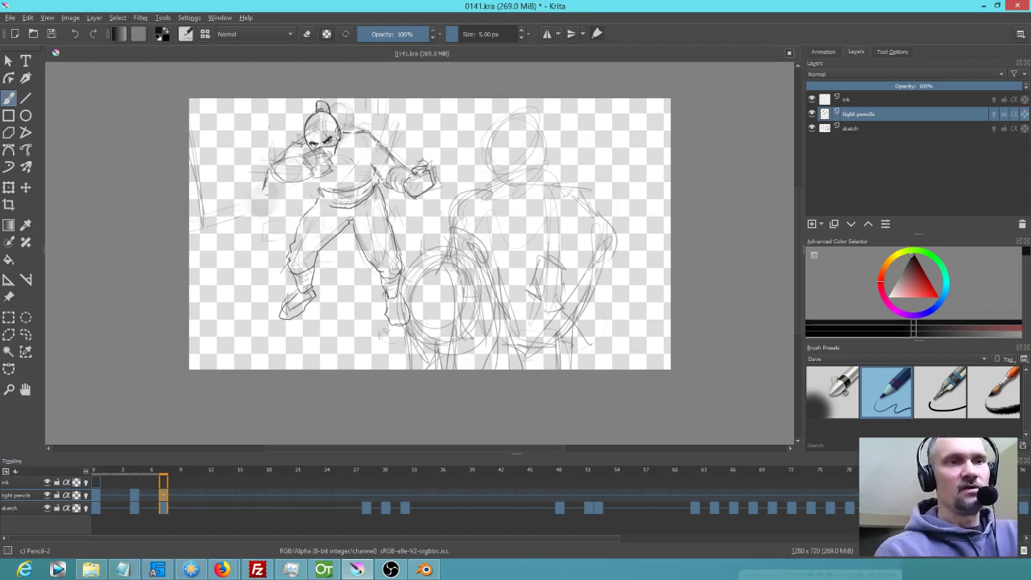
mouse_move(283, 164)
left_mouse_down()
mouse_move(271, 188)
mouse_move(281, 166)
mouse_move(288, 188)
mouse_move(275, 198)
mouse_move(290, 179)
left_mouse_up()
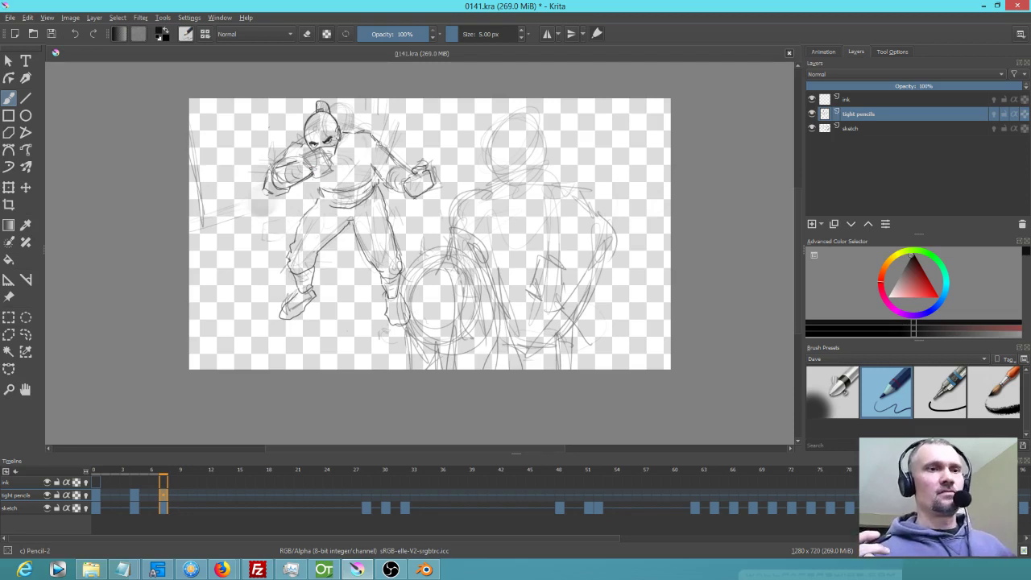
left_click_drag(284, 156, 305, 138)
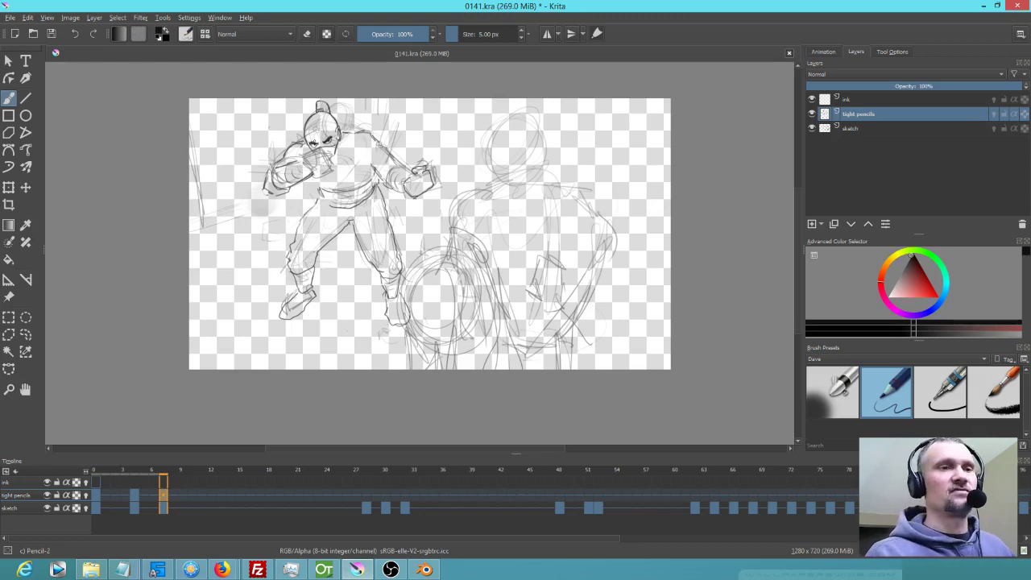
Draw the clenched fist with its fingers in front of the mouth and close the bent arm's elbow outline
scroll(306, 113, "up", 5)
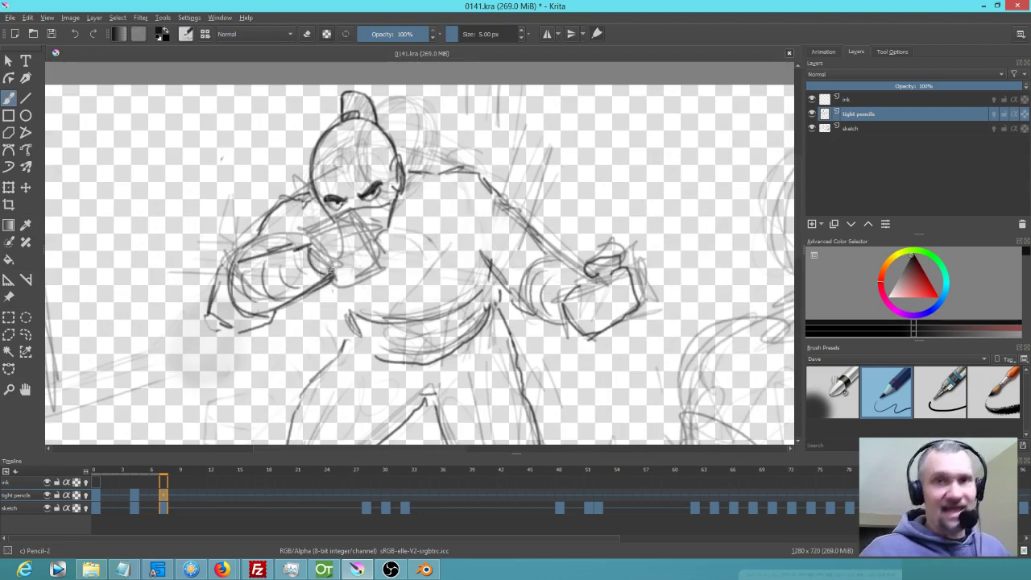
mouse_move(313, 243)
left_mouse_down()
mouse_move(328, 220)
mouse_move(370, 219)
mouse_move(380, 258)
mouse_move(345, 277)
mouse_move(379, 263)
mouse_move(373, 242)
mouse_move(347, 235)
mouse_move(368, 233)
mouse_move(346, 245)
mouse_move(375, 243)
left_mouse_up()
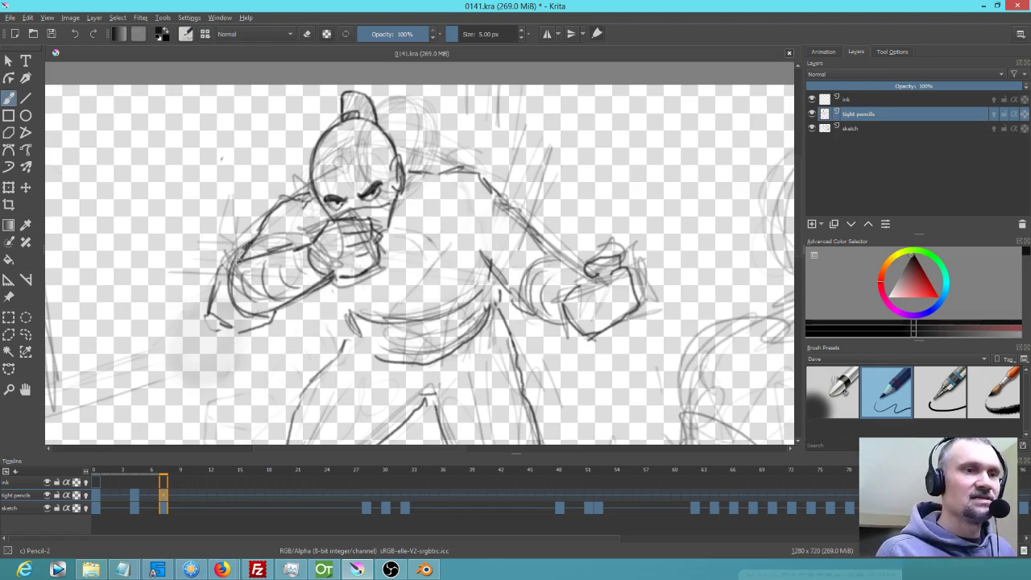
mouse_move(216, 277)
left_mouse_down()
mouse_move(203, 306)
mouse_move(221, 327)
mouse_move(271, 310)
left_mouse_up()
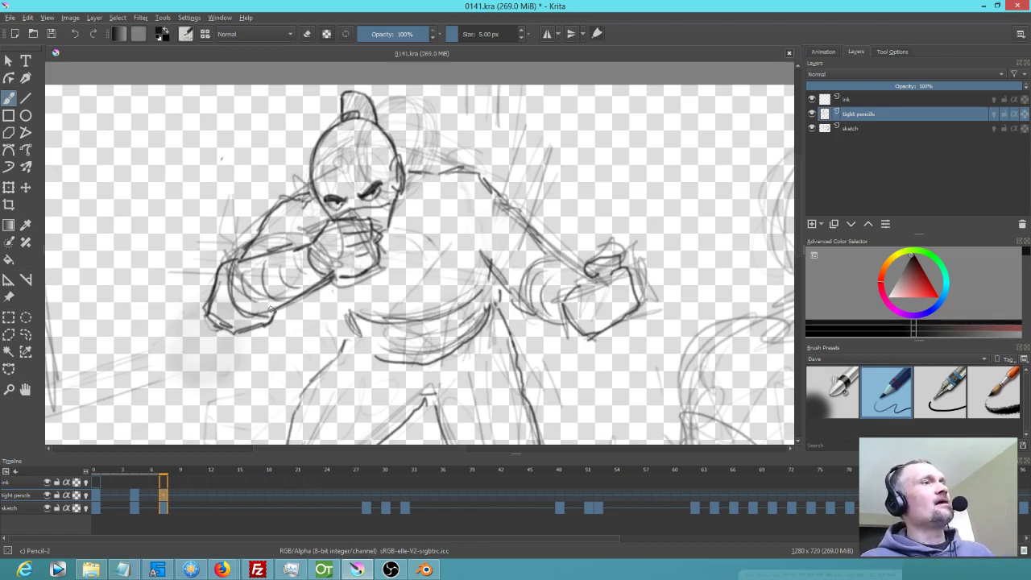
Draw the torso's side and folds above the sash, and the sleeve edge around the outstretched upper arm
mouse_move(319, 298)
left_mouse_down()
mouse_move(355, 329)
mouse_move(347, 351)
mouse_move(362, 327)
mouse_move(400, 326)
left_mouse_up()
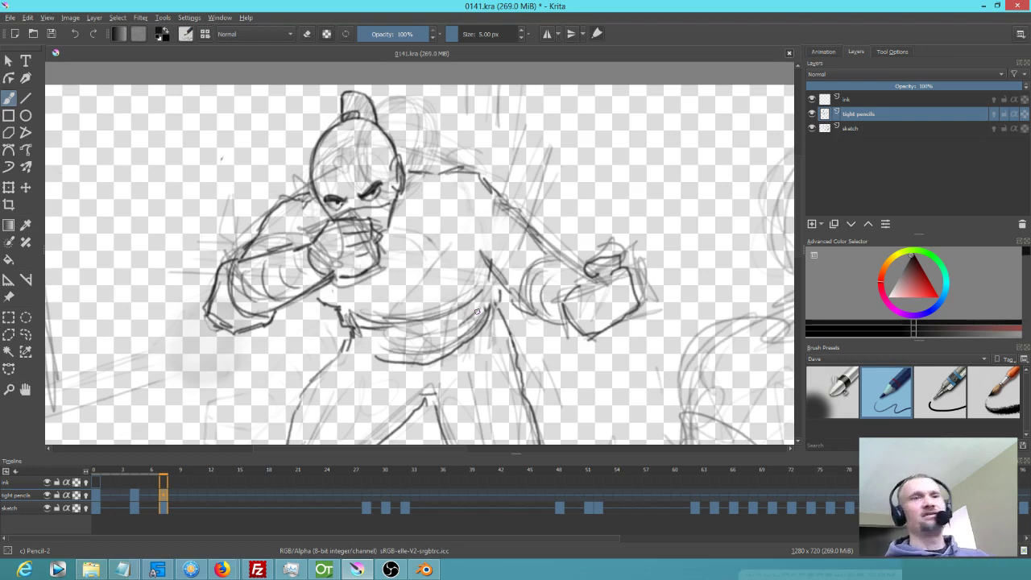
right_click(485, 258)
right_click(496, 245)
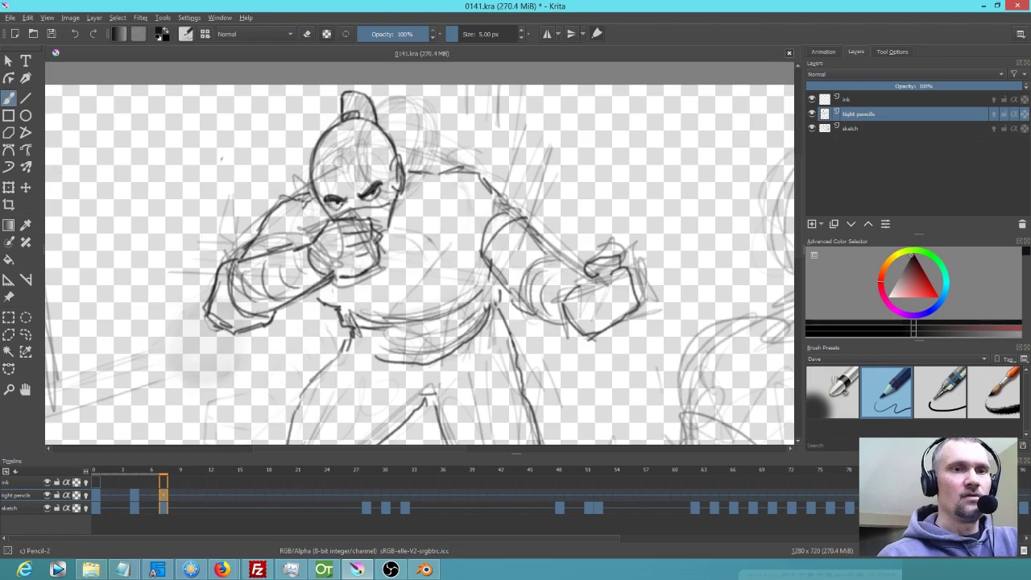
Draw the sleeve edge on the bent arm and the finger lines on the outstretched fist
mouse_move(256, 246)
left_mouse_down()
mouse_move(295, 232)
mouse_move(278, 236)
left_mouse_up()
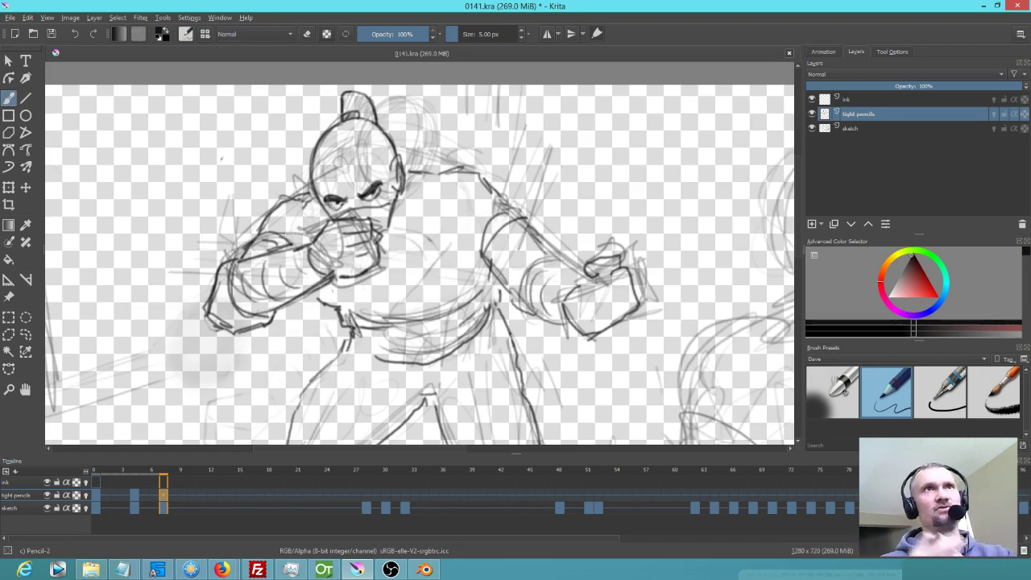
mouse_move(615, 284)
left_mouse_down()
mouse_move(625, 309)
mouse_move(584, 321)
mouse_move(581, 300)
left_mouse_up()
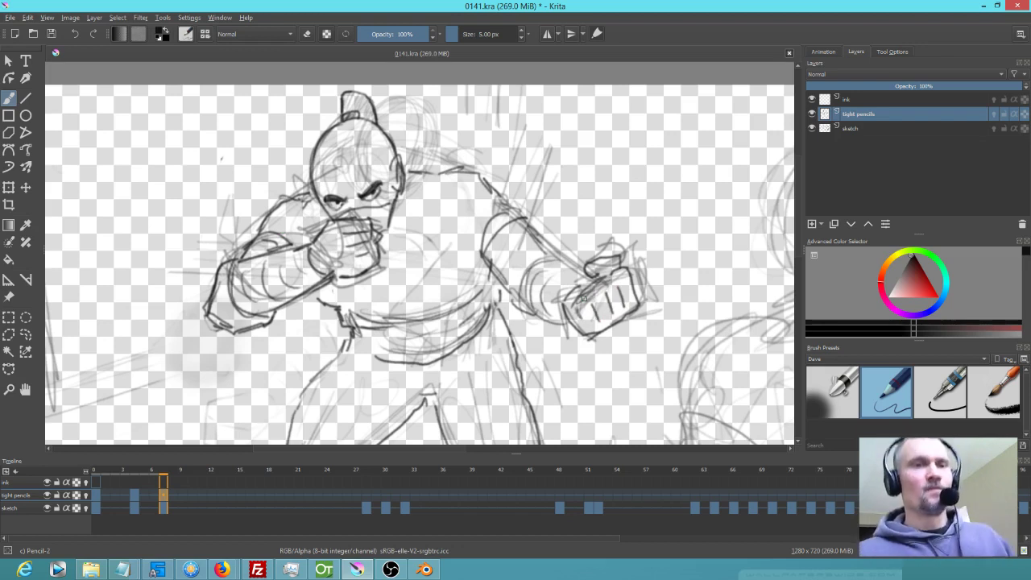
left_click_drag(584, 298, 533, 260)
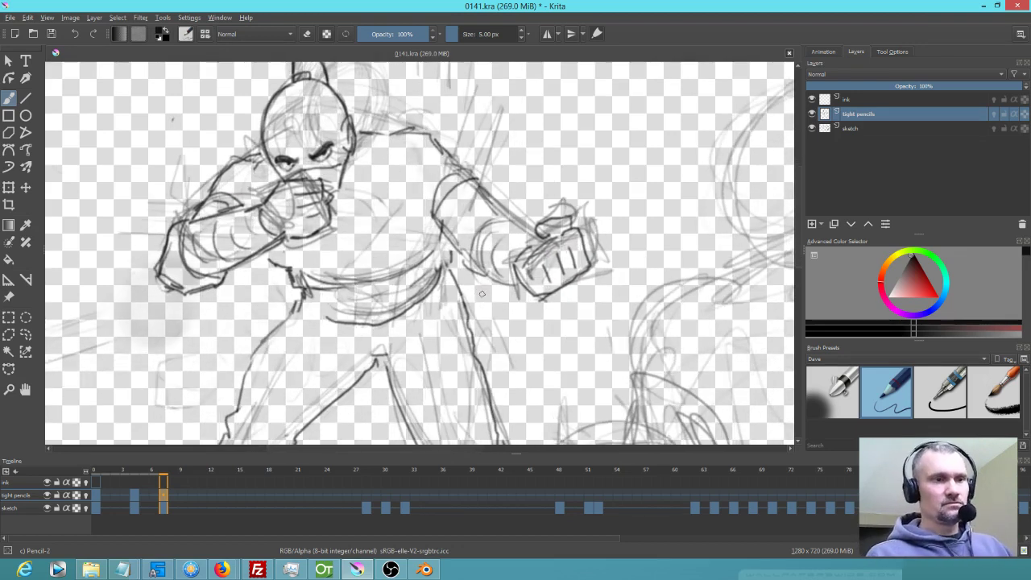
Add the torso lines beneath the raised arm's shoulder on frame 4, checking against frames 7 and 0
mouse_move(161, 482)
left_mouse_down()
mouse_move(103, 482)
mouse_move(211, 481)
mouse_move(98, 482)
mouse_move(164, 483)
mouse_move(116, 484)
mouse_move(134, 487)
left_mouse_up()
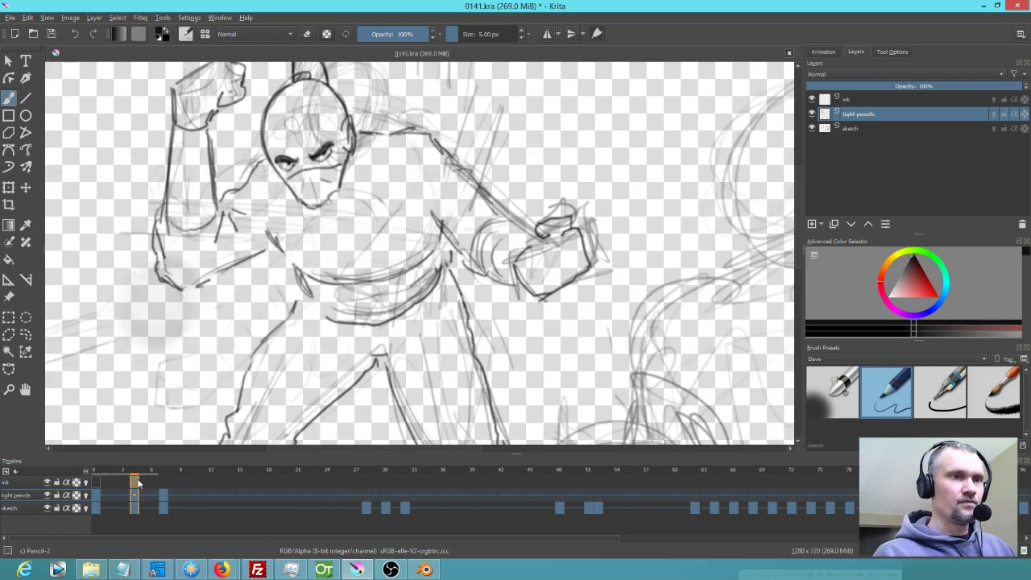
left_click_drag(245, 198, 269, 228)
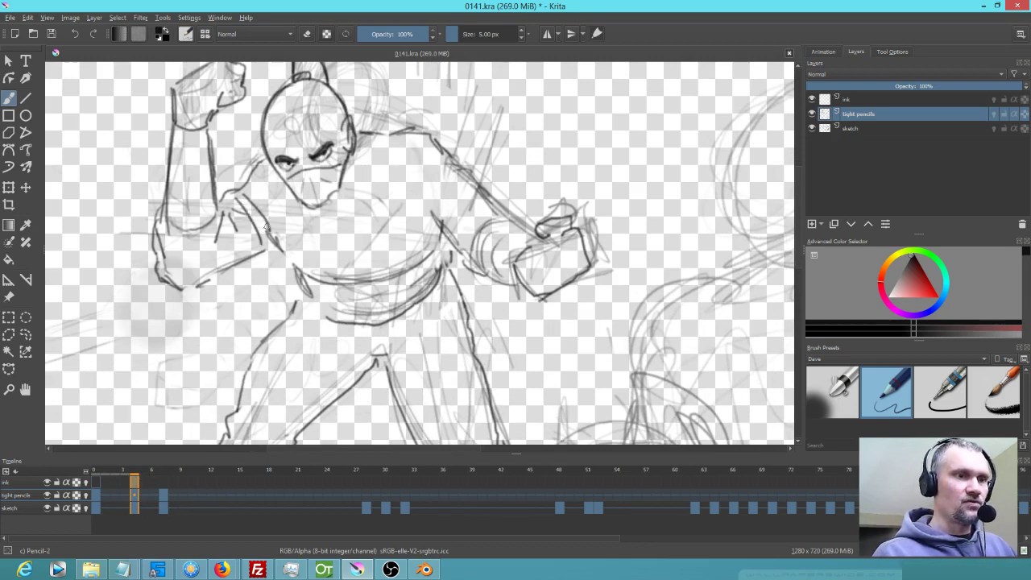
left_click(163, 494)
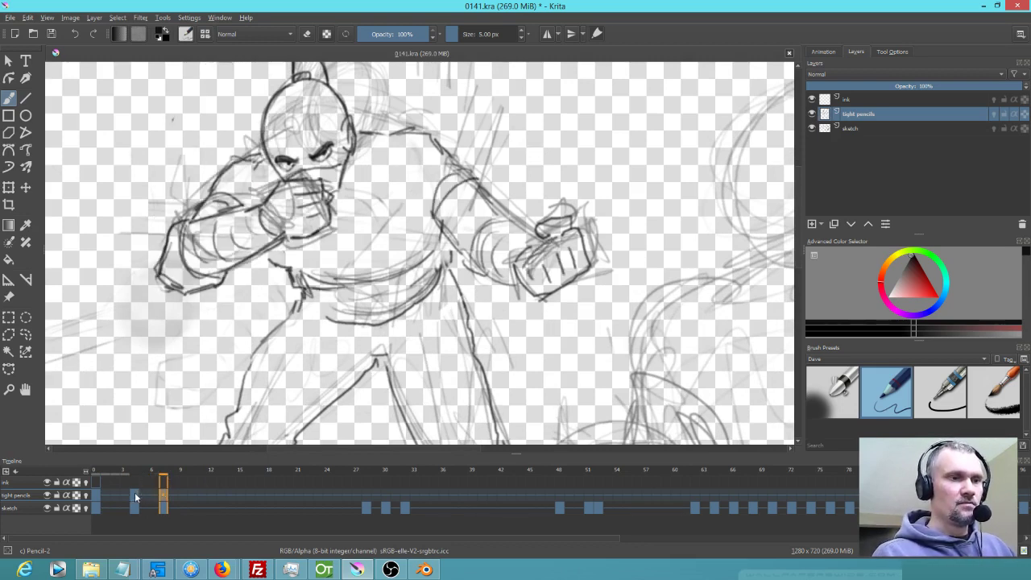
left_click(136, 497)
left_click(95, 495)
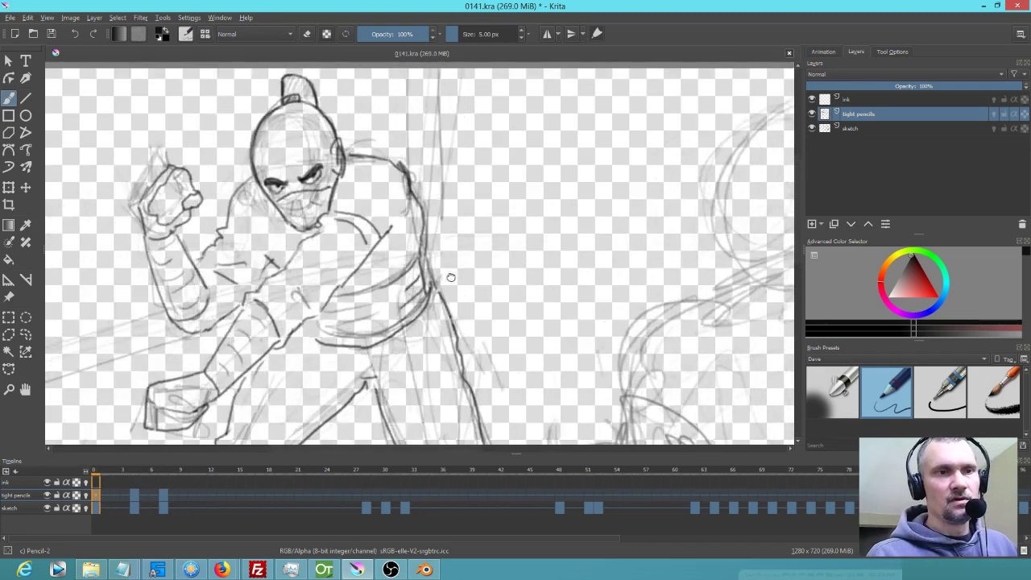
Add a new layer above the tight pencils layer and name it "akari pencils"
scroll(409, 276, "down", 4)
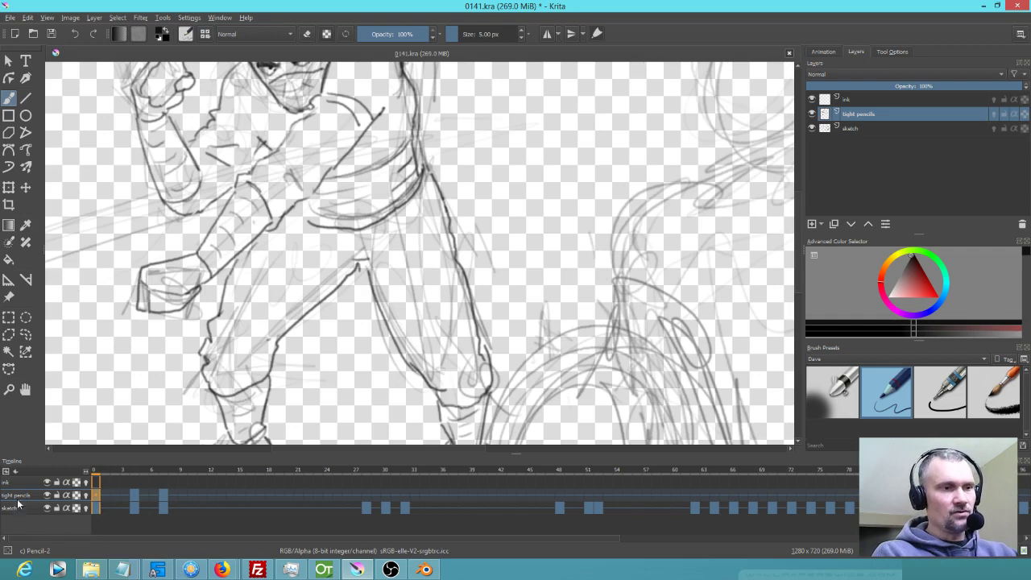
left_click(5, 471)
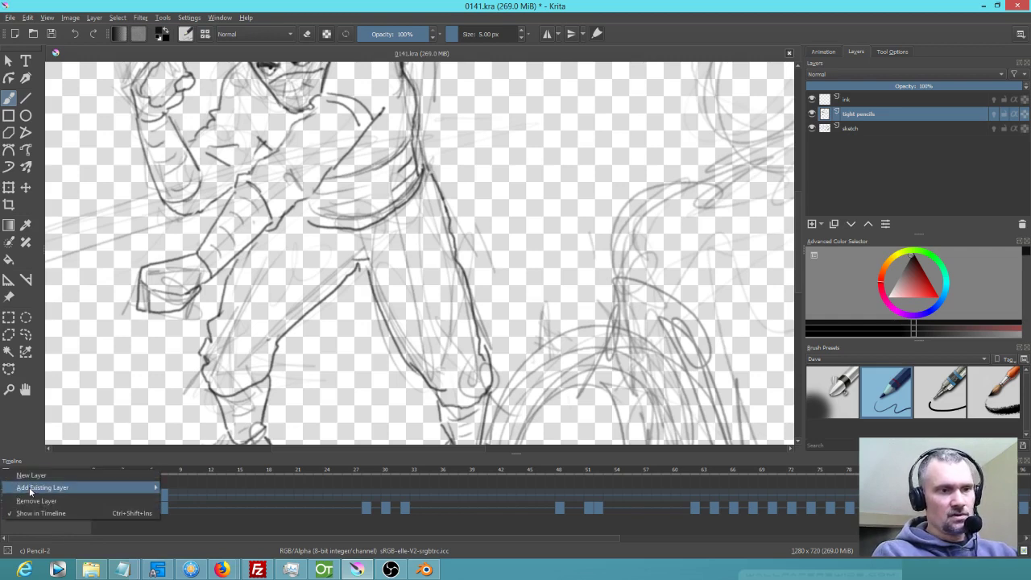
left_click(31, 476)
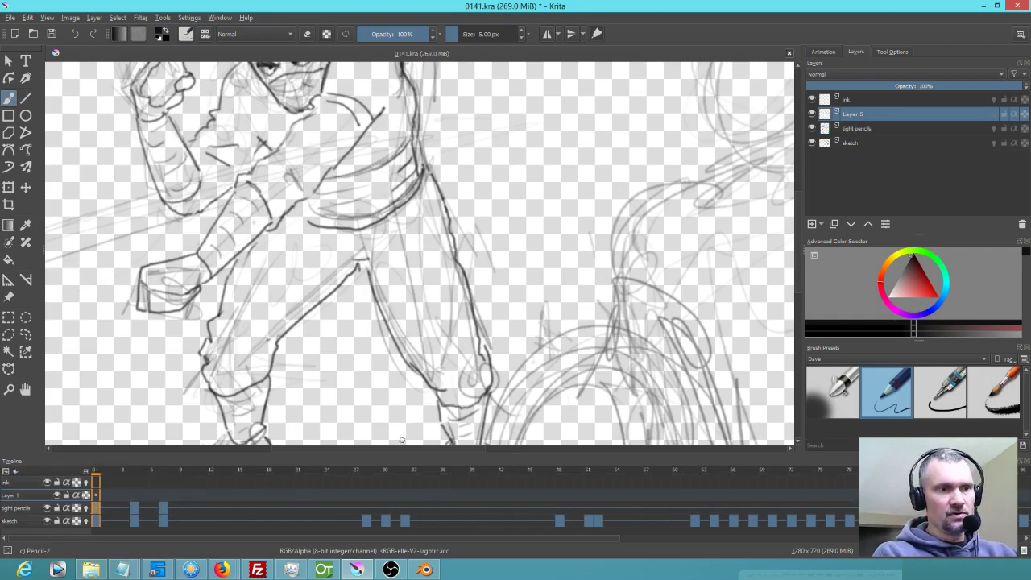
double_click(863, 112)
type("sketch pencils")
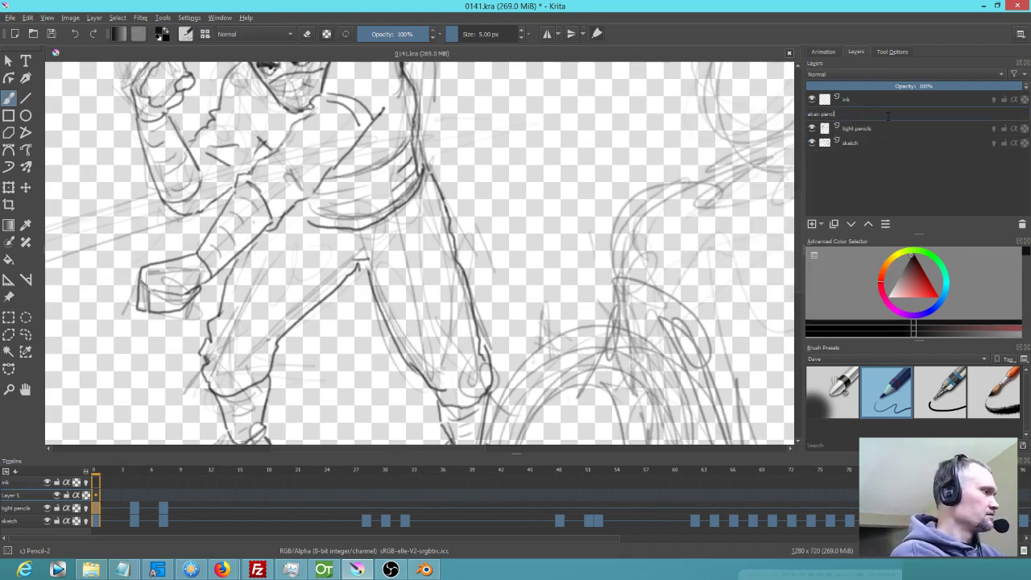
key("Return")
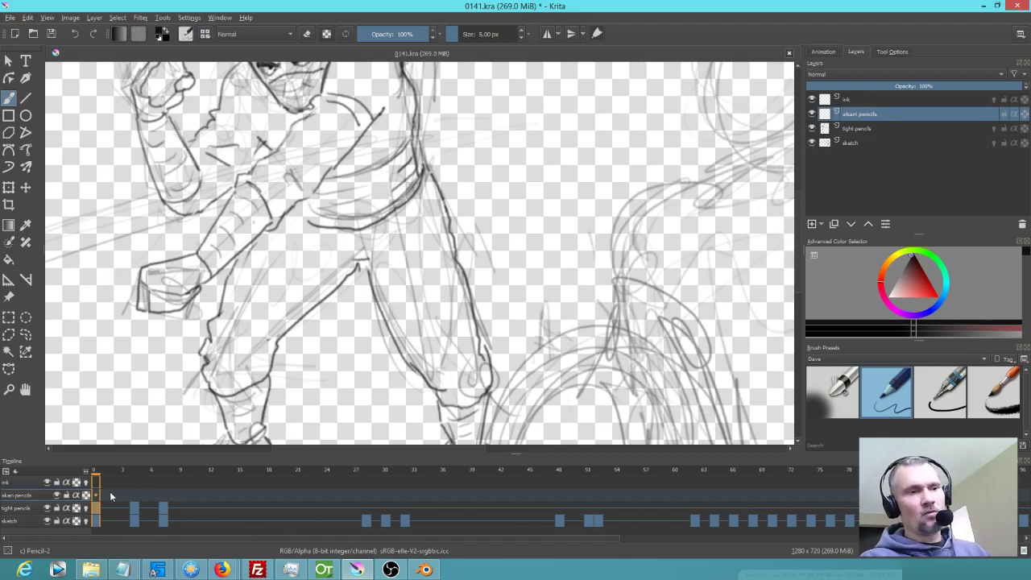
Scrub the animation from frame 0 to frame 28 to review the figures' poses
scroll(264, 376, "down", 5)
scroll(265, 376, "up", 3)
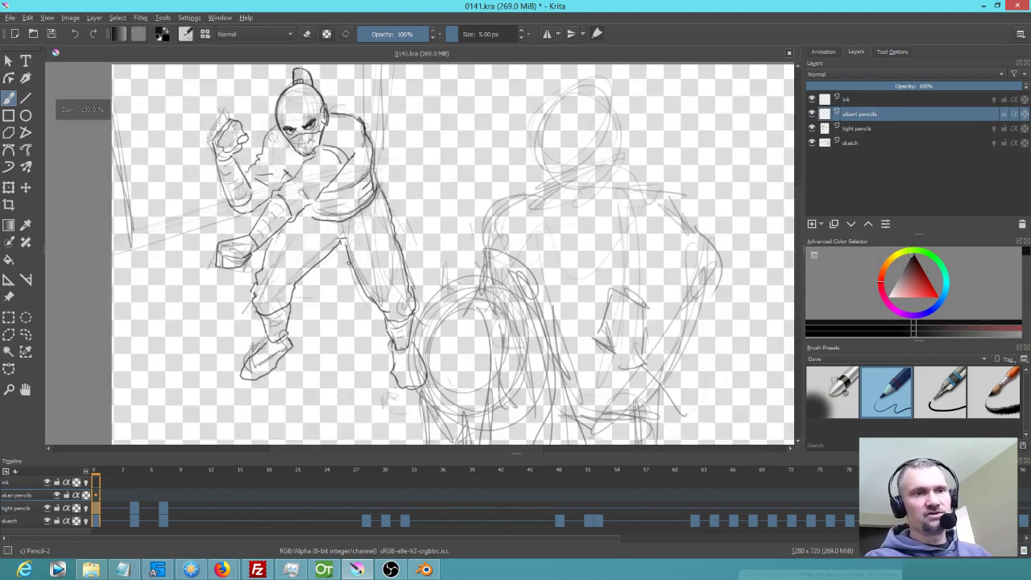
left_click_drag(96, 482, 202, 482)
left_click(95, 477)
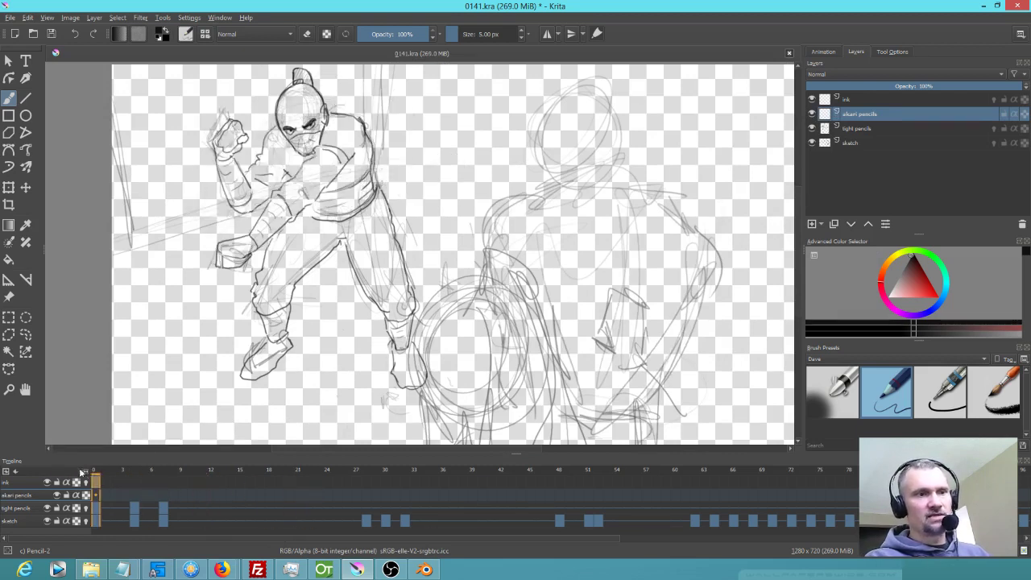
left_click_drag(97, 477, 364, 501)
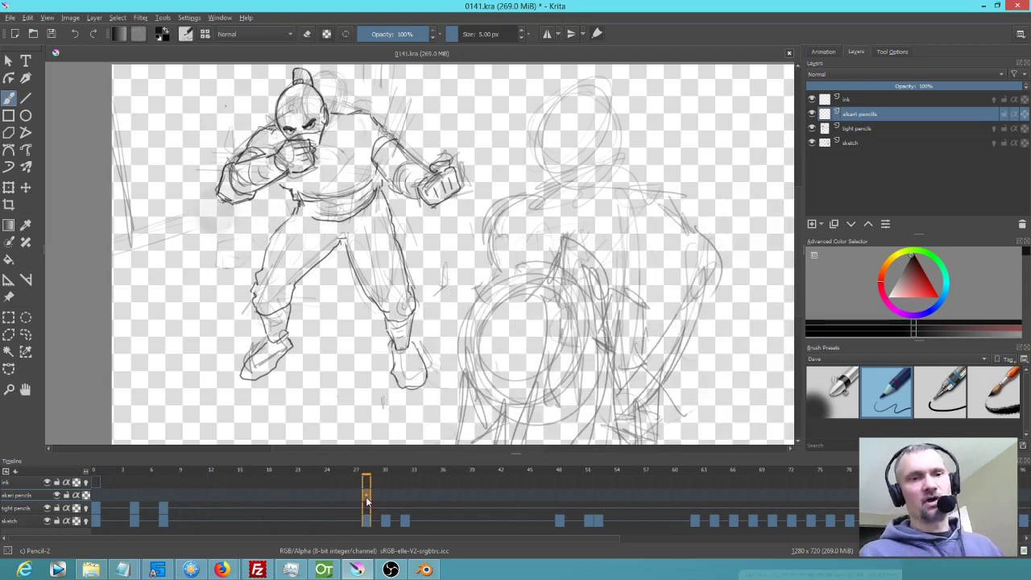
At frame 28, lower the sketch layer's opacity to 36%
mouse_move(367, 482)
left_mouse_down()
mouse_move(430, 482)
mouse_move(355, 482)
mouse_move(466, 486)
mouse_move(370, 486)
left_mouse_up()
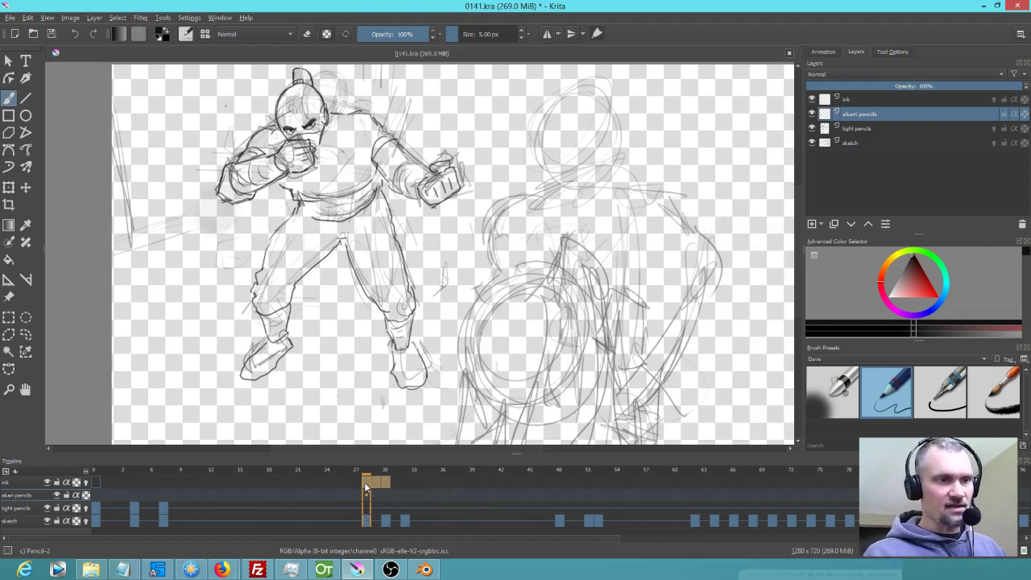
left_click(367, 495)
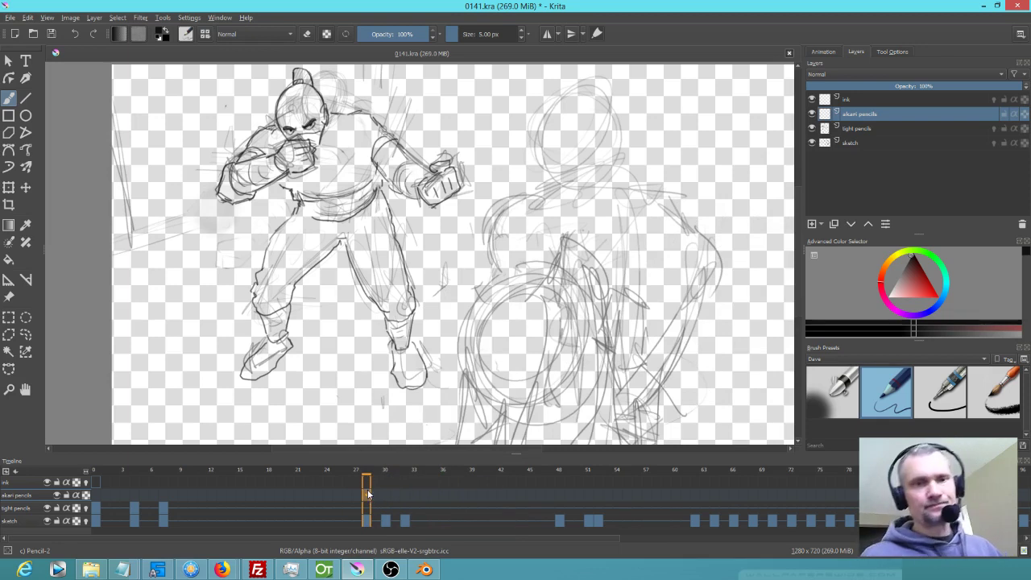
left_click(864, 145)
left_click_drag(928, 86, 884, 85)
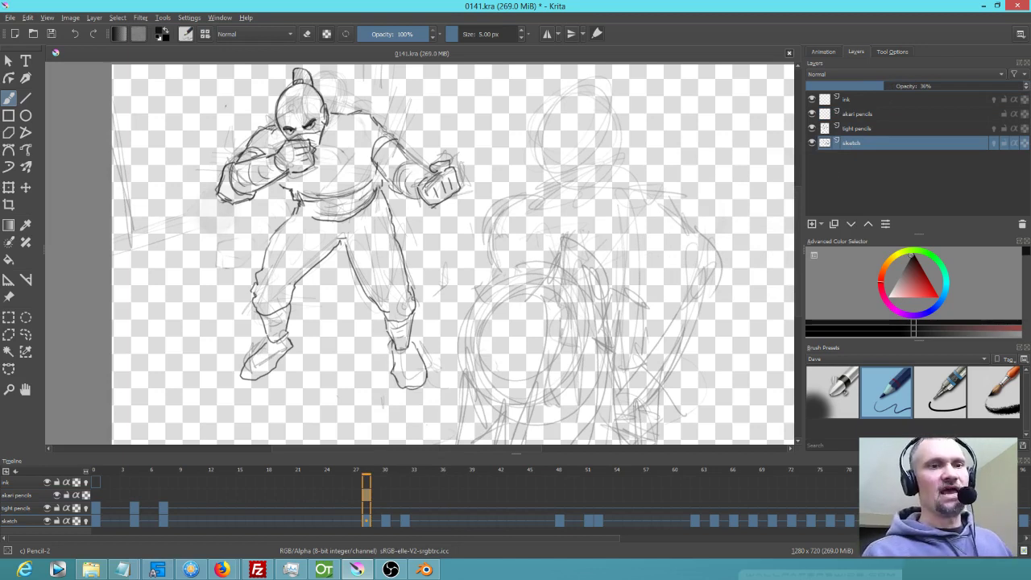
scroll(501, 233, "up", 6)
scroll(501, 233, "down", 1)
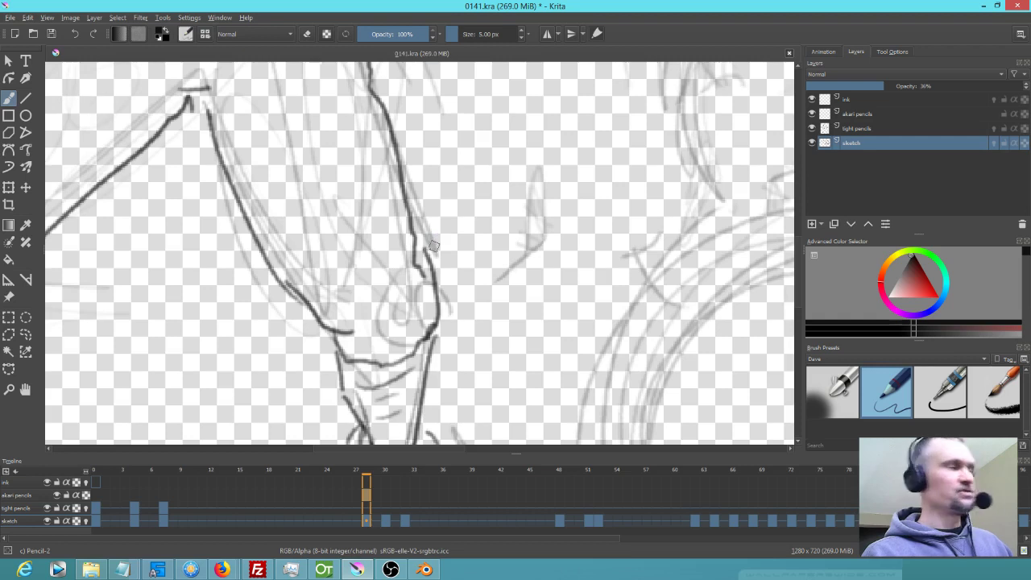
key("e")
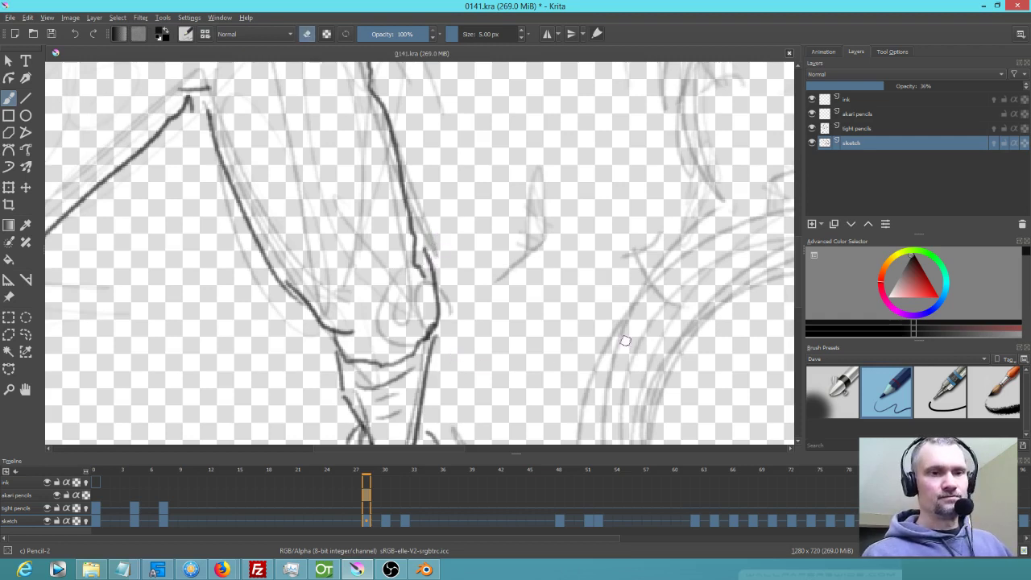
mouse_move(641, 316)
left_mouse_down()
mouse_move(526, 275)
mouse_move(484, 314)
left_mouse_up()
scroll(483, 314, "down", 2)
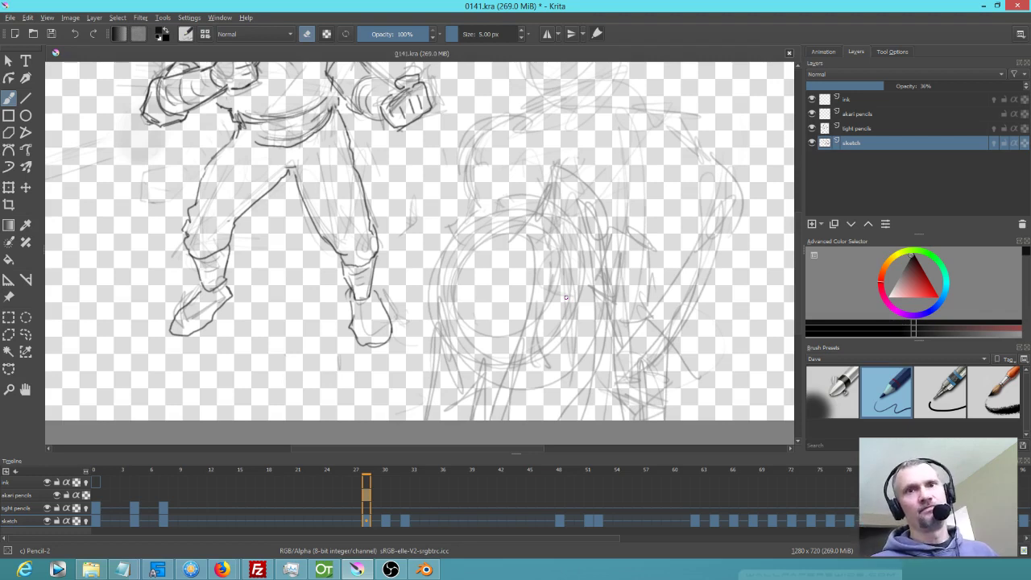
left_click_drag(518, 213, 523, 211)
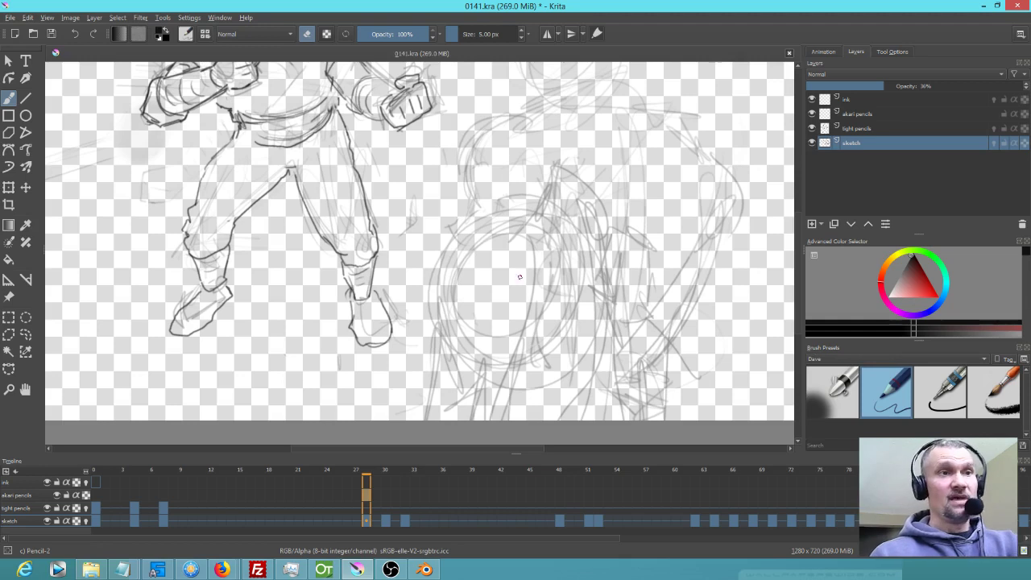
left_click(306, 34)
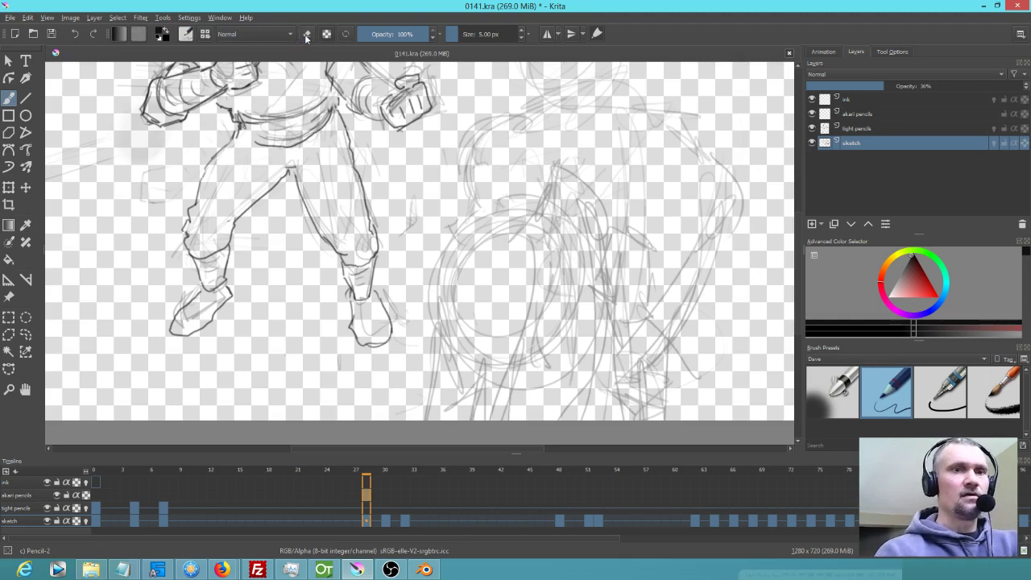
Draw Akari's hair tie and the outline of the hanging ponytail at frame 28 on the akari pencils layer
left_click_drag(537, 211, 534, 237)
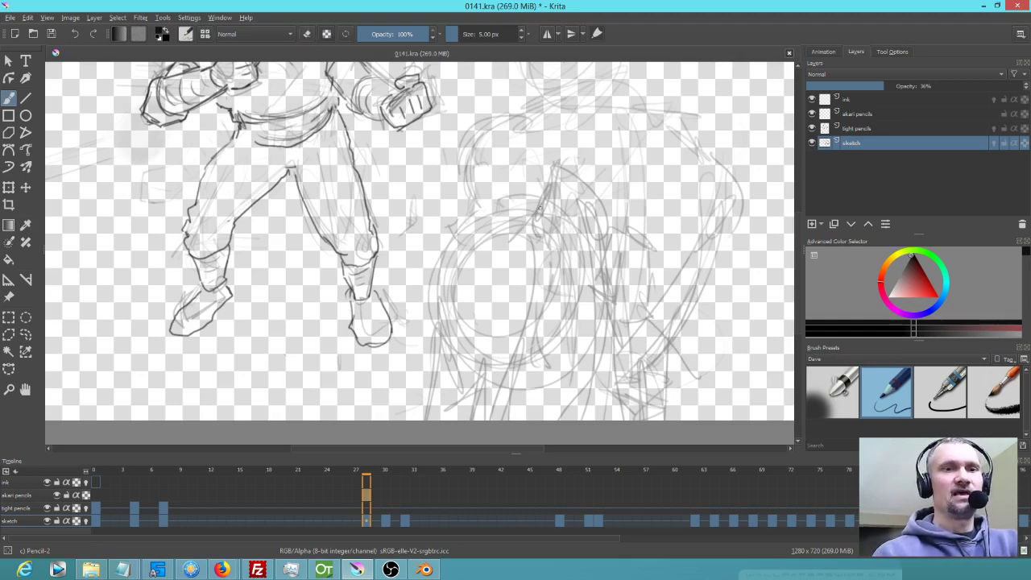
left_click(884, 116)
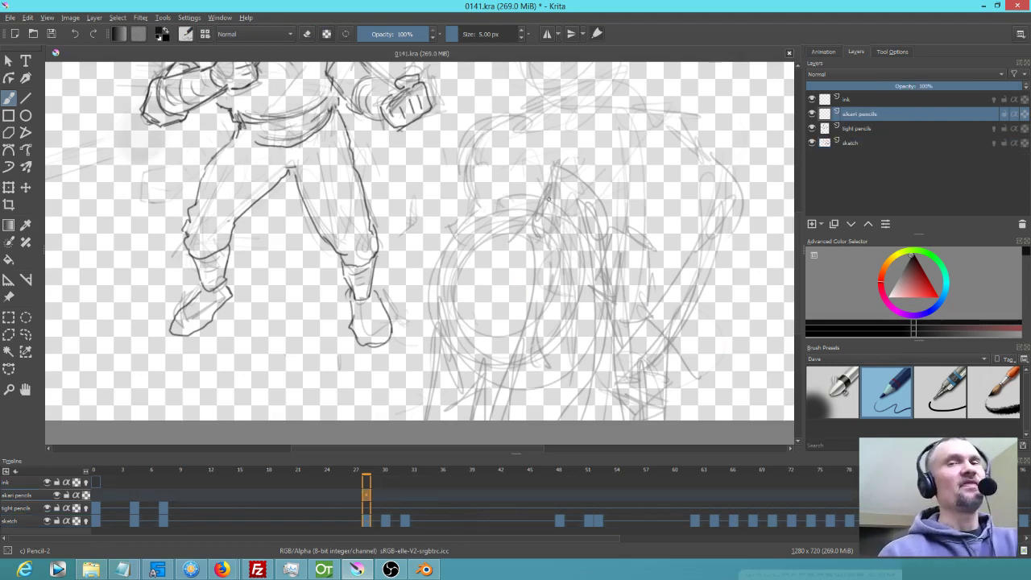
mouse_move(535, 208)
left_mouse_down()
mouse_move(525, 232)
mouse_move(527, 217)
mouse_move(538, 231)
mouse_move(546, 176)
mouse_move(588, 183)
mouse_move(621, 238)
left_mouse_up()
scroll(570, 180, "down", 3)
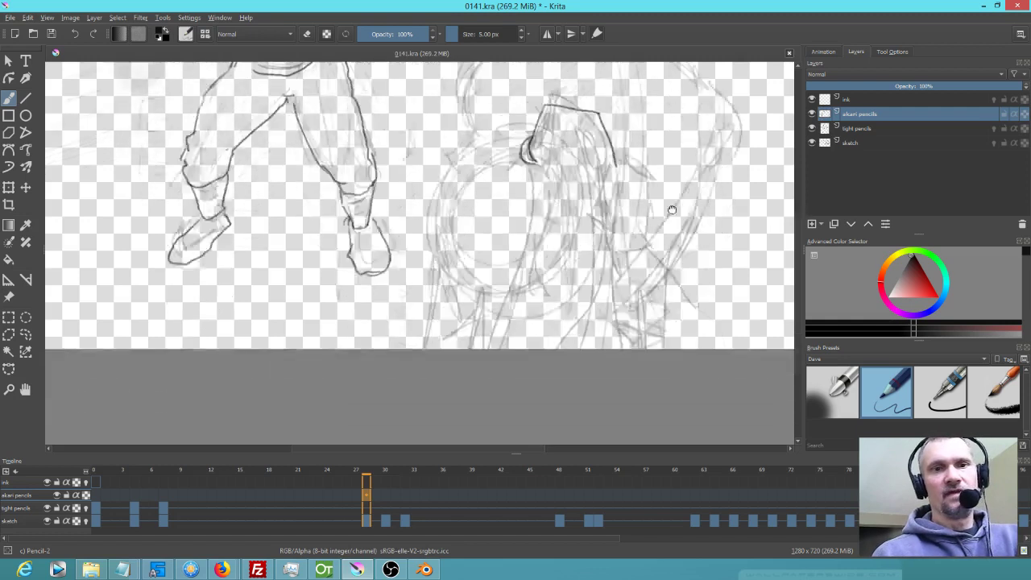
mouse_move(529, 150)
left_mouse_down()
mouse_move(535, 196)
mouse_move(538, 180)
mouse_move(487, 340)
left_mouse_up()
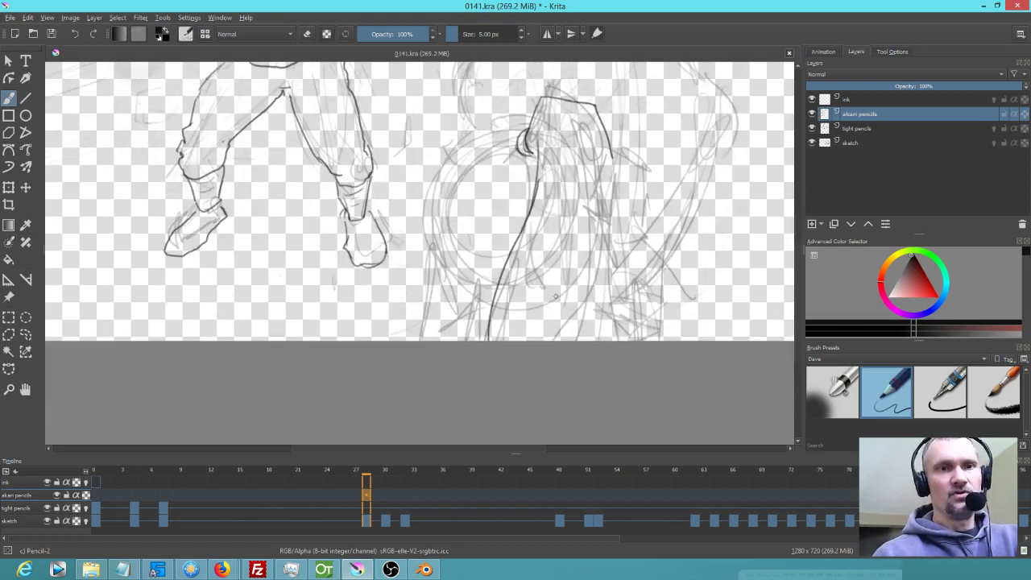
mouse_move(611, 153)
left_mouse_down()
mouse_move(607, 303)
mouse_move(611, 281)
mouse_move(592, 369)
left_mouse_up()
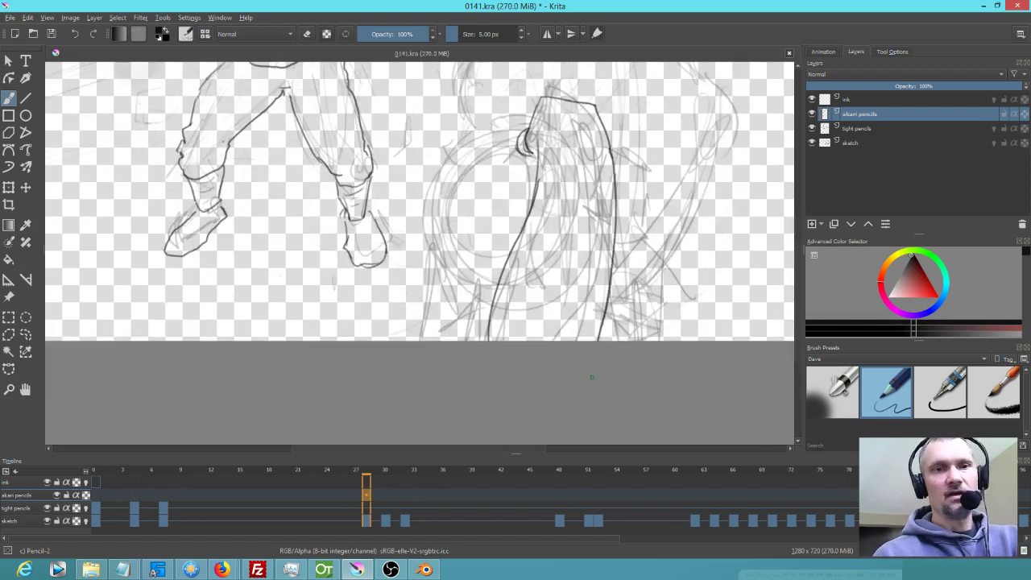
left_click_drag(537, 137, 539, 174)
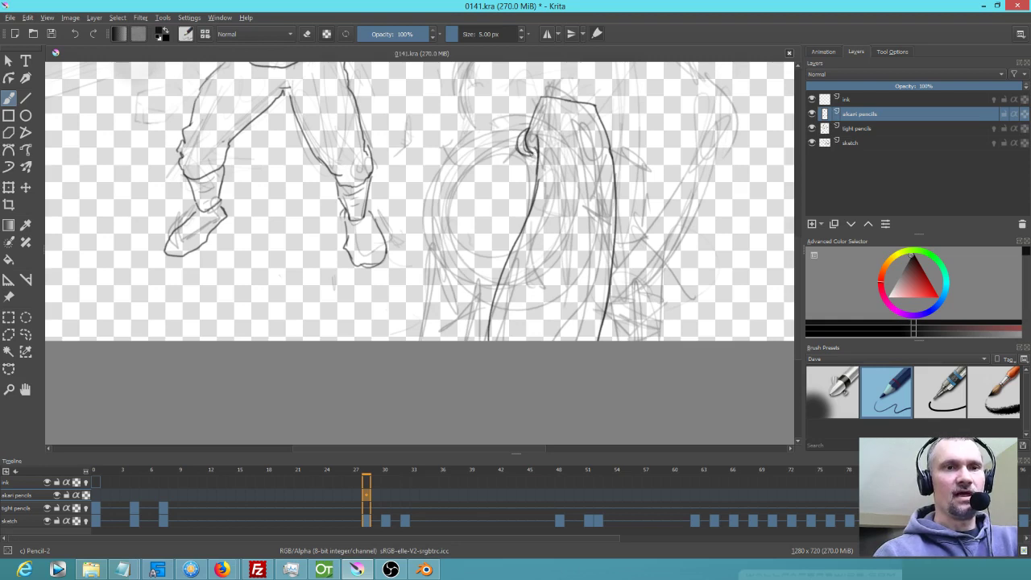
Draw the hair contour over the top of Akari's head and the side of the head down to the shoulder
mouse_move(527, 127)
left_mouse_down()
mouse_move(488, 130)
mouse_move(499, 128)
mouse_move(471, 119)
mouse_move(425, 179)
mouse_move(433, 183)
left_mouse_up()
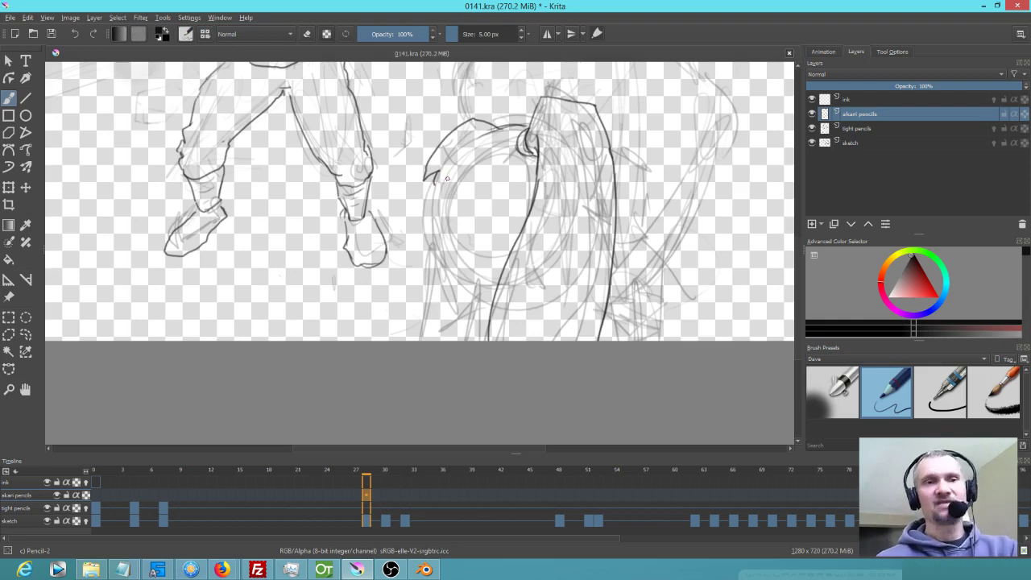
mouse_move(441, 193)
left_mouse_down()
mouse_move(441, 225)
mouse_move(477, 307)
mouse_move(457, 266)
mouse_move(483, 296)
mouse_move(479, 319)
mouse_move(439, 338)
left_mouse_up()
left_click_drag(482, 153, 519, 209)
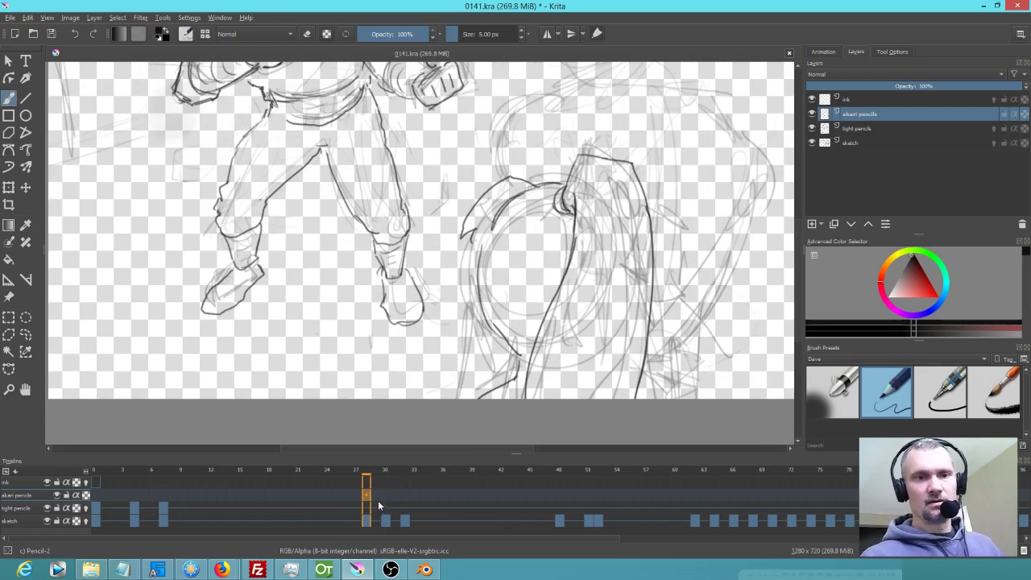
mouse_move(604, 361)
left_mouse_down()
mouse_move(556, 433)
mouse_move(572, 341)
mouse_move(575, 361)
left_mouse_up()
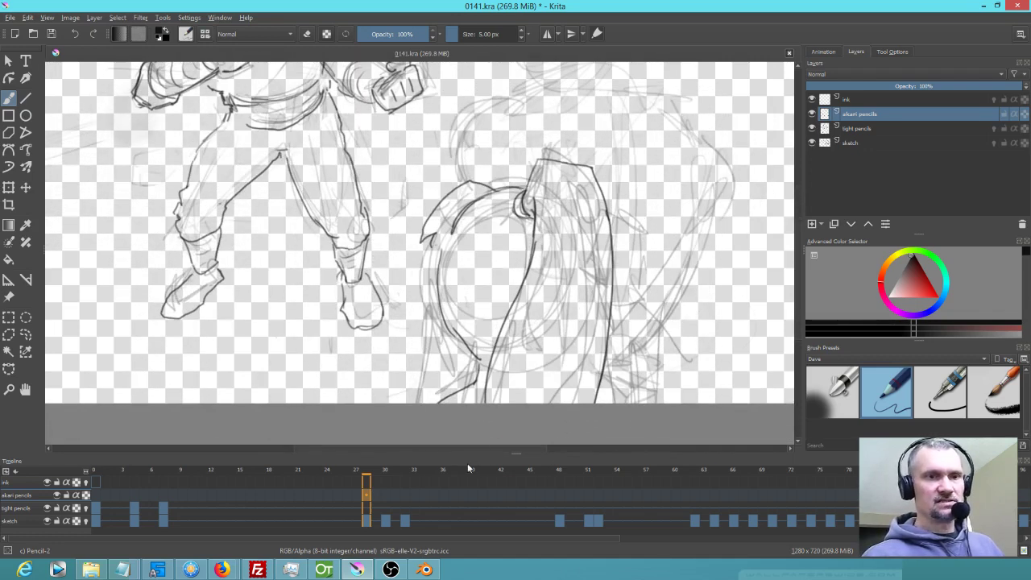
Add a keyframe holding a copy of Akari's drawing at frame 28 on the akari pencils layer, checking neighbouring frames
mouse_move(366, 481)
left_mouse_down()
mouse_move(659, 483)
mouse_move(370, 494)
left_mouse_up()
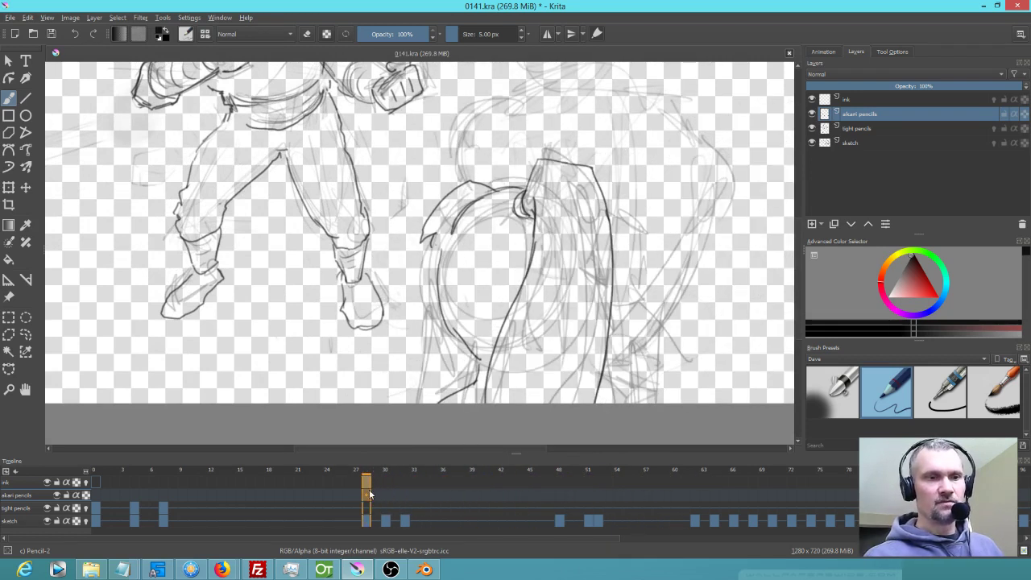
left_click(379, 494)
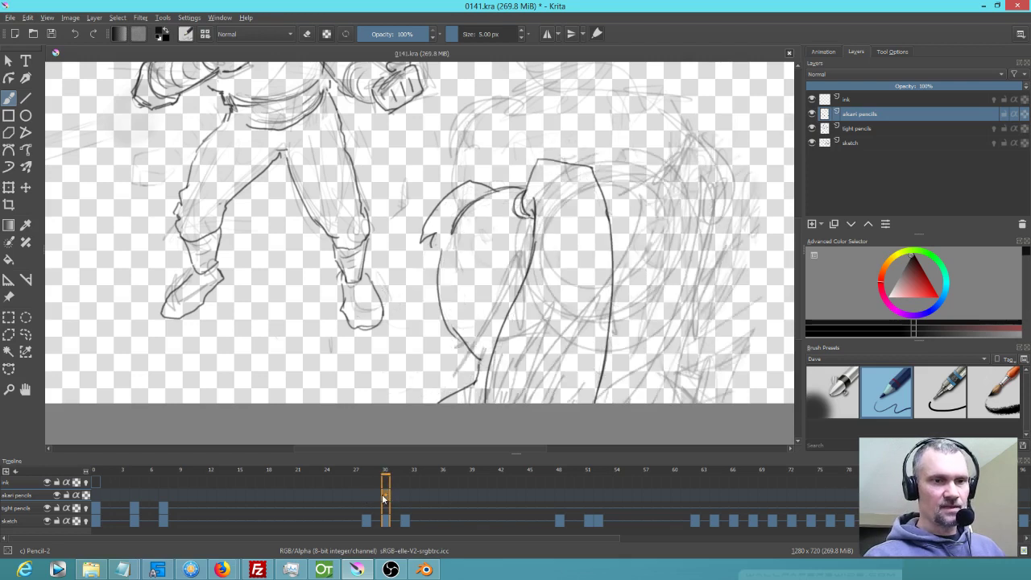
left_click(369, 496)
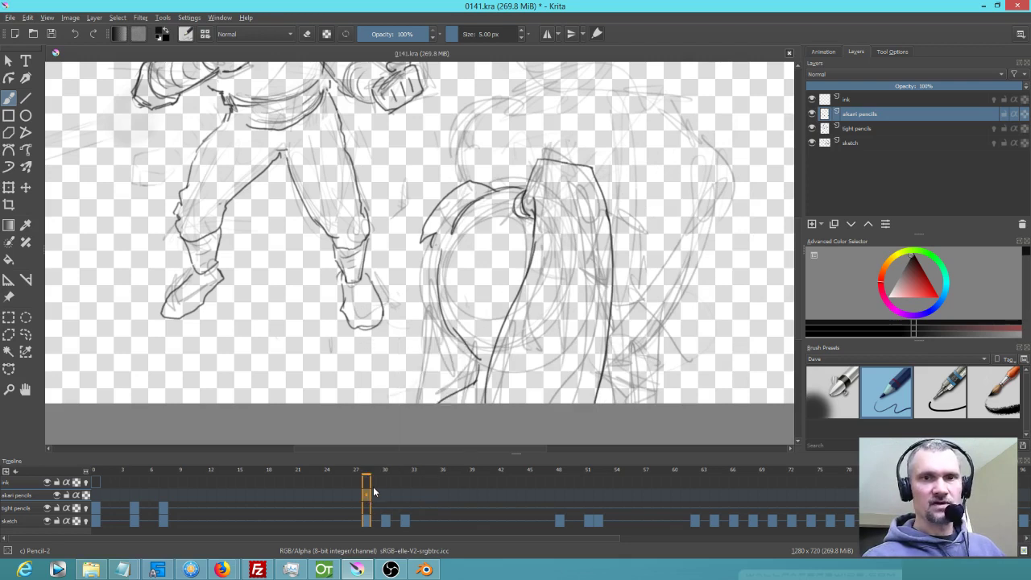
left_click(812, 114)
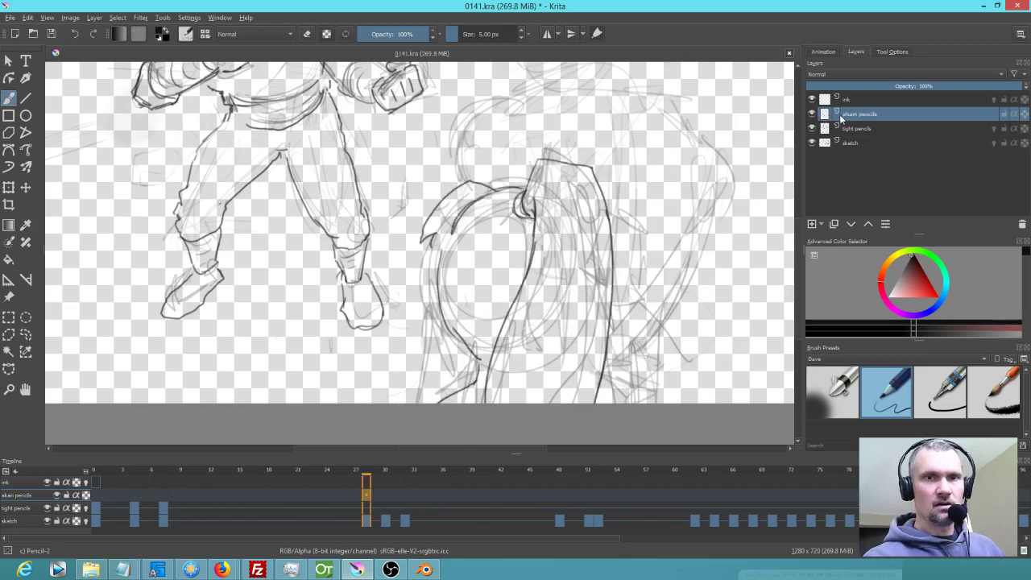
left_click(357, 481)
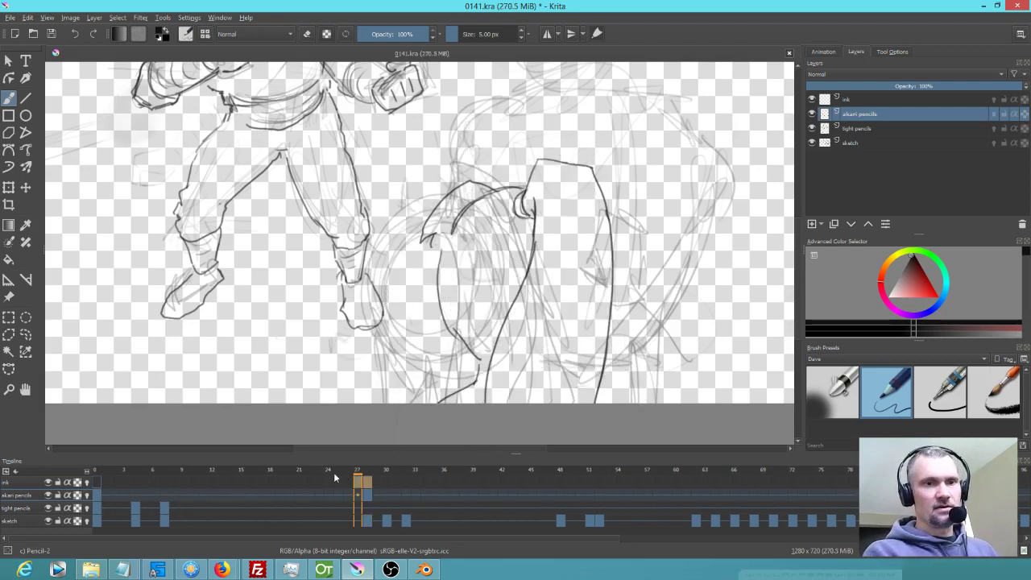
left_click_drag(234, 482, 363, 482)
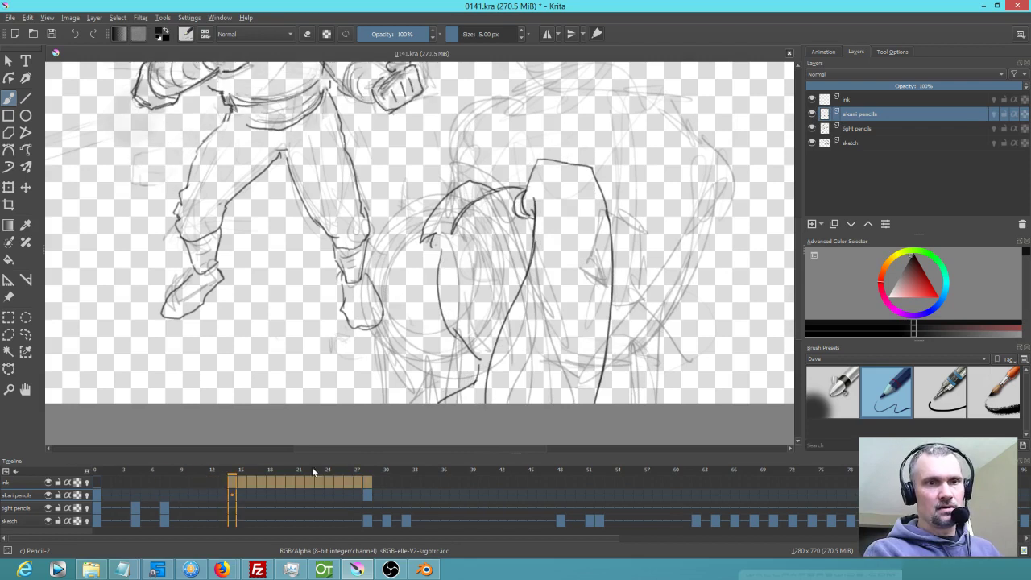
left_click(369, 495)
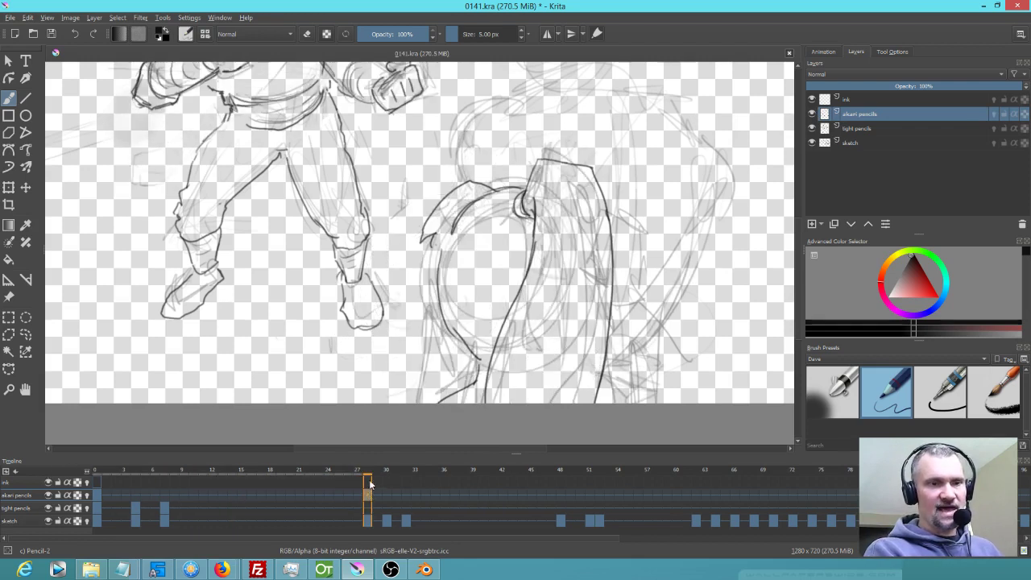
Step back through the animation from frame 28 to frame 0 to compare Akari's pencils with the sketch
key("Left")
key("Left")
key("Left")
key("Left")
key("Left")
key("Left")
key("Left")
key("Left")
key("Left")
key("Left")
key("Left")
key("Left")
key("Left")
key("Left")
key("Left")
key("Left")
key("Left")
key("Left")
key("Left")
key("Left")
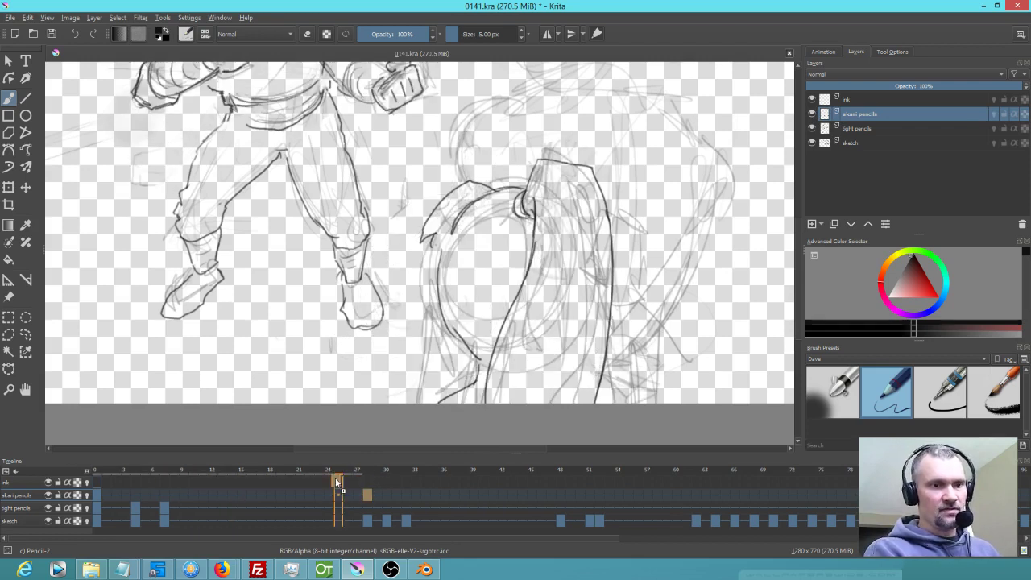
Copy Akari's frame 28 drawing into keyframes at frames 30 and 32 on the akari pencils layer
left_click(368, 494)
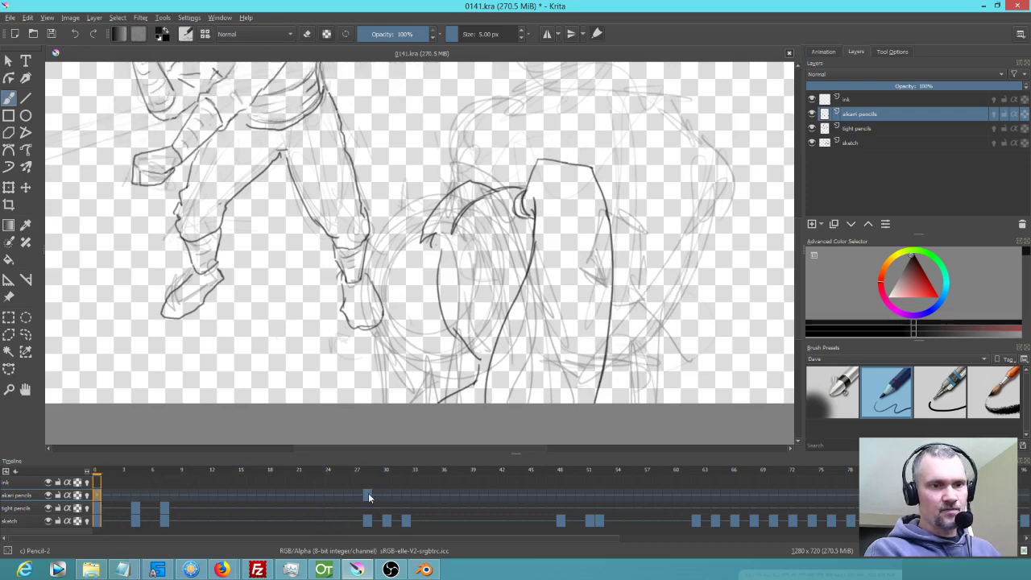
left_click(384, 495)
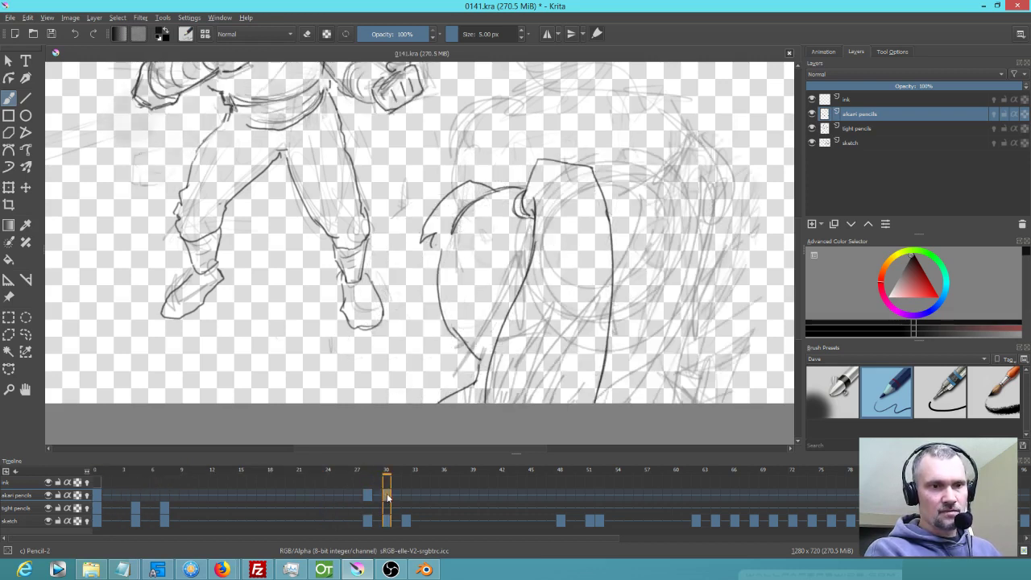
left_click(406, 494)
On frame 0, rotate Akari's drawing counter-clockwise and move it left to fit the sketched head
left_click(97, 496)
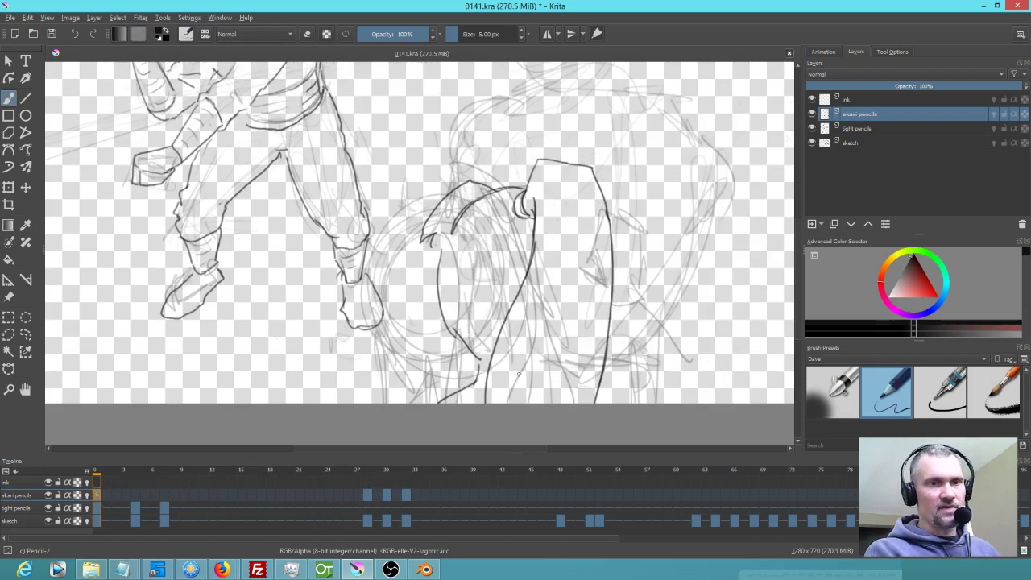
key("ctrl+t")
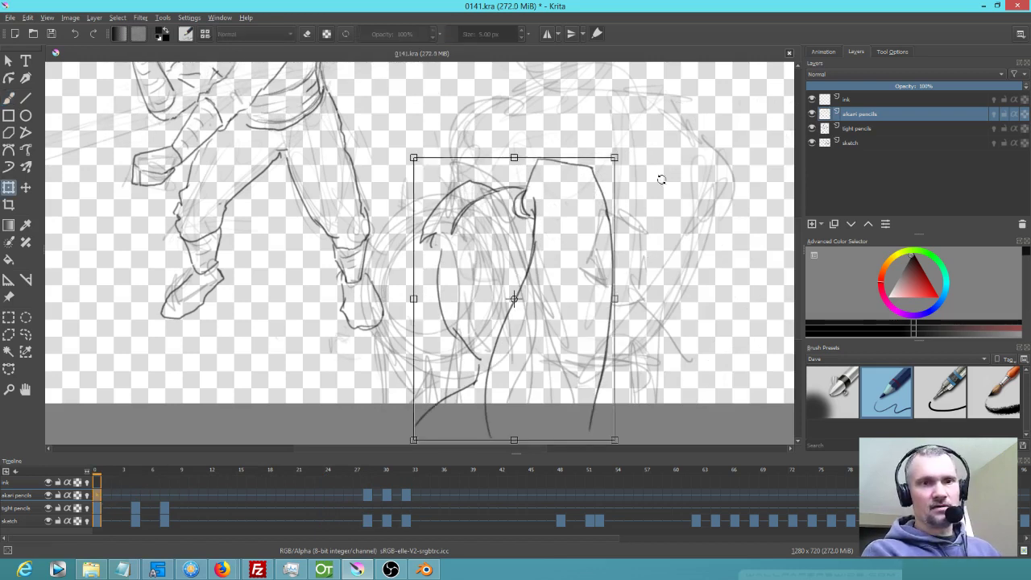
left_click_drag(630, 154, 596, 132)
left_click_drag(582, 328, 528, 328)
On frame 30, rotate Akari's drawing slightly clockwise and move it right over the sketched head
left_click(384, 495)
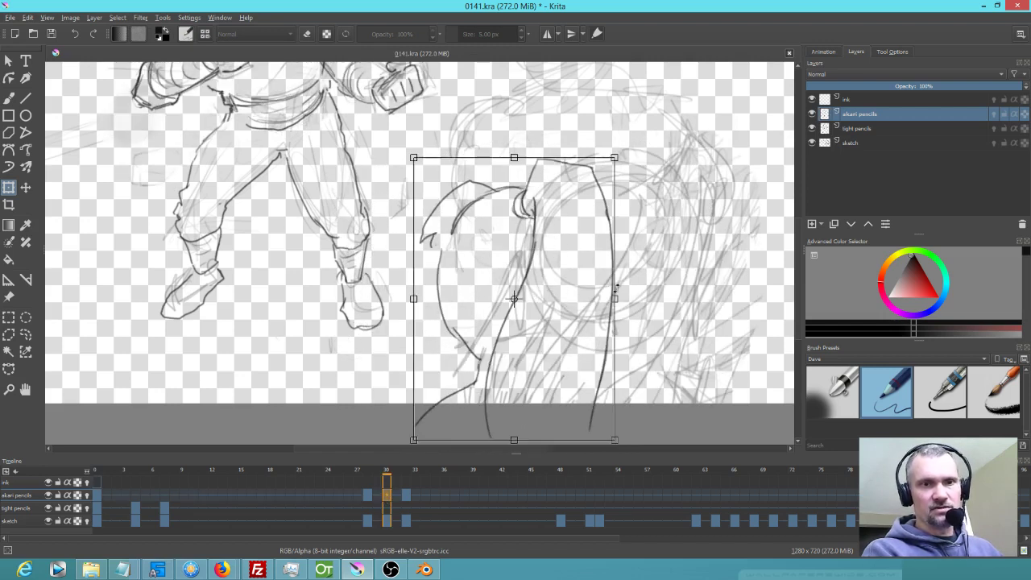
left_click_drag(667, 251, 674, 271)
left_click_drag(568, 344, 662, 322)
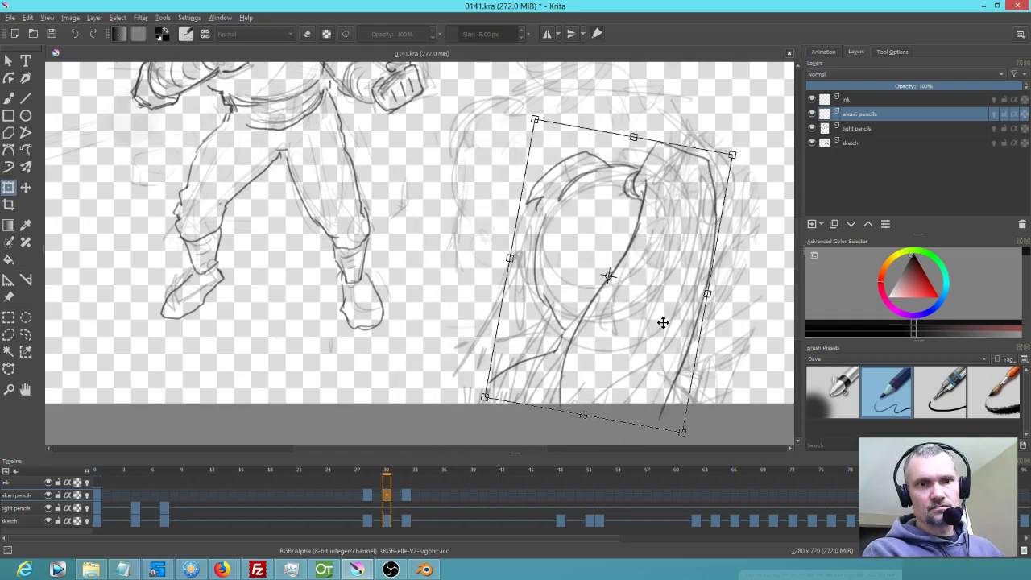
On frame 32, move Akari's drawing up and right onto the sketched head and rotate it slightly clockwise
left_click(408, 498)
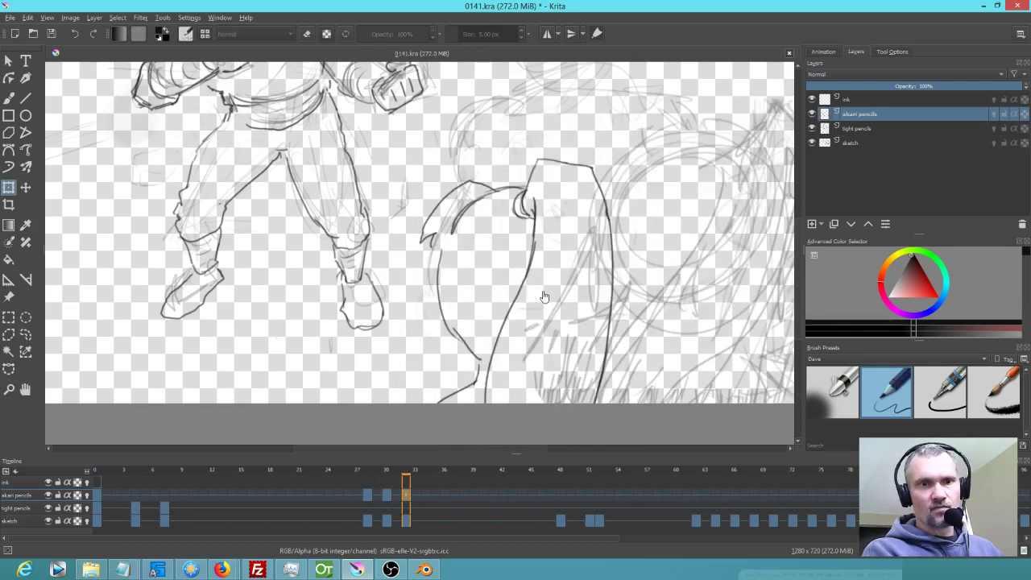
left_click_drag(664, 283, 739, 278)
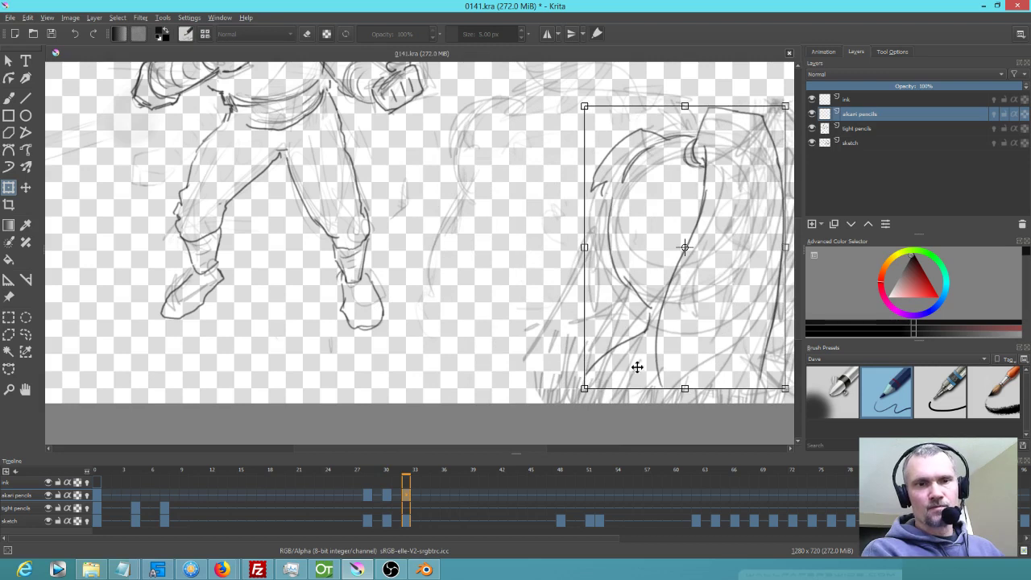
mouse_move(568, 393)
left_mouse_down()
mouse_move(528, 375)
mouse_move(555, 359)
mouse_move(537, 375)
left_mouse_up()
left_click_drag(618, 339, 624, 339)
Slightly enlarge Akari's drawing on frame 30 to fit the sketch better
left_click(387, 495)
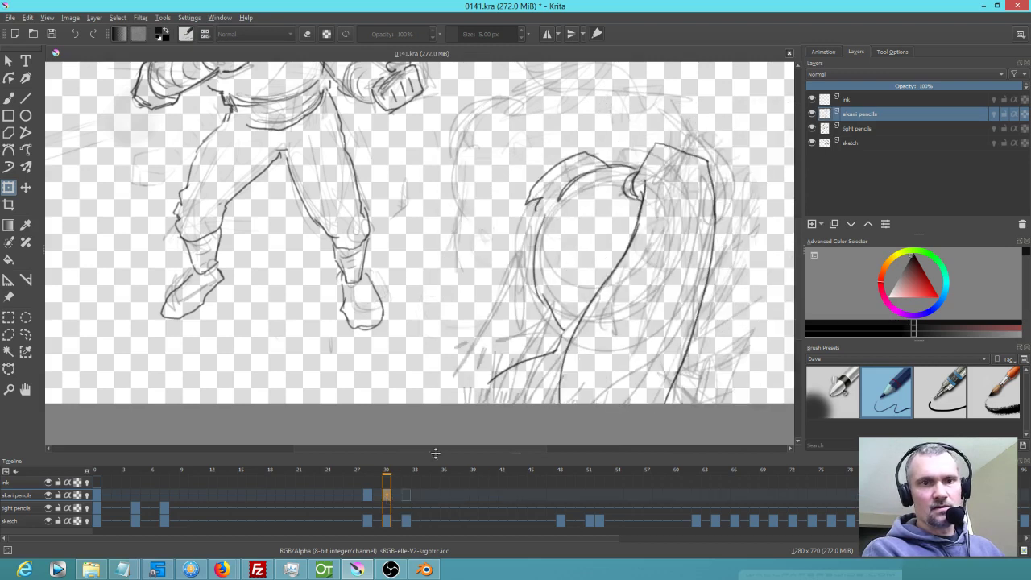
left_click_drag(717, 141, 722, 136)
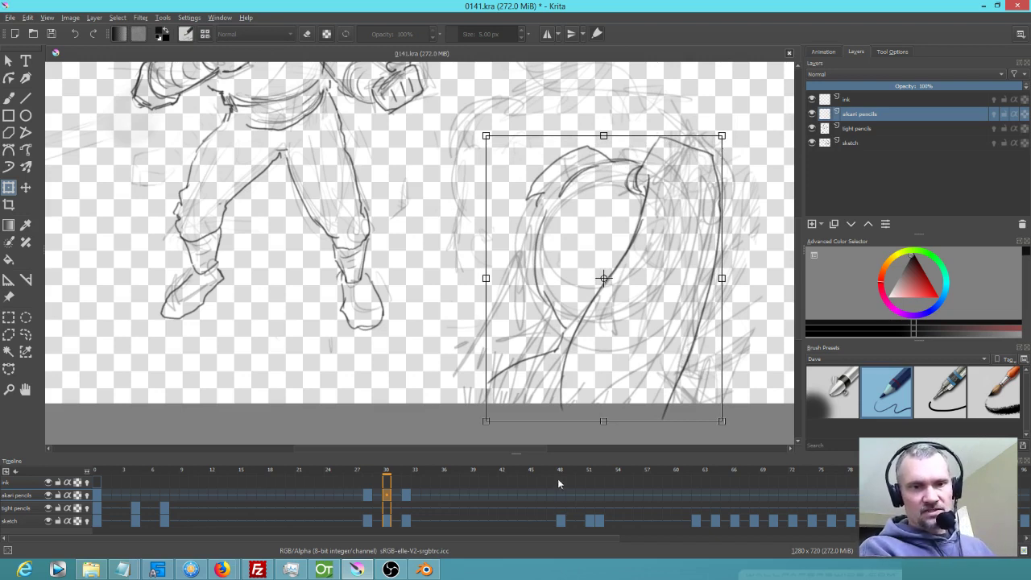
Check Akari's drawing on frame 48, and merge the akari pencils layer down into the tight pencils layer
left_click(562, 521)
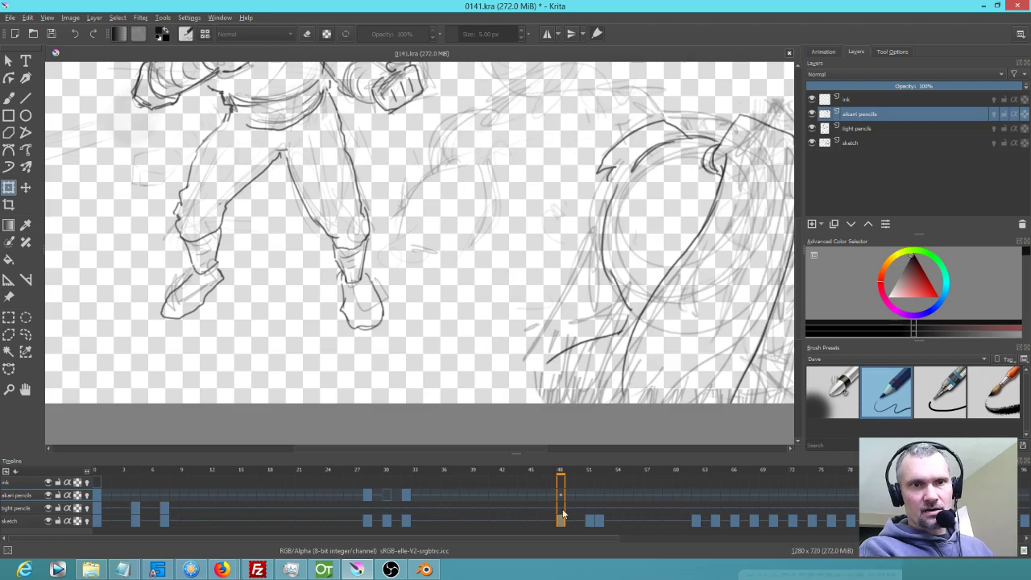
key("minus")
mouse_move(561, 475)
left_mouse_down()
mouse_move(547, 473)
mouse_move(571, 473)
mouse_move(561, 480)
left_mouse_up()
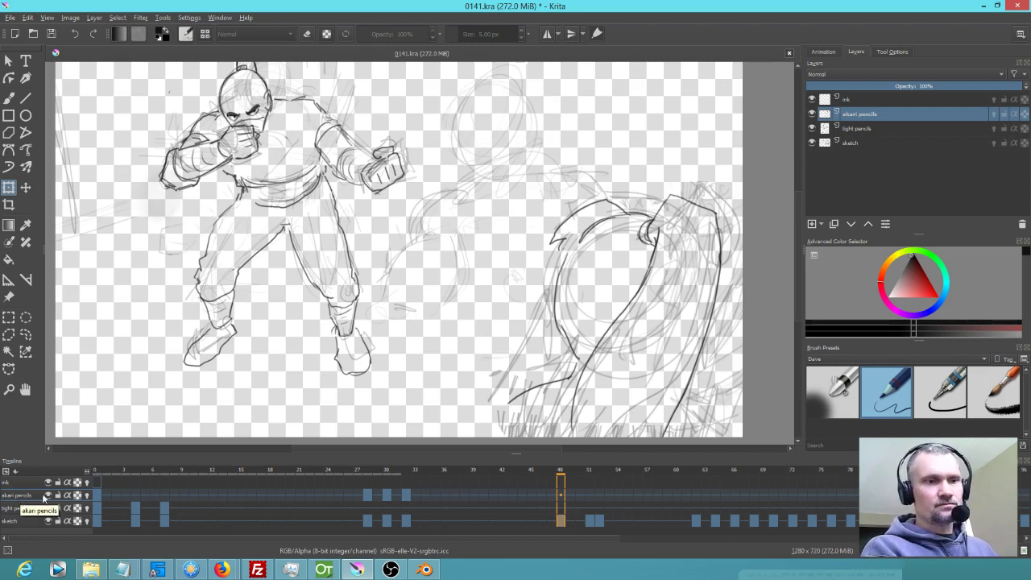
left_click(561, 498)
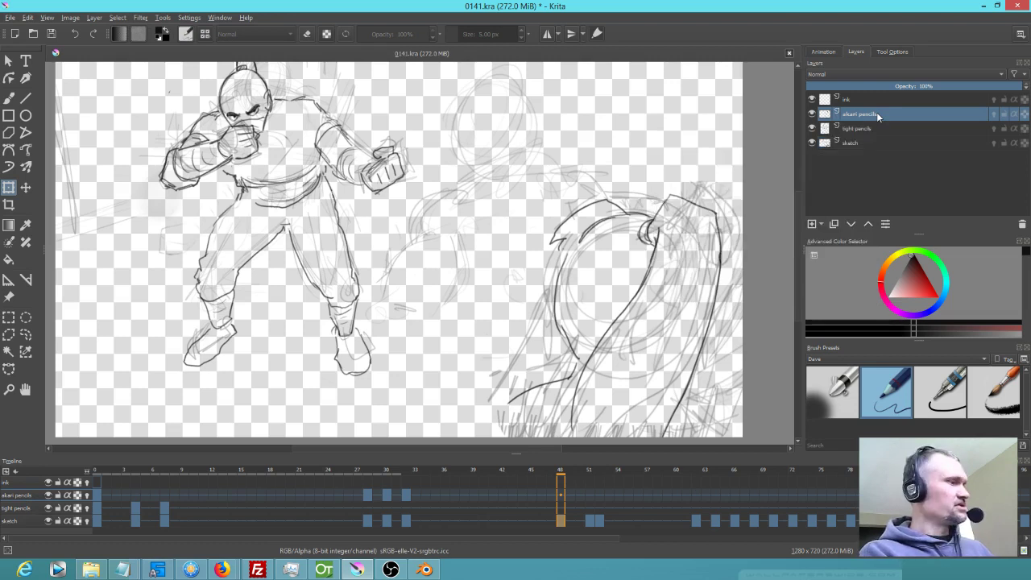
key("shift+Delete")
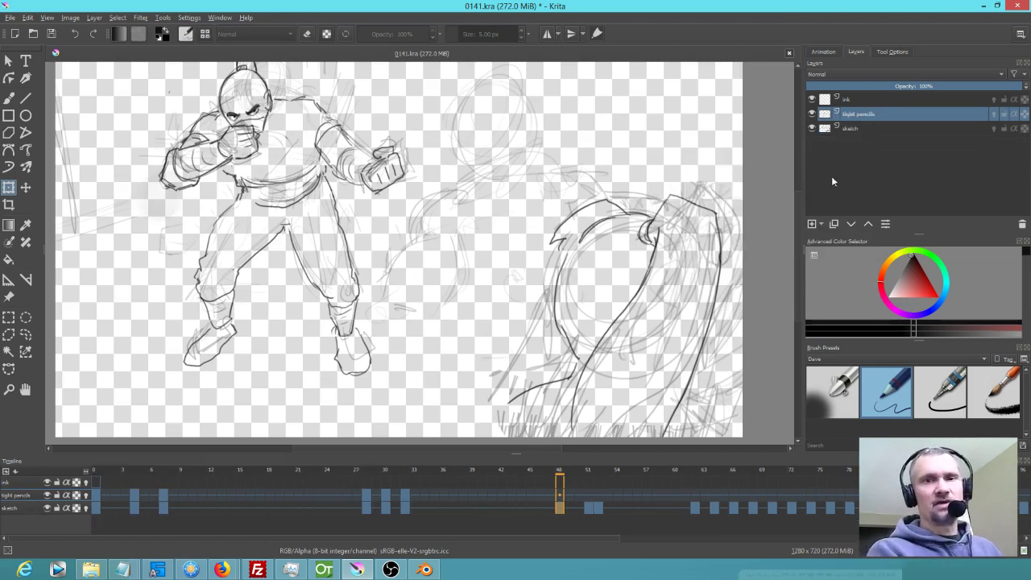
Return to frame 0, add a new layer above tight pencils and rename it zen pencils
left_click_drag(564, 471, 89, 501)
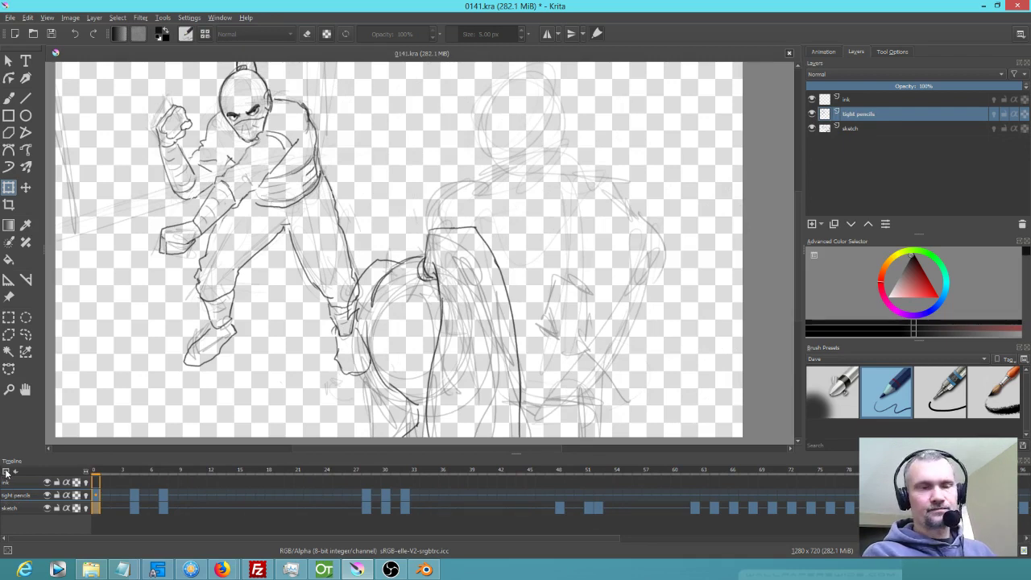
left_click(7, 472)
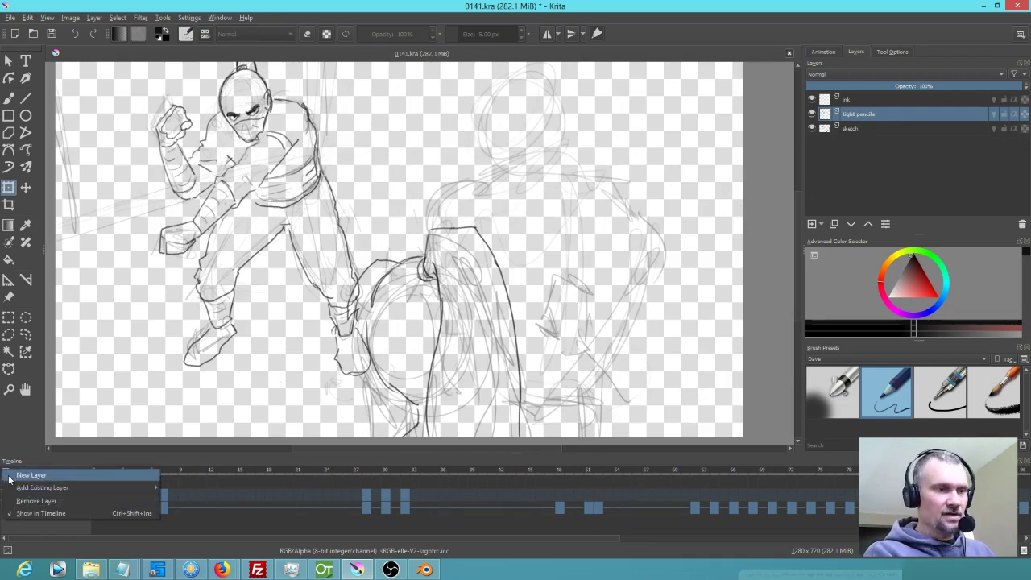
left_click(9, 478)
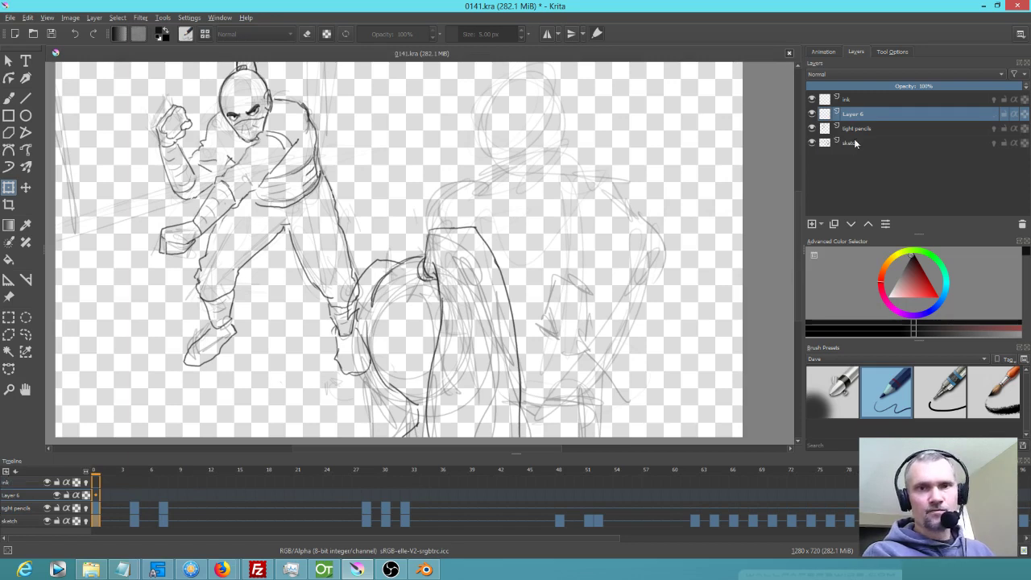
double_click(865, 114)
type("col")
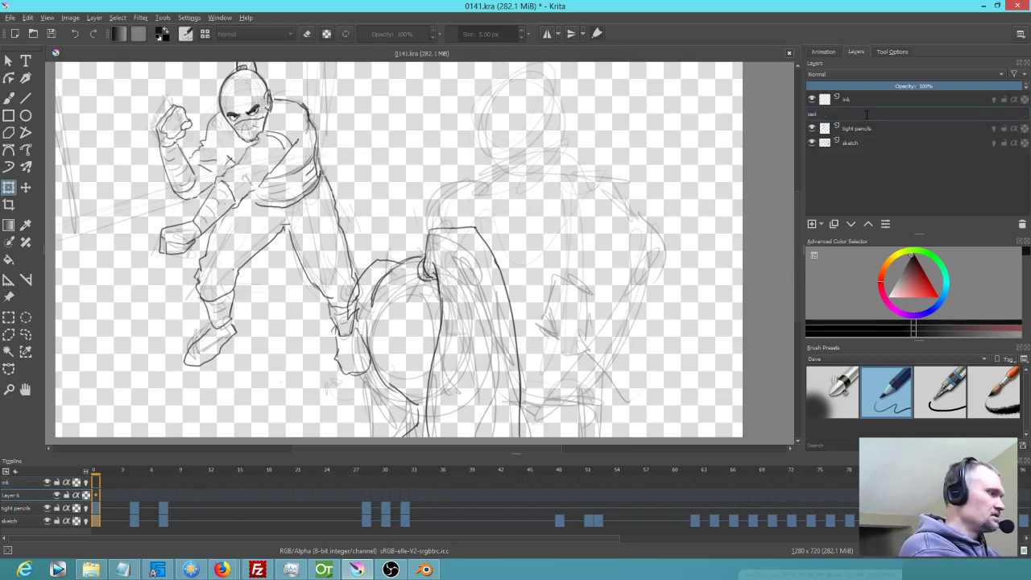
type("s")
key("Return")
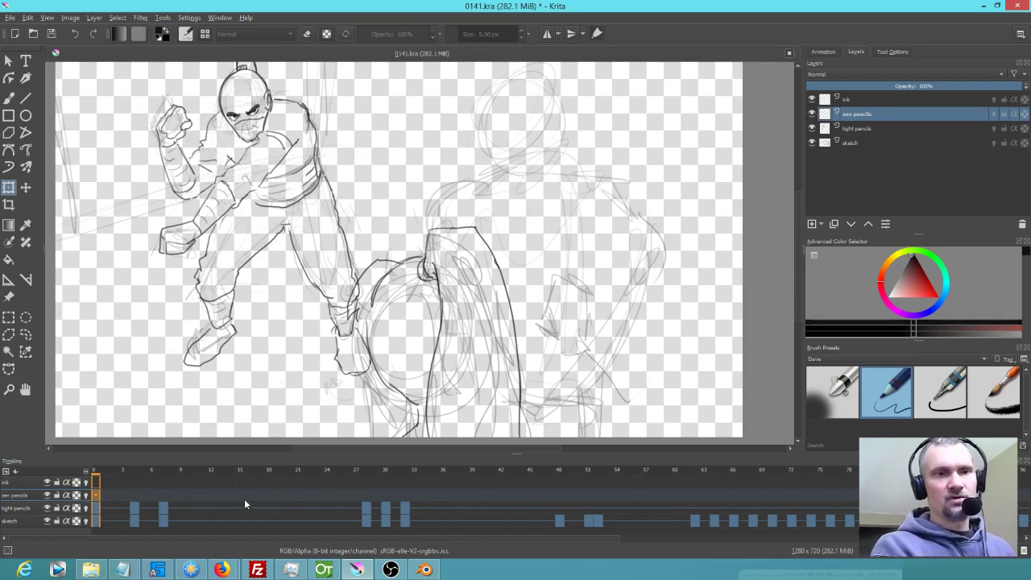
mouse_move(98, 501)
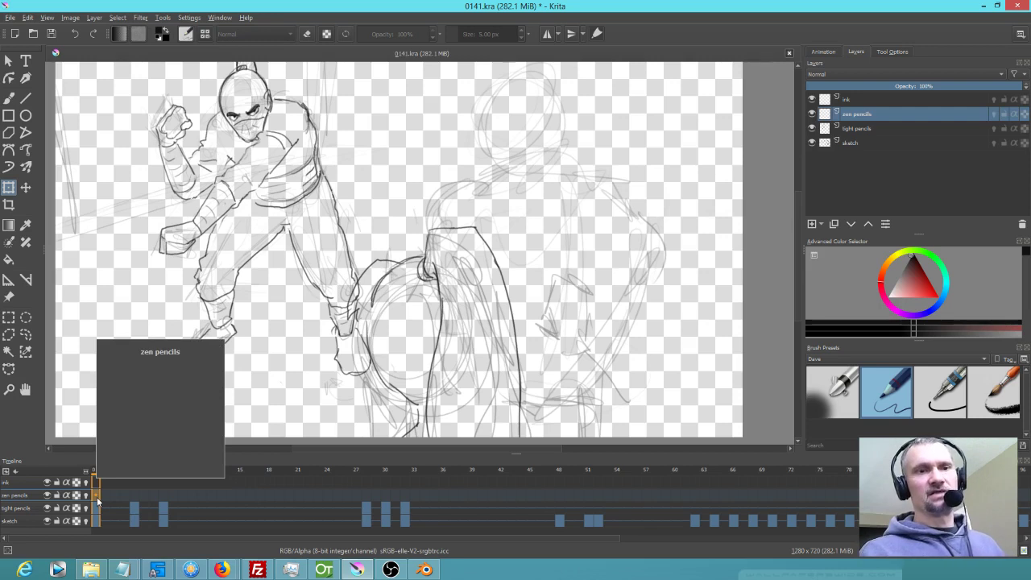
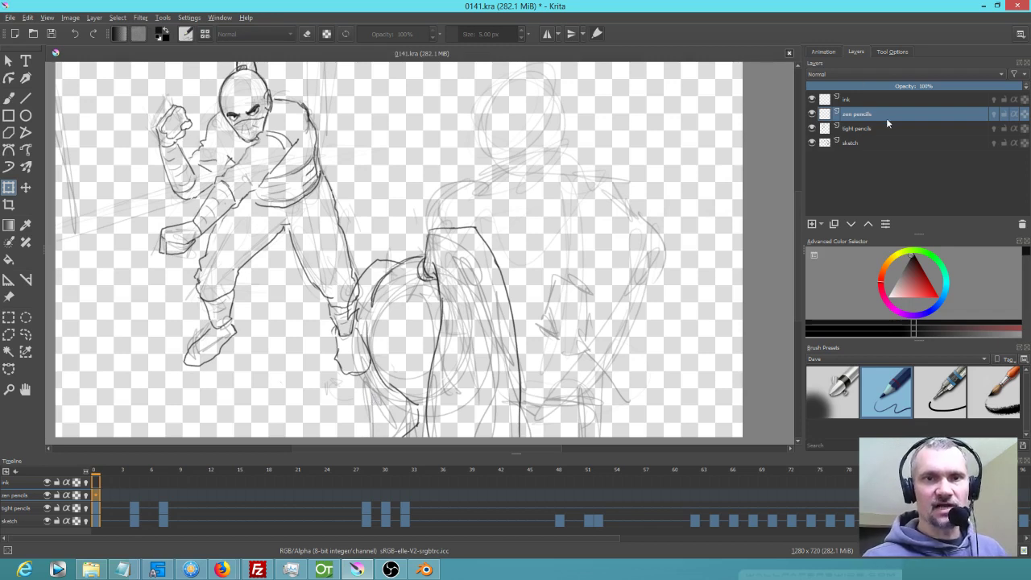
Hide the sketch layer, and choose a light grey paint colour for working on the tight pencils layer at frame 0
left_click(812, 142)
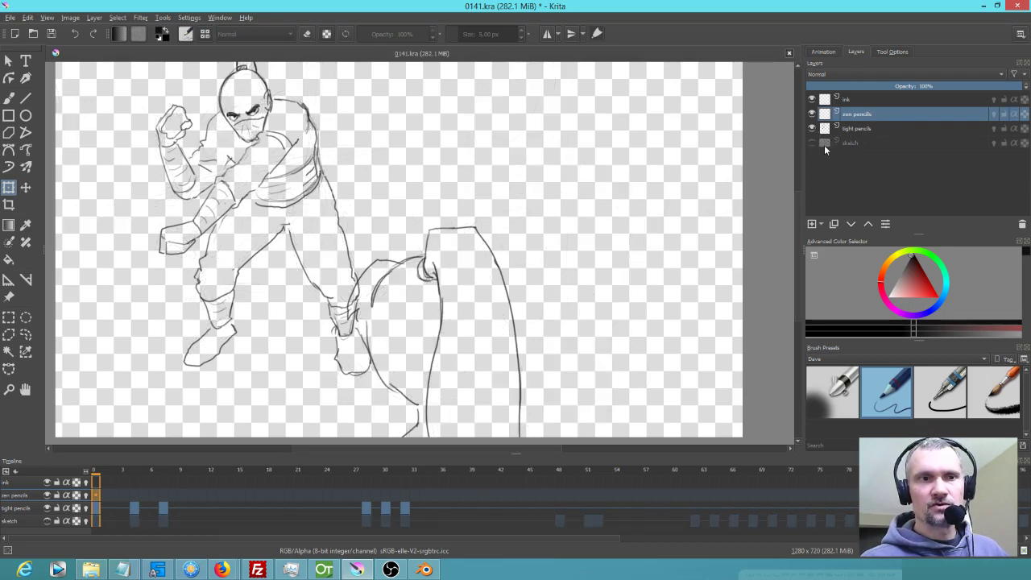
left_click(865, 129)
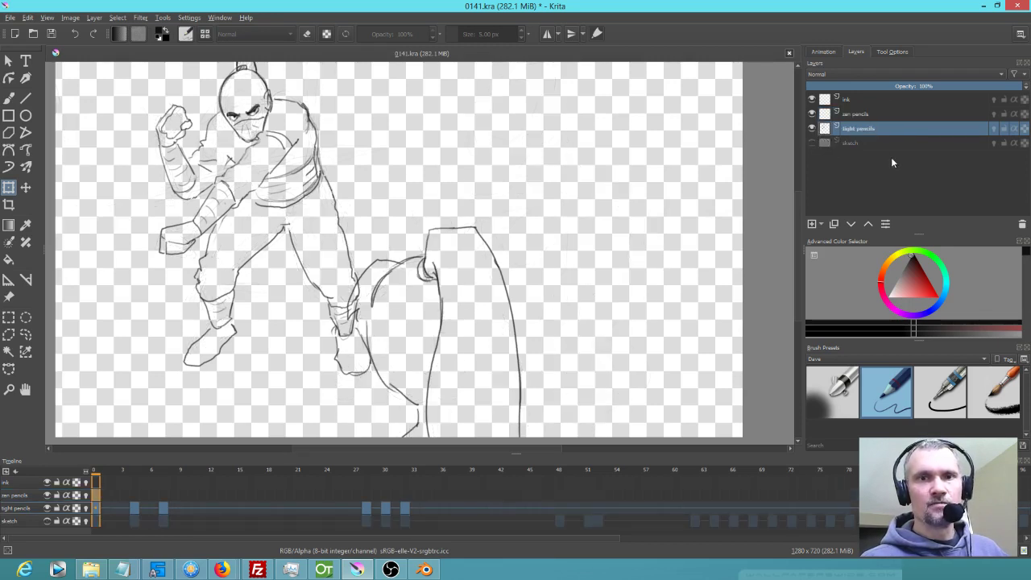
left_click(894, 298)
left_click_drag(894, 298, 889, 296)
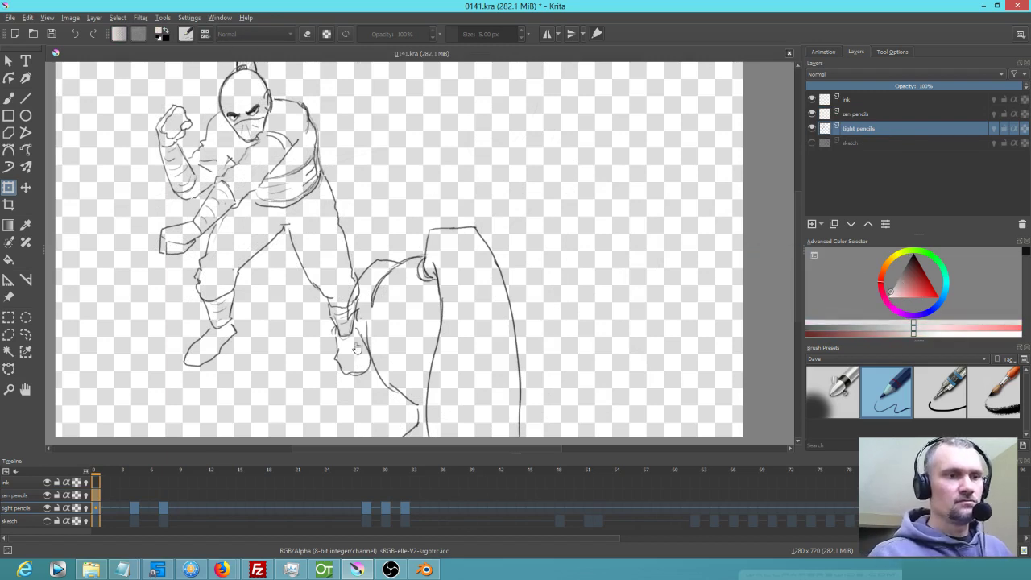
left_click(156, 477)
mouse_move(159, 480)
left_mouse_down()
mouse_move(418, 481)
mouse_move(95, 488)
left_mouse_up()
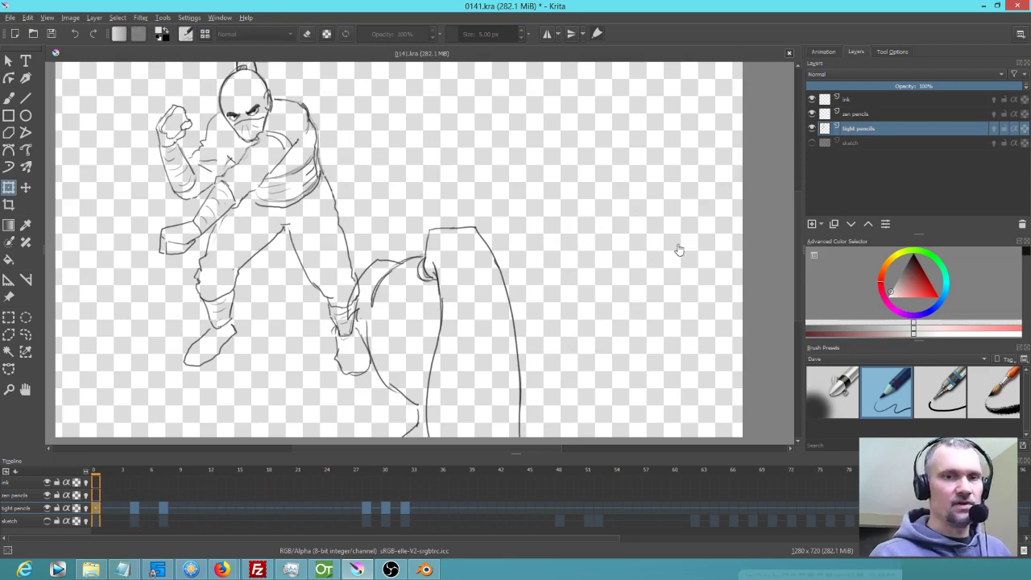
Set up the Ink-7 Brush Rough preset with the Behind blending mode, and show the sketch layer again
left_click(996, 400)
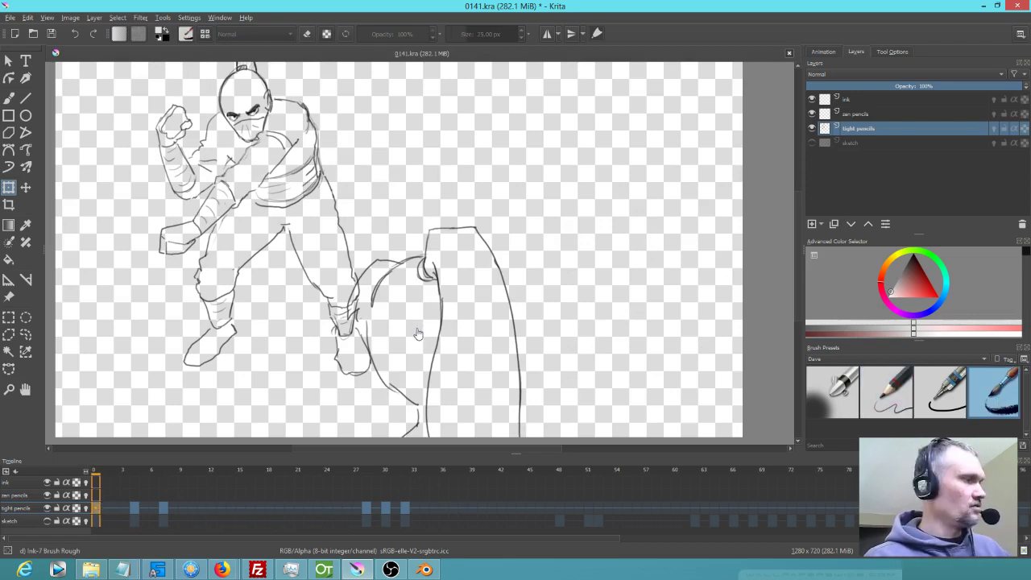
key("b")
left_click(251, 35)
left_click(249, 46)
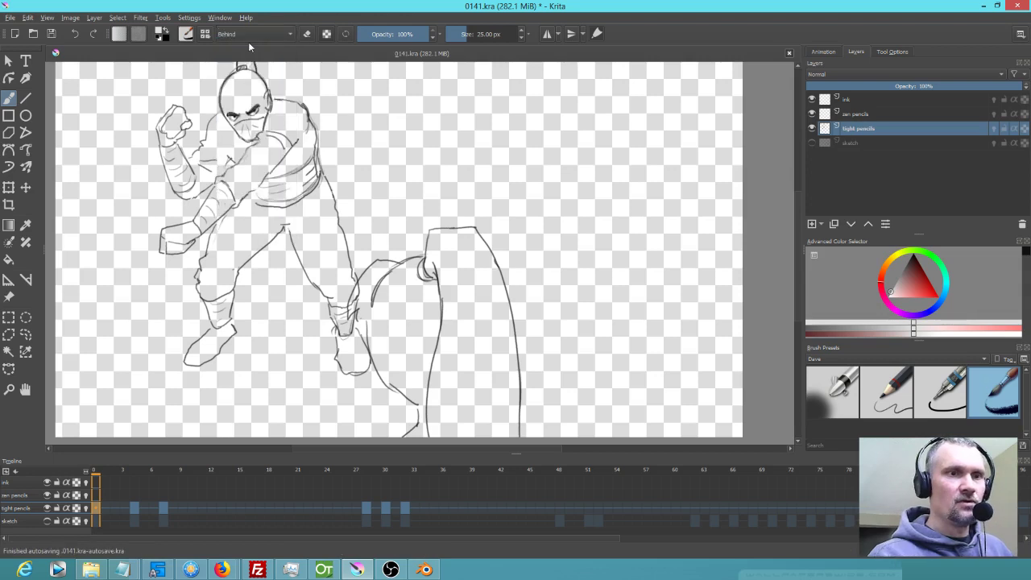
left_click(812, 114)
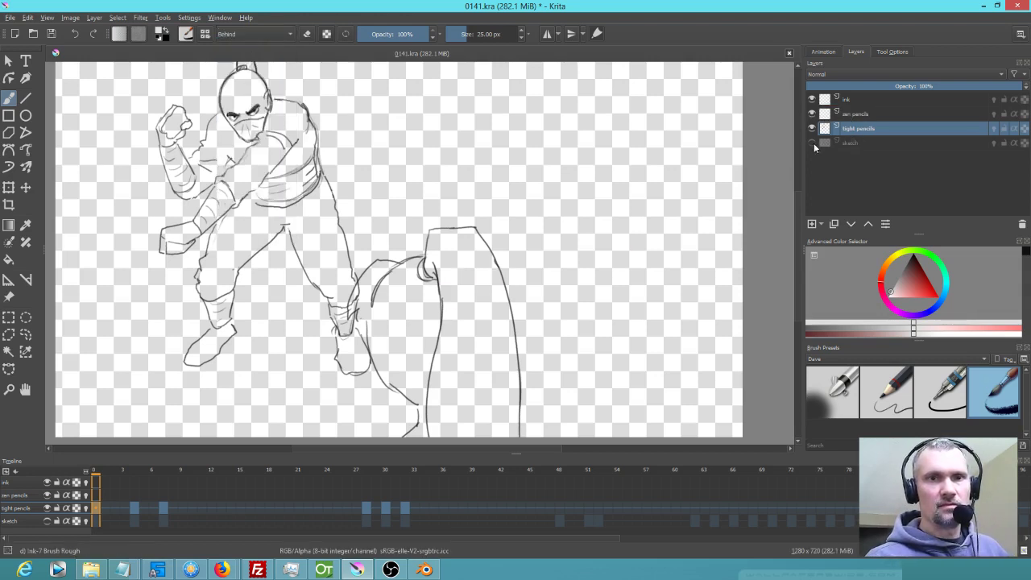
left_click(811, 143)
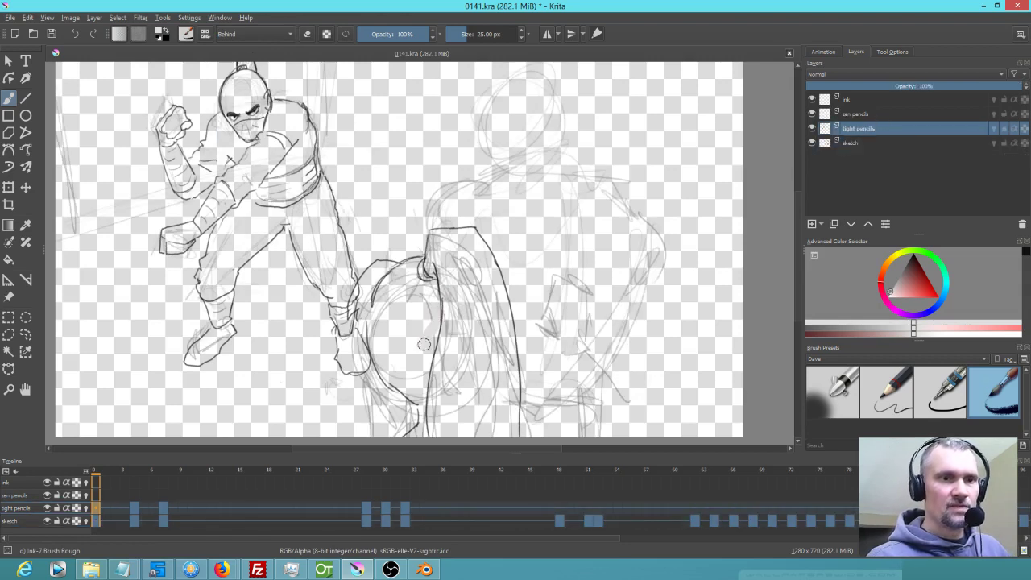
Paint light grey behind Akari's head and hair lines on frame 0, enlarging the brush to 70.23 px to cover the gaps
mouse_move(422, 332)
left_mouse_down()
mouse_move(431, 294)
mouse_move(414, 278)
mouse_move(455, 242)
mouse_move(499, 329)
mouse_move(467, 266)
mouse_move(406, 298)
mouse_move(387, 271)
mouse_move(362, 298)
mouse_move(366, 318)
mouse_move(346, 346)
mouse_move(374, 351)
mouse_move(407, 379)
mouse_move(455, 314)
mouse_move(496, 287)
mouse_move(509, 402)
mouse_move(481, 352)
mouse_move(427, 423)
left_mouse_up()
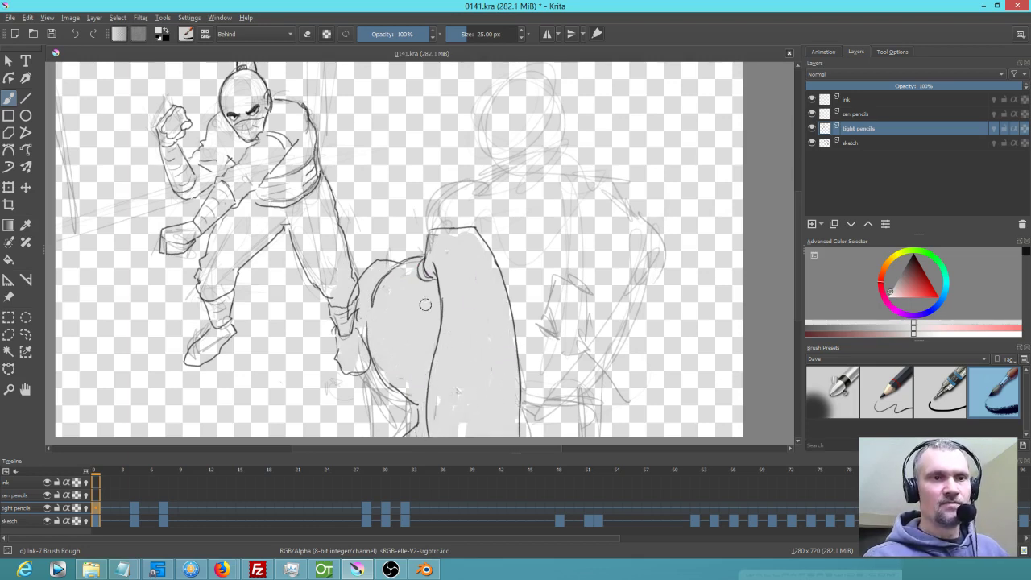
key("e")
mouse_move(403, 299)
left_mouse_down()
mouse_move(433, 413)
mouse_move(461, 402)
left_mouse_up()
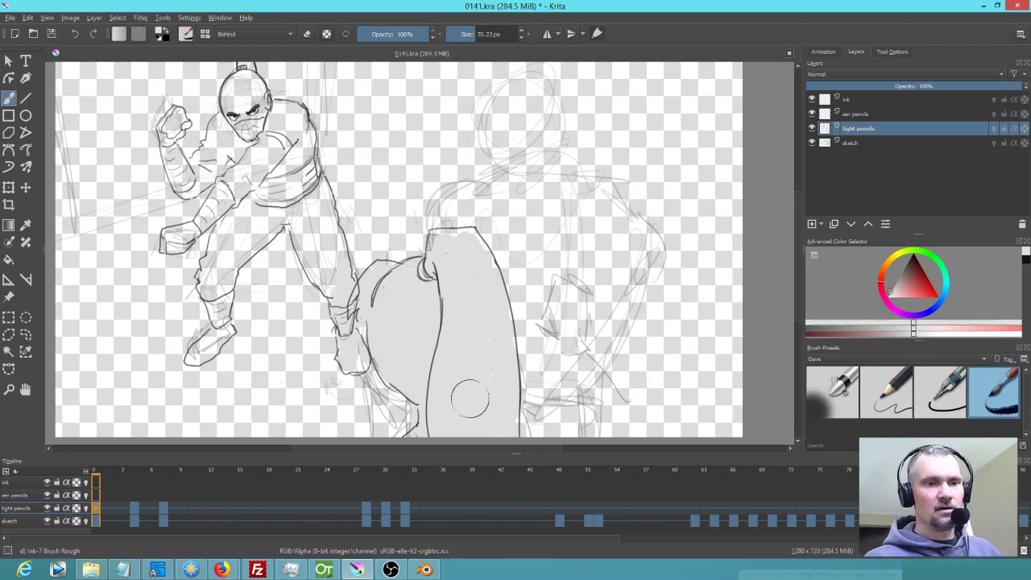
Paint light grey behind the foreground head and raised arm at frames 4 and 7 of the tight pencils layer
key("period")
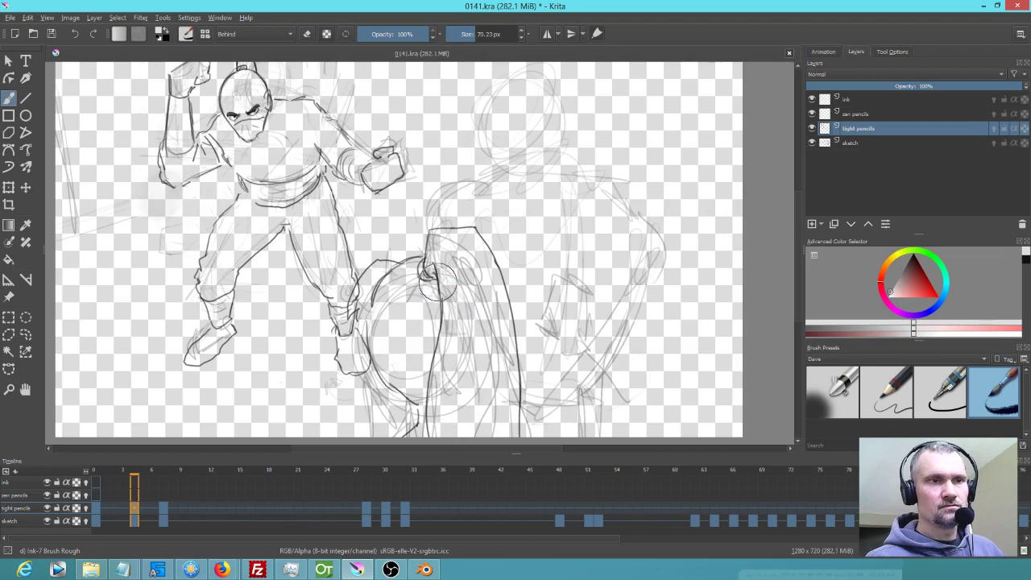
mouse_move(465, 314)
left_mouse_down()
mouse_move(440, 278)
mouse_move(415, 293)
mouse_move(385, 281)
mouse_move(420, 299)
mouse_move(422, 343)
mouse_move(451, 406)
mouse_move(497, 330)
mouse_move(485, 417)
mouse_move(423, 439)
mouse_move(474, 430)
left_mouse_up()
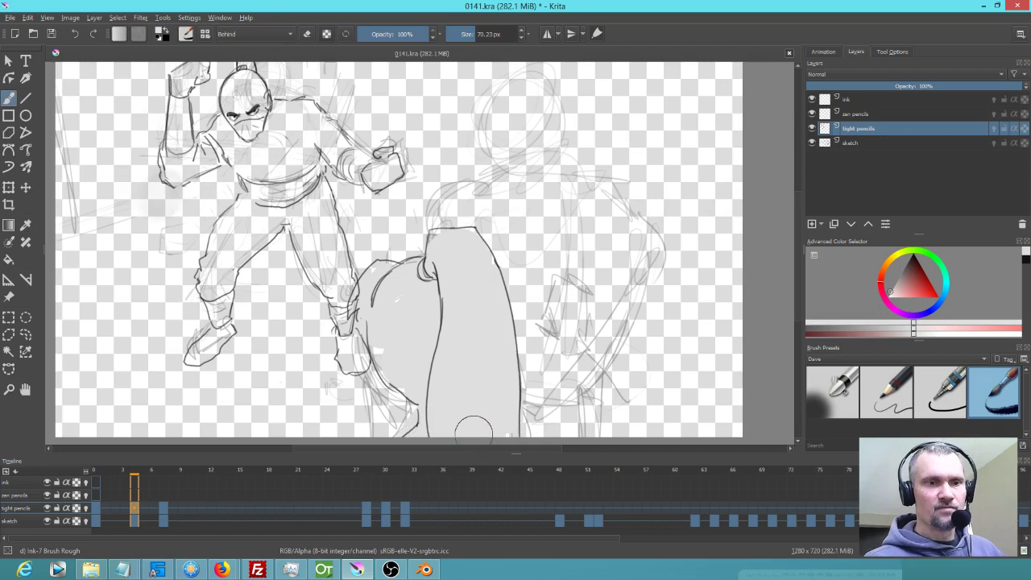
left_click(164, 510)
mouse_move(475, 278)
left_mouse_down()
mouse_move(435, 378)
mouse_move(451, 258)
mouse_move(496, 375)
mouse_move(504, 423)
mouse_move(385, 310)
mouse_move(370, 318)
mouse_move(405, 341)
mouse_move(406, 427)
left_mouse_up()
Paint light grey behind the foreground head and arm at frames 28, 30 and 32 of the tight pencils layer
left_click(365, 511)
mouse_move(507, 266)
left_mouse_down()
mouse_move(484, 338)
mouse_move(468, 306)
left_mouse_up()
mouse_move(516, 250)
left_mouse_down()
mouse_move(544, 275)
mouse_move(524, 421)
mouse_move(518, 354)
mouse_move(471, 296)
mouse_move(425, 275)
mouse_move(449, 360)
mouse_move(437, 356)
mouse_move(465, 398)
mouse_move(415, 435)
left_mouse_up()
left_click(385, 513)
mouse_move(567, 272)
left_mouse_down()
mouse_move(564, 339)
mouse_move(524, 282)
mouse_move(540, 240)
mouse_move(515, 251)
mouse_move(633, 249)
mouse_move(615, 381)
mouse_move(552, 402)
mouse_move(504, 395)
mouse_move(455, 419)
mouse_move(588, 437)
left_mouse_up()
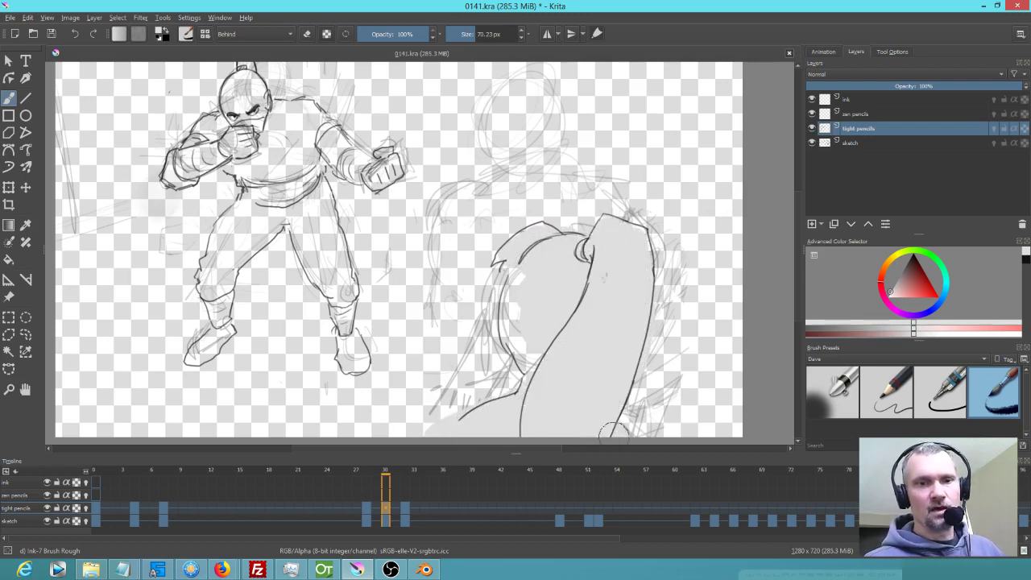
key(".")
mouse_move(632, 337)
left_mouse_down()
mouse_move(606, 370)
mouse_move(581, 383)
mouse_move(601, 443)
mouse_move(669, 438)
mouse_move(703, 226)
mouse_move(685, 215)
mouse_move(664, 232)
mouse_move(631, 331)
mouse_move(608, 287)
mouse_move(605, 218)
mouse_move(583, 235)
mouse_move(574, 313)
mouse_move(600, 351)
mouse_move(613, 338)
mouse_move(596, 391)
mouse_move(511, 422)
mouse_move(574, 421)
mouse_move(625, 394)
left_mouse_up()
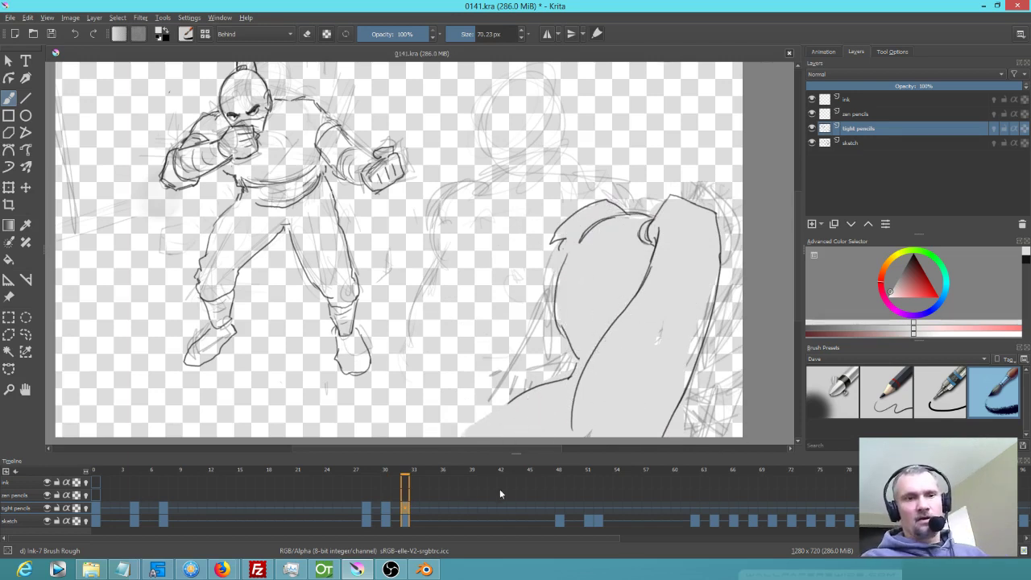
Return to frame 0 and make the zen pencils layer active with the Pencil-2 brush
left_click_drag(408, 474, 95, 440)
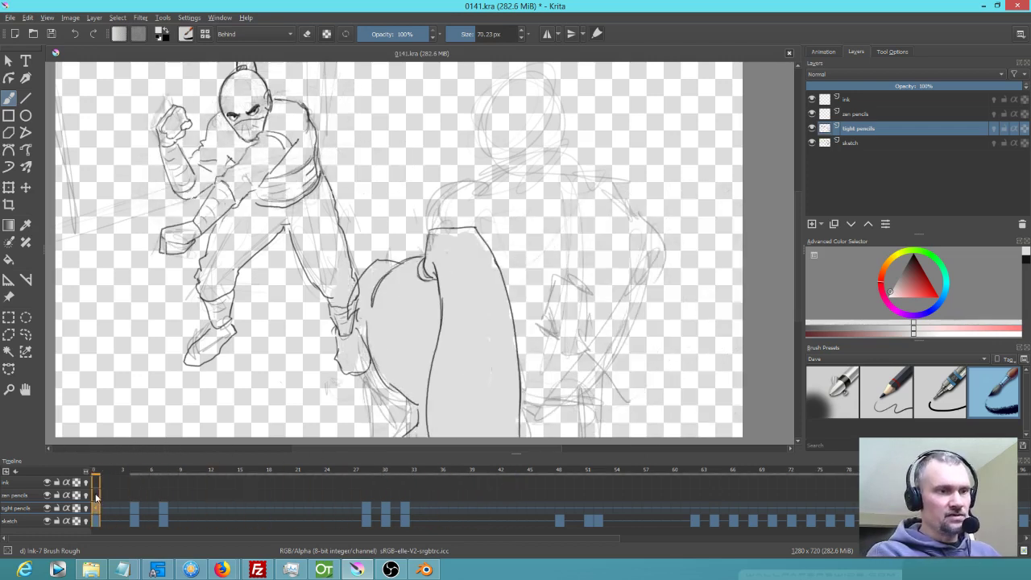
left_click(871, 113)
left_click(882, 408)
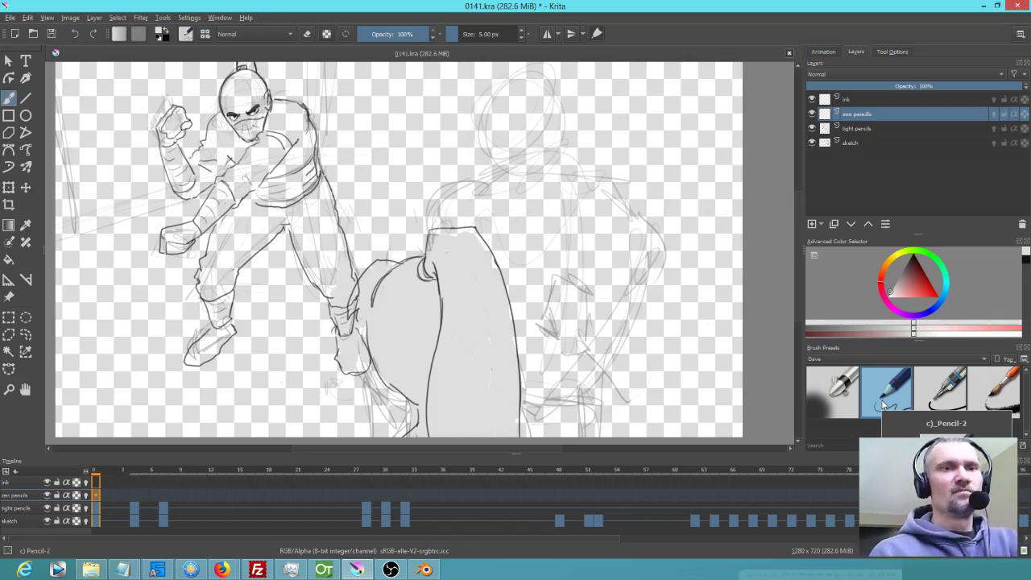
left_click_drag(533, 211, 489, 259)
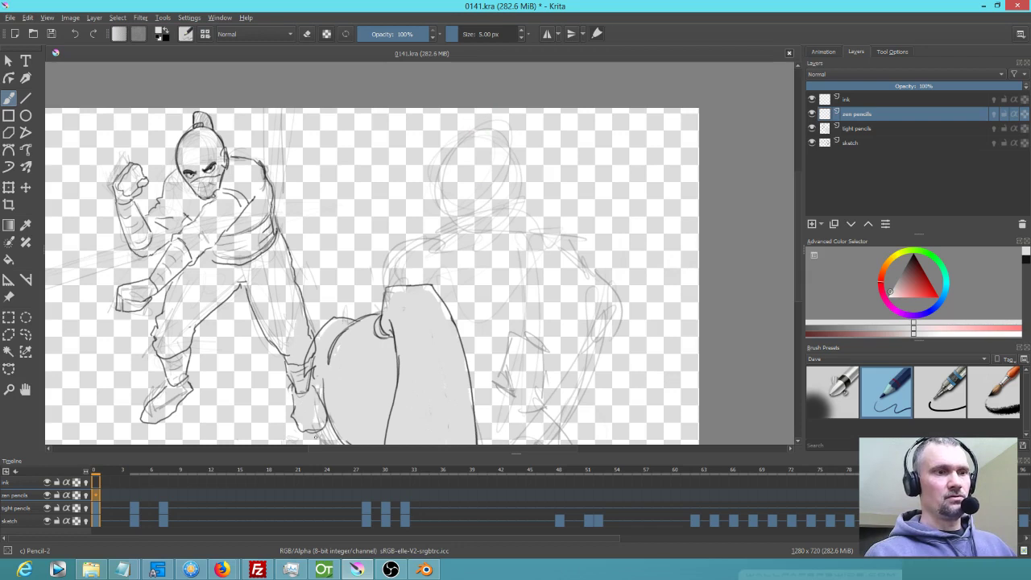
mouse_move(95, 475)
left_mouse_down()
mouse_move(415, 482)
mouse_move(104, 484)
left_mouse_up()
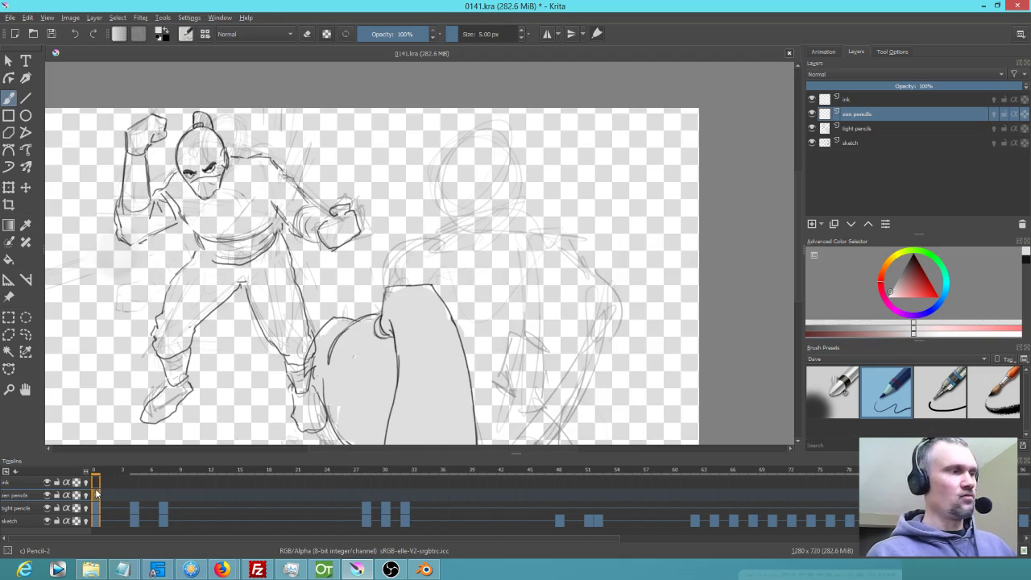
left_click(96, 493)
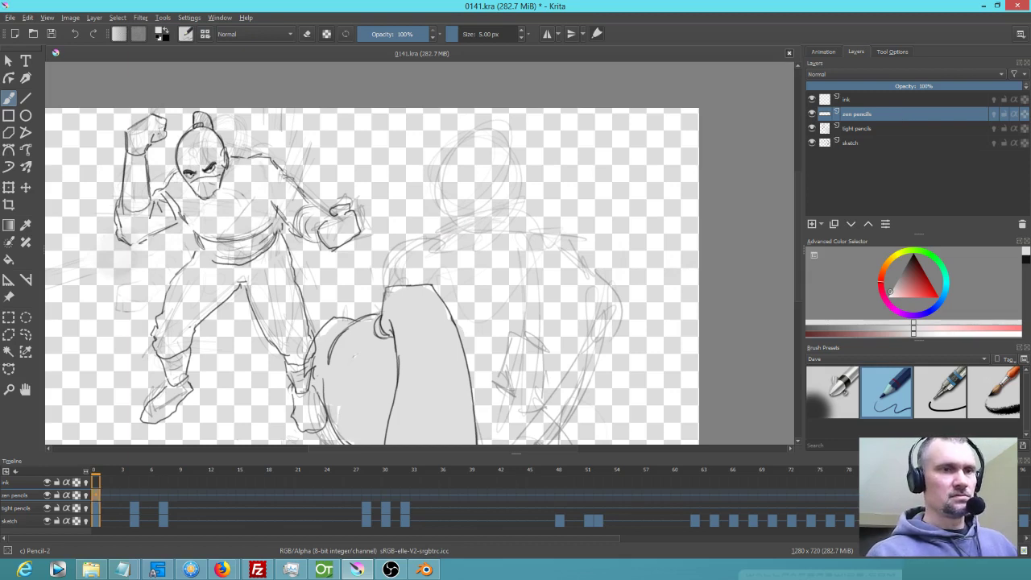
Set the brush colour to black and pencil the neck and left shoulder contour of the back-view figure with Pencil-2
mouse_move(590, 261)
left_mouse_down()
mouse_move(612, 285)
mouse_move(612, 339)
left_mouse_up()
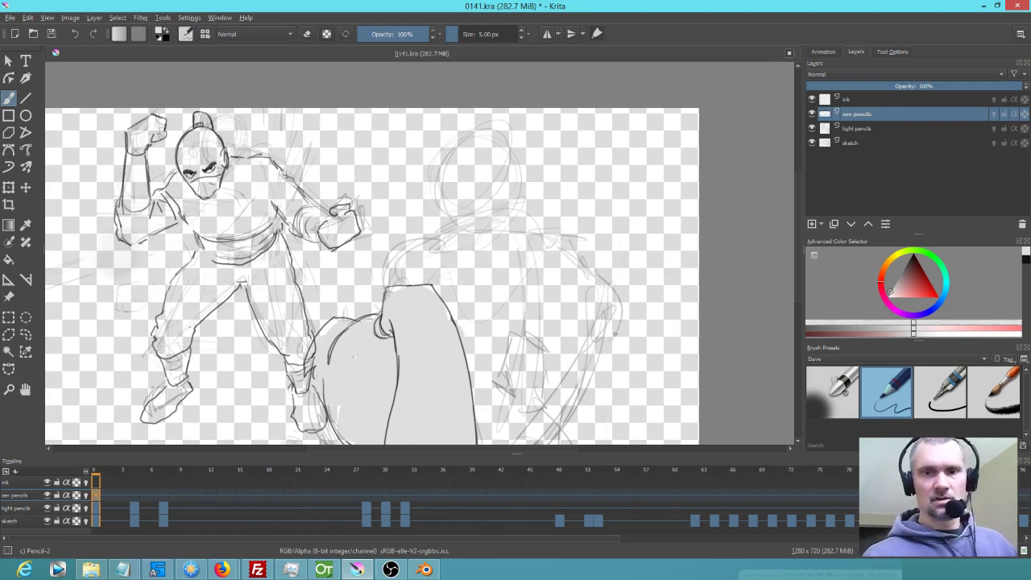
left_click(934, 397)
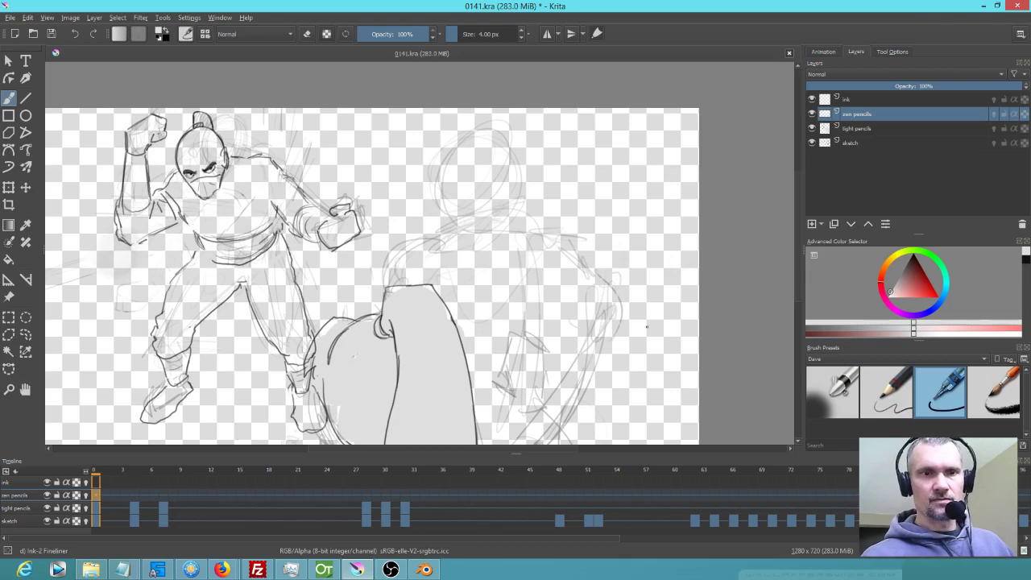
left_click_drag(912, 282, 956, 284)
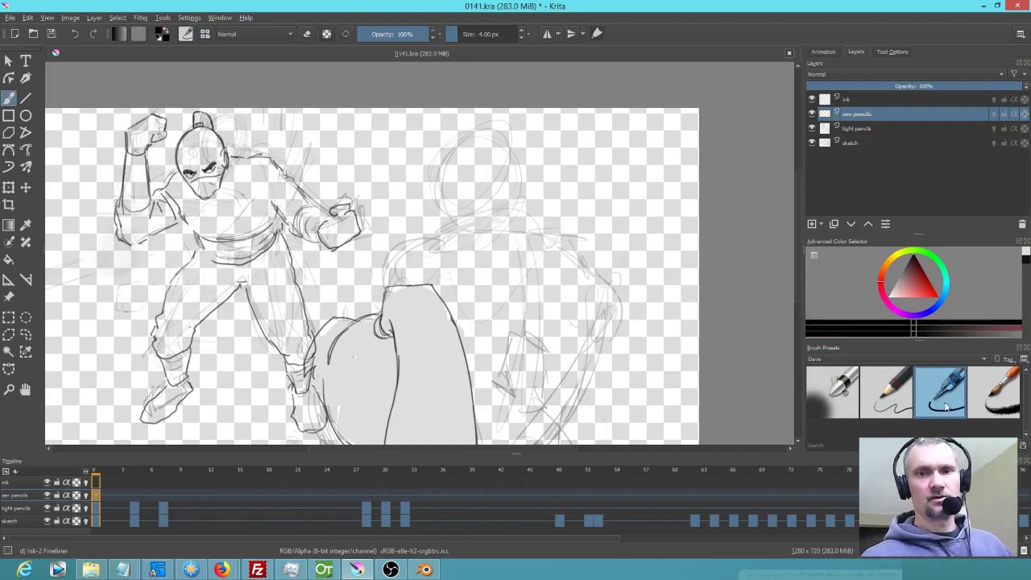
left_click(900, 403)
mouse_move(501, 218)
left_mouse_down()
mouse_move(447, 244)
mouse_move(468, 224)
mouse_move(491, 219)
mouse_move(400, 259)
mouse_move(394, 335)
left_mouse_up()
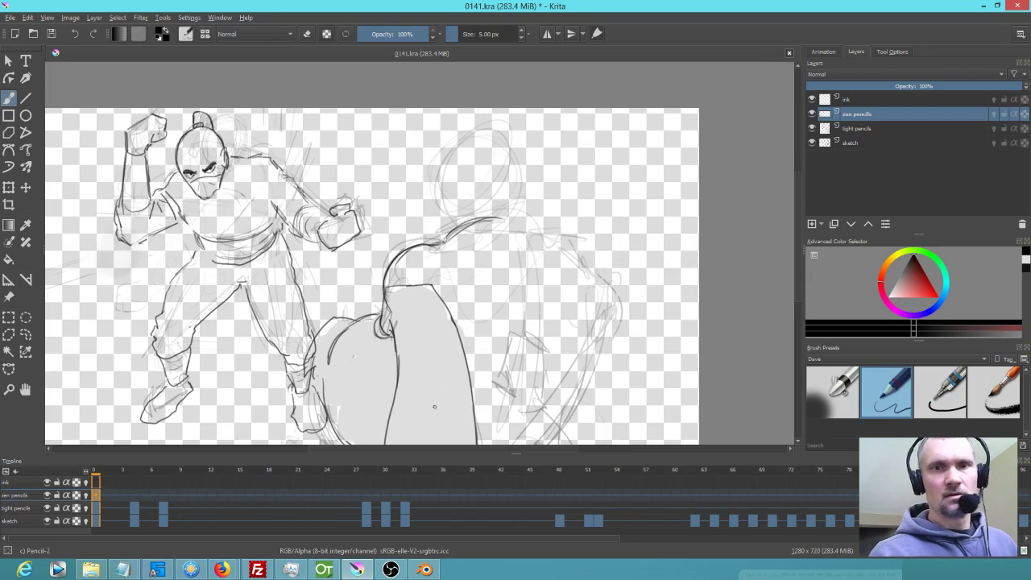
Move the zen pencils layer below tight pencils and draw the back-view figure's spine line at frame 0
left_click(851, 223)
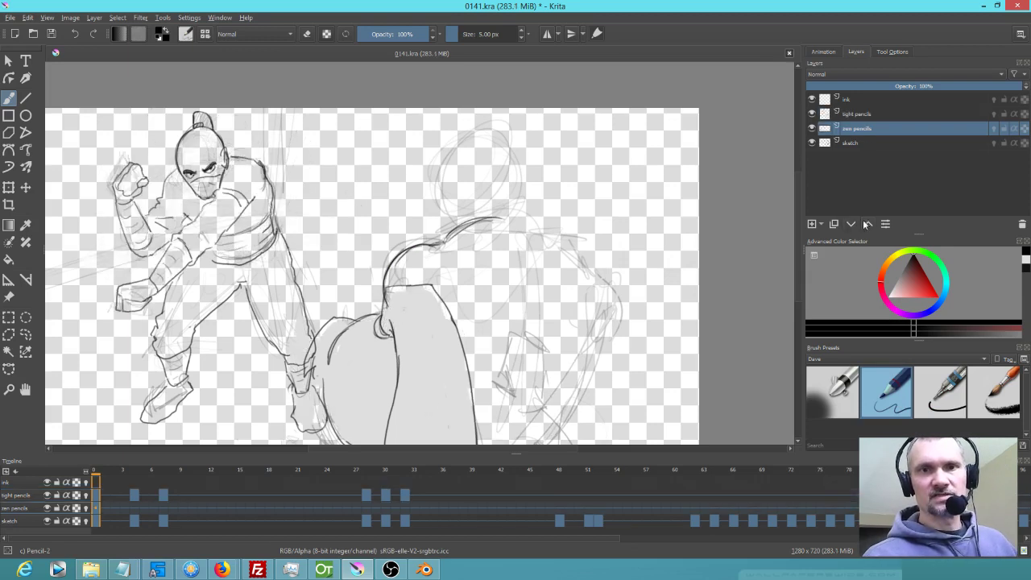
left_click_drag(512, 232, 527, 297)
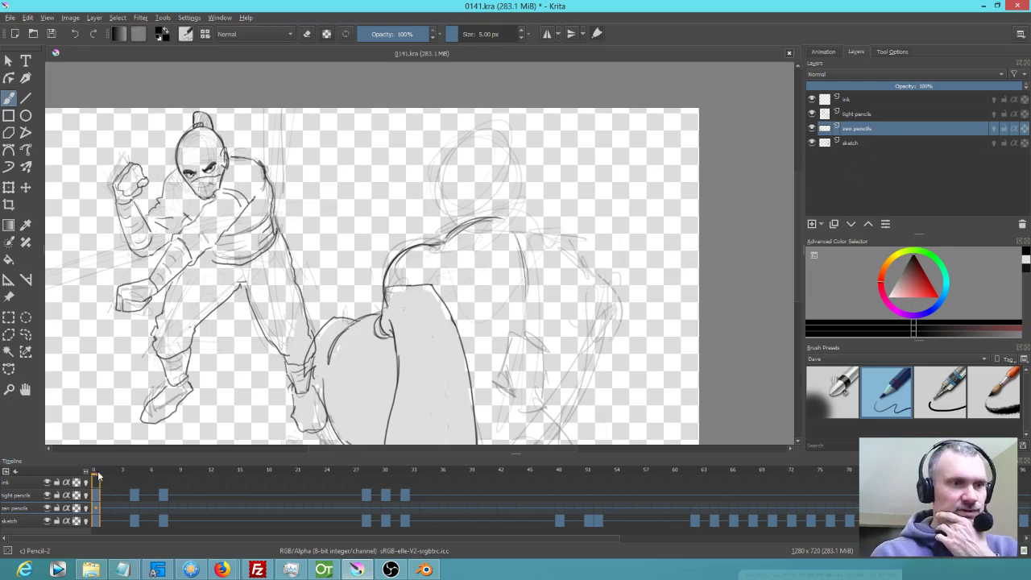
mouse_move(95, 477)
left_mouse_down()
mouse_move(500, 486)
mouse_move(308, 489)
mouse_move(385, 499)
mouse_move(282, 499)
mouse_move(405, 502)
mouse_move(155, 500)
mouse_move(81, 516)
left_mouse_up()
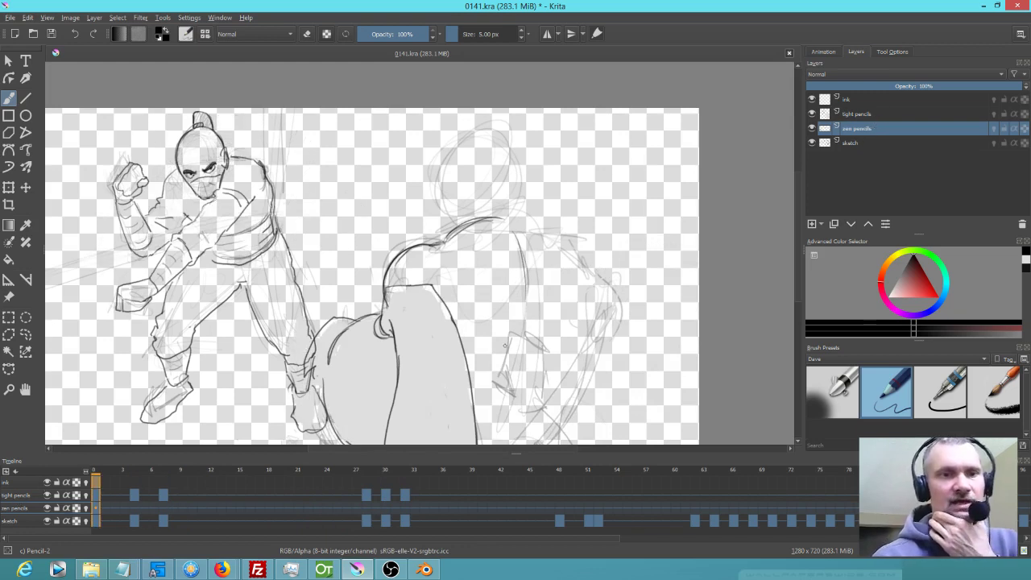
Draw the hand held behind the figure's back with its fingers, thumb and forearm over the rough sketch
mouse_move(493, 369)
left_mouse_down()
mouse_move(510, 396)
mouse_move(493, 377)
mouse_move(505, 347)
left_mouse_up()
mouse_move(502, 362)
left_mouse_down()
mouse_move(508, 334)
mouse_move(543, 352)
mouse_move(540, 386)
left_mouse_up()
left_click_drag(523, 332, 519, 352)
left_click_drag(524, 332, 519, 344)
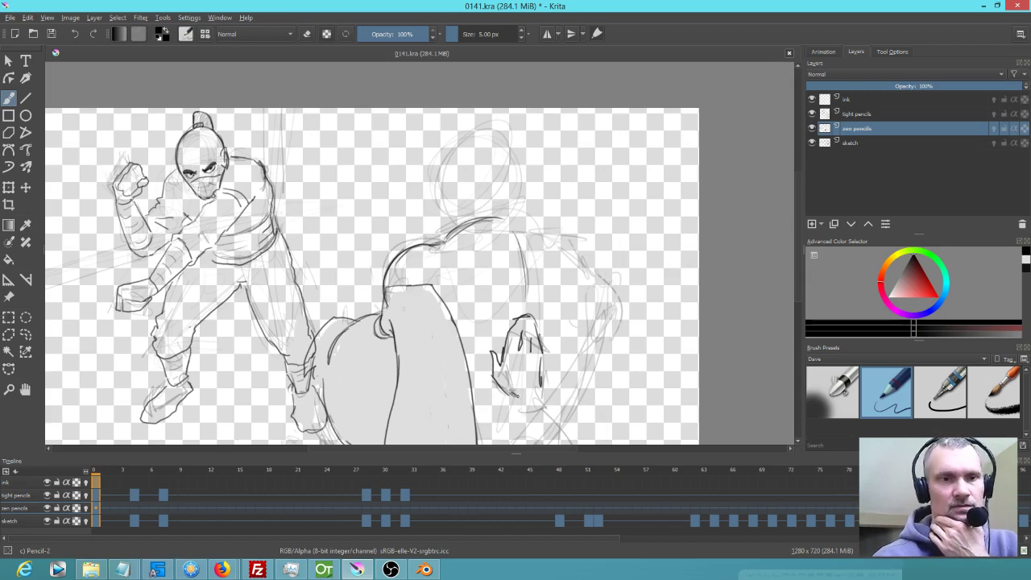
mouse_move(519, 396)
left_mouse_down()
mouse_move(550, 397)
mouse_move(572, 445)
left_mouse_up()
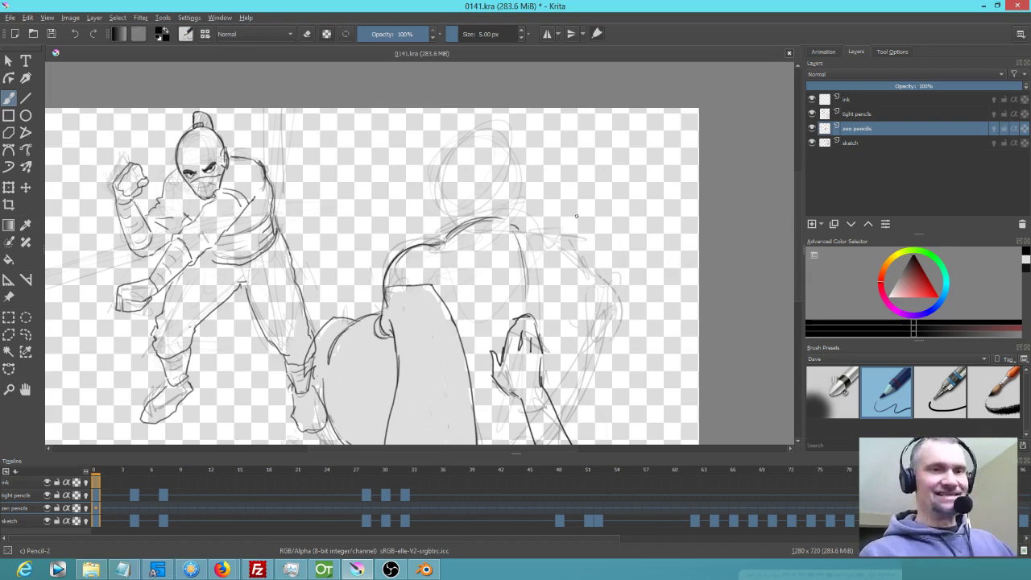
Draw the figure's right shoulder and outer arm contour, and add short muscle and spine lines on the back
mouse_move(520, 228)
left_mouse_down()
mouse_move(569, 247)
mouse_move(602, 288)
mouse_move(598, 311)
left_mouse_up()
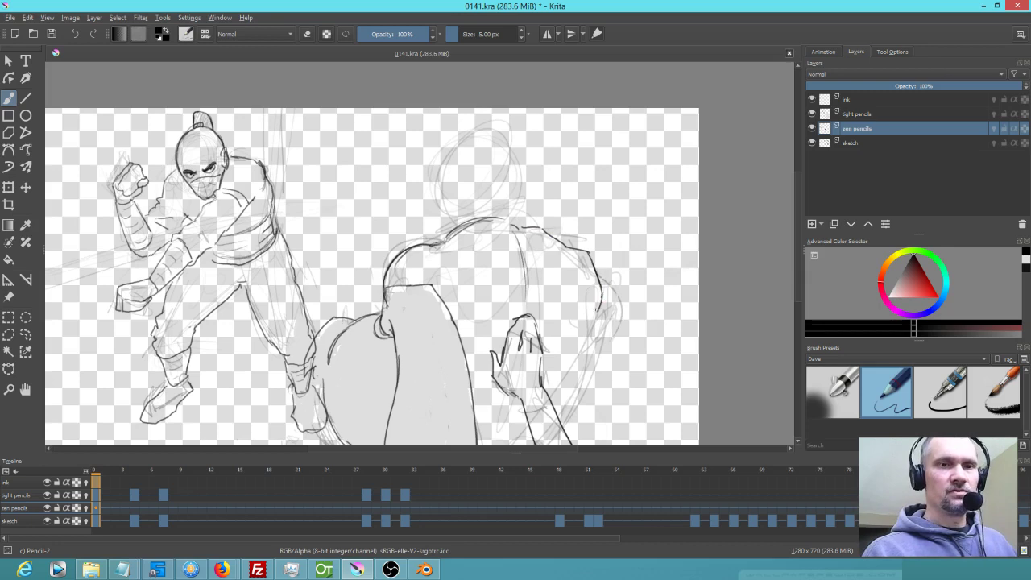
mouse_move(589, 326)
left_mouse_down()
mouse_move(584, 375)
mouse_move(564, 407)
mouse_move(507, 441)
left_mouse_up()
left_click_drag(522, 254, 525, 292)
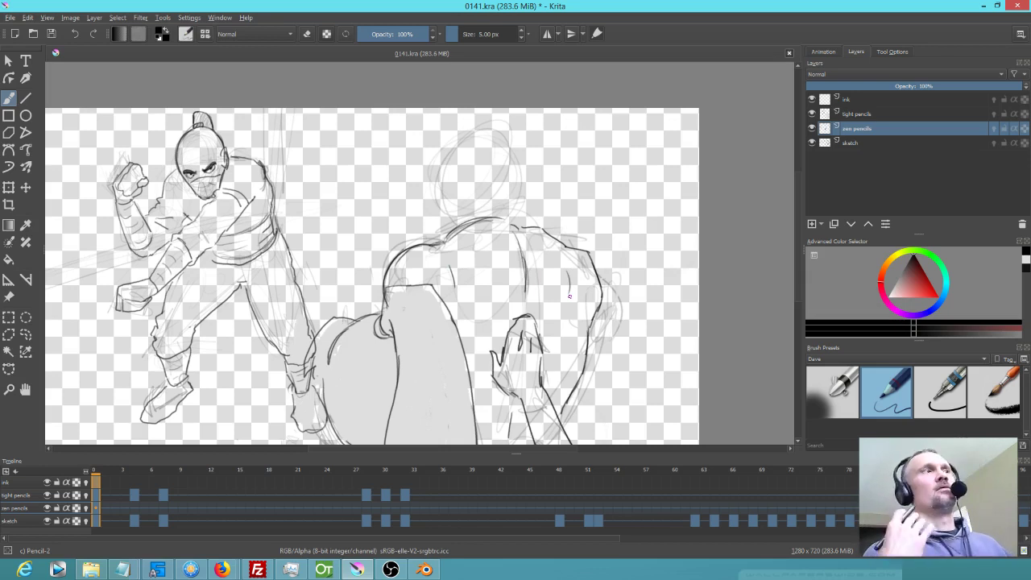
Draw the back-view figure's neck, round head outline and both ears
mouse_move(514, 236)
left_mouse_down()
mouse_move(522, 206)
mouse_move(503, 198)
mouse_move(512, 197)
mouse_move(484, 206)
mouse_move(535, 207)
mouse_move(521, 211)
mouse_move(528, 160)
left_mouse_up()
left_click_drag(522, 211, 528, 145)
mouse_move(523, 188)
left_mouse_down()
mouse_move(490, 142)
mouse_move(469, 135)
left_mouse_up()
mouse_move(441, 172)
left_mouse_down()
mouse_move(520, 137)
mouse_move(439, 196)
left_mouse_up()
left_click_drag(463, 144, 441, 187)
left_click_drag(448, 186, 445, 215)
left_click_drag(451, 158, 443, 226)
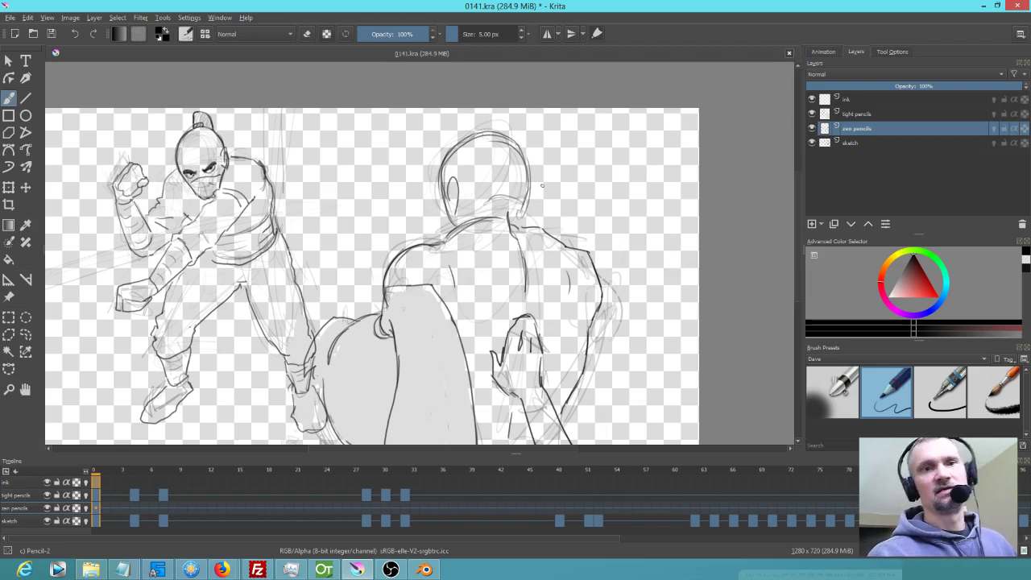
left_click_drag(536, 184, 531, 207)
Fill the head with spiky, hatched hair strokes from the crown down to the ears
mouse_move(453, 154)
left_mouse_down()
mouse_move(443, 223)
mouse_move(435, 184)
mouse_move(433, 208)
left_mouse_up()
left_click_drag(449, 144, 433, 208)
left_click_drag(445, 147, 434, 211)
left_click_drag(452, 164, 436, 211)
mouse_move(449, 147)
left_mouse_down()
mouse_move(433, 198)
mouse_move(425, 181)
left_mouse_up()
mouse_move(472, 126)
left_mouse_down()
mouse_move(425, 173)
mouse_move(440, 141)
mouse_move(453, 149)
mouse_move(448, 182)
mouse_move(462, 211)
left_mouse_up()
mouse_move(502, 128)
left_mouse_down()
mouse_move(534, 165)
mouse_move(537, 193)
mouse_move(520, 221)
left_mouse_up()
mouse_move(477, 169)
left_mouse_down()
mouse_move(503, 214)
mouse_move(496, 202)
left_mouse_up()
left_click_drag(470, 145, 491, 200)
left_click_drag(493, 158, 506, 208)
left_click_drag(501, 165, 517, 203)
left_click_drag(455, 124, 523, 131)
mouse_move(452, 127)
left_mouse_down()
mouse_move(475, 132)
mouse_move(435, 142)
mouse_move(432, 169)
left_mouse_up()
mouse_move(488, 128)
left_mouse_down()
mouse_move(451, 147)
mouse_move(518, 172)
mouse_move(525, 208)
left_mouse_up()
mouse_move(505, 167)
left_mouse_down()
mouse_move(483, 208)
mouse_move(469, 206)
left_mouse_up()
mouse_move(471, 164)
left_mouse_down()
mouse_move(461, 211)
mouse_move(448, 212)
left_mouse_up()
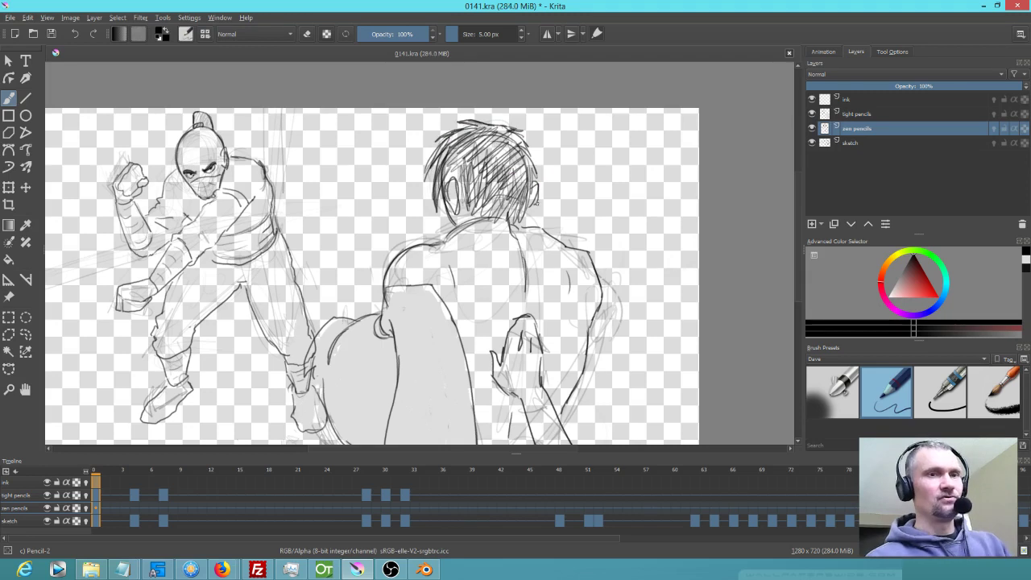
Darken the hair at the back of the head and extend ragged strands down over the nape
mouse_move(508, 145)
left_mouse_down()
mouse_move(471, 182)
mouse_move(443, 175)
mouse_move(492, 215)
left_mouse_up()
left_click_drag(501, 171, 515, 225)
mouse_move(516, 190)
left_mouse_down()
mouse_move(523, 235)
mouse_move(533, 230)
left_mouse_up()
mouse_move(519, 211)
left_mouse_down()
mouse_move(531, 239)
mouse_move(520, 237)
left_mouse_up()
left_click_drag(501, 203, 509, 235)
left_click_drag(493, 203, 498, 229)
left_click_drag(479, 199, 484, 225)
left_click_drag(471, 200, 472, 226)
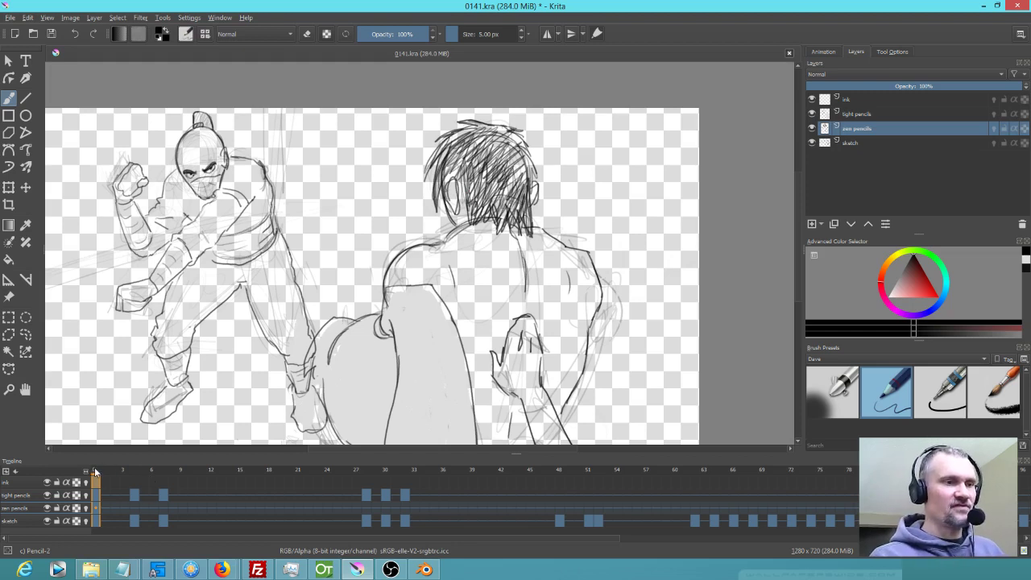
Check the zen pencils drawing against the other layers at frames 4, 7, 28 and 48
left_click(133, 506)
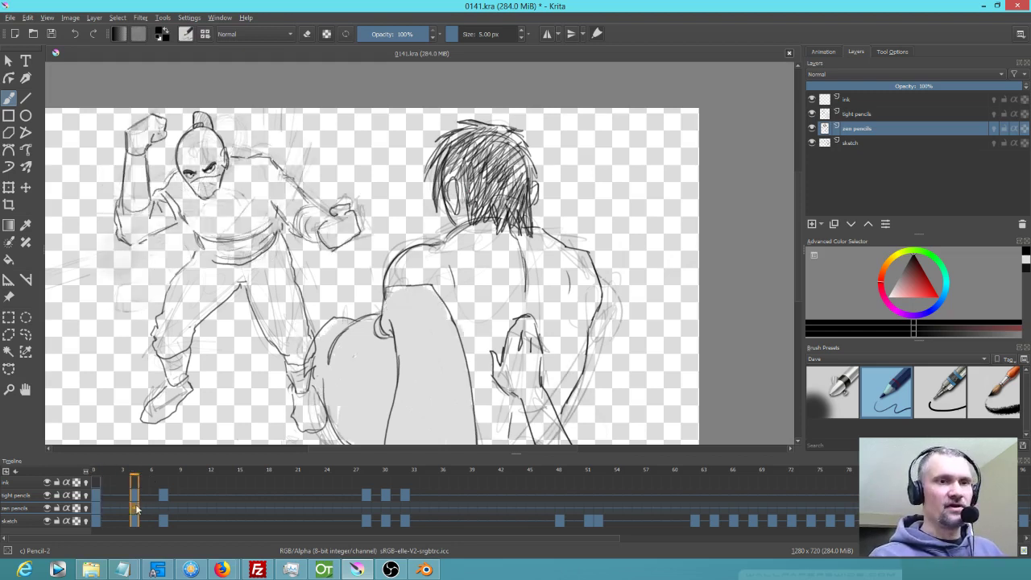
left_click(163, 507)
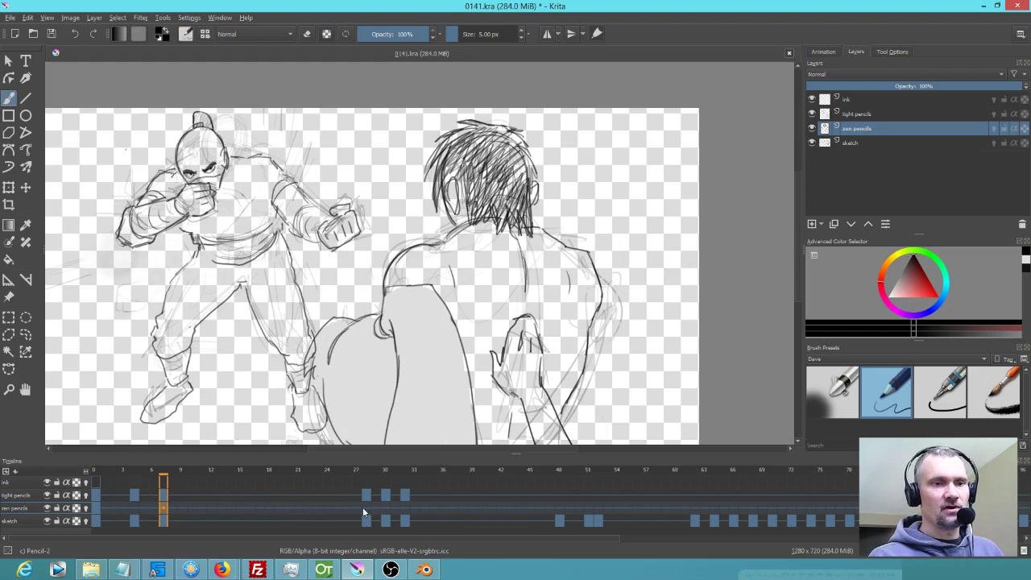
left_click(366, 508)
left_click(562, 508)
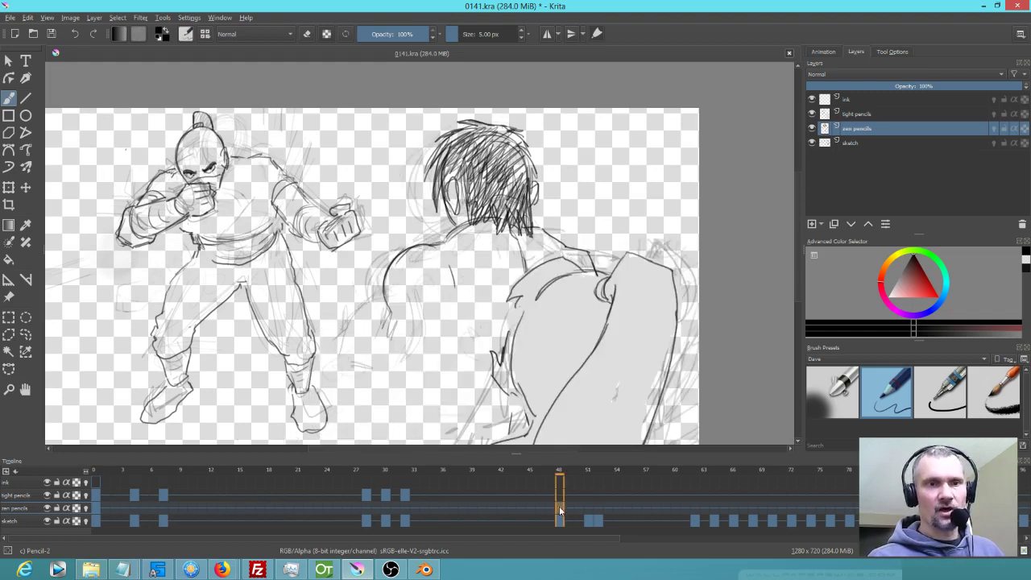
mouse_move(561, 474)
left_mouse_down()
mouse_move(384, 477)
mouse_move(560, 478)
left_mouse_up()
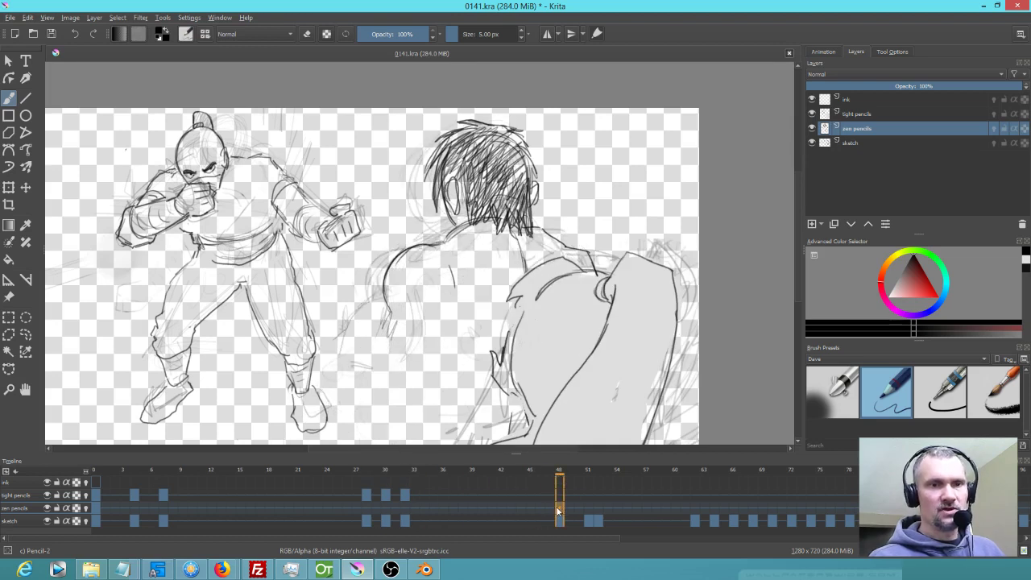
mouse_move(558, 510)
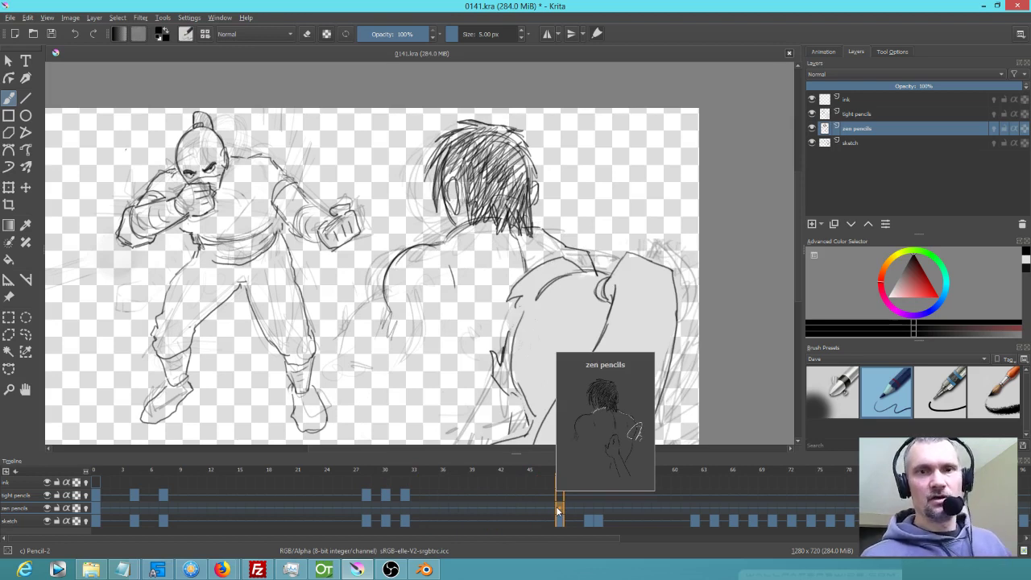
left_click(558, 510)
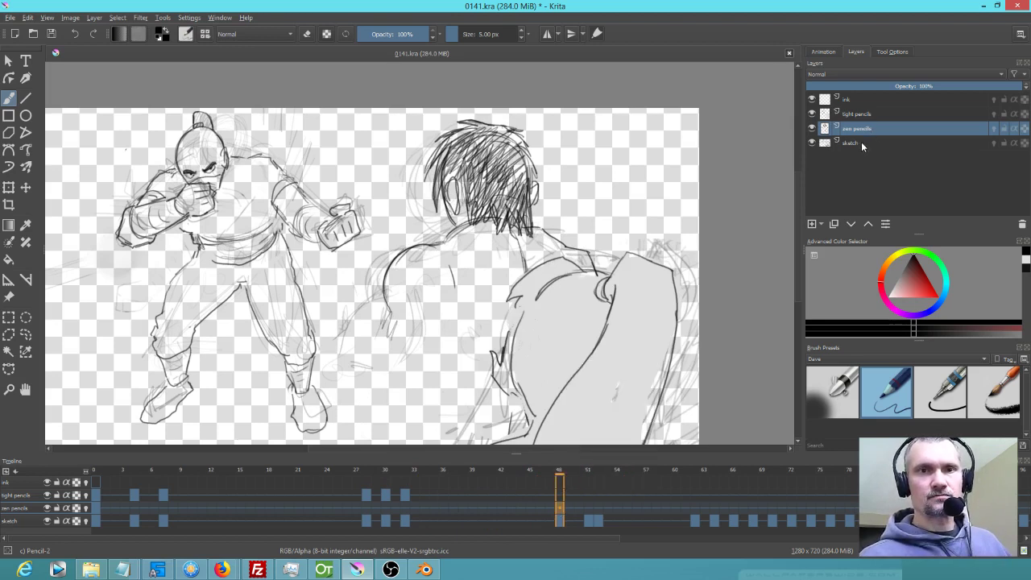
Move the sketch layer to the top of the layer stack and lock it
left_click(861, 142)
left_click(867, 224)
left_click(867, 224)
left_click(867, 223)
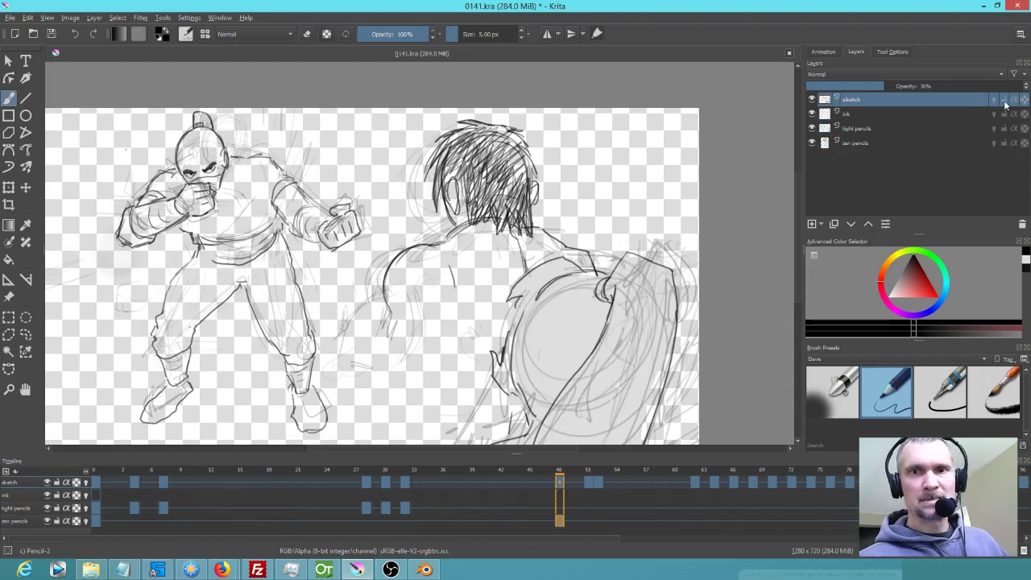
left_click(1003, 99)
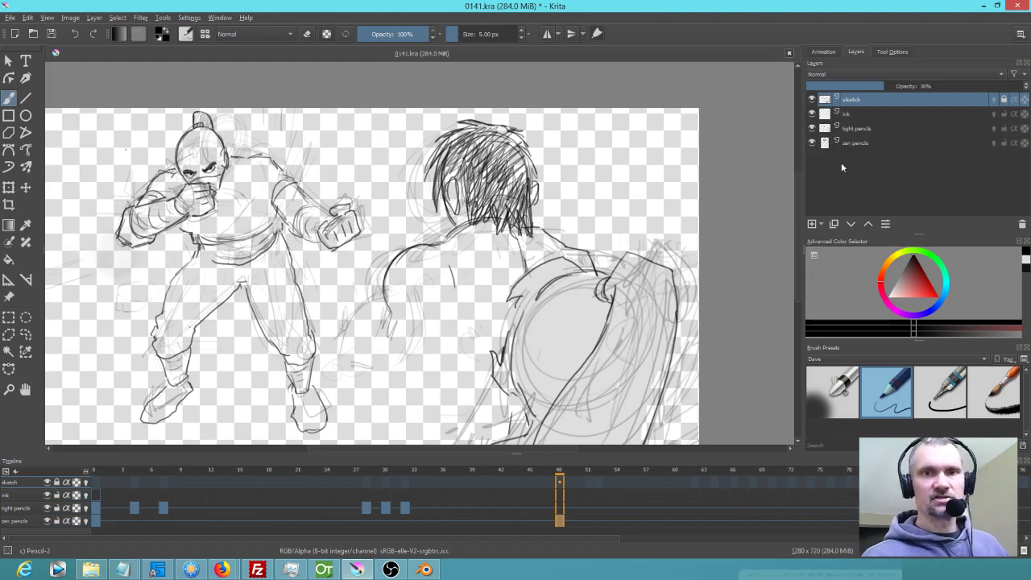
Toggle the zen pencils layer's visibility to compare its drawing with the sketch at frame 48
left_click(811, 143)
left_click(811, 143)
left_click(811, 144)
left_click(811, 144)
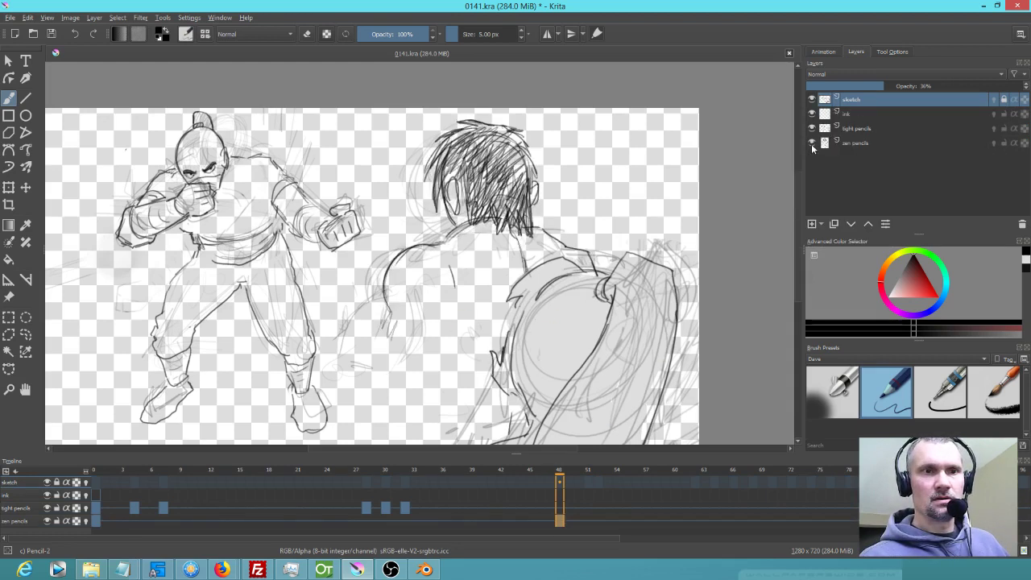
left_click(811, 143)
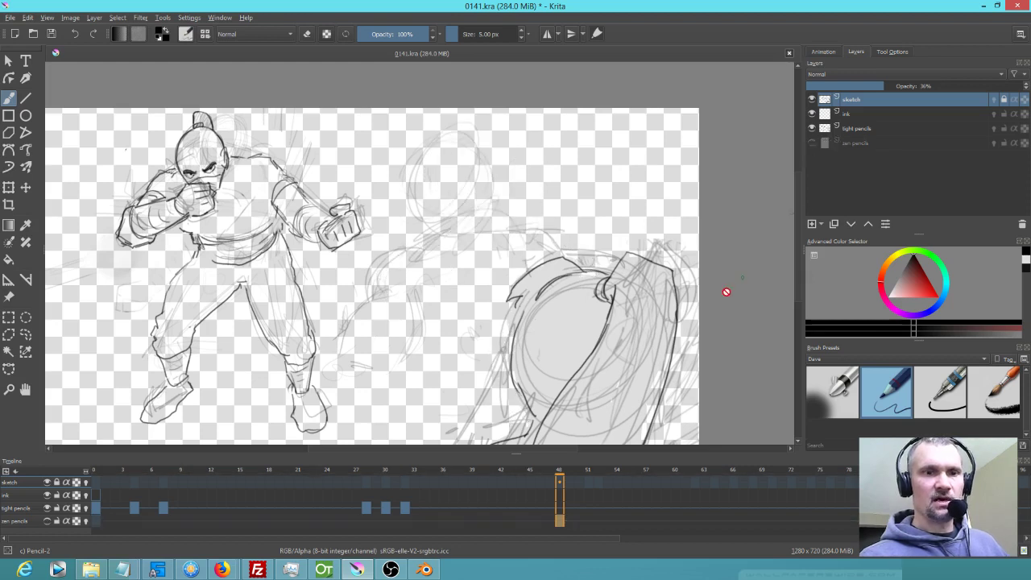
Go to frame 49, show the zen pencils layer and make it the active layer
mouse_move(559, 481)
left_mouse_down()
mouse_move(439, 482)
mouse_move(623, 482)
mouse_move(529, 482)
mouse_move(568, 485)
left_mouse_up()
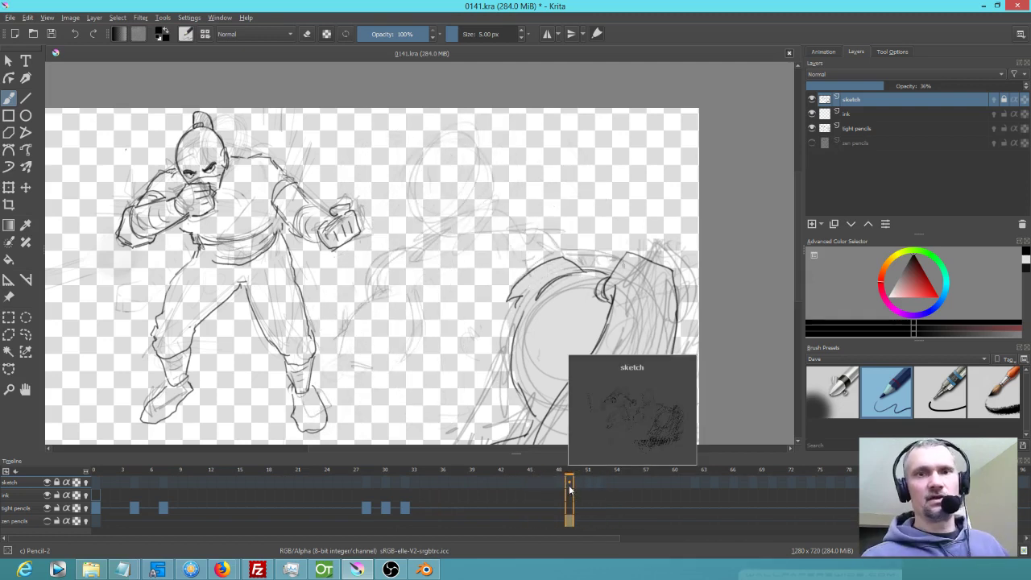
left_click(812, 143)
left_click(852, 144)
mouse_move(861, 128)
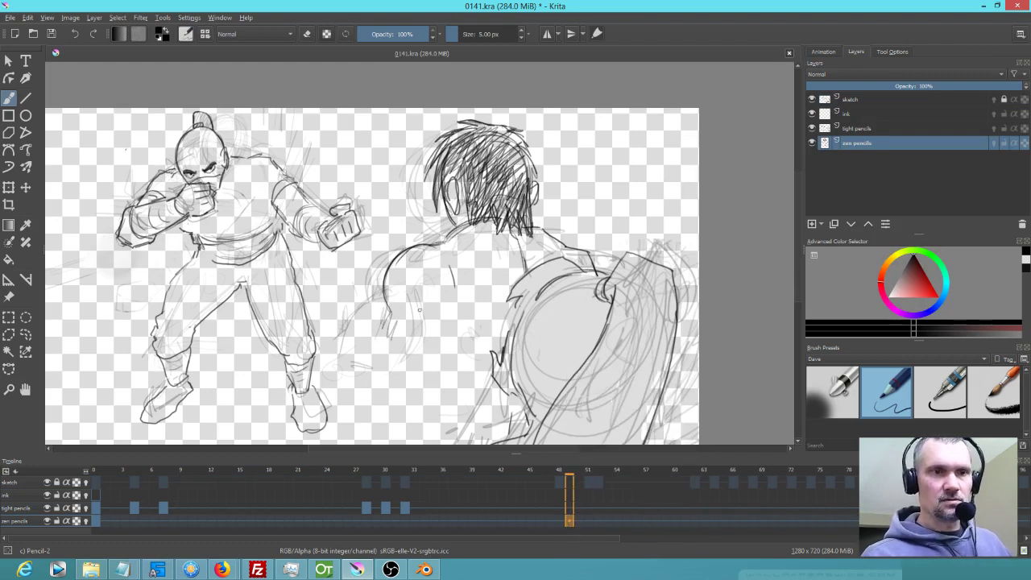
On the zen pencils layer at frame 0, hide the tight pencils layer and pencil the back-view character's left arm and adjoining torso side
left_click(95, 521)
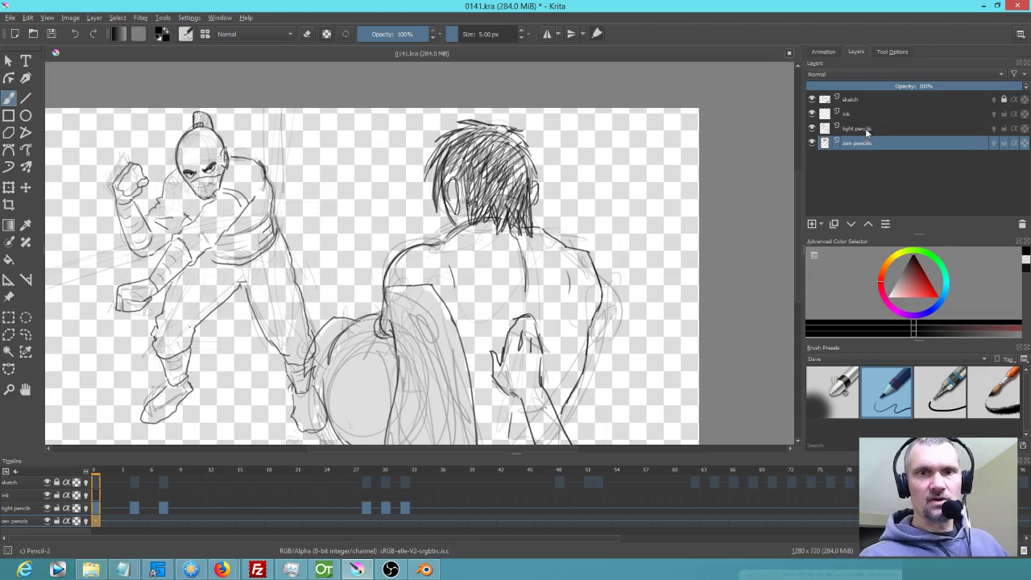
left_click(811, 128)
left_click_drag(390, 311, 372, 390)
mouse_move(381, 336)
left_mouse_down()
mouse_move(364, 424)
mouse_move(380, 416)
left_mouse_up()
mouse_move(447, 328)
left_mouse_down()
mouse_move(442, 352)
mouse_move(437, 329)
mouse_move(435, 381)
left_mouse_up()
left_click_drag(445, 365, 425, 385)
mouse_move(427, 356)
left_mouse_down()
mouse_move(409, 363)
mouse_move(417, 417)
mouse_move(353, 442)
left_mouse_up()
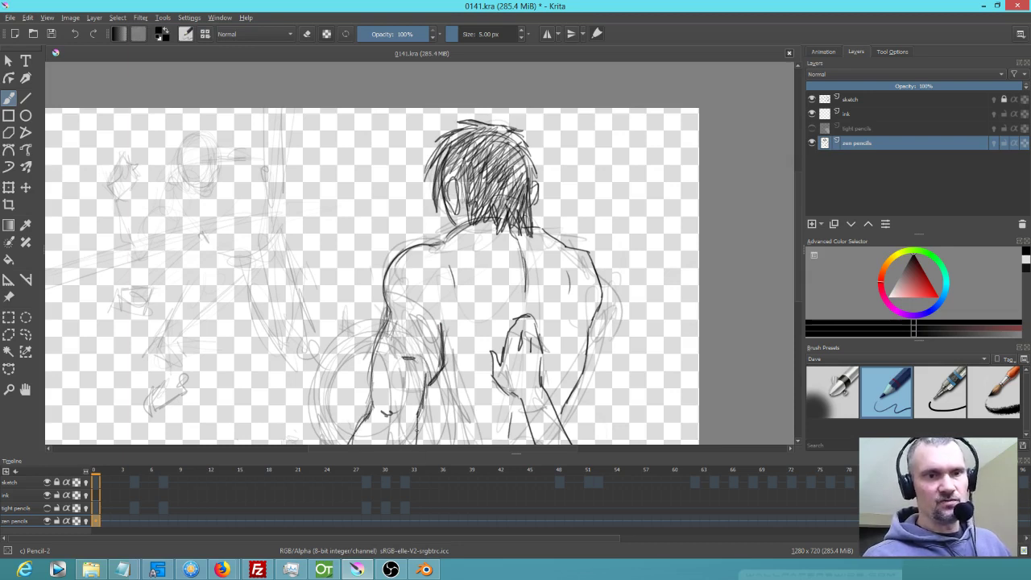
Darken the left elbow and pencil the waist folds and the lower edges of the right arm at frame 0
mouse_move(372, 400)
left_mouse_down()
mouse_move(354, 443)
mouse_move(357, 424)
left_mouse_up()
mouse_move(453, 375)
left_mouse_down()
mouse_move(439, 395)
mouse_move(448, 405)
left_mouse_up()
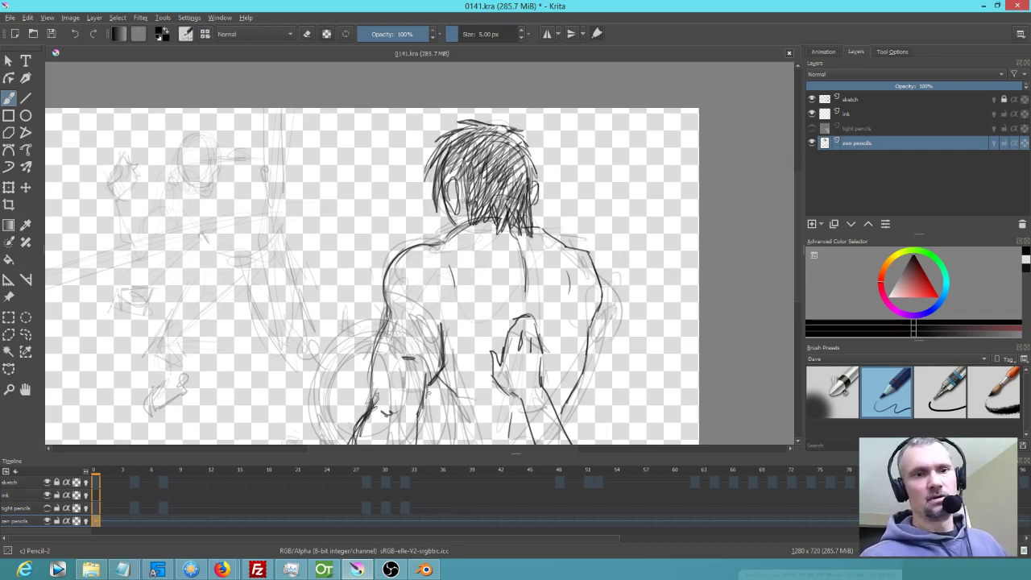
left_click_drag(424, 343, 432, 407)
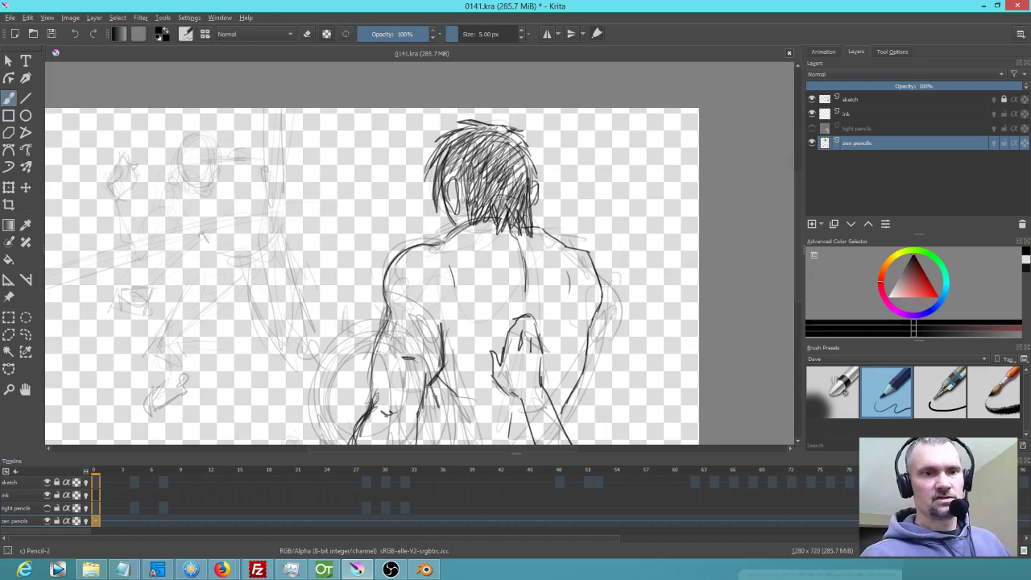
mouse_move(429, 388)
left_mouse_down()
mouse_move(444, 443)
mouse_move(435, 443)
mouse_move(440, 430)
mouse_move(428, 424)
mouse_move(452, 443)
left_mouse_up()
left_click_drag(592, 336, 555, 440)
mouse_move(551, 403)
left_mouse_down()
mouse_move(572, 443)
mouse_move(555, 443)
left_mouse_up()
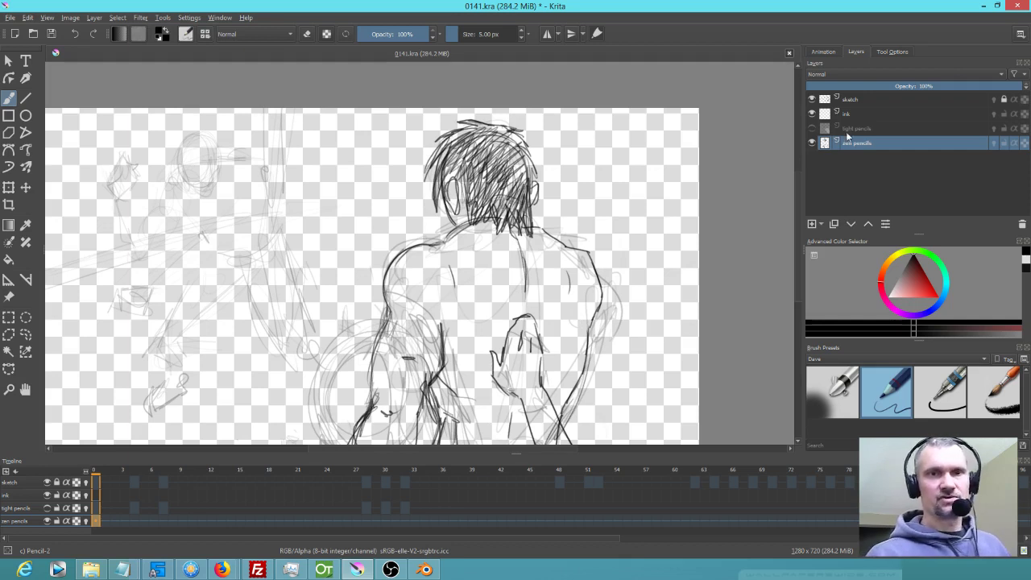
Show the tight pencils layer and add blank keyframes at frames 48 and 51 on the zen pencils layer
left_click(811, 128)
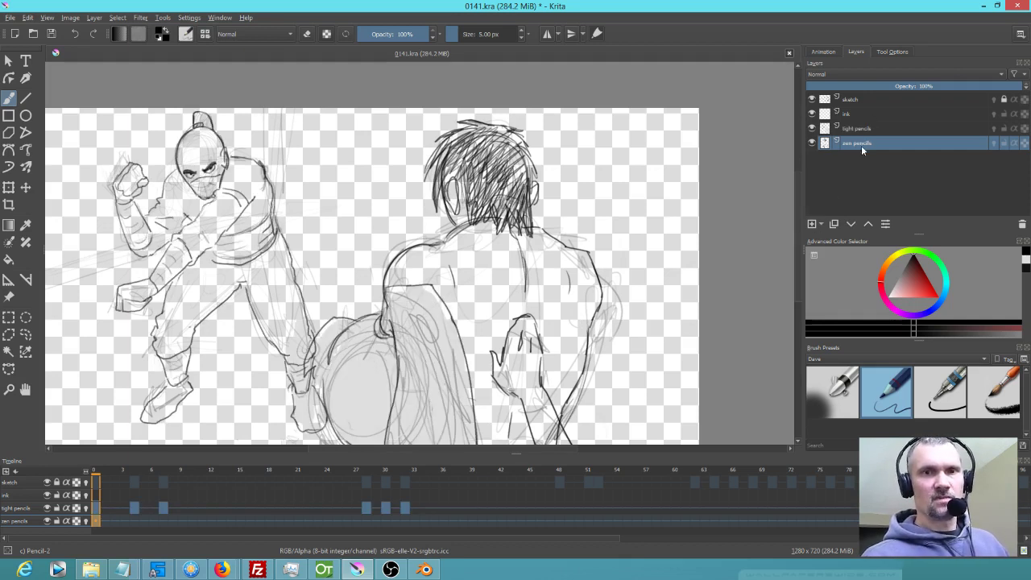
mouse_move(100, 475)
left_mouse_down()
mouse_move(270, 481)
mouse_move(575, 467)
mouse_move(549, 467)
mouse_move(559, 469)
left_mouse_up()
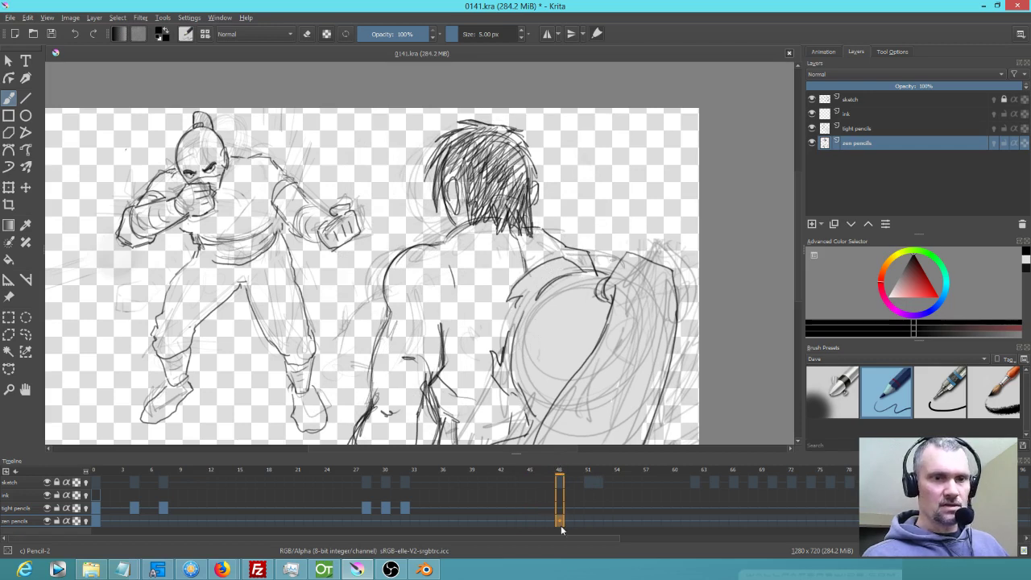
left_click_drag(568, 478, 588, 476)
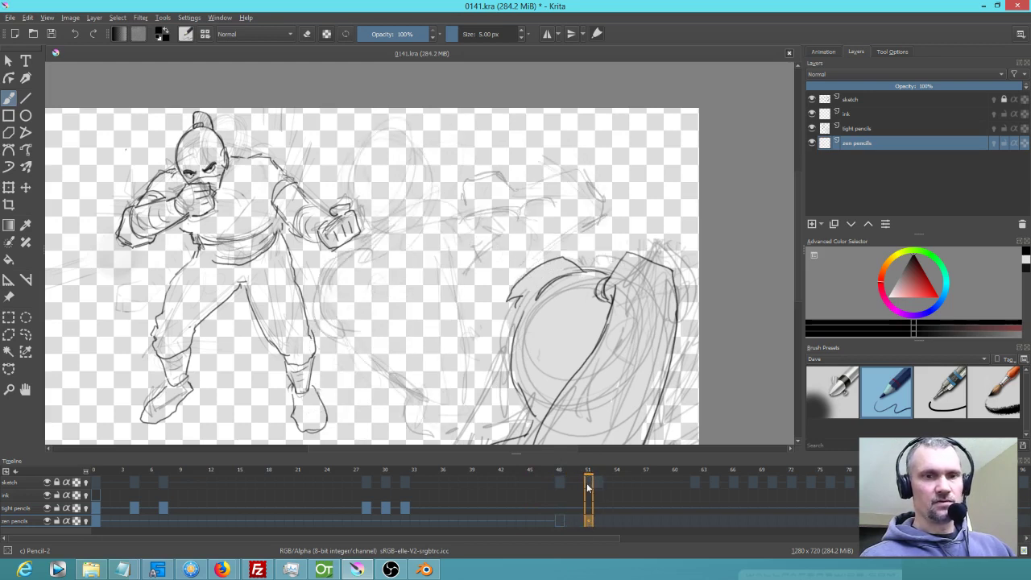
mouse_move(588, 478)
left_mouse_down()
mouse_move(560, 480)
mouse_move(586, 480)
left_mouse_up()
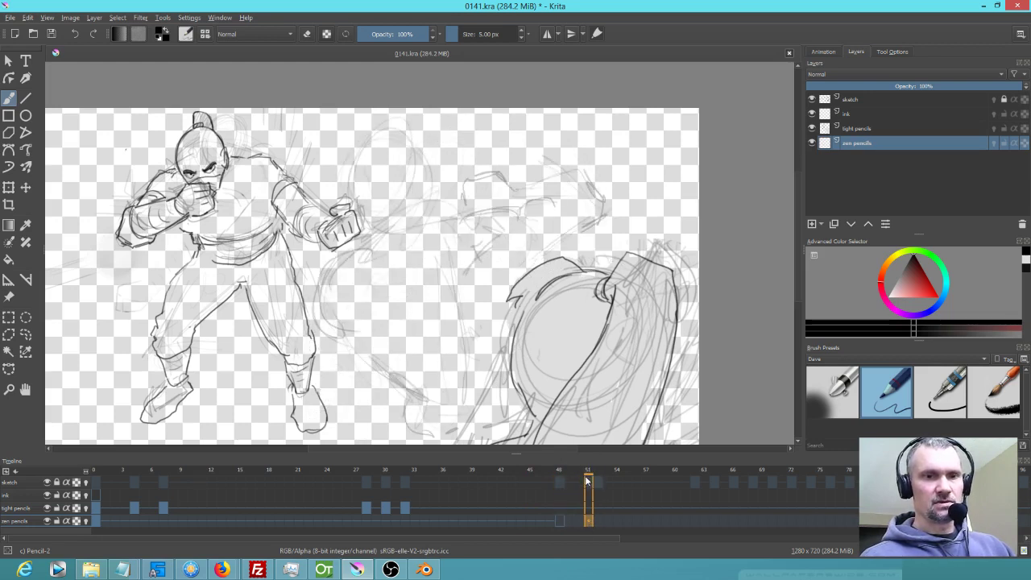
left_click_drag(591, 479, 616, 484)
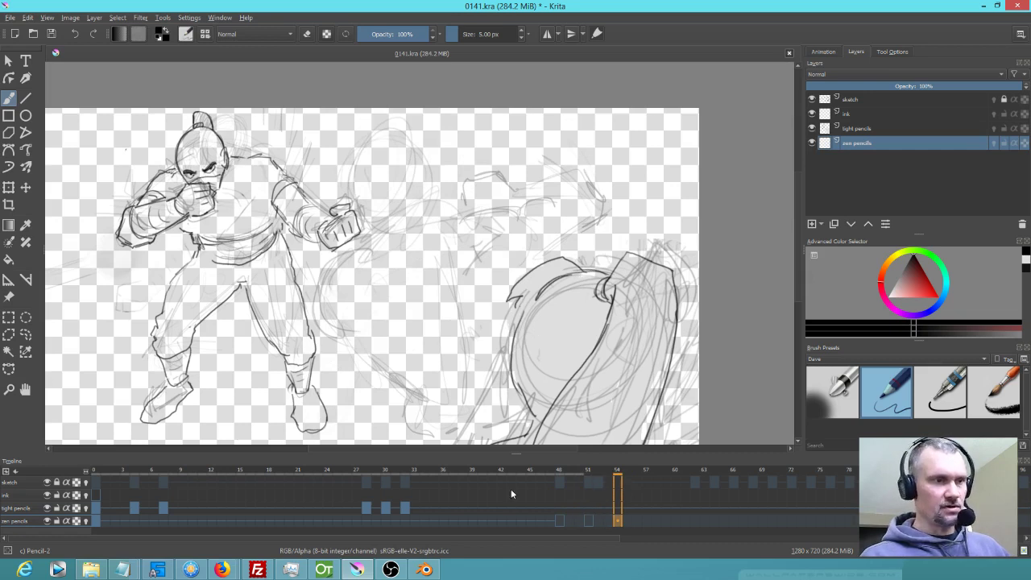
Unlock the sketch layer, hide the other layers, and remove the sketch keyframe at frame 52
left_click(1003, 99)
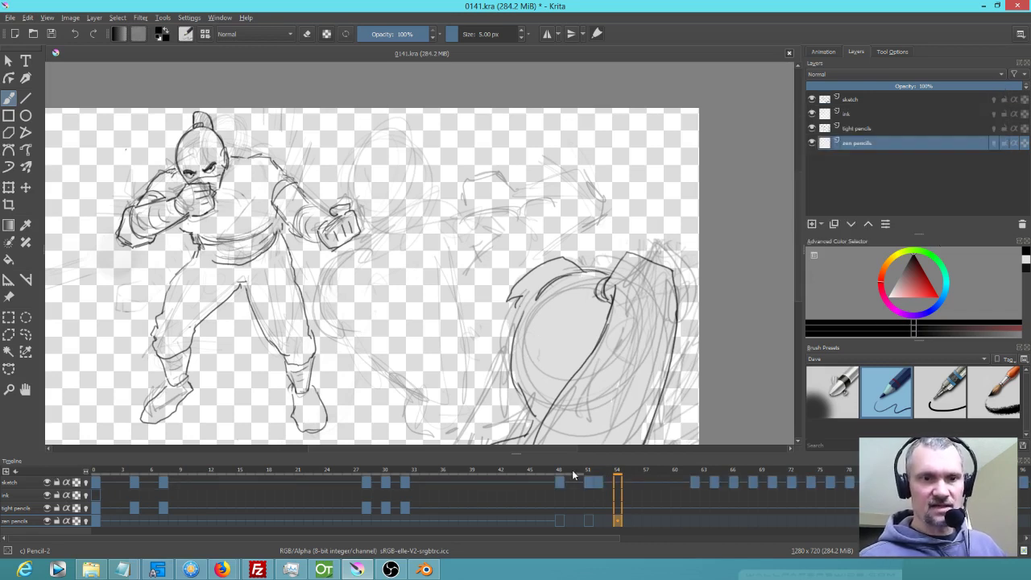
left_click_drag(812, 113, 813, 143)
left_click(600, 475)
mouse_move(603, 475)
left_mouse_down()
mouse_move(554, 475)
mouse_move(615, 479)
mouse_move(600, 484)
left_mouse_up()
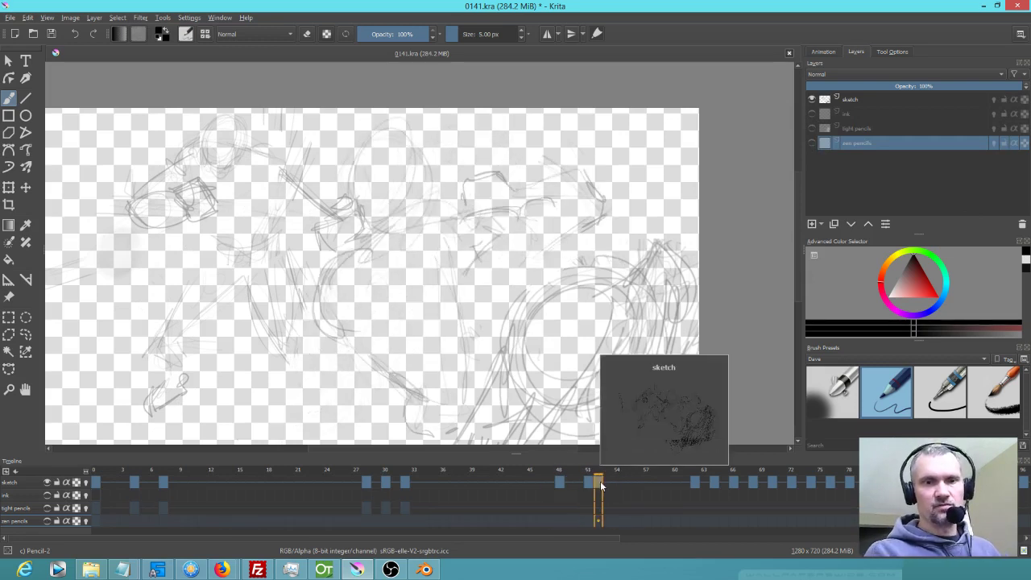
right_click(600, 483)
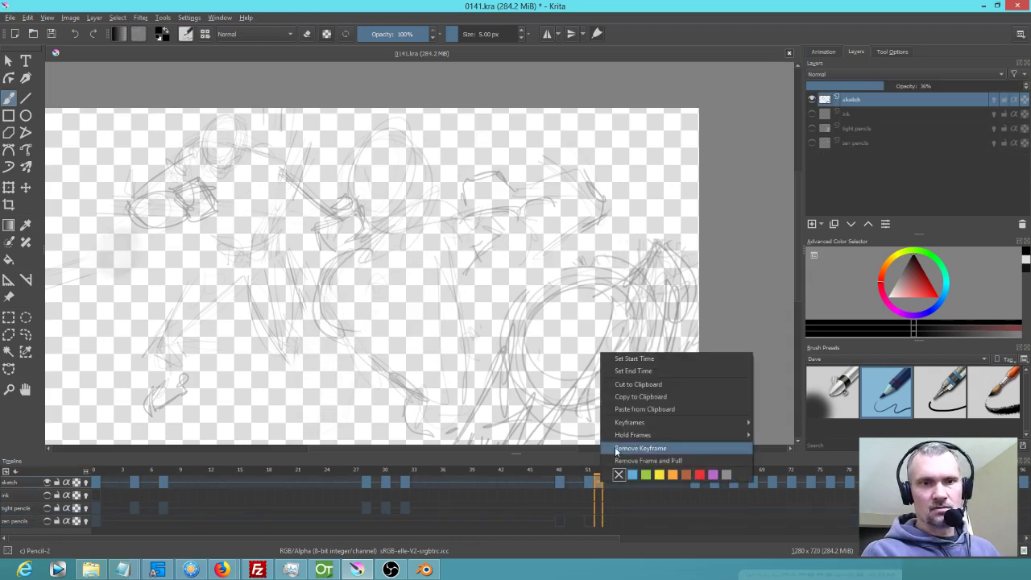
left_click(616, 448)
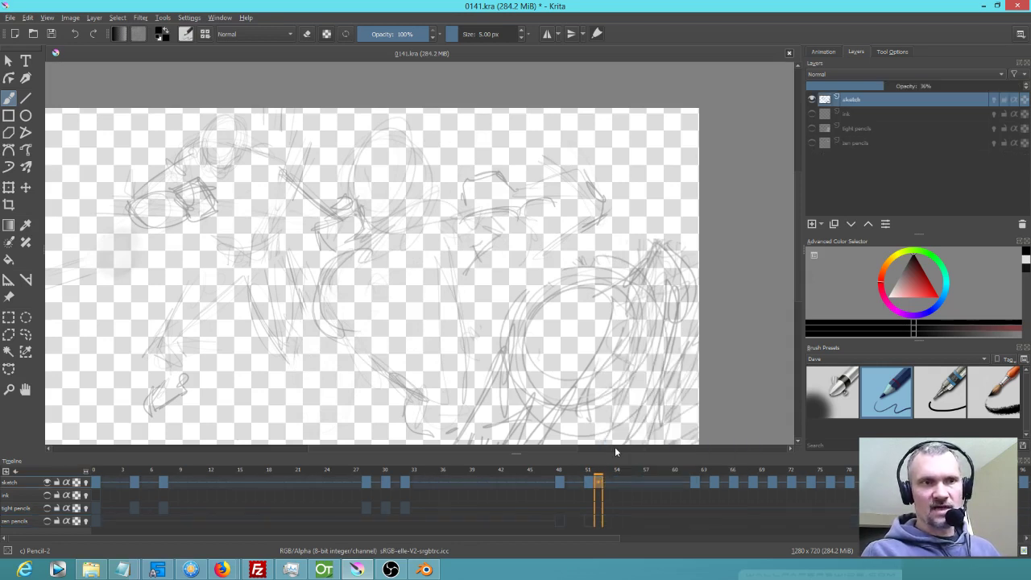
Show the ink, tight pencils and zen pencils layers, then go to frame 48 with zen pencils active
left_click(812, 128)
left_click(811, 143)
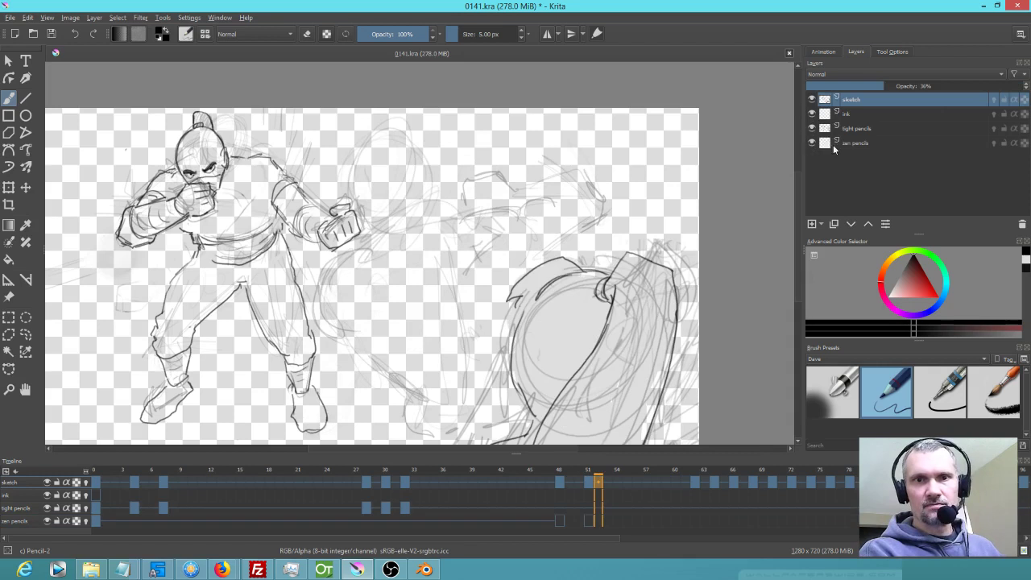
left_click(842, 145)
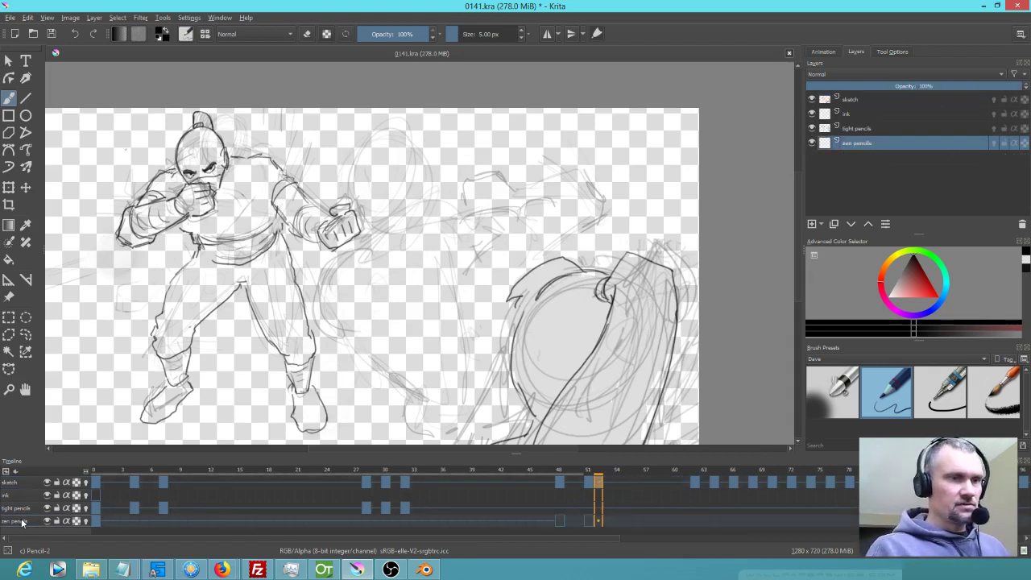
mouse_move(560, 525)
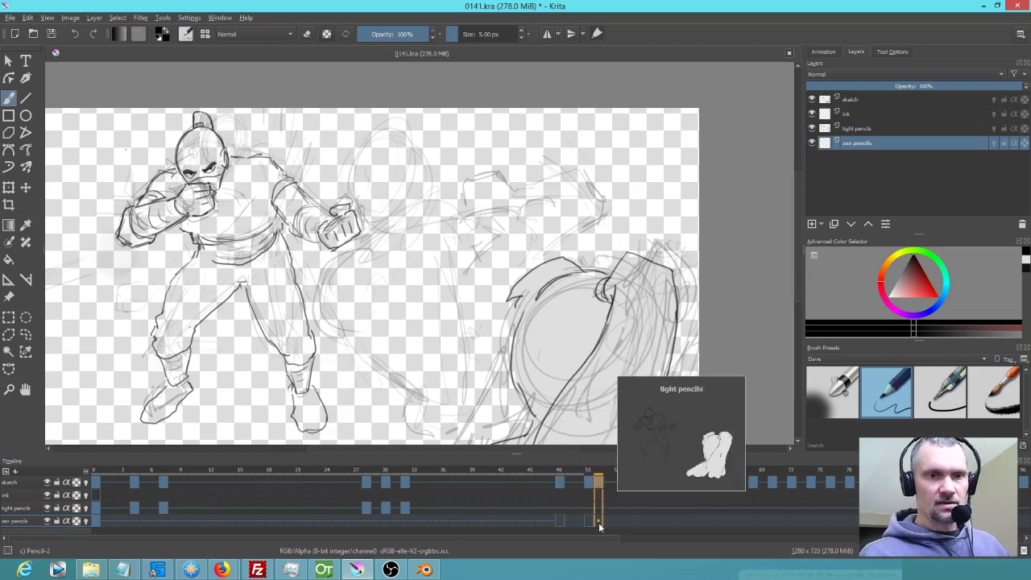
left_click(588, 520)
mouse_move(620, 470)
left_mouse_down()
mouse_move(714, 471)
mouse_move(560, 475)
left_mouse_up()
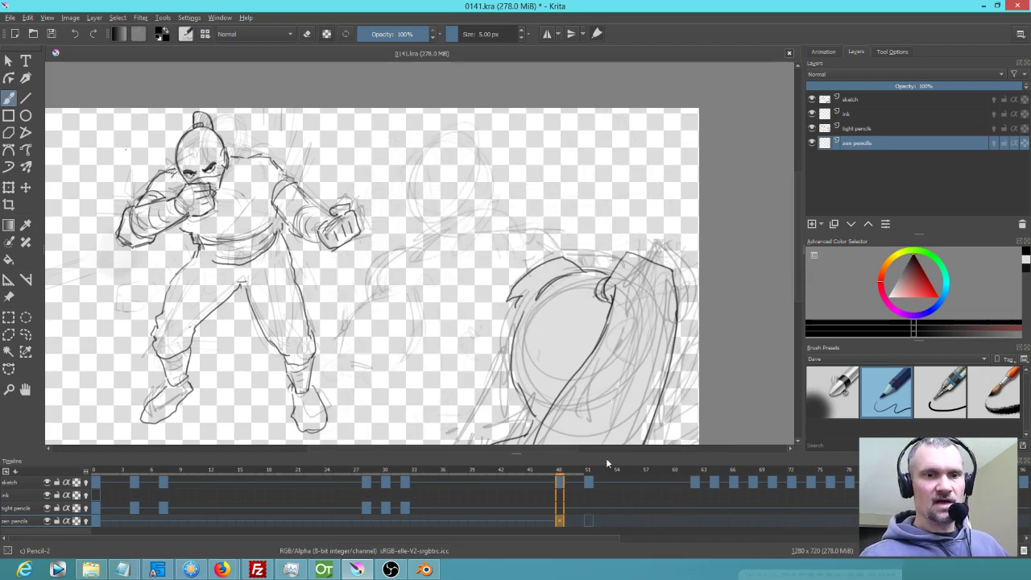
left_click(558, 475)
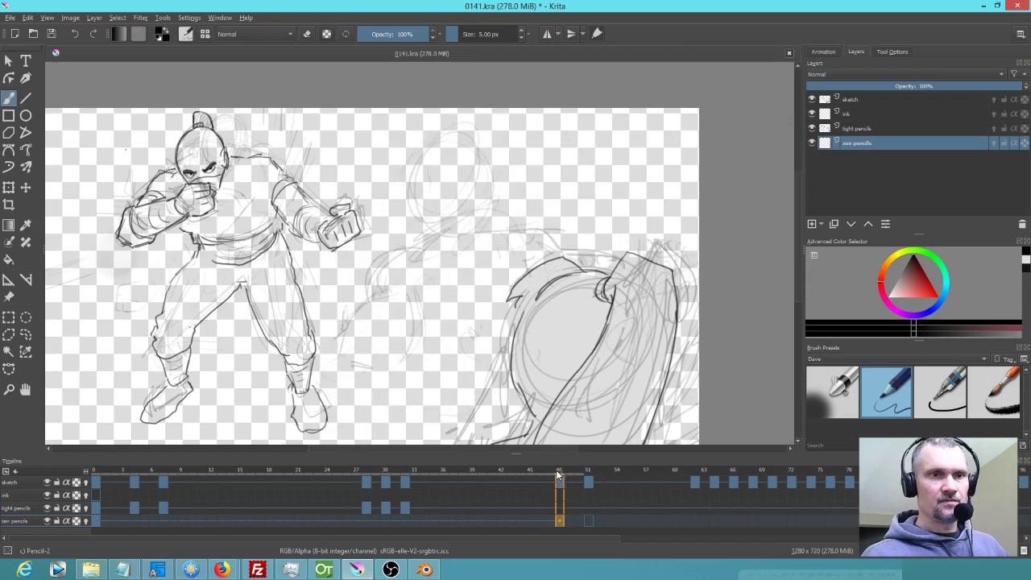
Pencil the back-view character's neck and upper shoulder line at frame 48, flipping to the neighbouring frame to compare
mouse_move(475, 216)
left_mouse_down()
mouse_move(433, 240)
mouse_move(443, 223)
left_mouse_up()
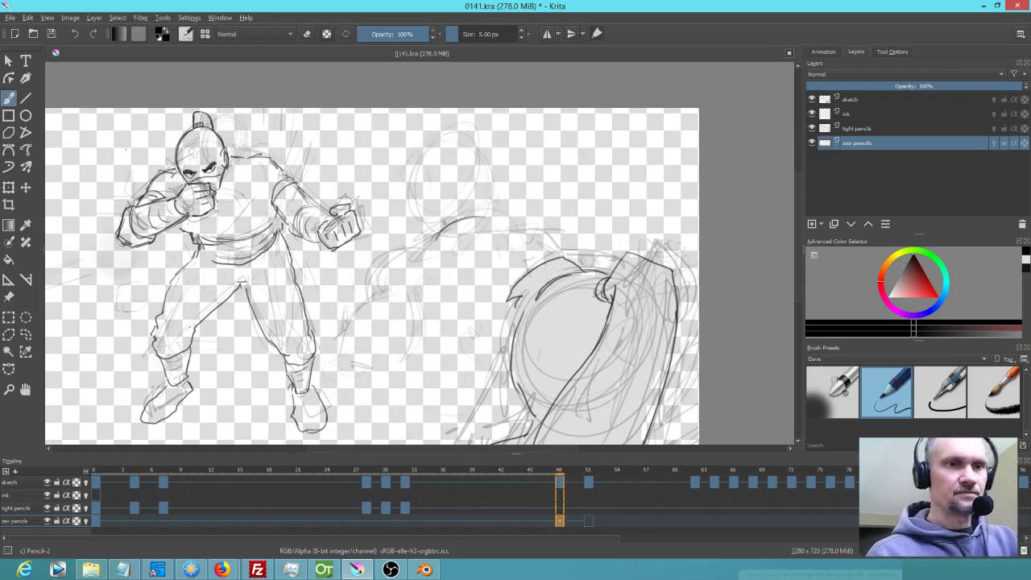
key("Left")
key("Right")
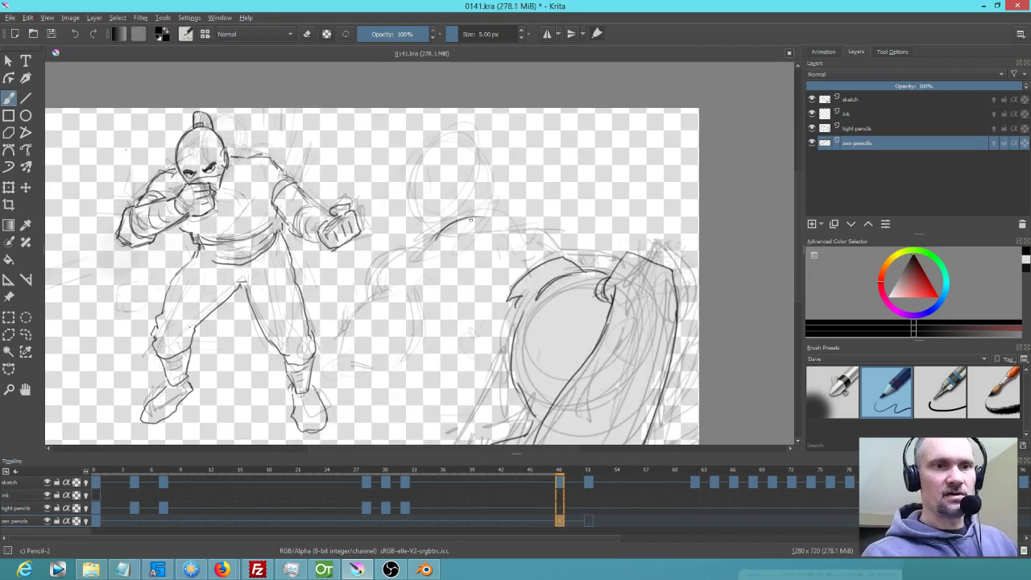
key("Left")
key("Right")
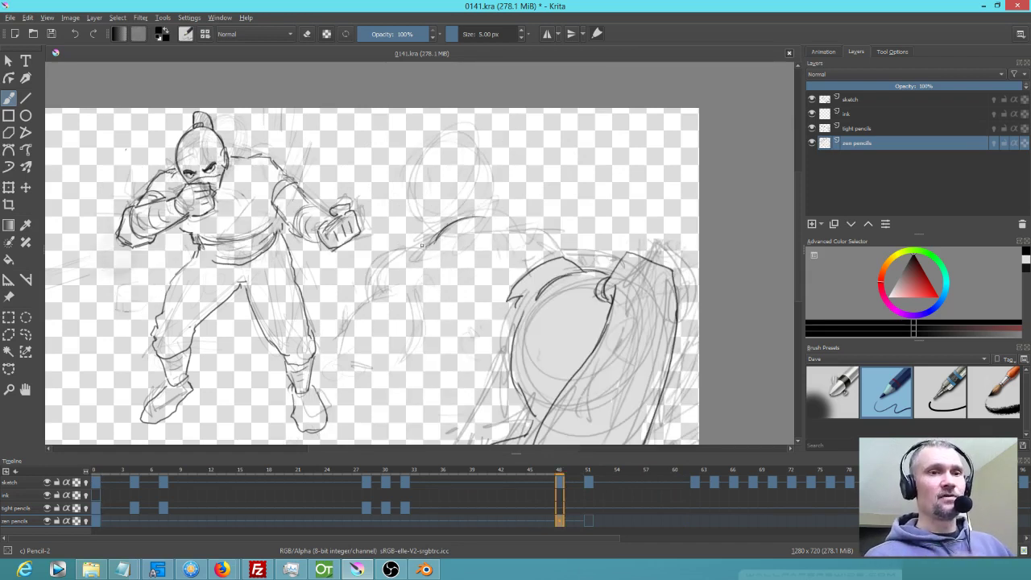
key("Left")
key("Right")
Pencil the left shoulder and both edges of the left upper arm over the sketch at frame 48
mouse_move(424, 248)
left_mouse_down()
mouse_move(380, 260)
mouse_move(372, 295)
left_mouse_up()
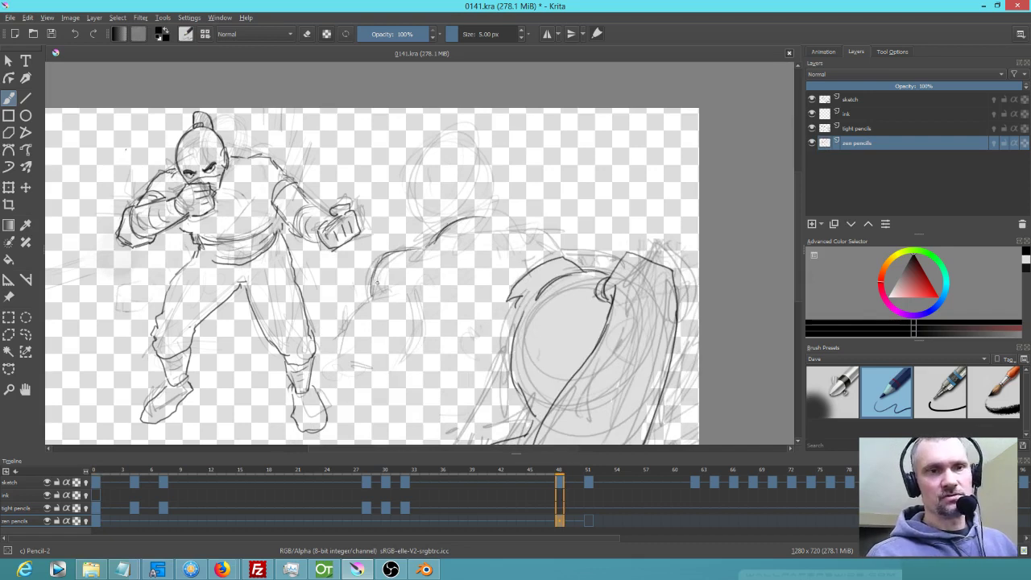
mouse_move(373, 304)
left_mouse_down()
mouse_move(340, 372)
mouse_move(373, 363)
mouse_move(380, 377)
left_mouse_up()
mouse_move(412, 311)
left_mouse_down()
mouse_move(418, 342)
mouse_move(401, 364)
left_mouse_up()
left_click_drag(416, 329, 398, 372)
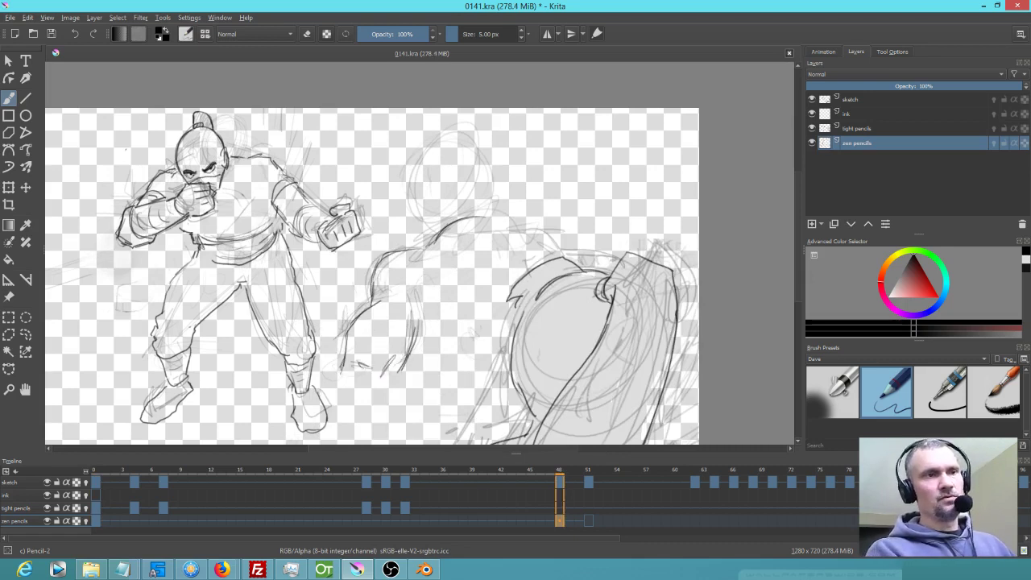
Search the keyboard shortcut settings for "next" and close the settings without changing anything
left_click(192, 19)
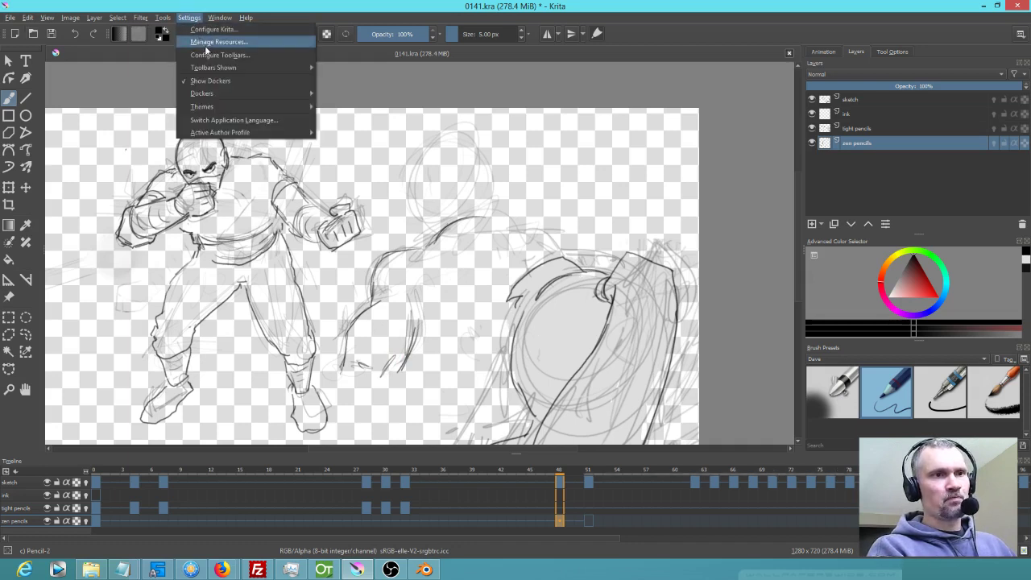
left_click(211, 29)
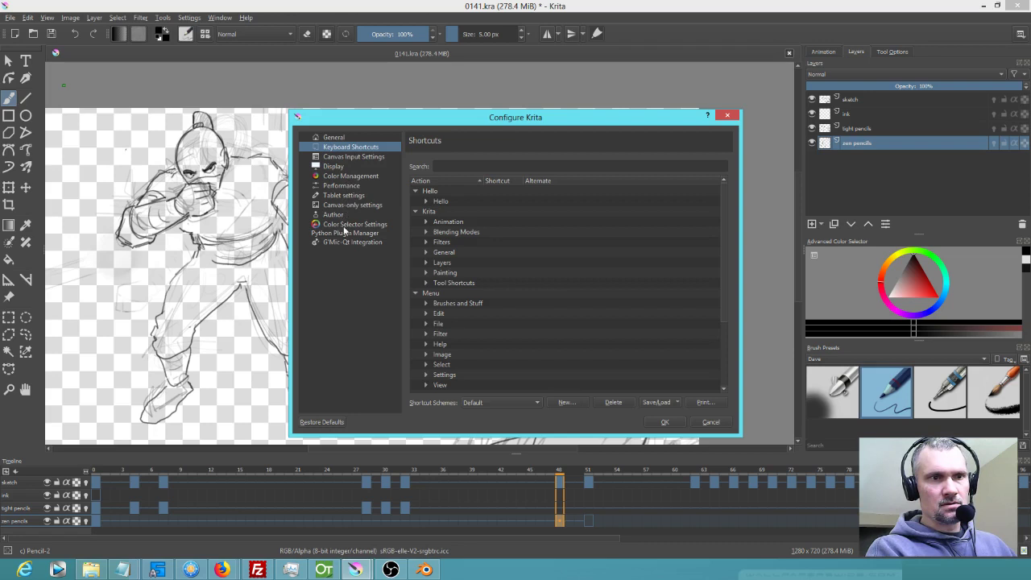
left_click(475, 165)
type("next")
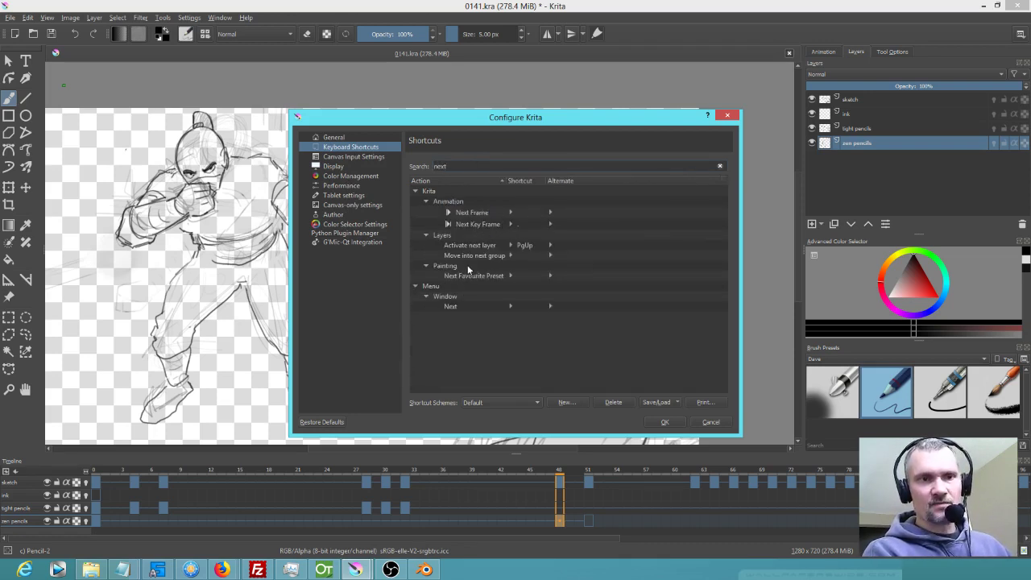
left_click(727, 115)
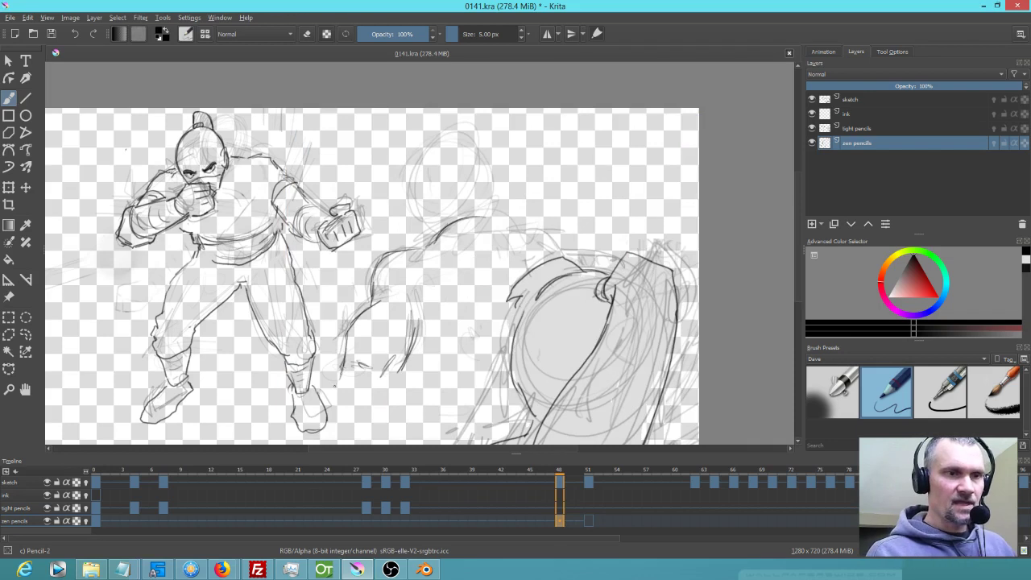
Try to pencil the left forearm and hand below the elbow at frame 48
left_click_drag(330, 388, 333, 443)
left_click_drag(383, 387, 388, 443)
mouse_move(396, 366)
left_mouse_down()
mouse_move(383, 411)
mouse_move(391, 445)
mouse_move(363, 444)
left_mouse_up()
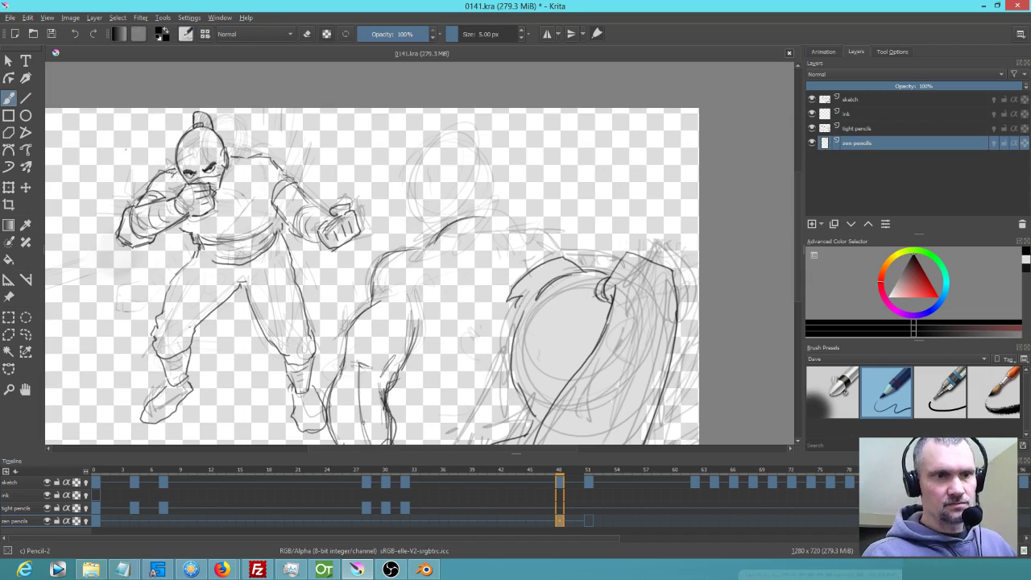
left_click_drag(344, 385, 359, 397)
mouse_move(358, 377)
left_mouse_down()
mouse_move(346, 393)
mouse_move(364, 334)
left_mouse_up()
mouse_move(362, 332)
left_mouse_down()
mouse_move(372, 363)
mouse_move(387, 360)
left_mouse_up()
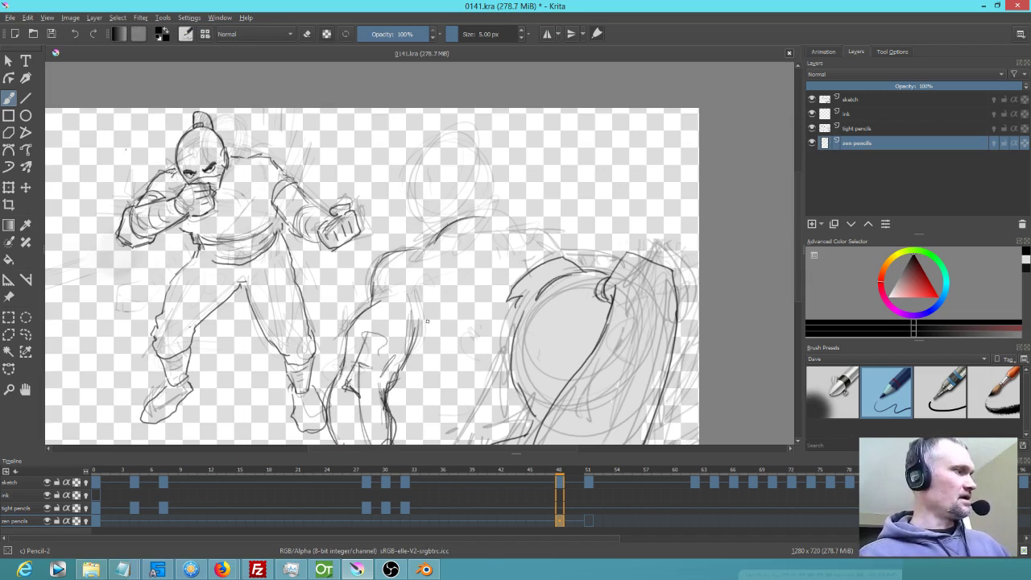
Select the forearm and elbow lines with a freehand selection, delete them, and clear the selection
key("ctrl+r")
mouse_move(432, 329)
left_mouse_down()
mouse_move(353, 384)
mouse_move(333, 463)
mouse_move(428, 331)
left_mouse_up()
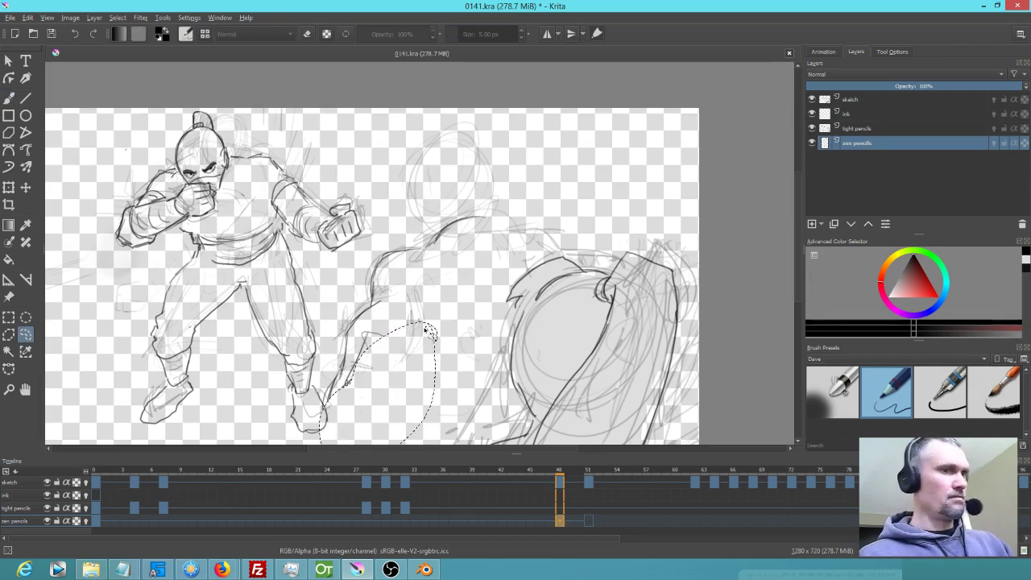
key("ctrl+shift+a")
mouse_move(368, 345)
left_mouse_down()
mouse_move(396, 335)
mouse_move(369, 346)
left_mouse_up()
key("Delete")
key("ctrl+shift+a")
Redraw the left elbow and raised forearm of the back-view character with the brush at frame 48
key("b")
mouse_move(360, 334)
left_mouse_down()
mouse_move(389, 358)
mouse_move(416, 318)
mouse_move(419, 368)
mouse_move(338, 409)
mouse_move(339, 443)
left_mouse_up()
left_click_drag(337, 400, 358, 443)
mouse_move(390, 410)
left_mouse_down()
mouse_move(396, 424)
mouse_move(345, 443)
mouse_move(338, 399)
mouse_move(337, 435)
mouse_move(357, 444)
mouse_move(396, 419)
left_mouse_up()
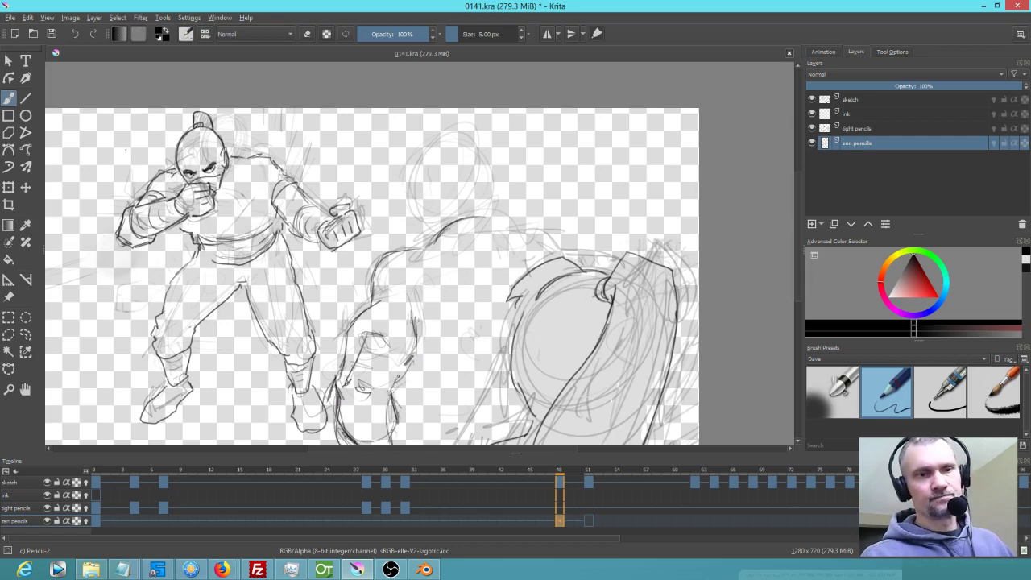
Pencil the torso side with its waist folds, add the right shoulder line, and strengthen the neck line at frame 48
mouse_move(422, 347)
left_mouse_down()
mouse_move(441, 365)
mouse_move(419, 397)
mouse_move(443, 443)
mouse_move(412, 372)
mouse_move(430, 403)
left_mouse_up()
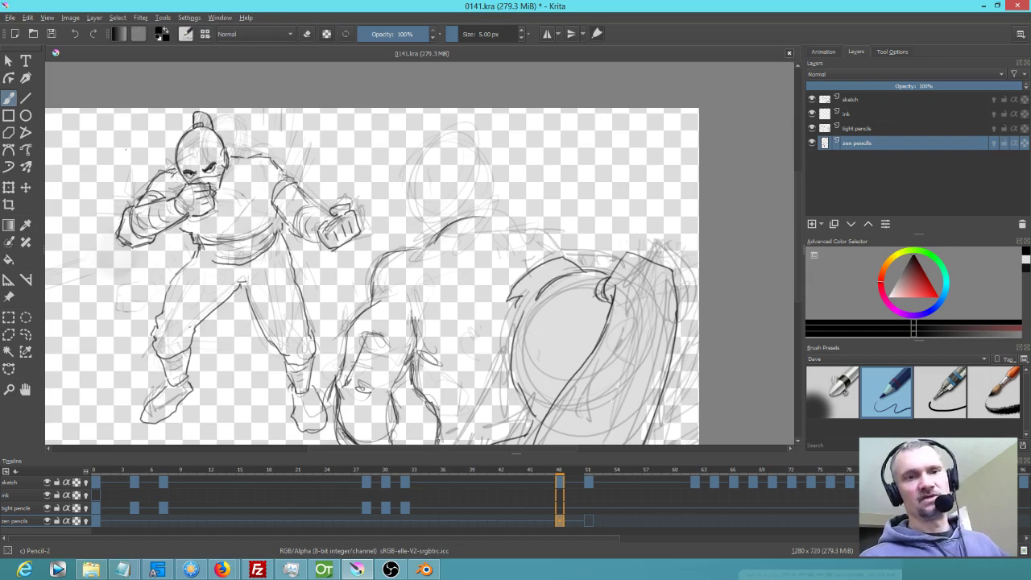
mouse_move(426, 246)
left_mouse_down()
mouse_move(483, 219)
mouse_move(504, 223)
mouse_move(512, 270)
left_mouse_up()
mouse_move(509, 234)
left_mouse_down()
mouse_move(542, 230)
mouse_move(581, 267)
left_mouse_up()
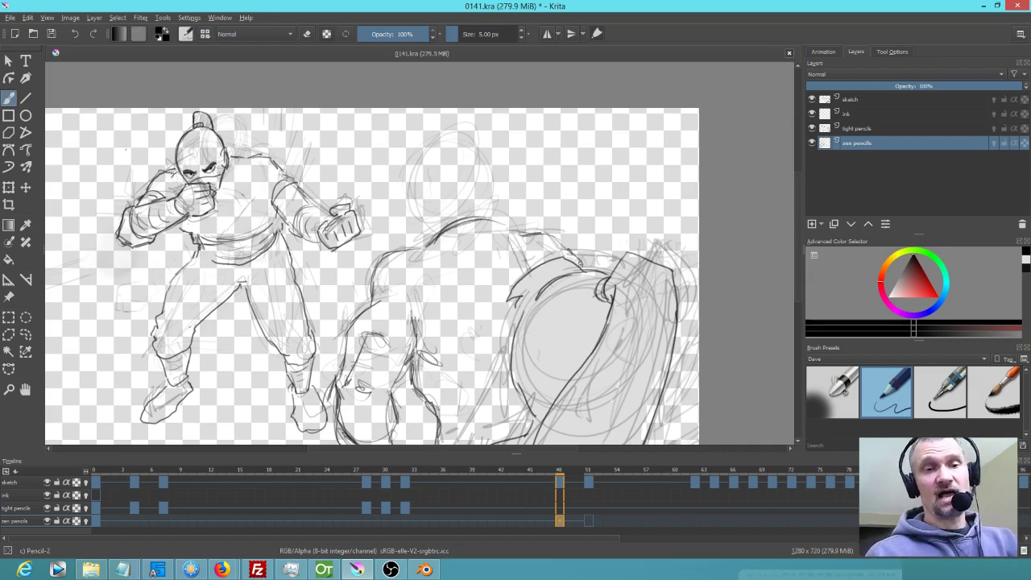
mouse_move(483, 220)
left_mouse_down()
mouse_move(422, 247)
mouse_move(464, 229)
left_mouse_up()
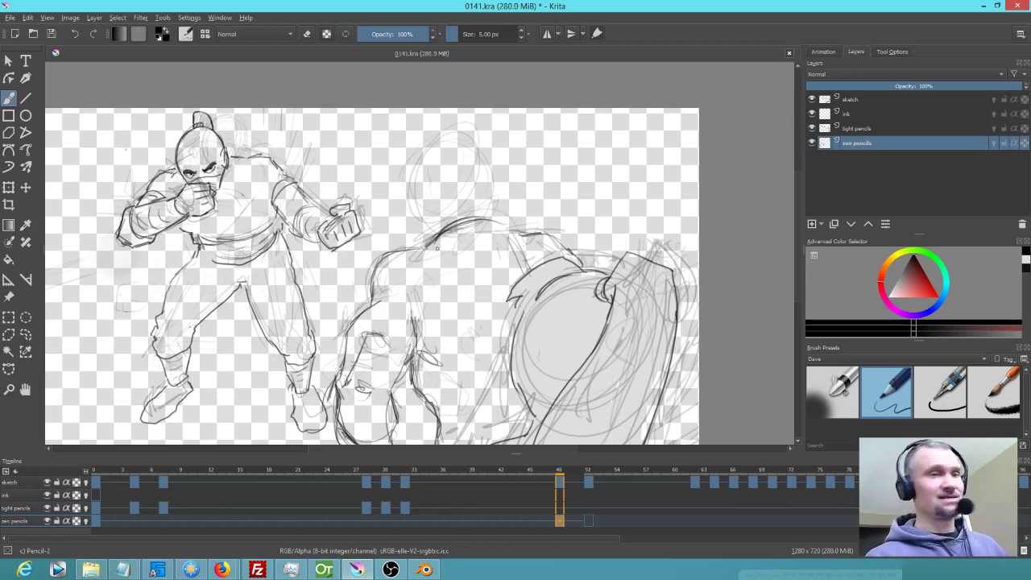
Erase the heavy neckline of the back-view character at frame 48 and redraw it with thinner pencil lines and nape hair strands
key("e")
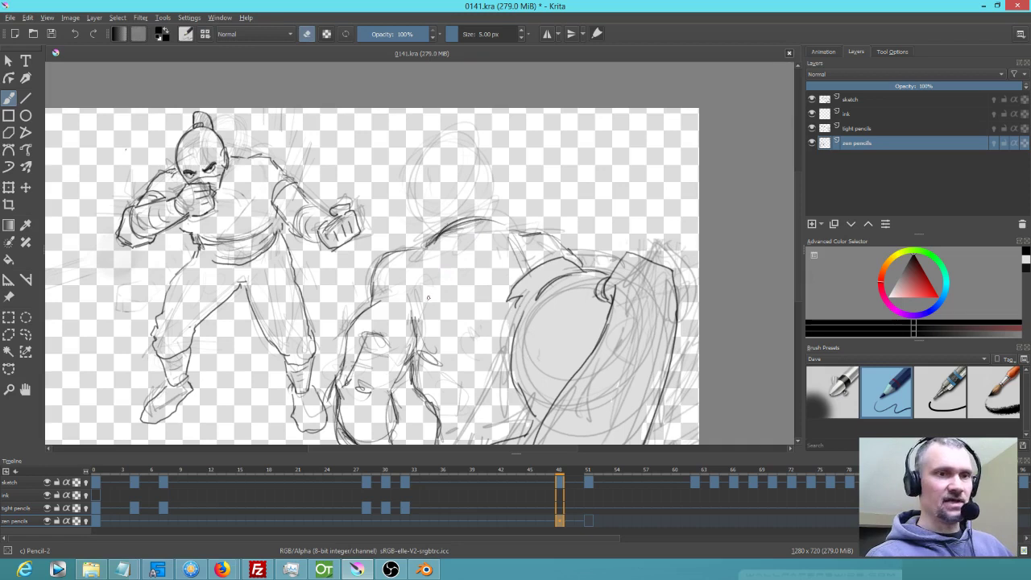
mouse_move(475, 250)
left_mouse_down()
mouse_move(434, 240)
mouse_move(481, 220)
left_mouse_up()
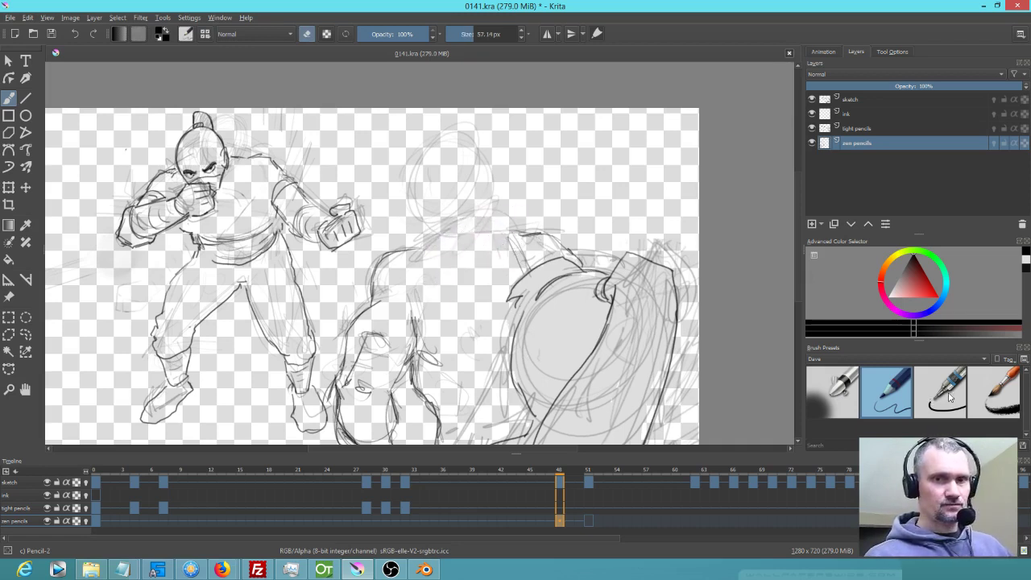
key("e")
mouse_move(422, 247)
left_mouse_down()
mouse_move(499, 230)
mouse_move(483, 206)
mouse_move(500, 218)
left_mouse_up()
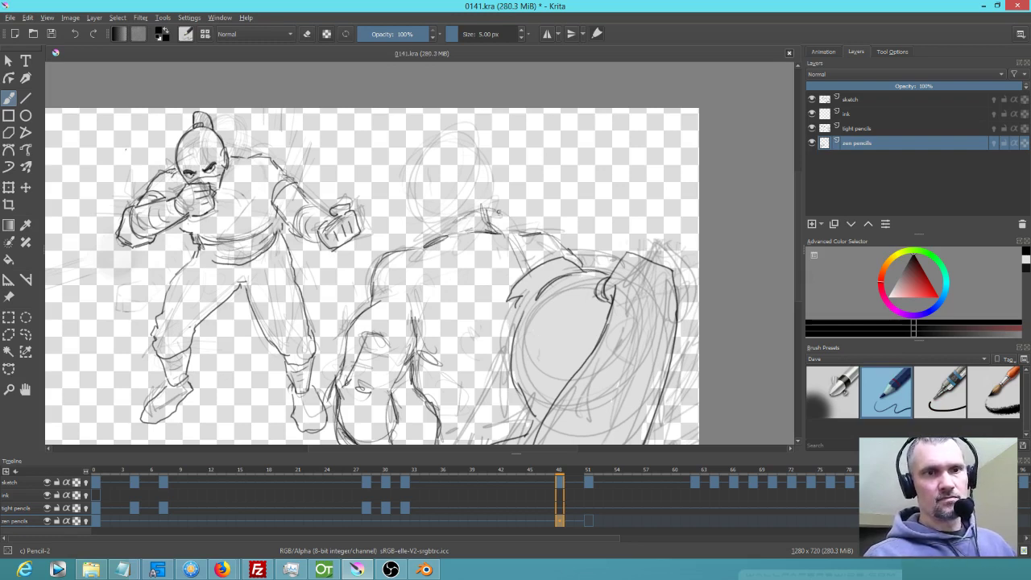
Flip between neighbouring frames as a reference and pencil the crown and upper-left hair edge of the head at frame 48
key("Right")
key("Left")
key("Right")
key("Left")
key("Right")
key("Left")
mouse_move(407, 147)
left_mouse_down()
mouse_move(403, 172)
mouse_move(411, 149)
left_mouse_up()
key("Right")
key("Left")
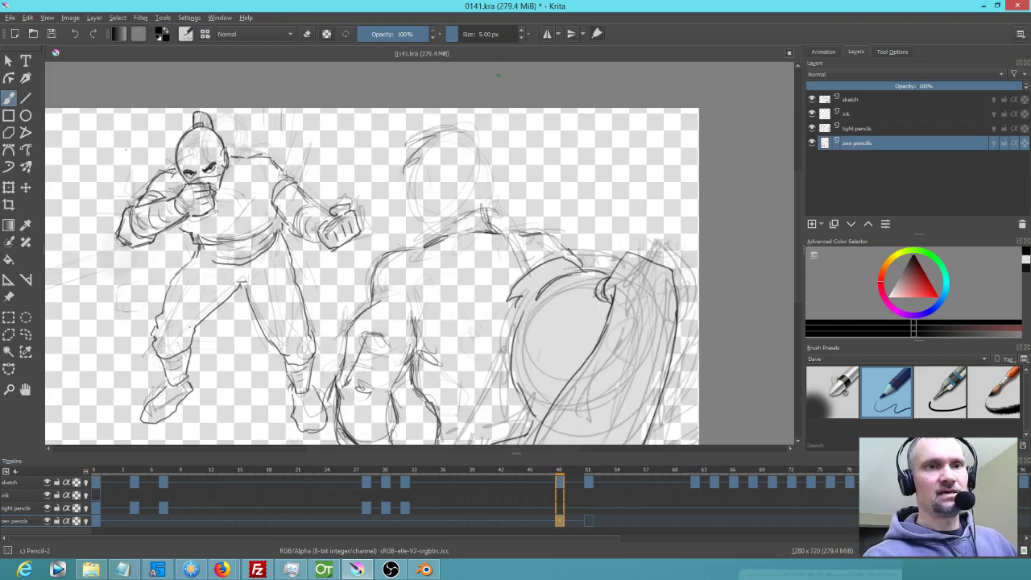
Pencil the right side of the hair, the left ear and the nape at frame 48, comparing them with neighbouring frames and frame 0
left_click_drag(477, 133, 505, 200)
key("Right")
key("Left")
left_click_drag(495, 158, 497, 222)
key("Right")
key("Left")
left_click_drag(420, 207, 431, 215)
mouse_move(416, 170)
left_mouse_down()
mouse_move(410, 204)
mouse_move(436, 234)
mouse_move(504, 234)
left_mouse_up()
key("Right")
key("Left")
left_click_drag(501, 158, 509, 224)
key("Home")
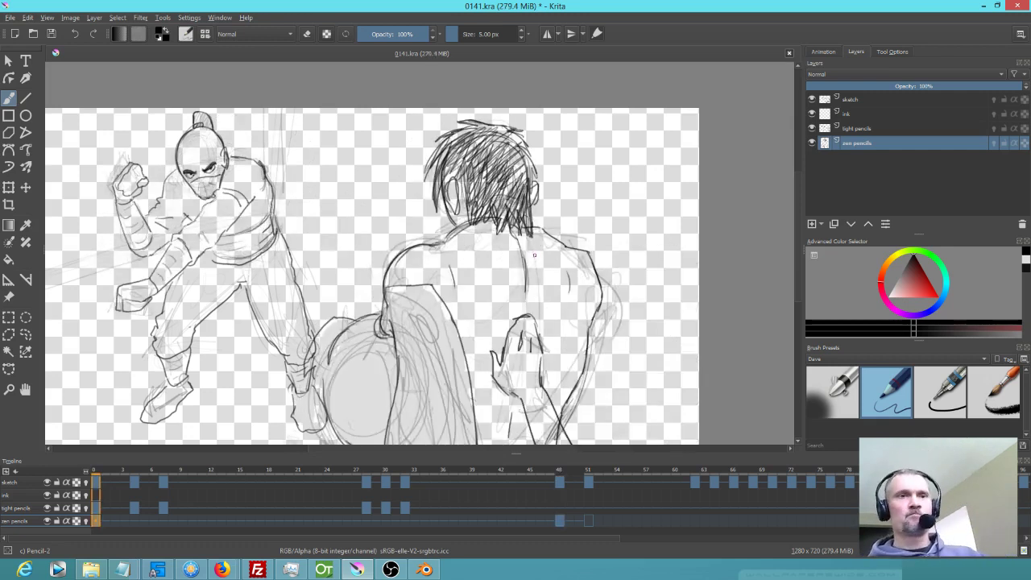
key("End")
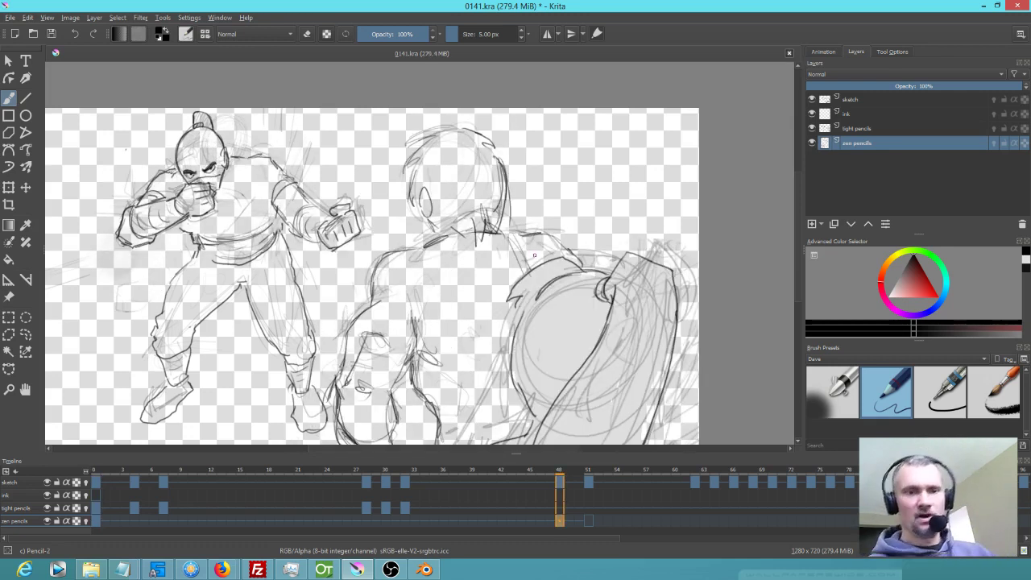
At frame 51 on the zen pencils layer, pencil the left shoulder, bent arm and elbow outline down to the waist
left_click(592, 520)
mouse_move(413, 221)
left_mouse_down()
mouse_move(361, 253)
mouse_move(373, 248)
mouse_move(324, 309)
left_mouse_up()
mouse_move(359, 257)
left_mouse_down()
mouse_move(332, 282)
mouse_move(372, 355)
mouse_move(407, 396)
mouse_move(431, 406)
mouse_move(459, 395)
left_mouse_up()
mouse_move(427, 398)
left_mouse_down()
mouse_move(467, 385)
mouse_move(465, 398)
left_mouse_up()
left_click_drag(448, 398, 439, 440)
Pencil the spine and shoulder-blade lines of the back, plus the hand contour at the waist, at frame 51
left_click_drag(445, 282, 450, 390)
left_click_drag(447, 269, 464, 411)
left_click_drag(452, 253, 462, 408)
mouse_move(401, 273)
left_mouse_down()
mouse_move(401, 312)
mouse_move(418, 333)
left_mouse_up()
left_click_drag(515, 251, 506, 301)
left_click_drag(456, 260, 482, 334)
left_click_drag(446, 294, 442, 397)
left_click_drag(484, 333, 474, 390)
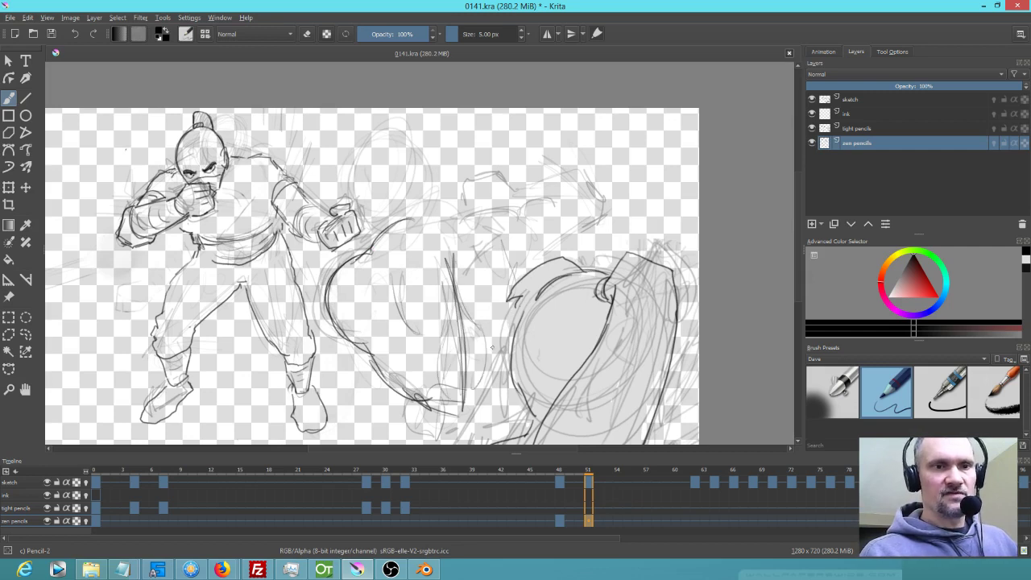
key(".")
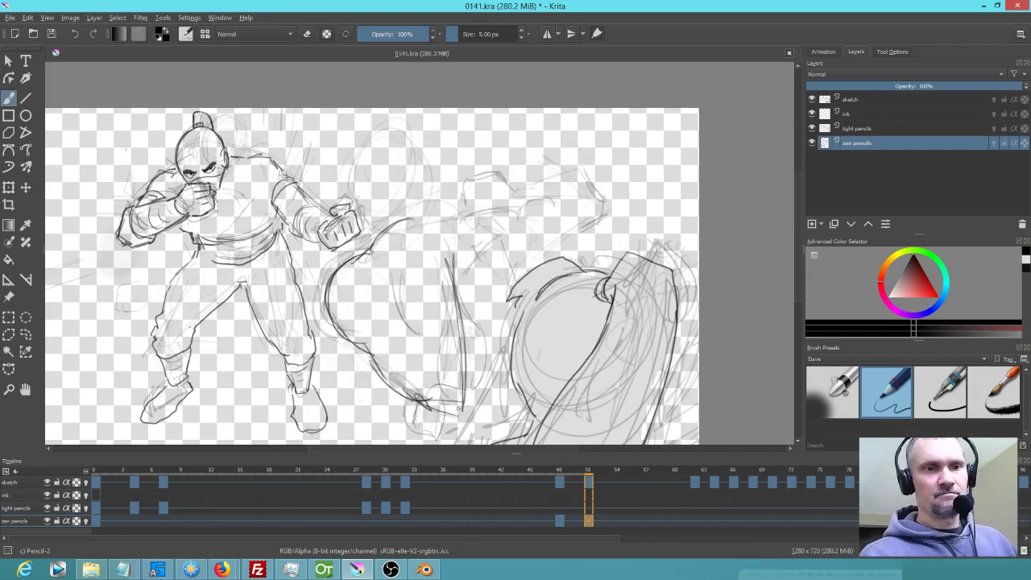
mouse_move(411, 398)
left_mouse_down()
mouse_move(425, 444)
mouse_move(449, 424)
left_mouse_up()
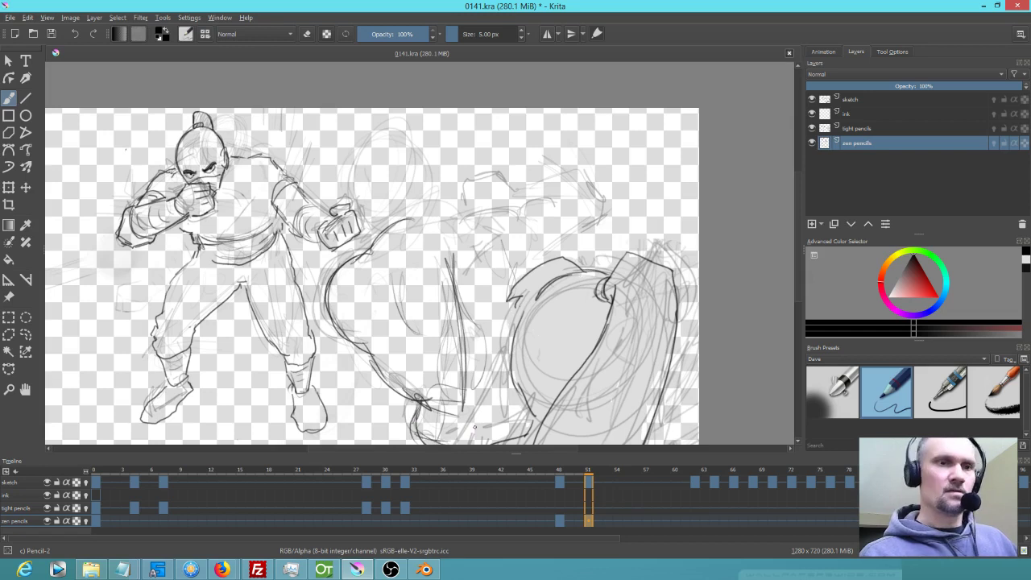
key(".")
Pencil the right shoulder line and the raised, bent right arm at frame 51, checking it against the previous keyframe
mouse_move(434, 226)
left_mouse_down()
mouse_move(525, 198)
mouse_move(554, 204)
left_mouse_up()
key(".")
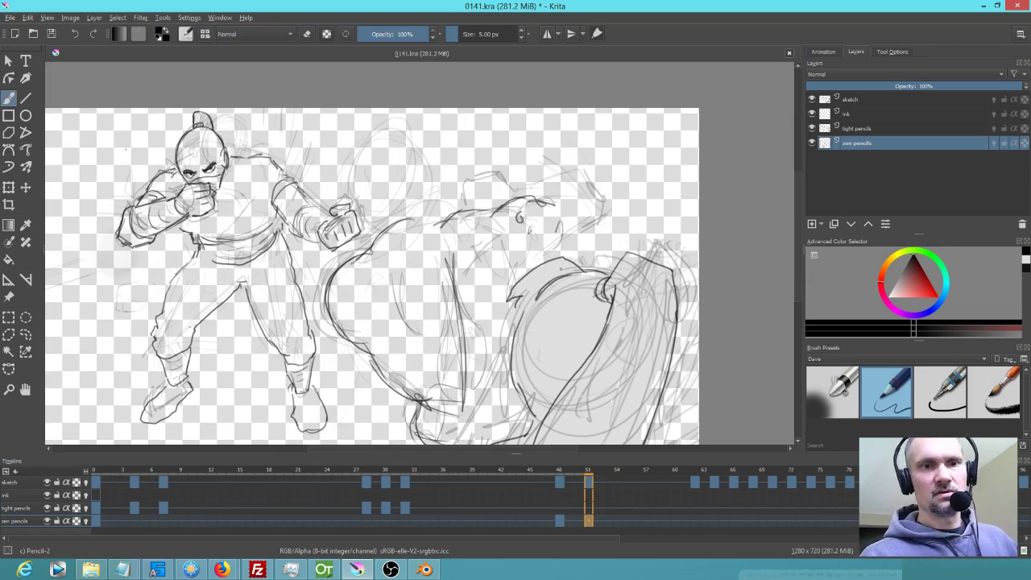
mouse_move(544, 259)
left_mouse_down()
mouse_move(596, 242)
mouse_move(604, 197)
mouse_move(563, 177)
mouse_move(509, 191)
mouse_move(482, 173)
mouse_move(445, 187)
left_mouse_up()
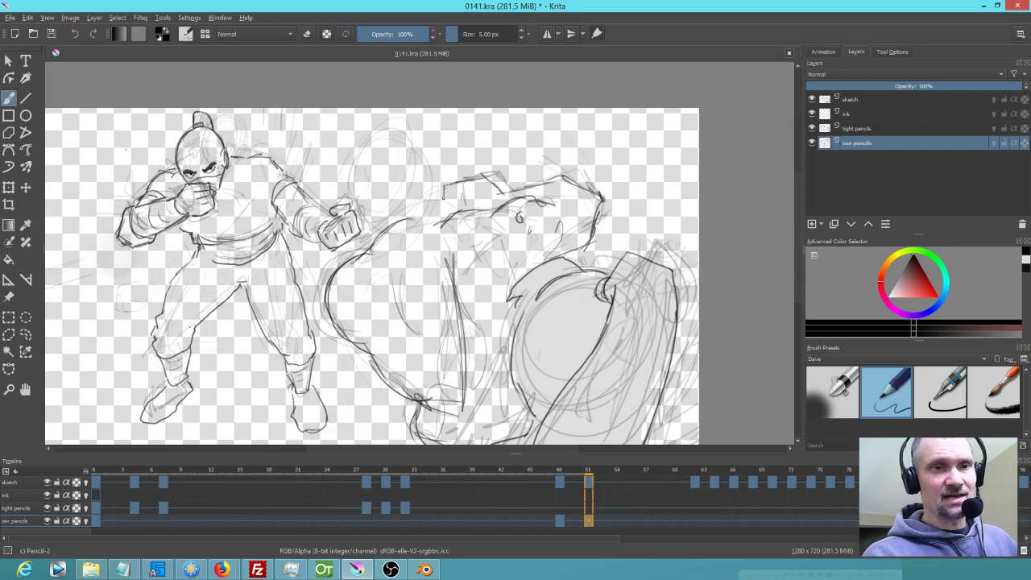
key("comma")
key("period")
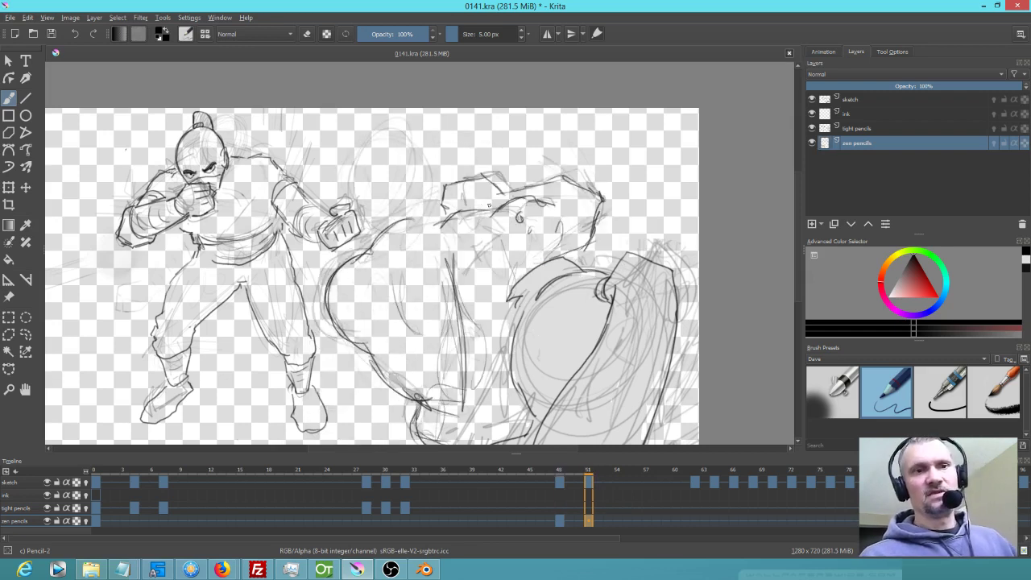
mouse_move(487, 195)
left_mouse_down()
mouse_move(523, 190)
mouse_move(551, 208)
mouse_move(568, 199)
left_mouse_up()
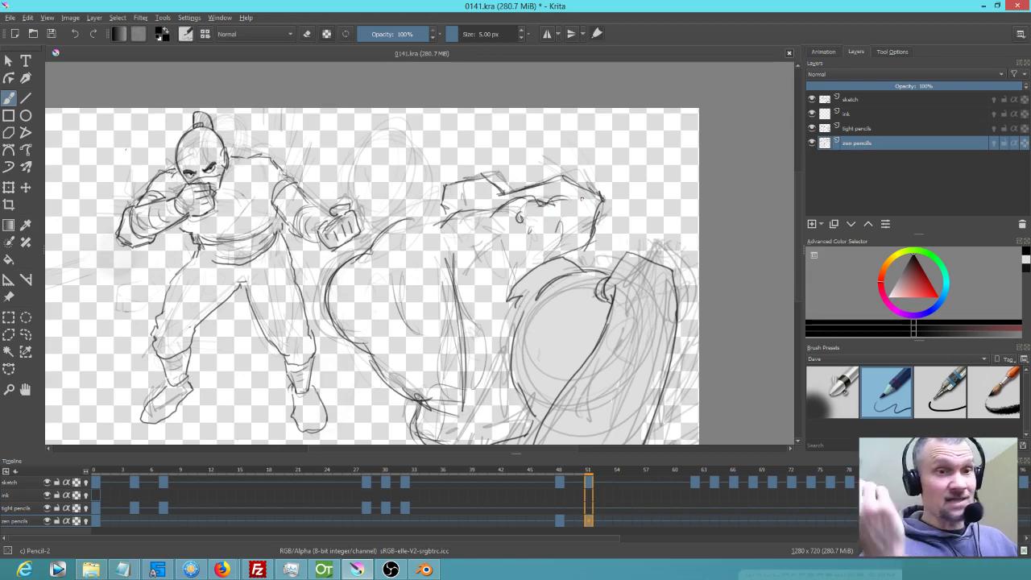
key("comma")
key("period")
Pencil the top and upper-left curve of the head at frame 51, flipping to frame 48 for comparison
left_click_drag(374, 135, 347, 169)
mouse_move(360, 143)
left_mouse_down()
mouse_move(378, 130)
mouse_move(345, 166)
left_mouse_up()
key("comma")
key("period")
left_click_drag(383, 124, 346, 158)
key("comma")
key("period")
mouse_move(405, 124)
left_mouse_down()
mouse_move(433, 137)
mouse_move(419, 140)
left_mouse_up()
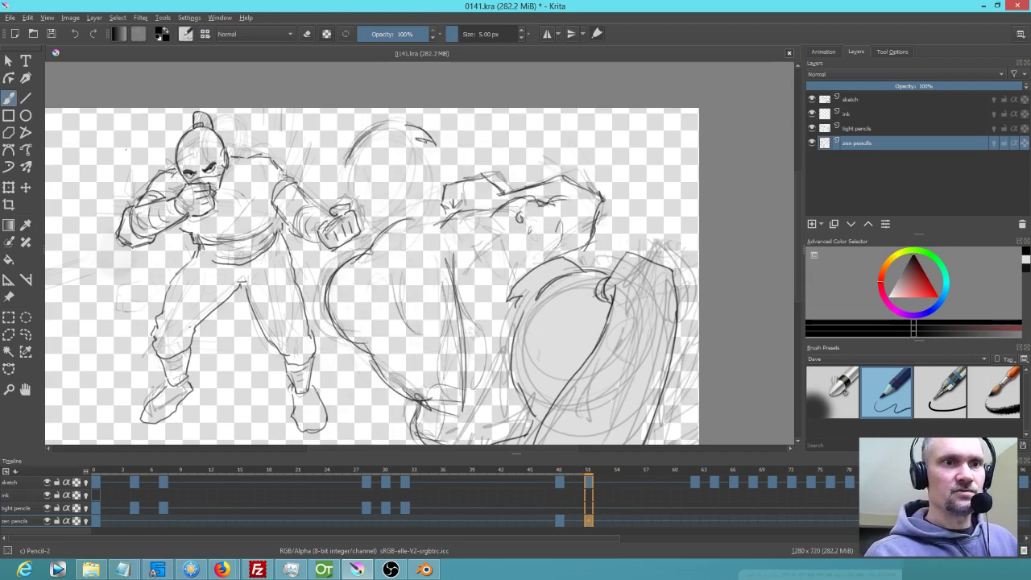
Pencil both sides of the head down to the spiky nape hair at frame 51 and compare it with frame 48
key("comma")
key("period")
mouse_move(445, 177)
left_mouse_down()
mouse_move(432, 226)
mouse_move(374, 229)
left_mouse_up()
mouse_move(358, 156)
left_mouse_down()
mouse_move(352, 190)
mouse_move(372, 227)
left_mouse_up()
key("comma")
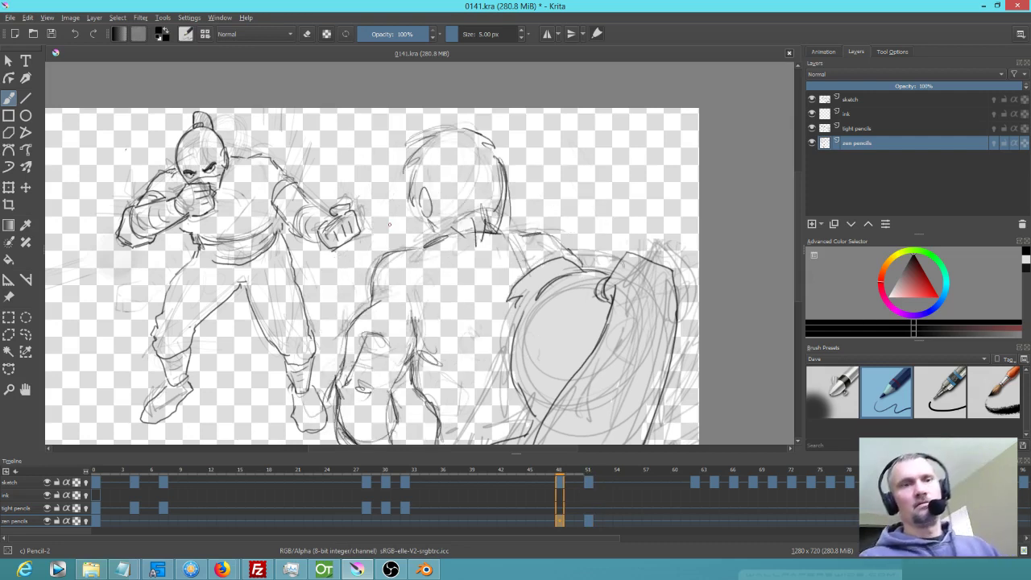
key("period")
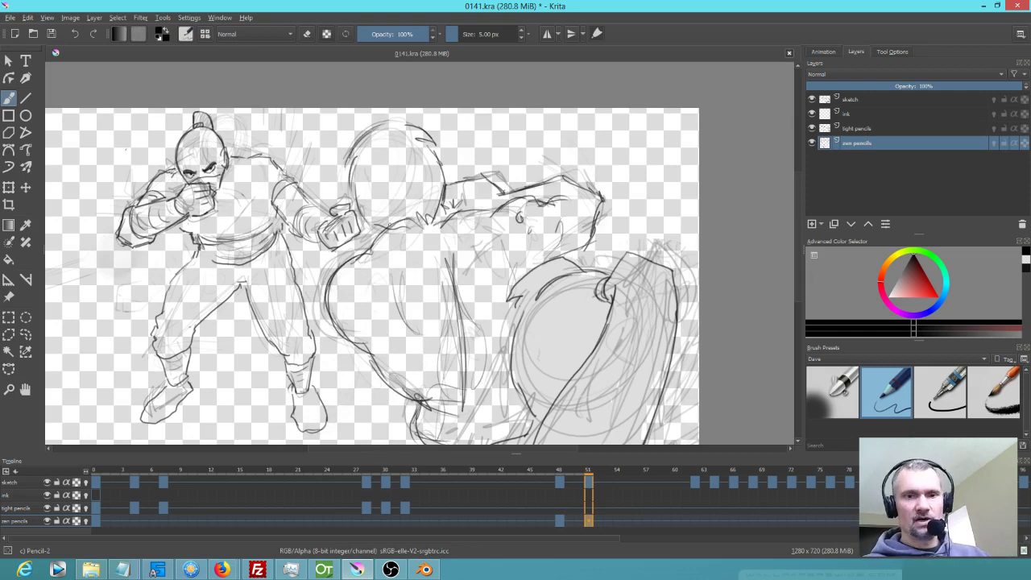
Add blank keyframes on the zen pencils layer at frames 62, 64 and 66
left_click(695, 521)
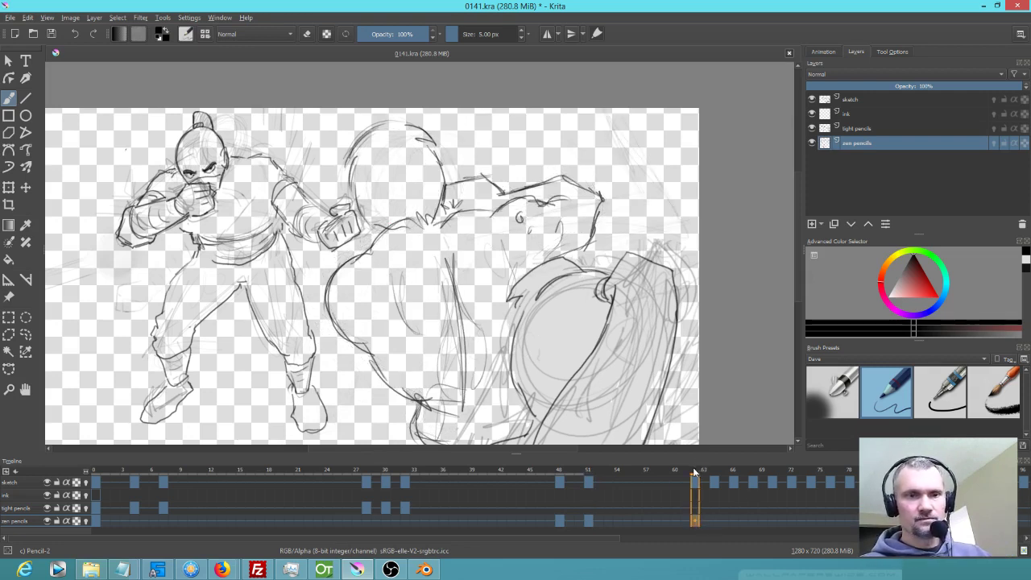
mouse_move(698, 475)
left_mouse_down()
mouse_move(725, 475)
mouse_move(696, 475)
left_mouse_up()
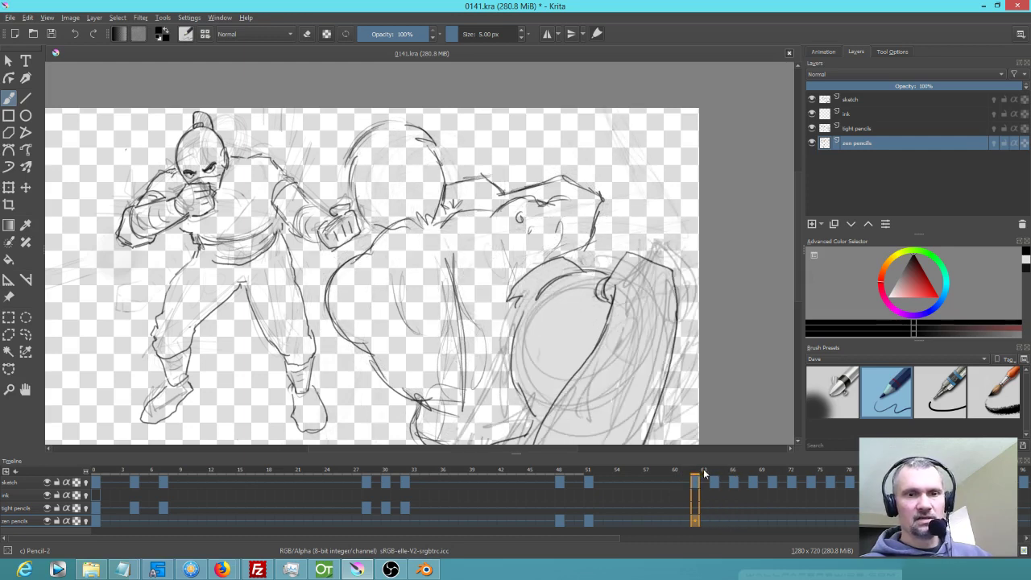
left_click(696, 521)
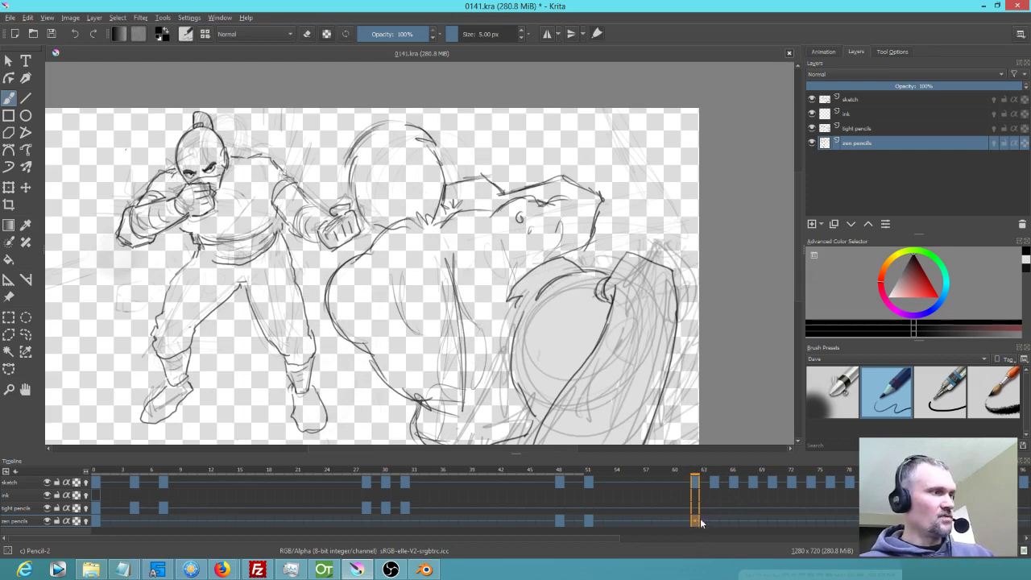
left_click(713, 518)
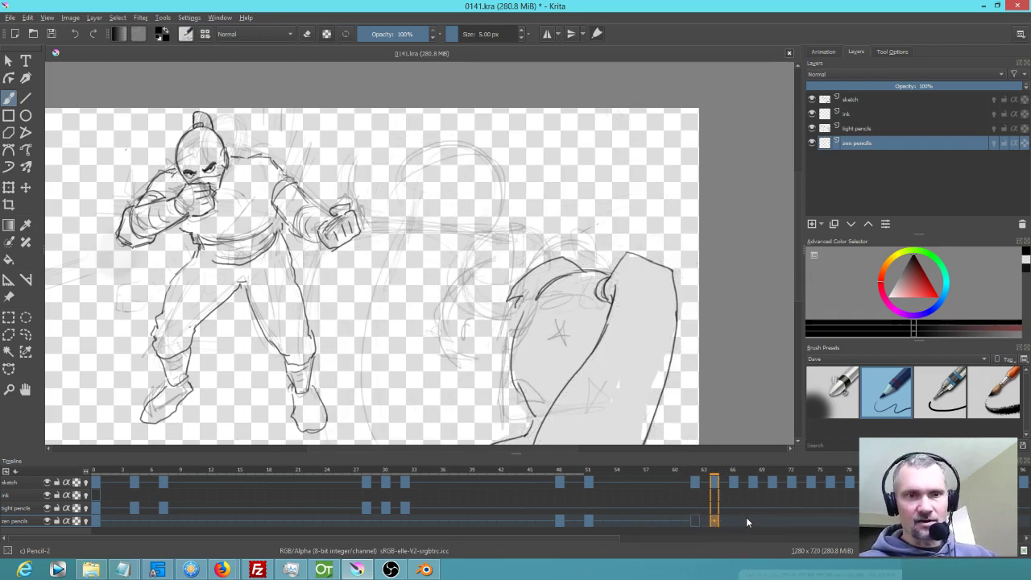
left_click(735, 521)
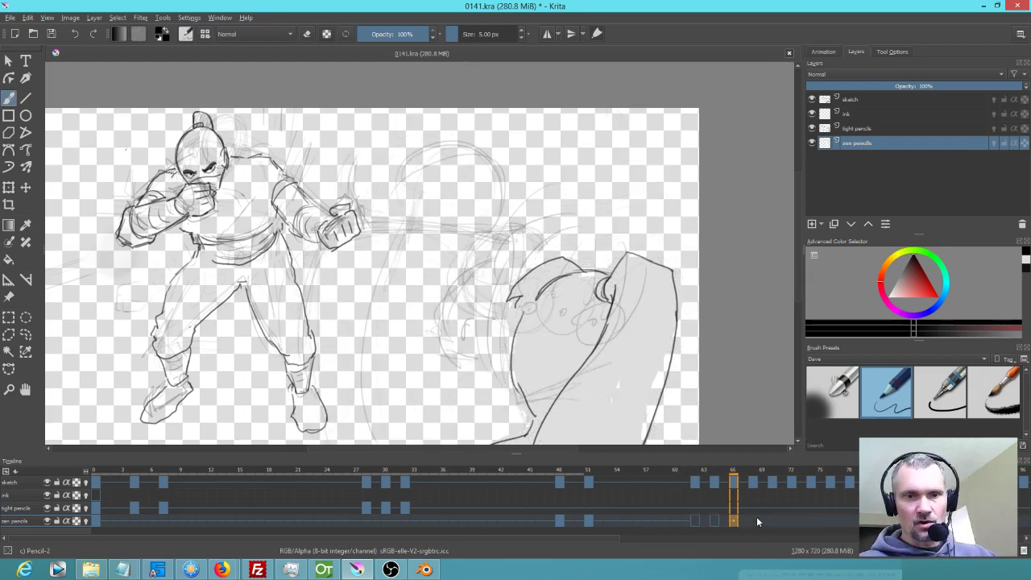
Add blank keyframes on the zen pencils layer at frames 68, 70, 72, 74, 76 and 78
left_click(752, 520)
left_click(772, 520)
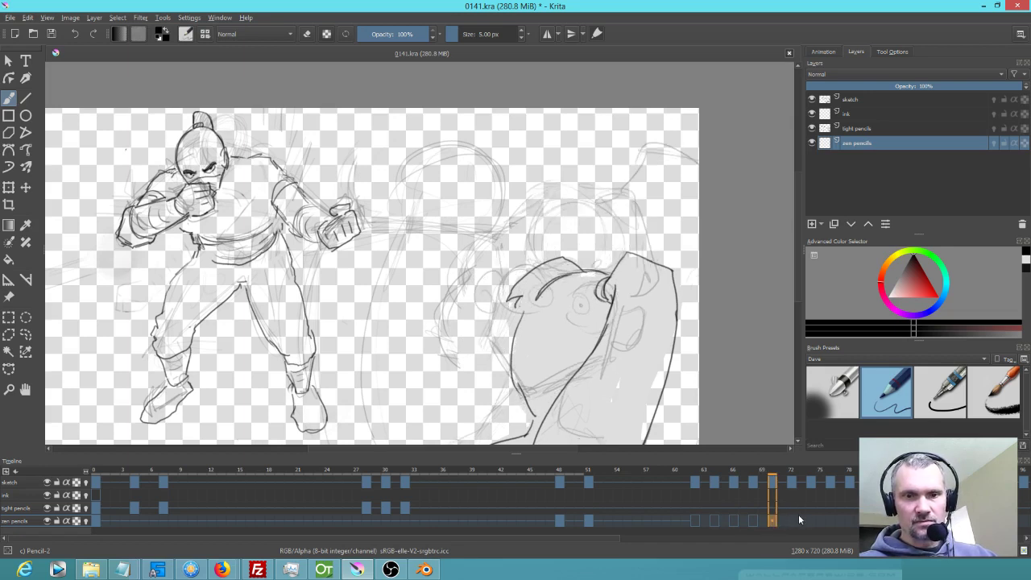
left_click(791, 519)
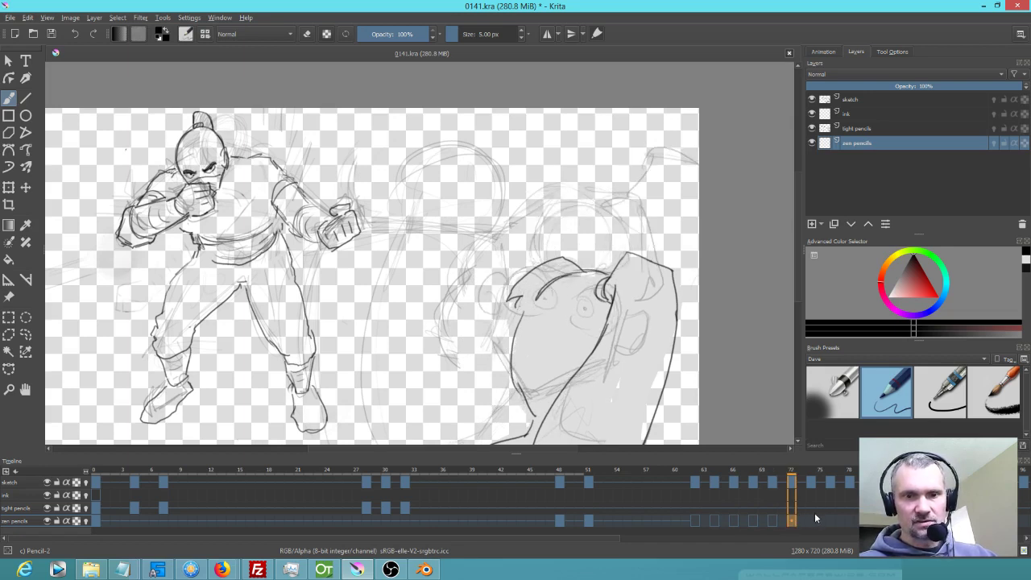
left_click(811, 519)
left_click(832, 520)
left_click(850, 520)
key("space")
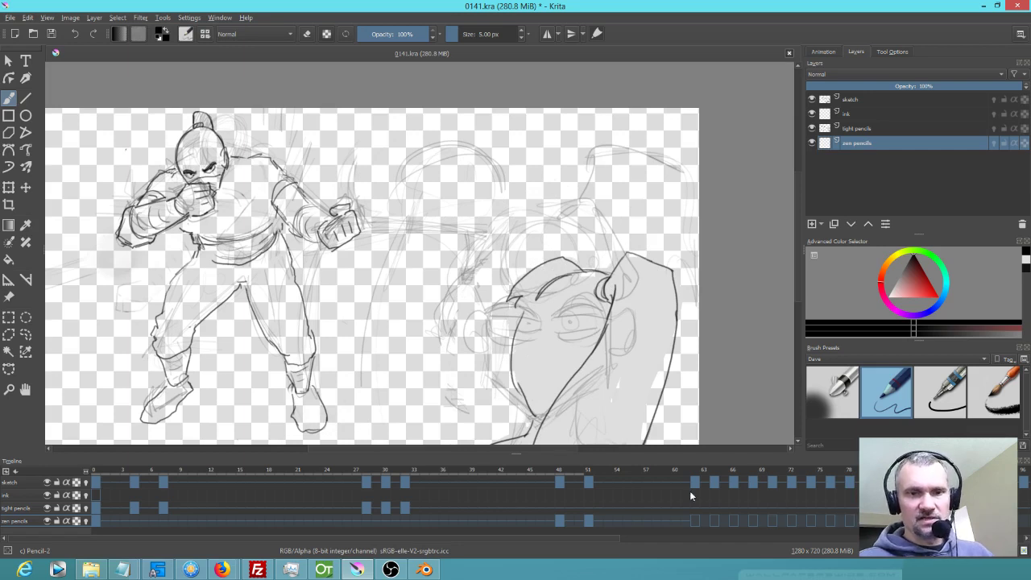
Scrub through frames 62 to 68, and remove the blank zen pencils keyframes from frame 68 onward
mouse_move(689, 483)
left_mouse_down()
mouse_move(741, 470)
mouse_move(732, 475)
left_mouse_up()
left_click_drag(735, 475, 757, 473)
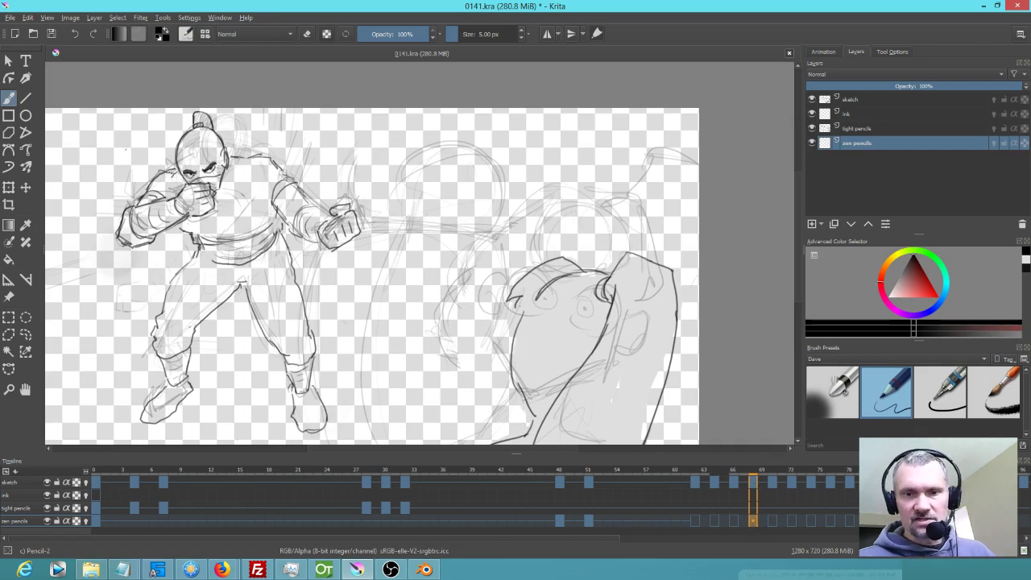
left_click_drag(752, 520, 853, 520)
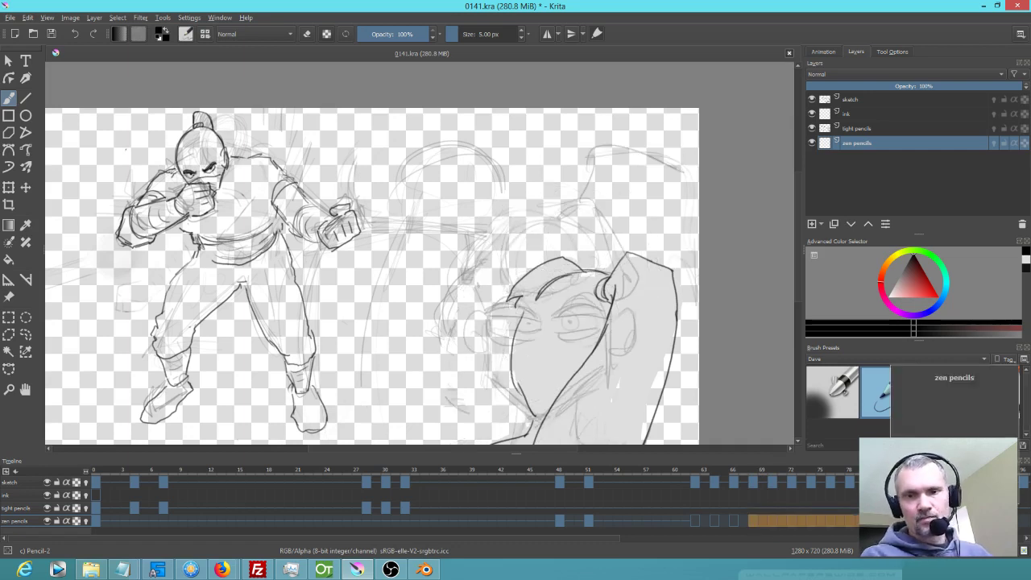
right_click(890, 520)
mouse_move(926, 459)
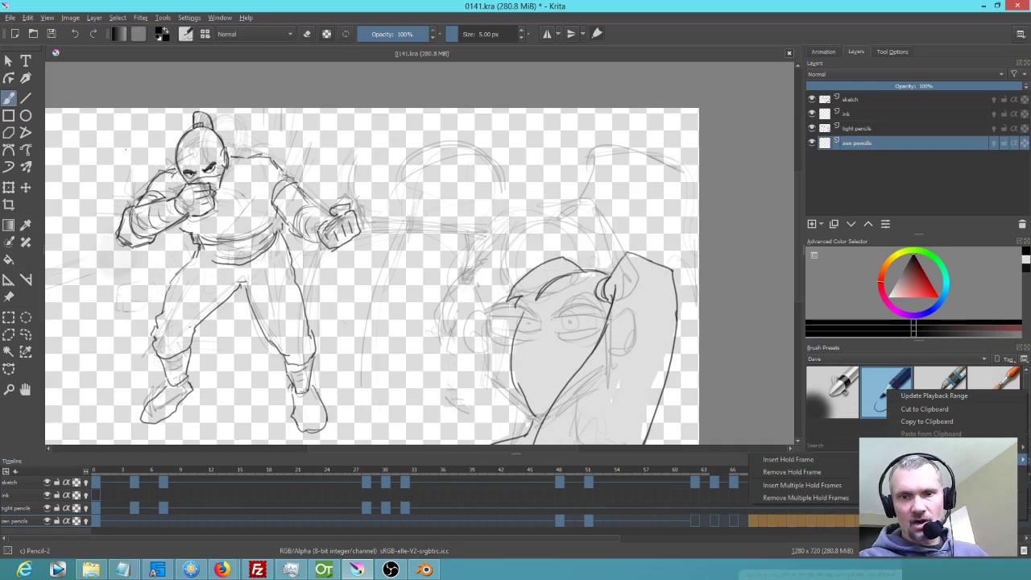
key("Escape")
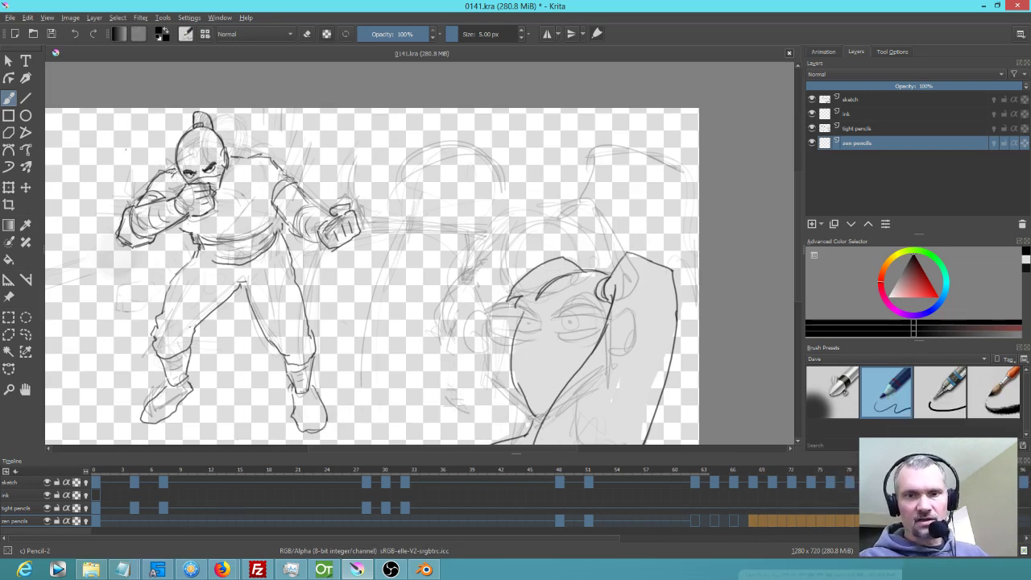
left_click_drag(849, 471, 715, 471)
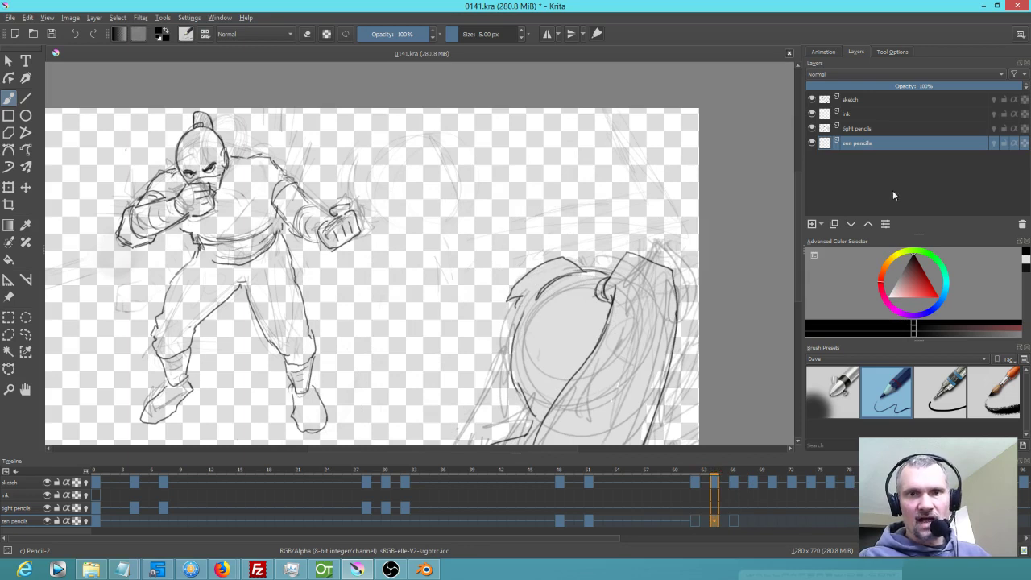
Make tight pencils the active layer and add a blank keyframe on it at frame 64
left_click(870, 129)
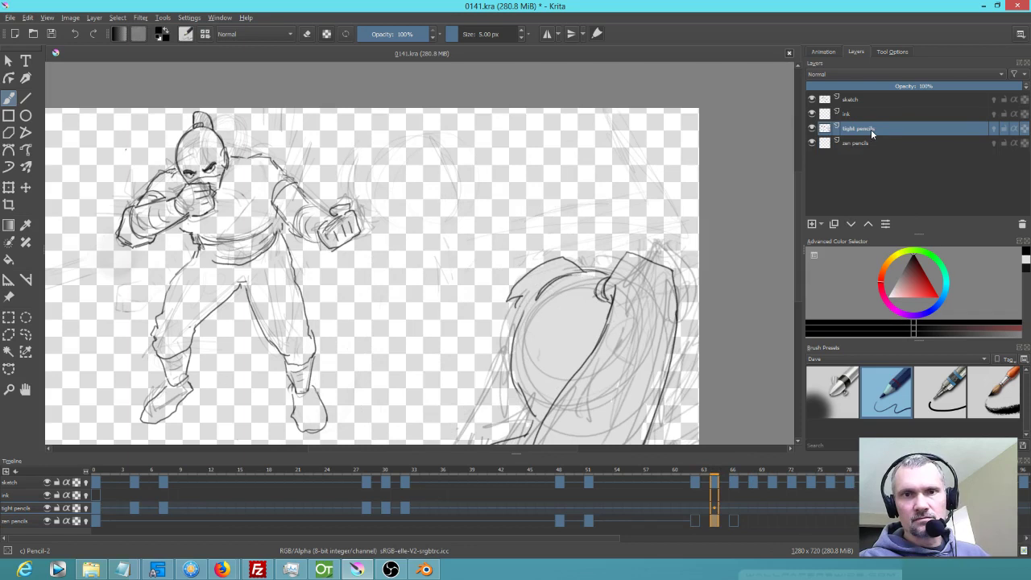
mouse_move(716, 476)
left_mouse_down()
mouse_move(694, 476)
mouse_move(729, 479)
mouse_move(696, 477)
mouse_move(716, 480)
left_mouse_up()
left_click(717, 524)
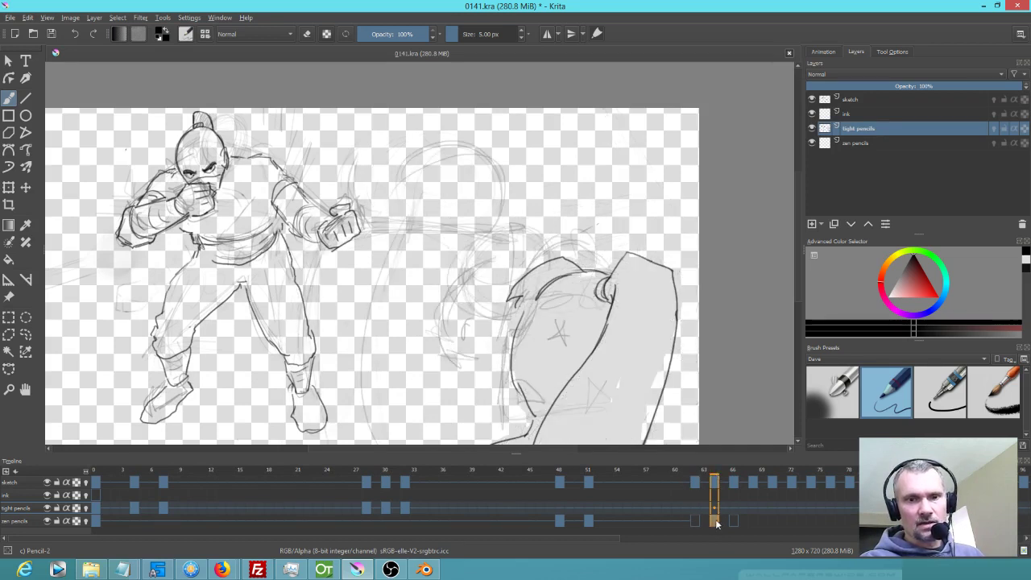
left_click(714, 508)
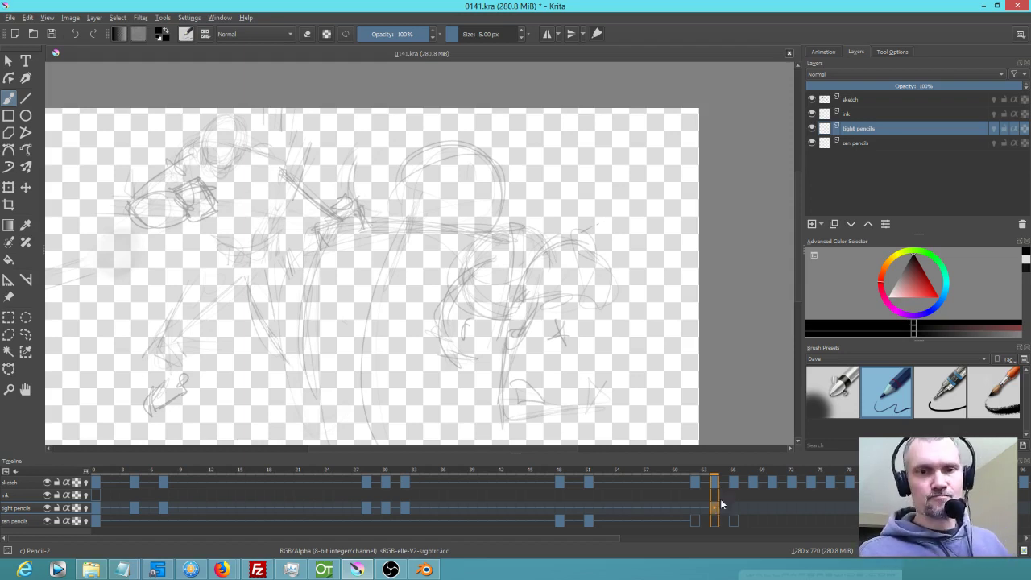
Compare frames 62 and 64, and scrub from frame 51 to 62 to review the transition
left_click(698, 521)
left_click(715, 521)
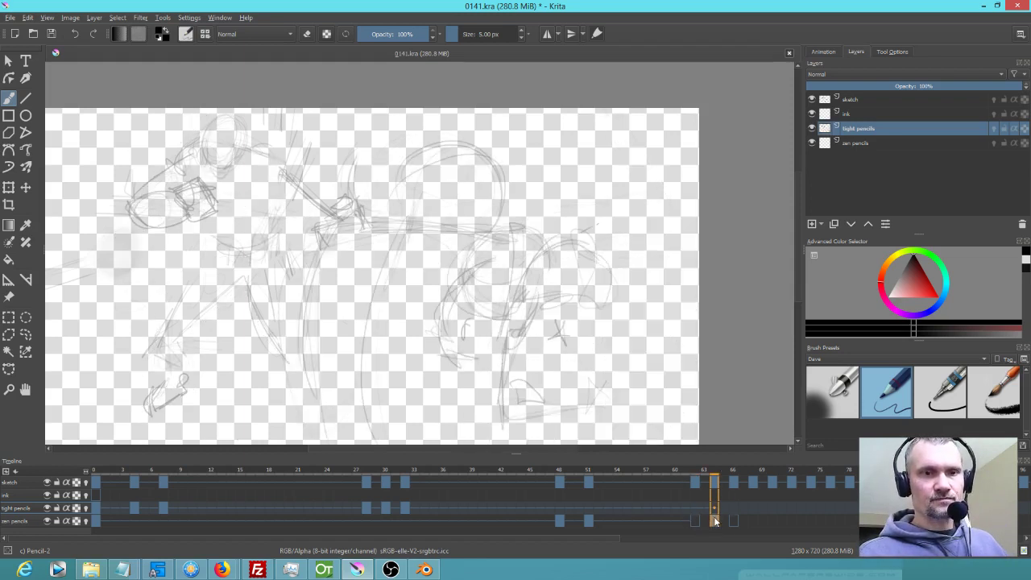
left_click(697, 521)
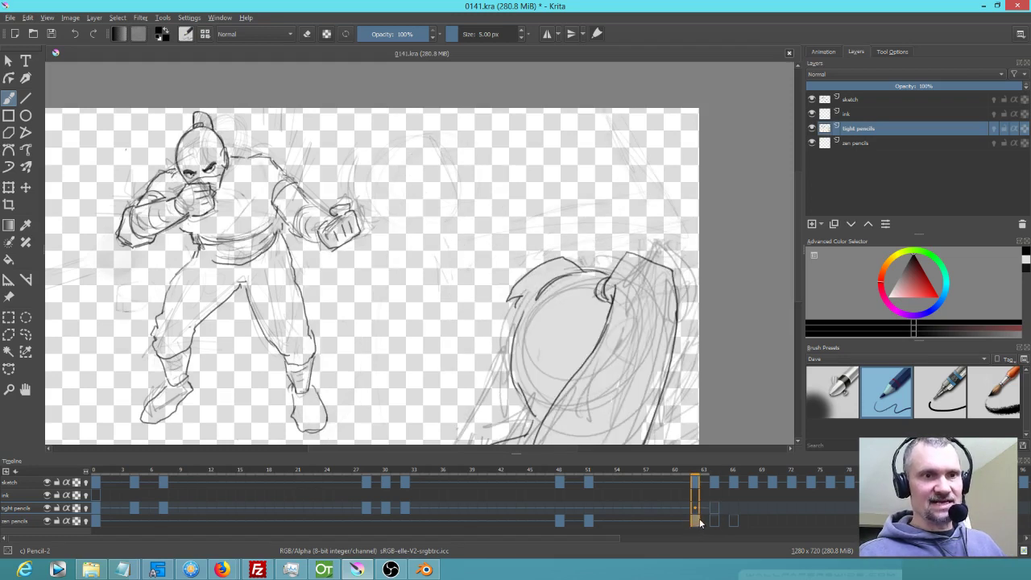
left_click_drag(591, 467, 698, 473)
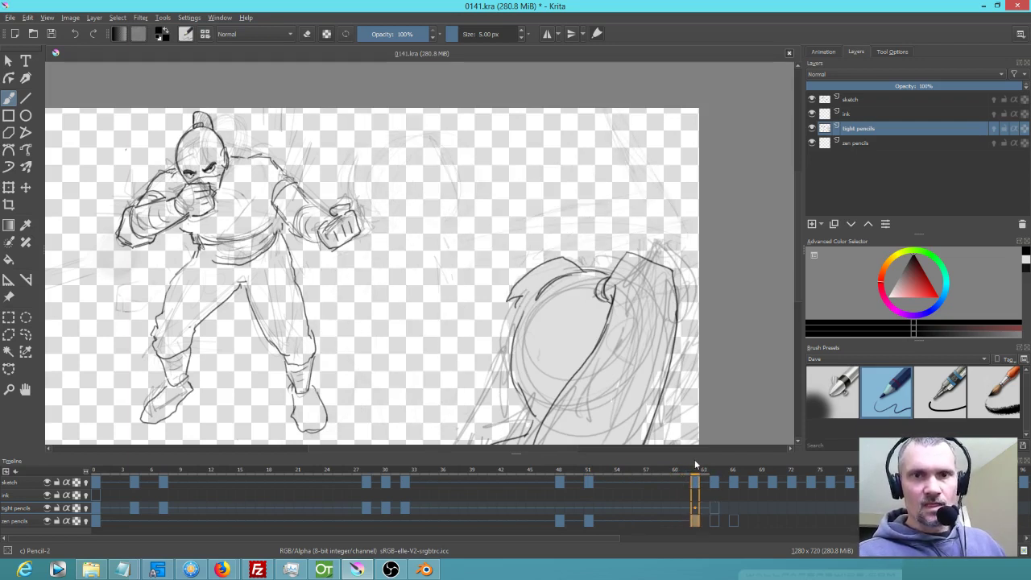
Raise the sketch layer's opacity to 100% while staying on frame 62
left_click(869, 100)
left_click_drag(890, 81, 1023, 84)
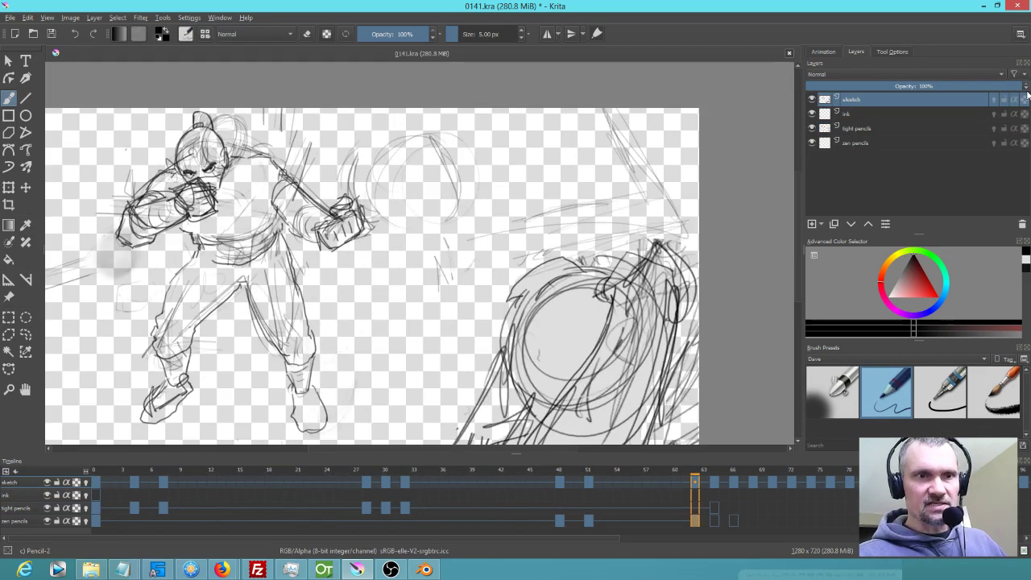
mouse_move(696, 471)
left_mouse_down()
mouse_move(665, 472)
mouse_move(712, 476)
mouse_move(674, 476)
mouse_move(693, 475)
left_mouse_up()
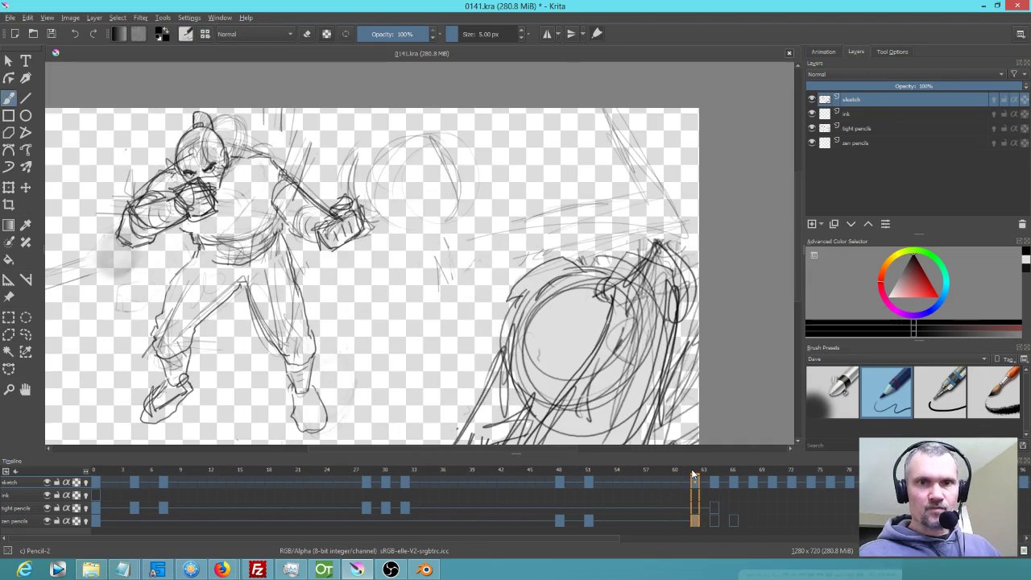
On the zen pencils layer at frame 62, pencil the back-view character's shoulder line and outer shoulder curve, comparing with frame 51
left_click(873, 143)
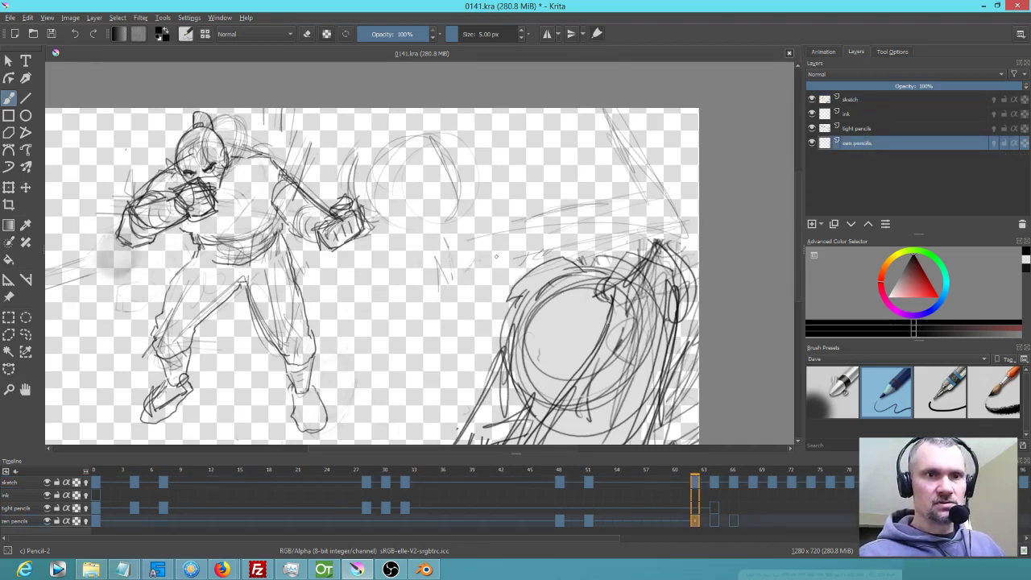
mouse_move(495, 231)
left_mouse_down()
mouse_move(541, 213)
mouse_move(529, 208)
mouse_move(550, 214)
mouse_move(449, 229)
mouse_move(377, 261)
left_mouse_up()
key("comma")
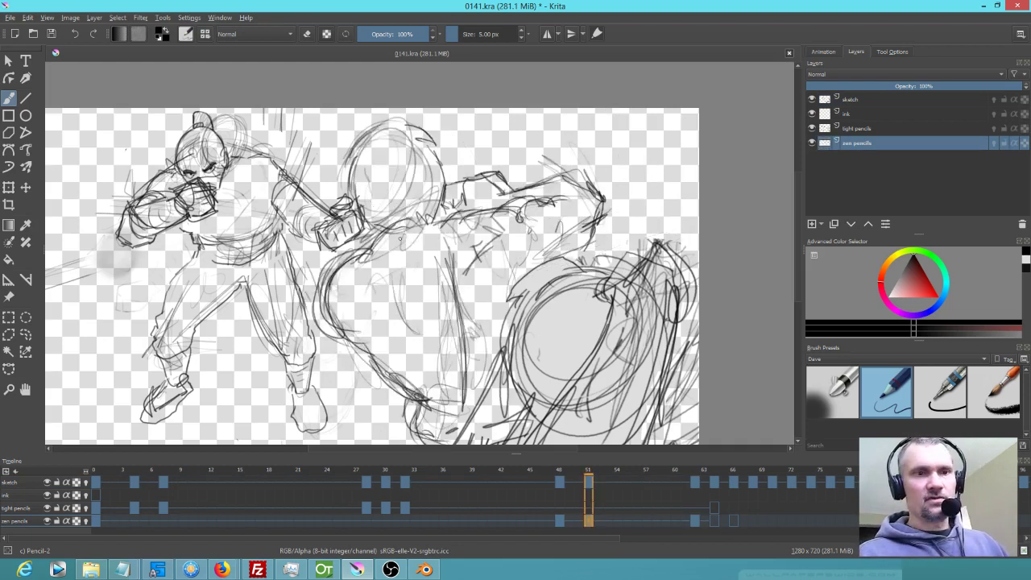
key("period")
mouse_move(395, 238)
left_mouse_down()
mouse_move(376, 262)
mouse_move(377, 251)
mouse_move(332, 293)
left_mouse_up()
key("comma")
key("period")
key("comma")
key("period")
mouse_move(341, 256)
left_mouse_down()
mouse_move(333, 308)
mouse_move(356, 342)
left_mouse_up()
Continue the outer side of the back down to the waist at frame 62, flipping against frame 51 to match the contour
key("comma")
key("period")
key("comma")
key("period")
key("comma")
key("period")
mouse_move(369, 328)
left_mouse_down()
mouse_move(378, 369)
mouse_move(411, 390)
left_mouse_up()
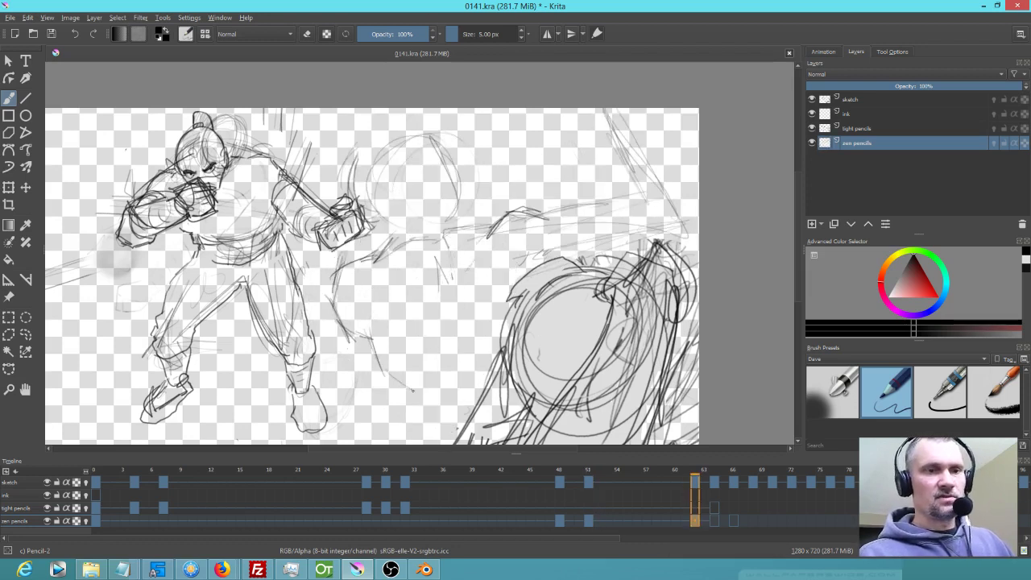
key("comma")
key("period")
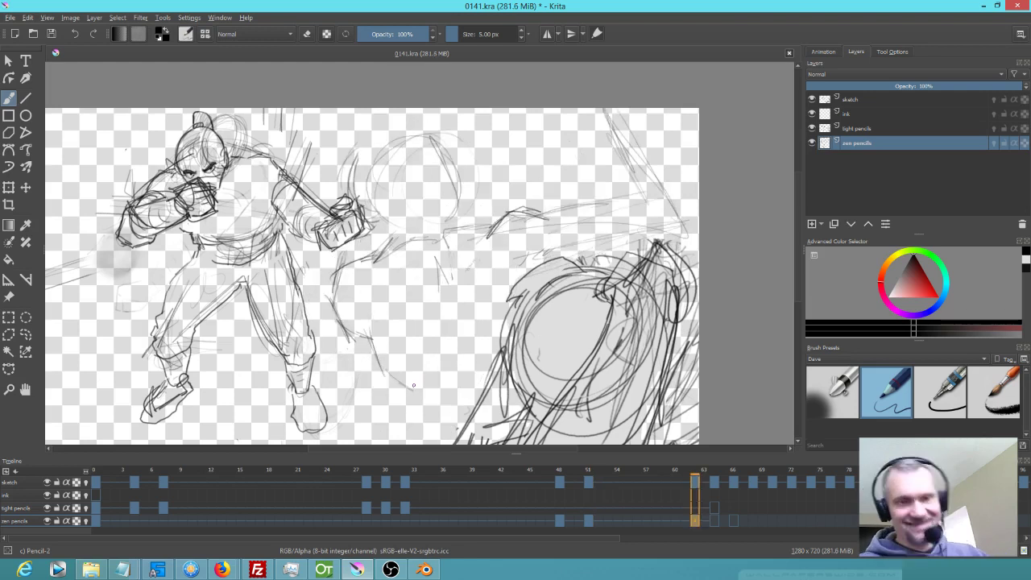
left_click_drag(385, 369, 415, 394)
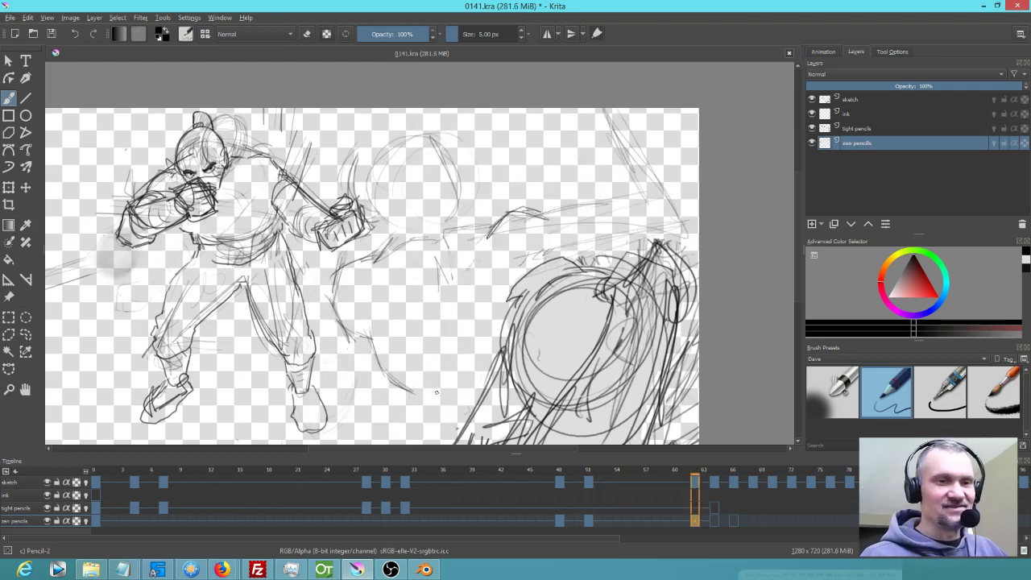
key("comma")
key("period")
mouse_move(414, 392)
left_mouse_down()
mouse_move(429, 414)
mouse_move(424, 439)
left_mouse_up()
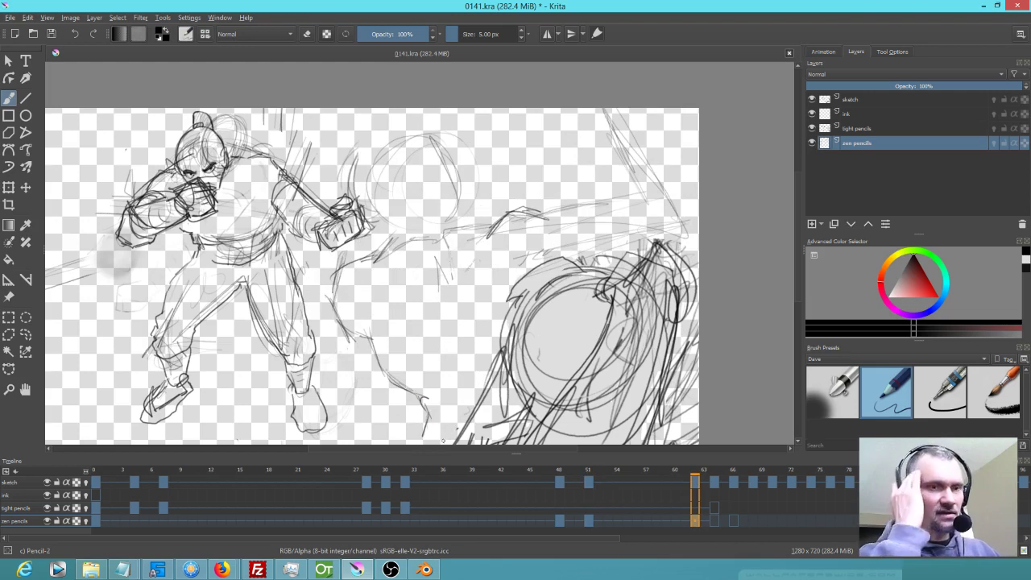
Pencil the inner contour and fold lines of the back at frame 62, checking them against frame 51
key("comma")
key("period")
left_click_drag(451, 272, 470, 338)
left_click_drag(456, 300, 466, 338)
key("comma")
key("period")
left_click_drag(397, 285, 402, 325)
key("comma")
key("period")
key("comma")
key("period")
Pencil the upper edge of the outstretched arm and the raised forearm's edges at frame 62
left_click_drag(549, 216, 619, 197)
key("comma")
key("period")
mouse_move(592, 121)
left_mouse_down()
mouse_move(616, 181)
mouse_move(669, 190)
left_mouse_up()
mouse_move(636, 127)
left_mouse_down()
mouse_move(684, 201)
mouse_move(676, 196)
left_mouse_up()
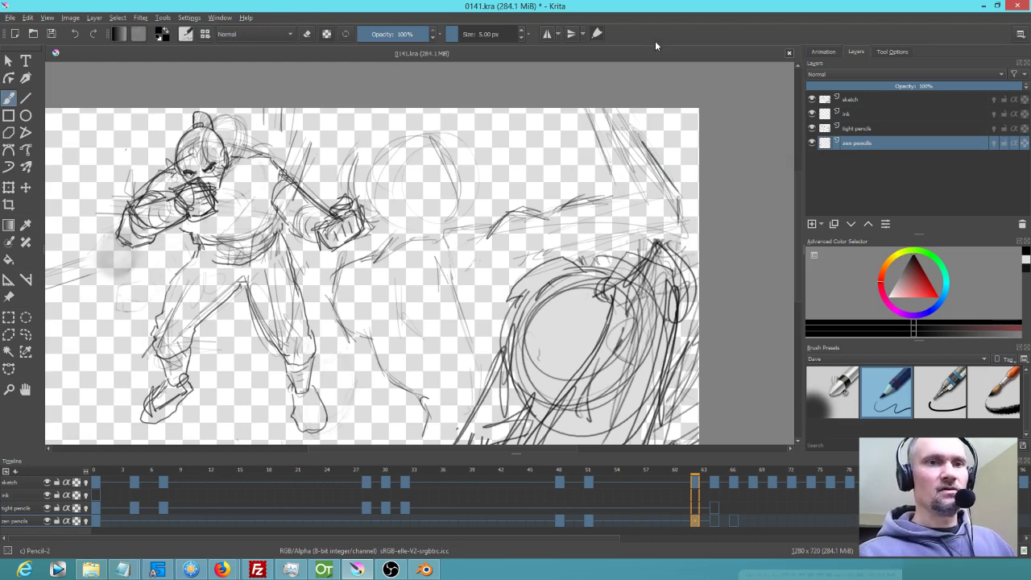
mouse_move(554, 219)
left_mouse_down()
mouse_move(577, 195)
mouse_move(617, 194)
mouse_move(573, 201)
left_mouse_up()
left_click_drag(572, 207, 617, 198)
left_click_drag(551, 226, 586, 198)
left_click_drag(588, 206, 617, 198)
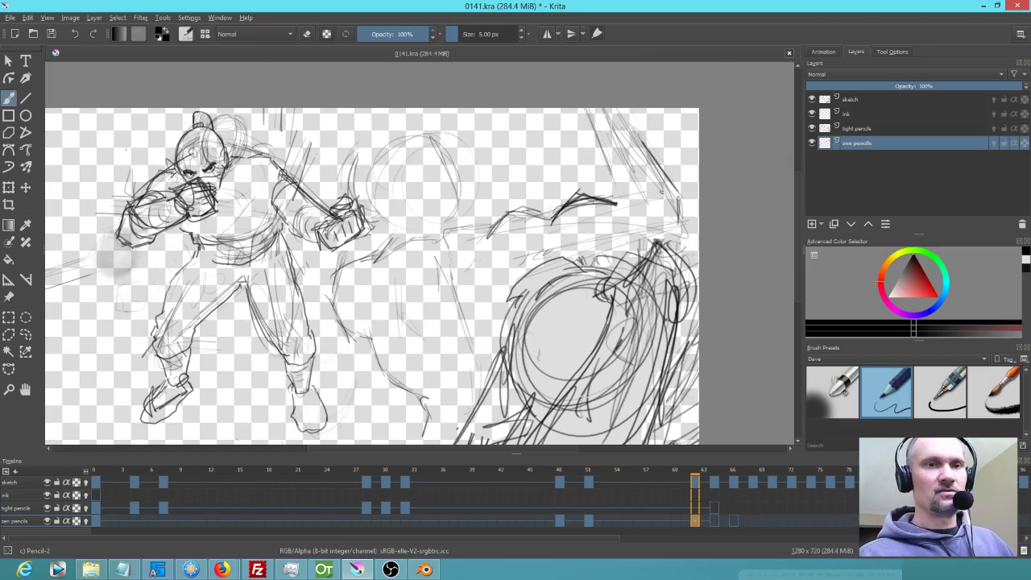
key("ctrl+z")
key("ctrl+z")
key("ctrl+z")
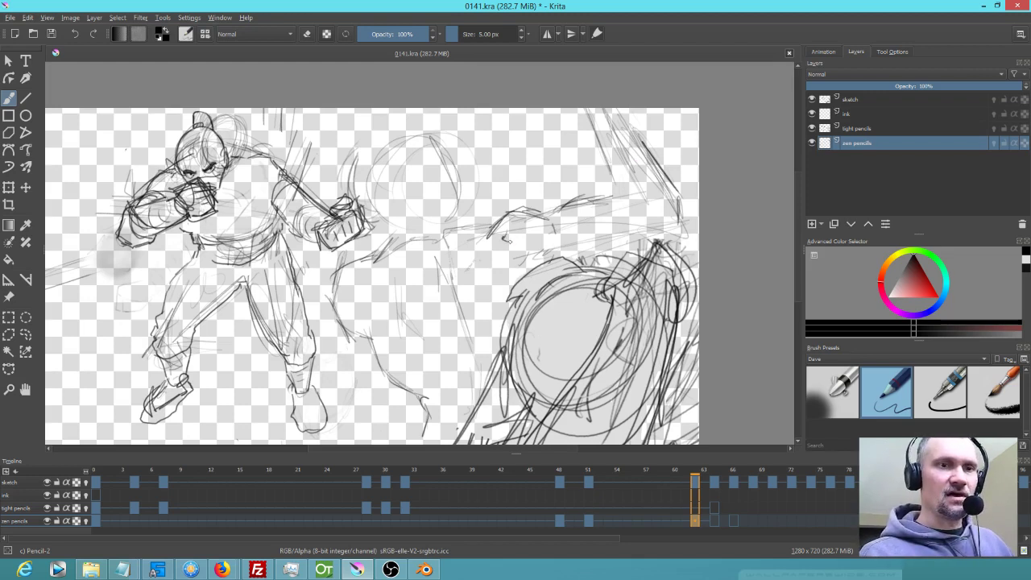
Strengthen the upper arm's edge and the raised forearm's outline at frame 62, and compare the arm with the adjacent frames
left_click_drag(557, 211, 605, 200)
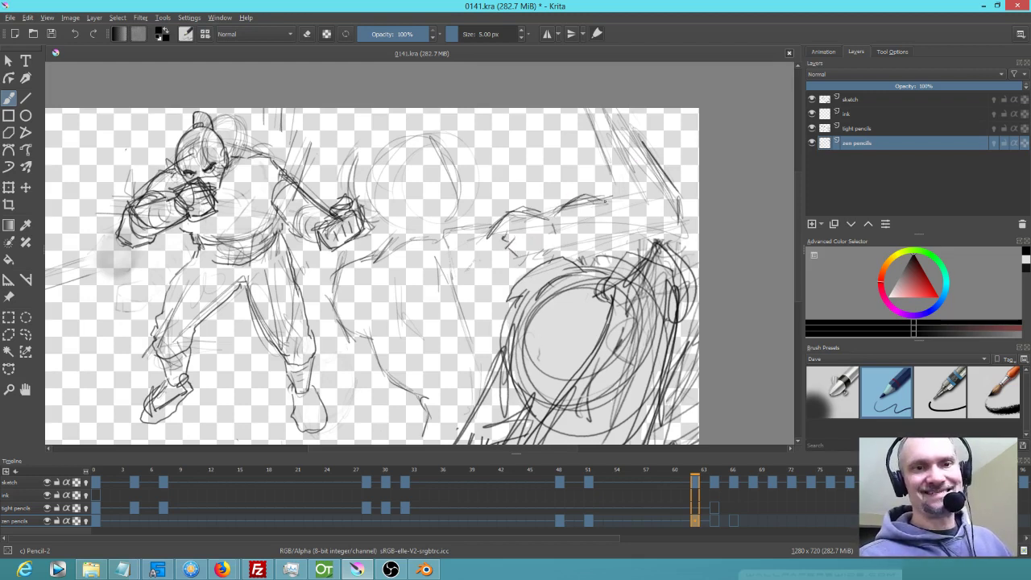
left_click_drag(593, 119, 614, 184)
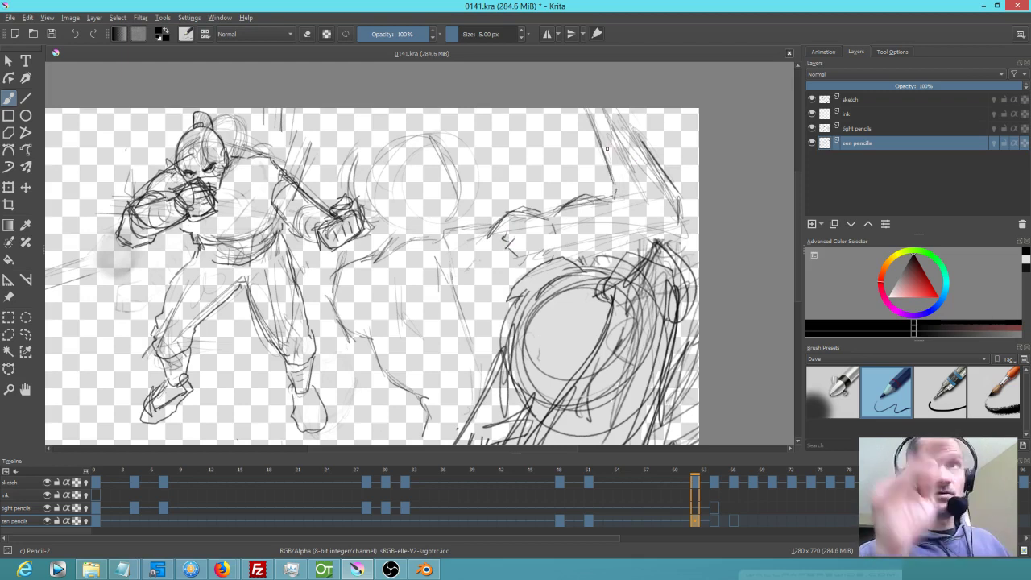
mouse_move(636, 127)
left_mouse_down()
mouse_move(666, 193)
mouse_move(665, 219)
mouse_move(670, 196)
mouse_move(675, 220)
mouse_move(601, 259)
mouse_move(656, 213)
mouse_move(675, 211)
mouse_move(670, 190)
left_mouse_up()
key("comma")
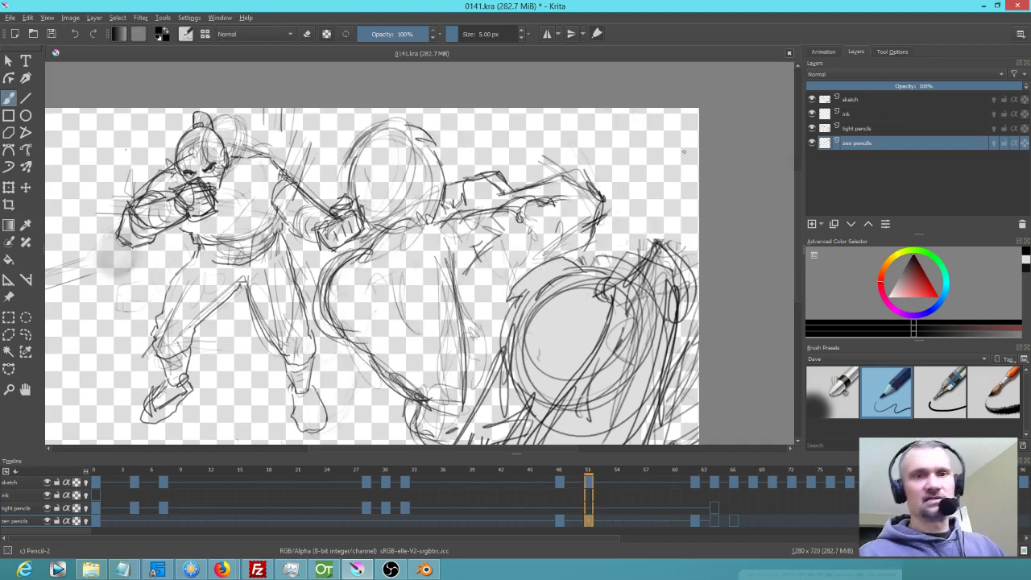
key("period")
key("comma")
key("period")
key("Right")
key("Left")
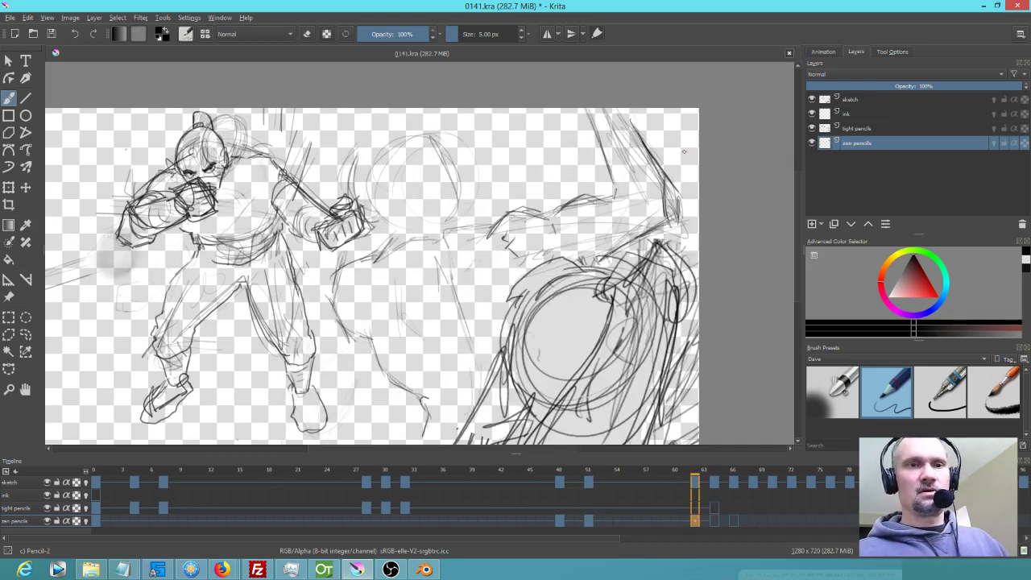
Erase the raised forearm strokes above the elbow with a rectangular selection, deselect, and return to the brush
key("ctrl+r")
mouse_move(661, 102)
left_mouse_down()
mouse_move(627, 81)
mouse_move(625, 198)
mouse_move(693, 201)
mouse_move(707, 145)
mouse_move(658, 87)
left_mouse_up()
key("ctrl+shift+a")
key("b")
Pencil the forearm folded back from the elbow with a blocky fist at frame 62, comparing with frames 51 and 64
mouse_move(673, 220)
left_mouse_down()
mouse_move(668, 190)
mouse_move(617, 173)
mouse_move(596, 184)
mouse_move(593, 174)
mouse_move(588, 185)
left_mouse_up()
key("comma")
key("period")
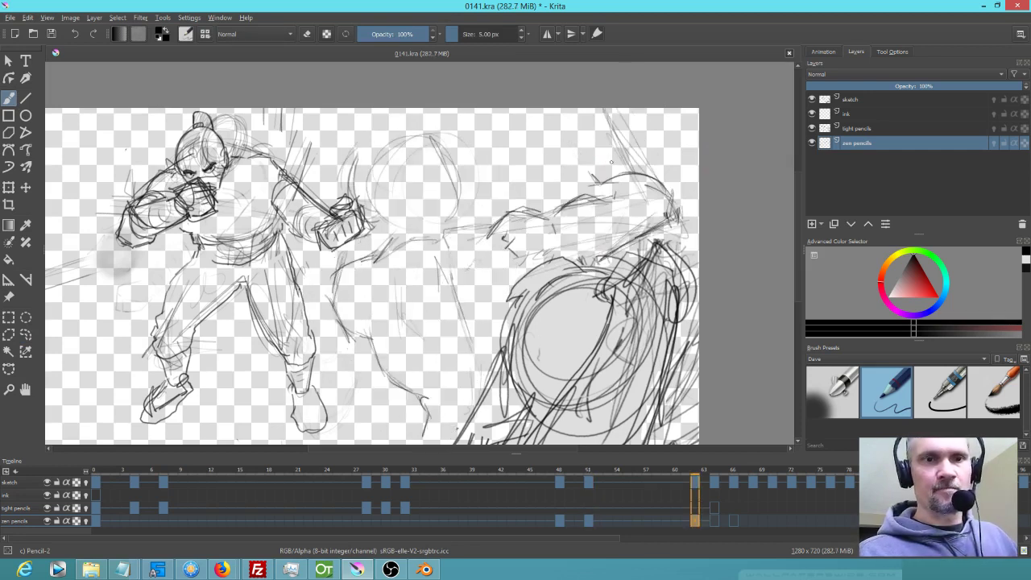
mouse_move(601, 178)
left_mouse_down()
mouse_move(591, 165)
mouse_move(553, 168)
mouse_move(558, 206)
left_mouse_up()
mouse_move(619, 200)
left_mouse_down()
mouse_move(603, 204)
mouse_move(618, 209)
mouse_move(593, 244)
left_mouse_up()
key("comma")
key("period")
key("period")
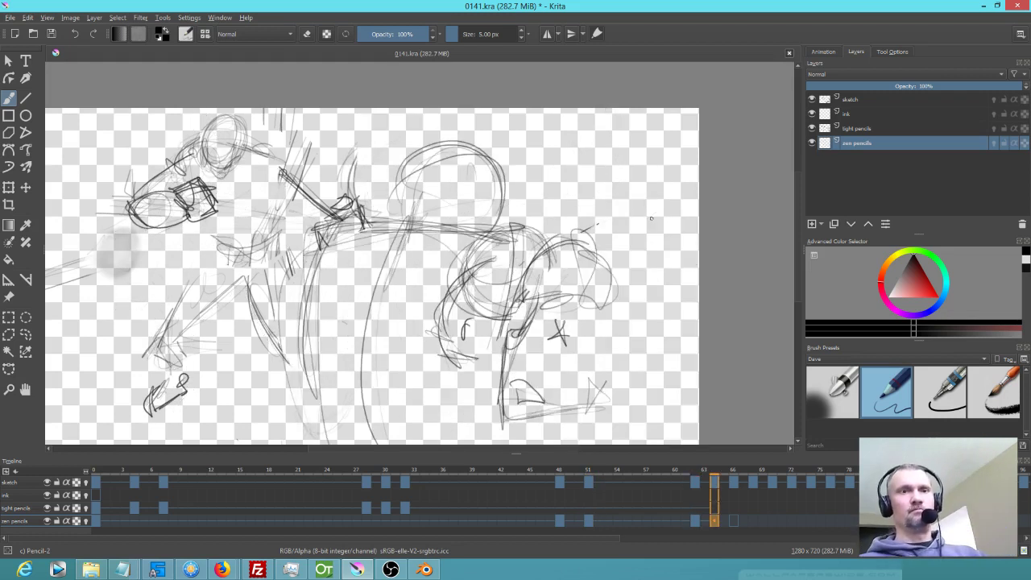
key("comma")
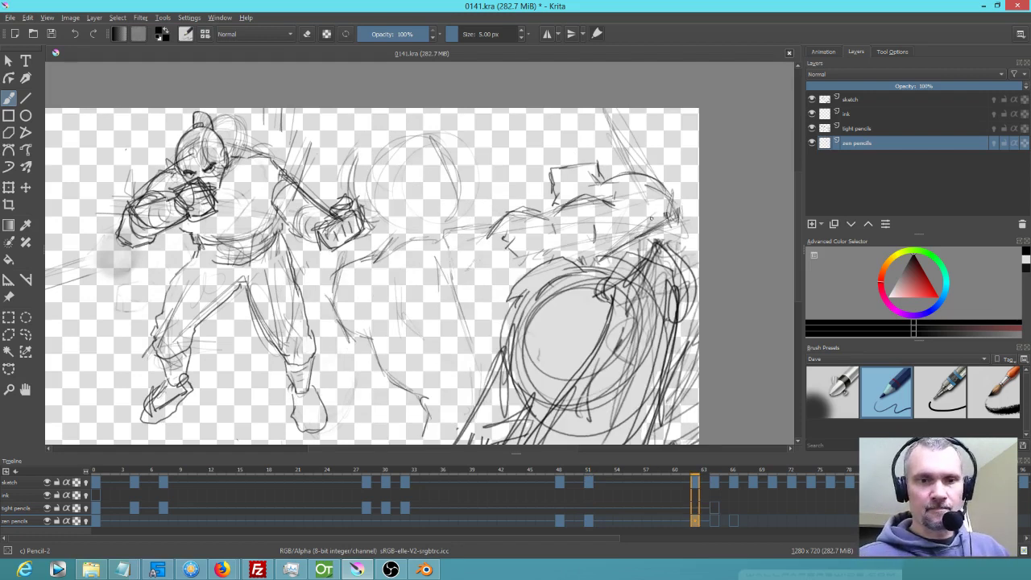
key("period")
key("comma")
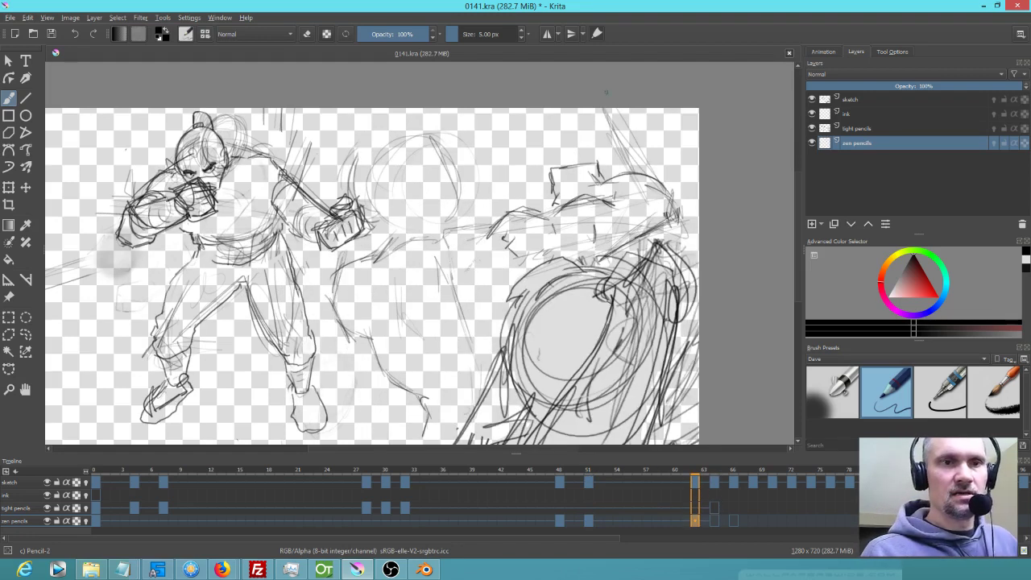
Pencil the near side and crown of the back-view head at frame 62, flipping against frame 51
key("comma")
key("period")
key("comma")
key("period")
key("comma")
key("period")
key("comma")
key("period")
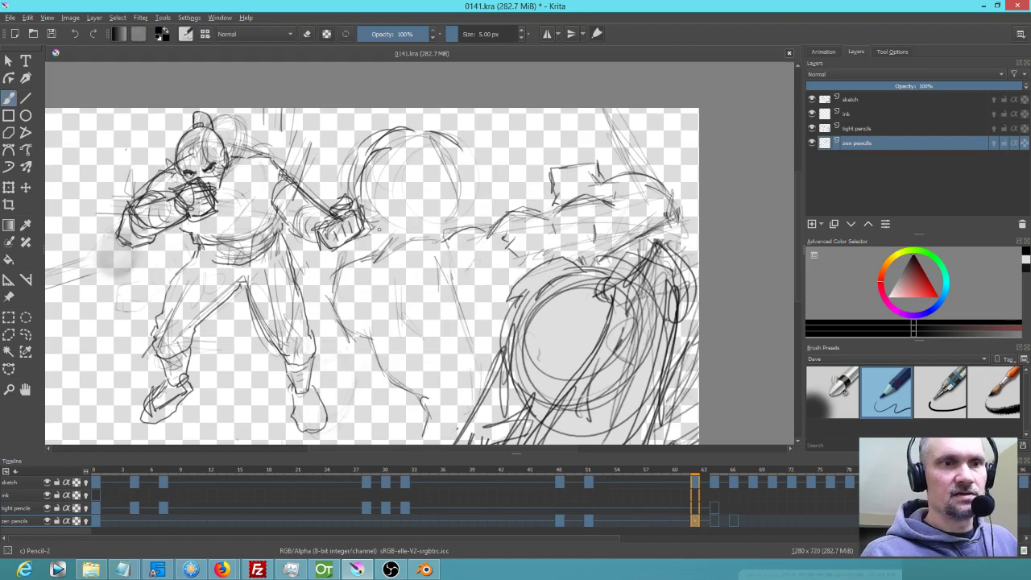
key("comma")
key("period")
Pencil the neckline and the far side of the head at frame 62, checking against frame 51
mouse_move(385, 219)
left_mouse_down()
mouse_move(407, 241)
mouse_move(435, 232)
left_mouse_up()
key("comma")
key("period")
left_click_drag(461, 167, 448, 224)
key("comma")
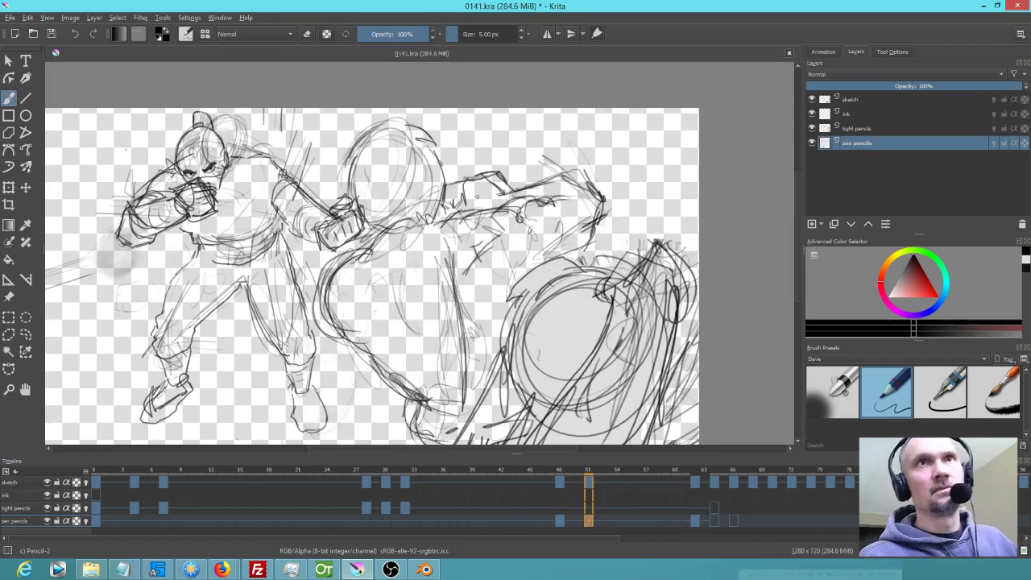
key("period")
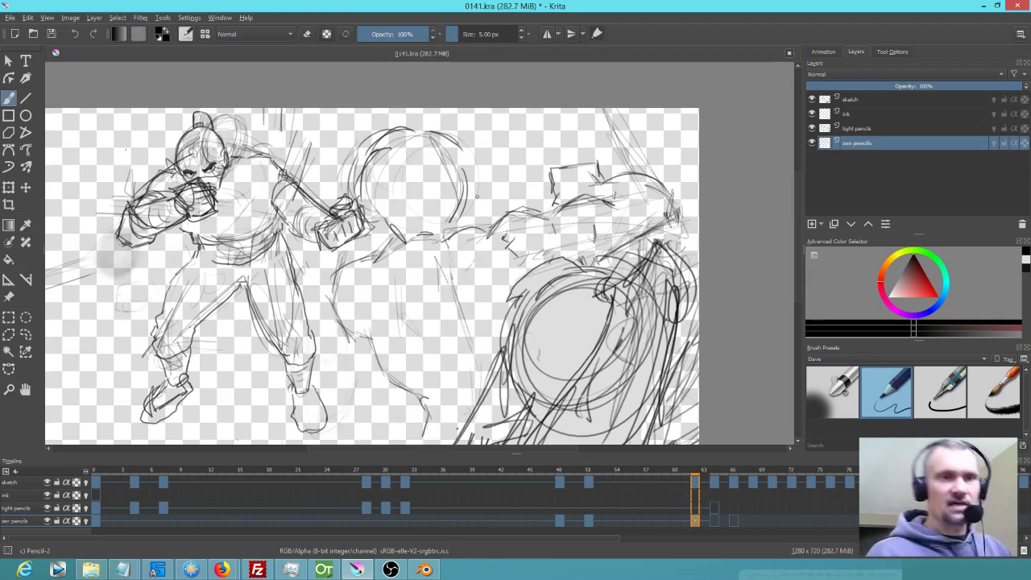
Reinforce the head's upper outline and crown at frame 62, and touch up the neck
left_click_drag(457, 151, 464, 170)
left_click_drag(436, 132, 455, 145)
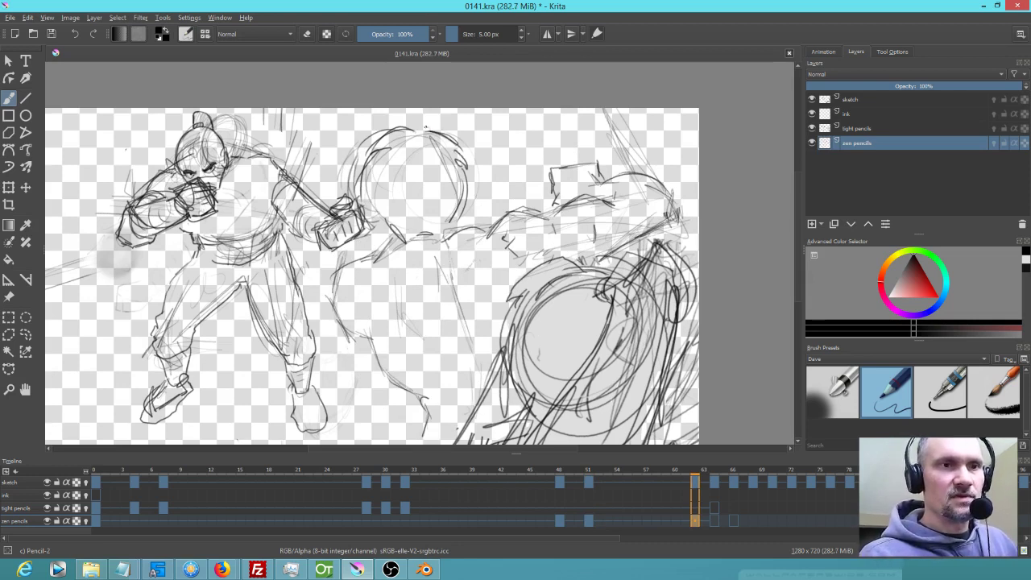
left_click_drag(417, 132, 427, 120)
mouse_move(375, 208)
left_mouse_down()
mouse_move(384, 230)
mouse_move(429, 241)
left_mouse_up()
Move to the frame 64 keyframe and lower the sketch layer's opacity to 44%
key("alt+comma")
key("alt+period")
key("alt+period")
key("alt+comma")
key("alt+period")
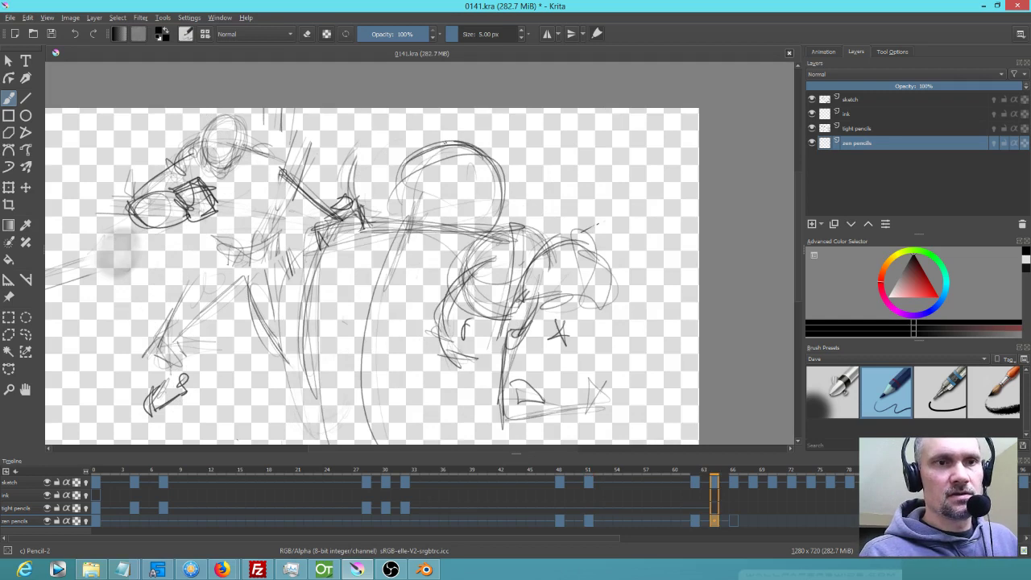
left_click(878, 128)
left_click(876, 113)
left_click(877, 97)
left_click(902, 83)
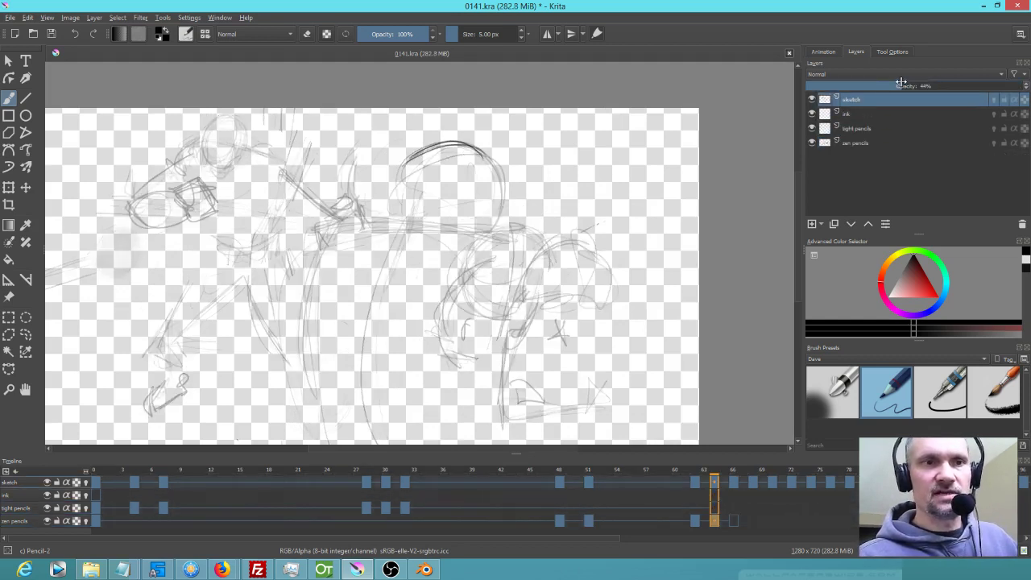
On the zen pencils layer at frame 64, pencil the back-view character's head outline, neck marks and ear
left_click(874, 143)
left_click_drag(437, 147, 391, 179)
mouse_move(415, 167)
left_mouse_down()
mouse_move(384, 199)
mouse_move(393, 246)
left_mouse_up()
mouse_move(396, 198)
left_mouse_down()
mouse_move(395, 242)
mouse_move(417, 239)
left_mouse_up()
left_click_drag(432, 241, 454, 231)
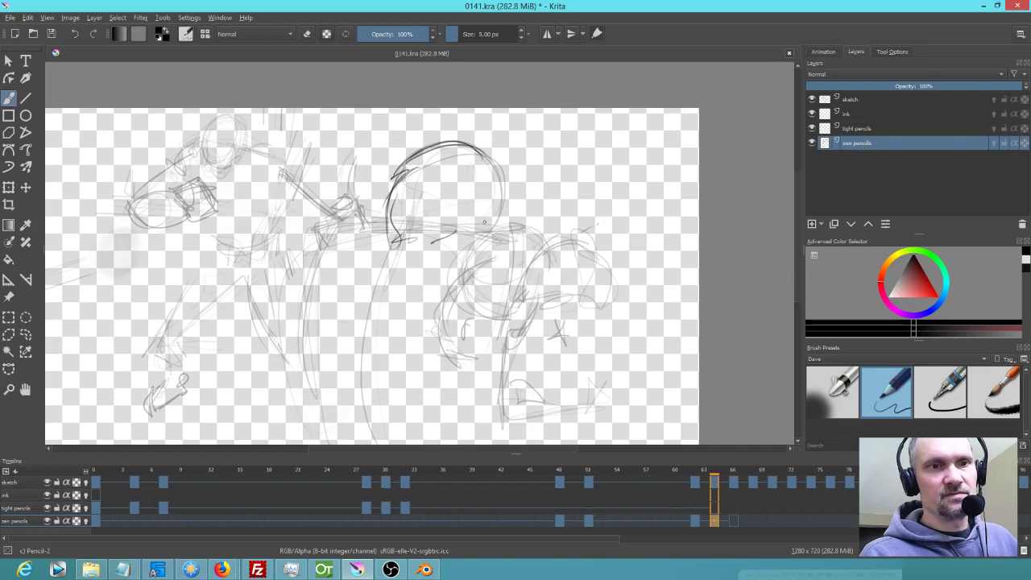
key("Left")
key("Left")
key("Right")
key("Right")
mouse_move(491, 161)
left_mouse_down()
mouse_move(510, 192)
mouse_move(503, 213)
left_mouse_up()
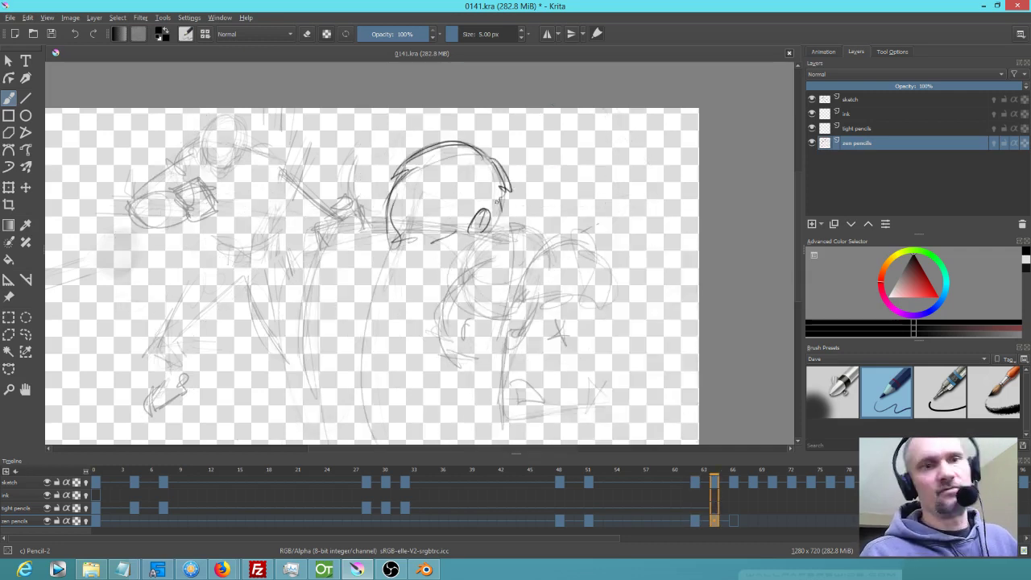
Compare frame 64 with earlier frames, and pencil the shoulder and the curved form below the ear with its small circle
key("Left")
key("Left")
key("Right")
key("Right")
mouse_move(464, 246)
left_mouse_down()
mouse_move(485, 232)
mouse_move(519, 236)
mouse_move(443, 278)
mouse_move(438, 299)
left_mouse_up()
mouse_move(449, 273)
left_mouse_down()
mouse_move(428, 327)
mouse_move(430, 354)
mouse_move(463, 338)
mouse_move(451, 363)
left_mouse_up()
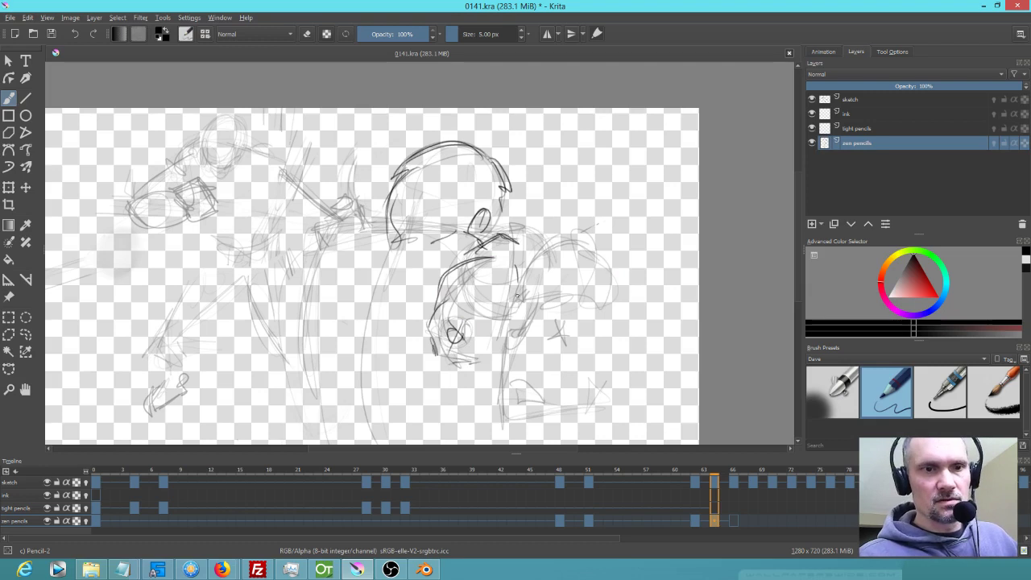
Pencil the curved inner torso line and the rounded near shoulder at frame 64, flipping against frame 62
key("comma")
key("period")
mouse_move(405, 243)
left_mouse_down()
mouse_move(370, 302)
mouse_move(369, 376)
left_mouse_up()
key("comma")
key("period")
mouse_move(399, 244)
left_mouse_down()
mouse_move(363, 249)
mouse_move(340, 271)
mouse_move(319, 266)
mouse_move(300, 309)
left_mouse_up()
key("comma")
key("period")
key("comma")
key("period")
Extend the outer and inner torso lines down toward the canvas edge at frame 64, checking against frame 62
mouse_move(315, 271)
left_mouse_down()
mouse_move(308, 323)
mouse_move(348, 417)
left_mouse_up()
key("comma")
key("period")
key("comma")
key("period")
left_click_drag(369, 377, 372, 415)
key("comma")
key("period")
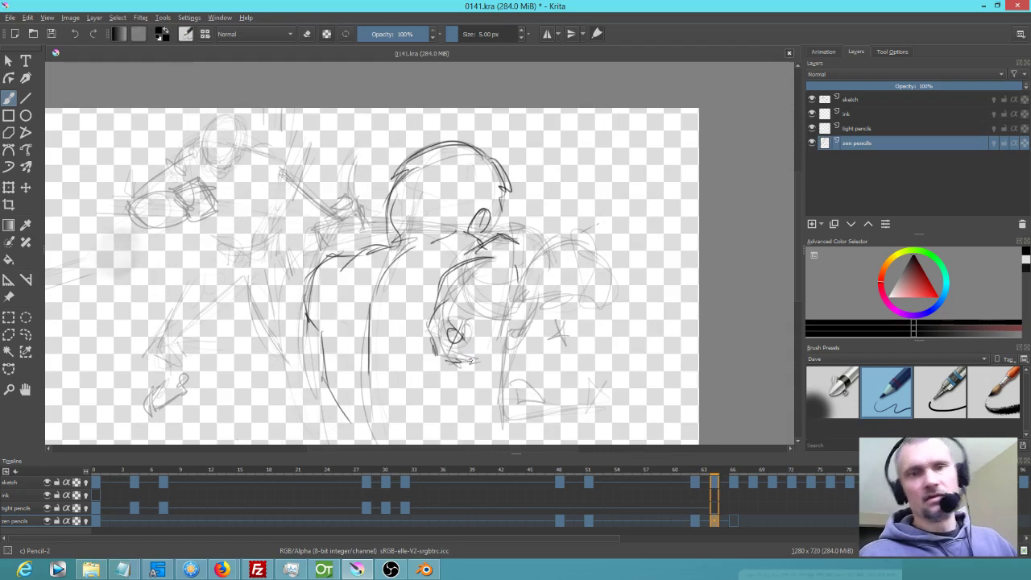
Pencil the struck opponent's hair, hairline, face profile and jaw at frame 64
key("comma")
mouse_move(499, 241)
left_mouse_down()
mouse_move(529, 254)
mouse_move(576, 242)
mouse_move(555, 236)
mouse_move(516, 274)
mouse_move(554, 295)
mouse_move(597, 280)
left_mouse_up()
key("period")
mouse_move(540, 268)
left_mouse_down()
mouse_move(541, 308)
mouse_move(503, 359)
left_mouse_up()
mouse_move(507, 306)
left_mouse_down()
mouse_move(499, 393)
mouse_move(509, 418)
mouse_move(612, 387)
mouse_move(595, 404)
left_mouse_up()
Draw the opponent's star-shaped eyes, clenched teeth and ear at frame 64
left_click_drag(571, 326, 556, 343)
mouse_move(556, 320)
left_mouse_down()
mouse_move(572, 345)
mouse_move(580, 334)
left_mouse_up()
mouse_move(512, 318)
left_mouse_down()
mouse_move(521, 337)
mouse_move(508, 337)
left_mouse_up()
left_click_drag(507, 328, 524, 328)
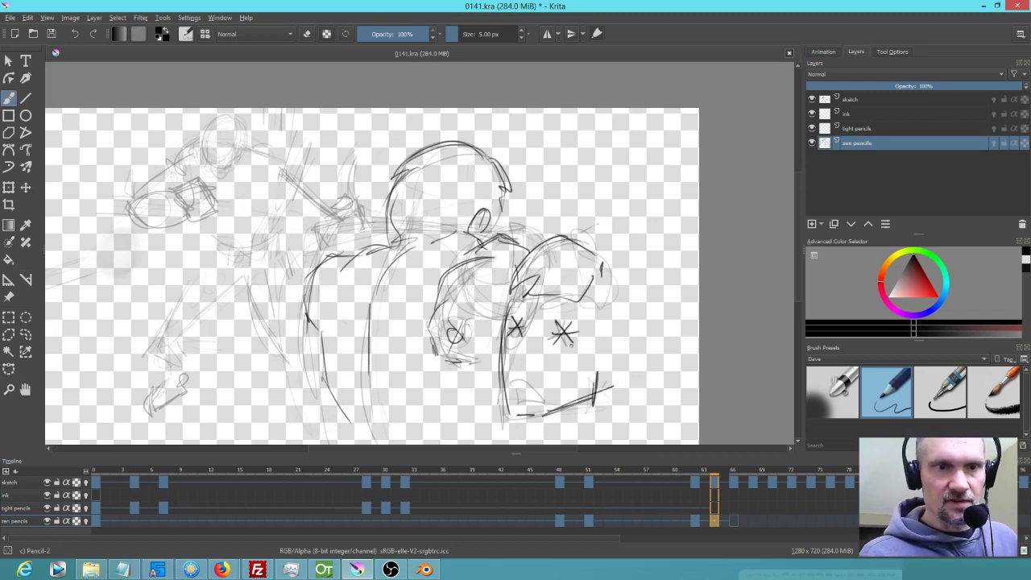
mouse_move(509, 395)
left_mouse_down()
mouse_move(540, 371)
mouse_move(528, 365)
mouse_move(555, 397)
mouse_move(538, 371)
mouse_move(544, 402)
left_mouse_up()
left_click_drag(538, 371, 529, 404)
left_click_drag(521, 371, 513, 405)
mouse_move(599, 345)
left_mouse_down()
mouse_move(618, 336)
mouse_move(611, 369)
left_mouse_up()
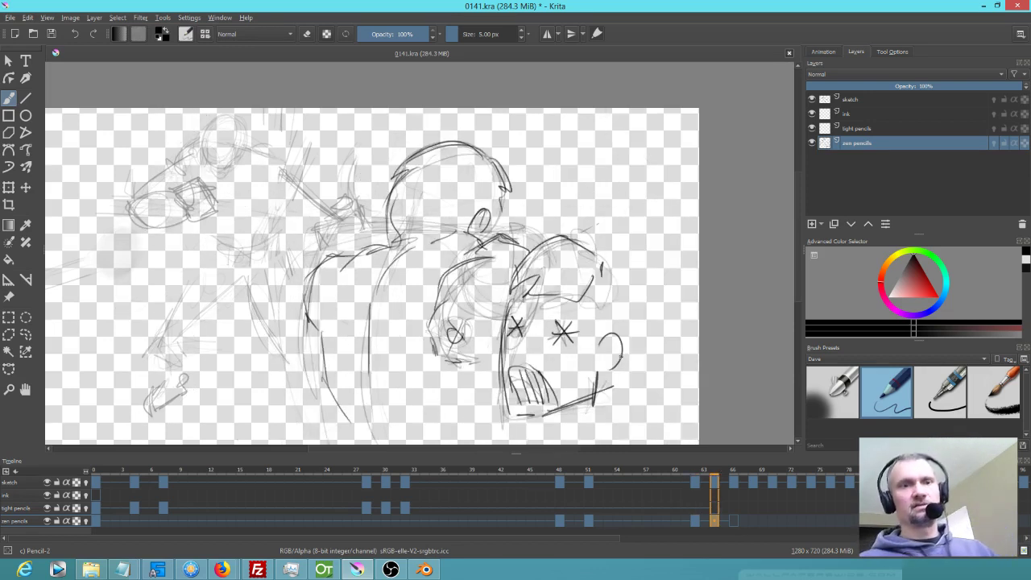
Pencil the back of the opponent's head and the raised shoulder arc behind it at frame 64, comparing with neighbouring frames
key("Right")
key("Right")
key("Left")
key("Left")
left_click_drag(614, 271, 646, 299)
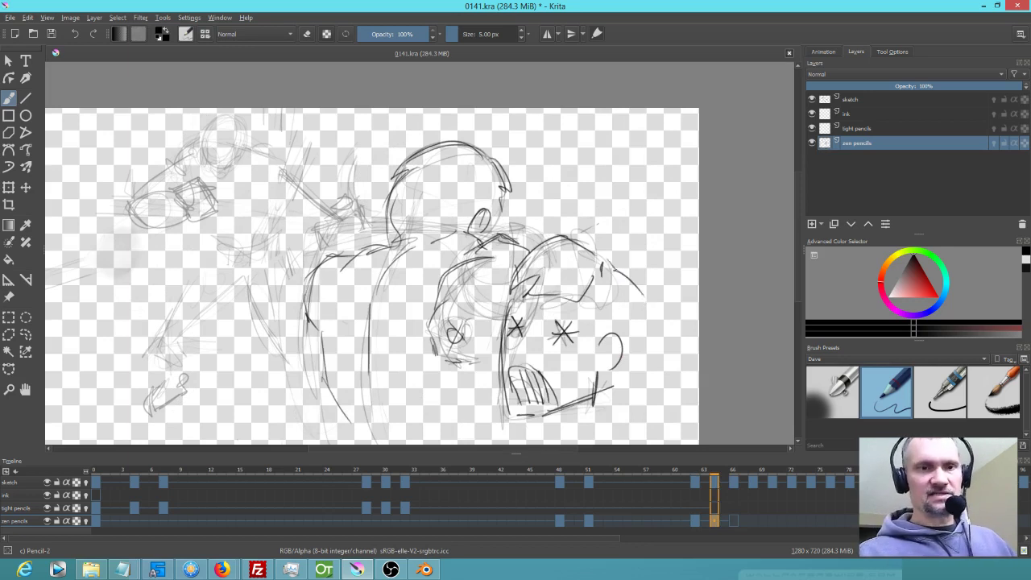
key("Left")
key("Left")
key("Right")
key("Right")
mouse_move(609, 255)
left_mouse_down()
mouse_move(637, 212)
mouse_move(687, 230)
mouse_move(709, 294)
left_mouse_up()
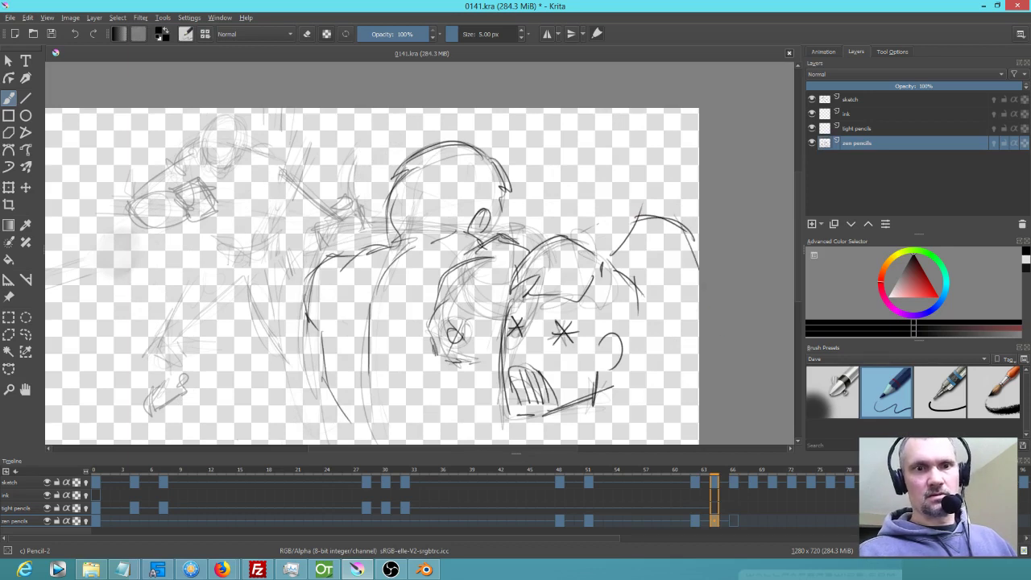
Draw the second line of the raised shoulder and the back edge of the opponent's head at frame 64, comparing with frame 62
left_click_drag(632, 274, 709, 322)
key("Left")
key("Left")
key("Right")
key("Right")
left_click_drag(631, 361, 633, 399)
key("Left")
key("Left")
key("Right")
key("Right")
Pencil the opponent's neck, rear jaw line and sideburn at frame 64, checking against frame 62
mouse_move(514, 441)
left_mouse_down()
mouse_move(597, 404)
mouse_move(580, 405)
mouse_move(594, 443)
left_mouse_up()
mouse_move(641, 298)
left_mouse_down()
mouse_move(647, 350)
mouse_move(615, 385)
left_mouse_up()
left_click_drag(594, 306, 597, 330)
key("Left")
key("Left")
key("Right")
key("Right")
Draw the lower edge of the back-view character's bent arm at frame 64 and compare it with frame 62
left_click_drag(438, 355, 474, 372)
key("Left")
key("Left")
key("Right")
key("Right")
Pencil the round outline of the back-view character's head at frame 66, checking against frame 64
key("Right")
key("Right")
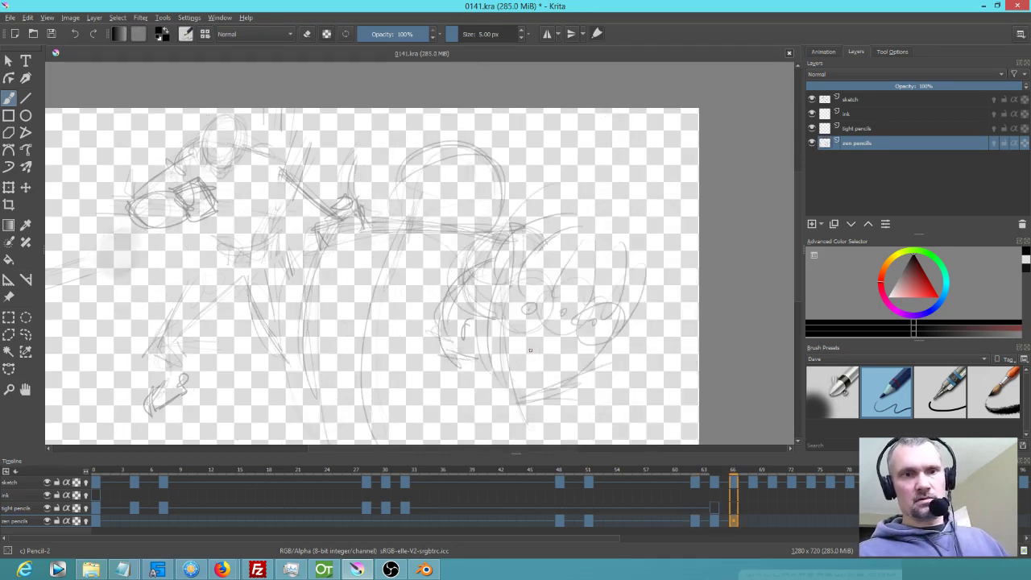
key("Left")
key("Left")
key("Right")
key("Right")
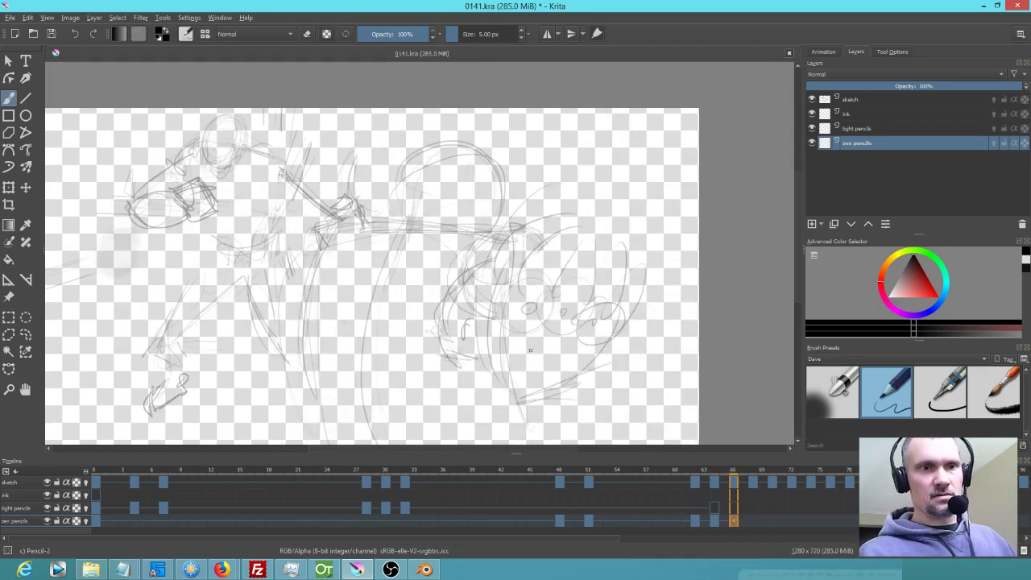
left_click_drag(407, 235, 420, 215)
left_click_drag(447, 137, 404, 211)
mouse_move(409, 153)
left_mouse_down()
mouse_move(470, 138)
mouse_move(498, 194)
left_mouse_up()
left_click_drag(435, 125, 486, 137)
mouse_move(505, 225)
left_mouse_down()
mouse_move(500, 170)
mouse_move(488, 222)
left_mouse_up()
key("Left")
key("Left")
key("Right")
key("Right")
Reinforce the sides of the back-view character's head down to the ear at frame 66
left_click_drag(432, 136, 394, 201)
left_click_drag(485, 147, 488, 217)
key("Left")
key("Left")
key("Right")
key("Right")
Draw the neck and near shoulder curve of the back-view character at frame 66, comparing with frame 64
mouse_move(403, 233)
left_mouse_down()
mouse_move(346, 237)
mouse_move(328, 258)
mouse_move(307, 252)
mouse_move(298, 303)
left_mouse_up()
left_click_drag(314, 250, 293, 300)
key("Left")
key("Left")
key("Right")
key("Right")
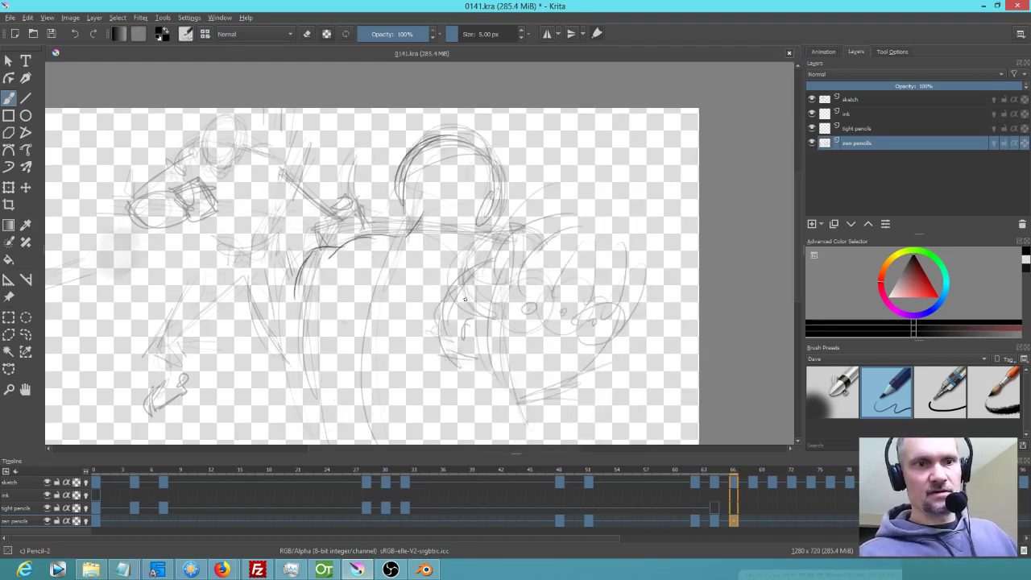
Pencil the bent arm's outer contour and the far shoulder edge of the back-view character at frame 66
mouse_move(441, 289)
left_mouse_down()
mouse_move(471, 251)
mouse_move(407, 331)
mouse_move(424, 346)
mouse_move(436, 336)
mouse_move(435, 360)
left_mouse_up()
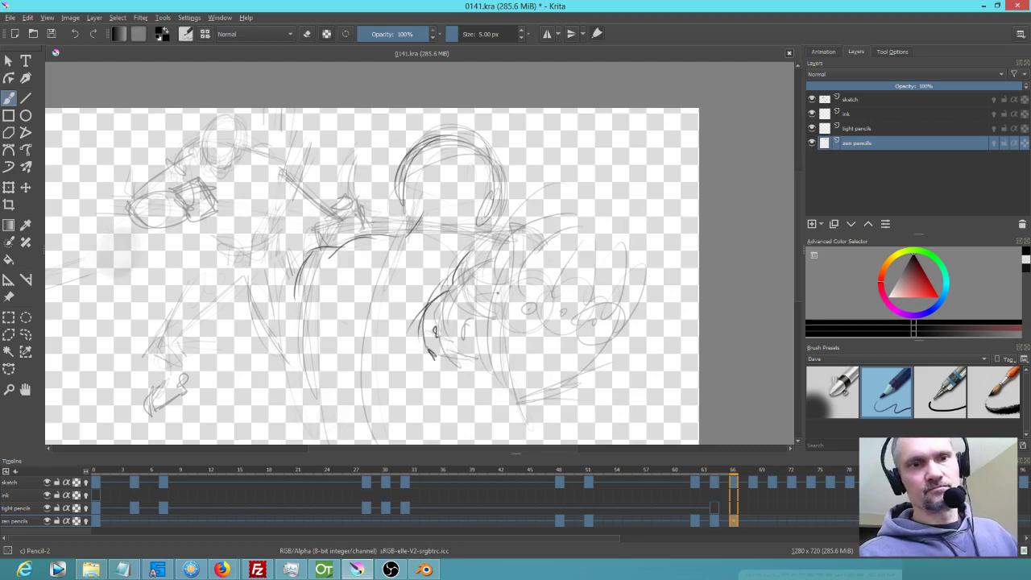
mouse_move(427, 304)
left_mouse_down()
mouse_move(491, 265)
mouse_move(501, 229)
mouse_move(530, 259)
left_mouse_up()
key("Left")
key("Right")
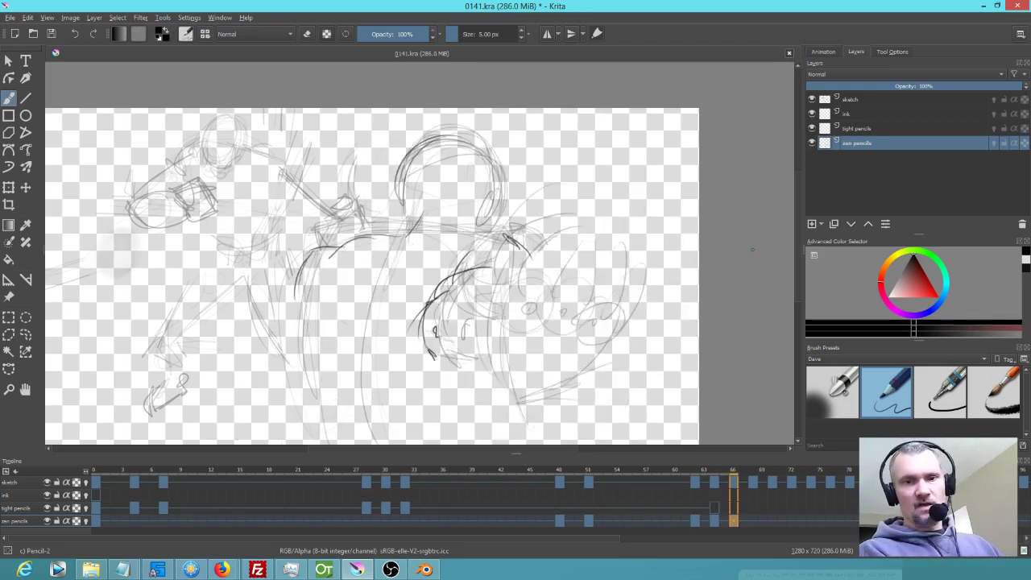
Review the motion between frames 64 and 66, and draw the inner torso line from the neck downward at frame 66
mouse_move(699, 479)
left_mouse_down()
mouse_move(882, 479)
mouse_move(702, 479)
mouse_move(732, 482)
left_mouse_up()
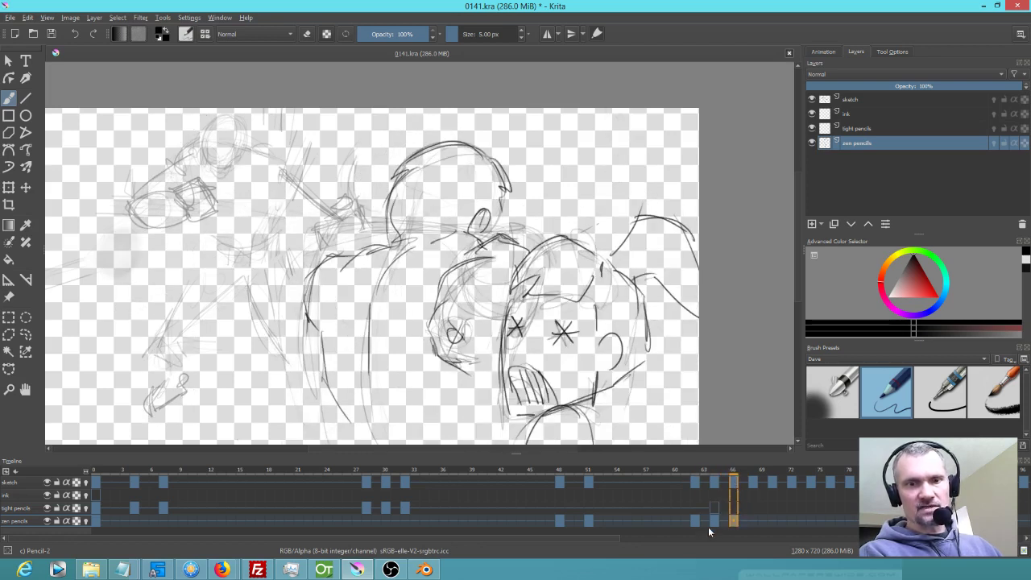
left_click(721, 521)
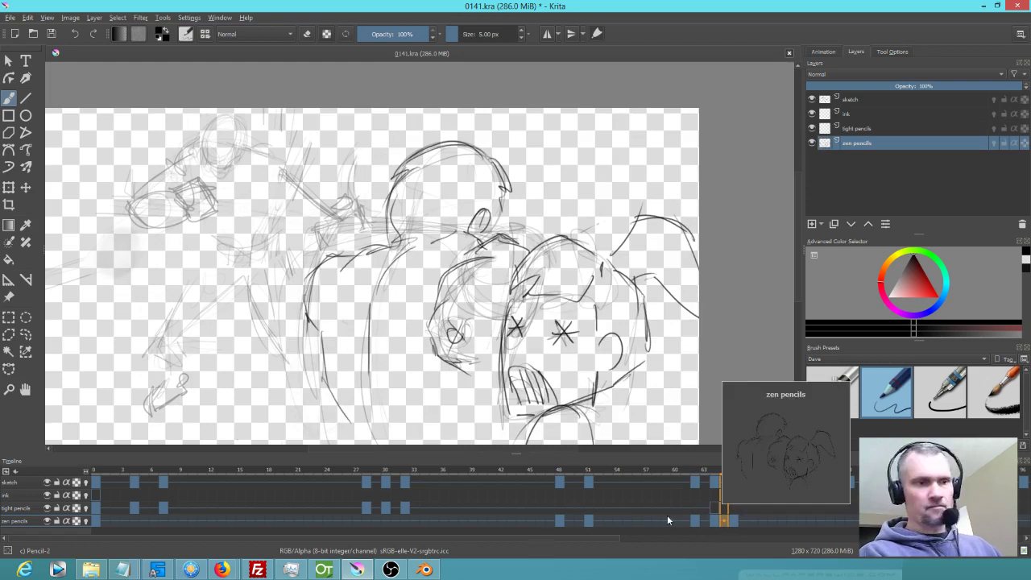
key("Left")
key("Right")
key("Right")
key("Left")
key("Right")
mouse_move(425, 222)
left_mouse_down()
mouse_move(373, 338)
mouse_move(373, 409)
left_mouse_up()
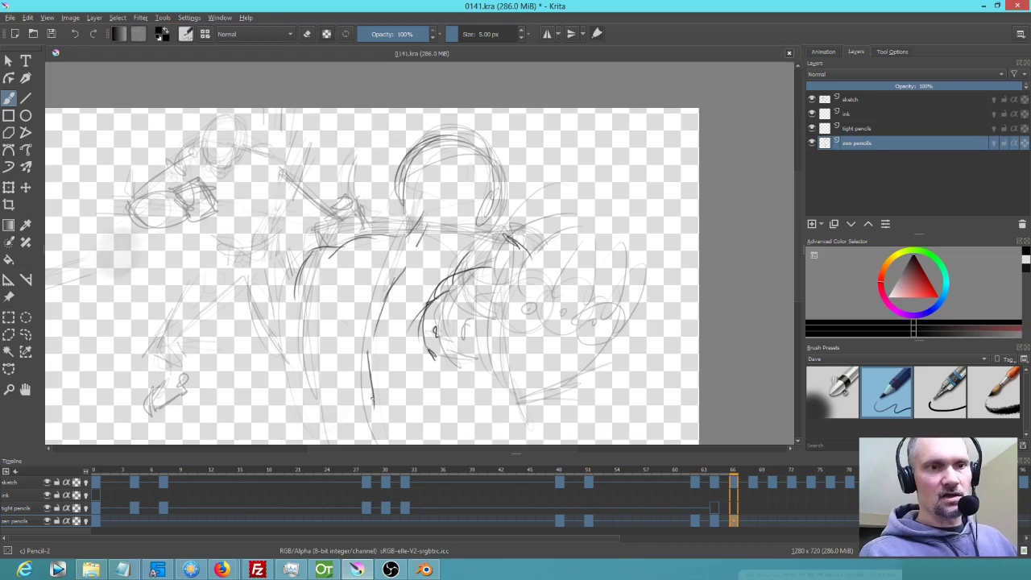
Pencil the outer side of the torso down to the canvas edge at frame 66, checking against the previous frame
left_click_drag(314, 296, 320, 358)
mouse_move(312, 315)
left_mouse_down()
mouse_move(333, 382)
mouse_move(350, 390)
left_mouse_up()
key("Left")
key("Right")
left_click_drag(321, 316, 334, 393)
left_click_drag(321, 338, 324, 375)
mouse_move(323, 369)
left_mouse_down()
mouse_move(356, 422)
mouse_move(350, 443)
left_mouse_up()
key("Left")
key("Right")
Extend the near shoulder contour down into the torso side at frame 66 and compare it with frame 64
mouse_move(307, 266)
left_mouse_down()
mouse_move(293, 300)
mouse_move(300, 278)
left_mouse_up()
mouse_move(301, 277)
left_mouse_down()
mouse_move(293, 314)
mouse_move(311, 330)
left_mouse_up()
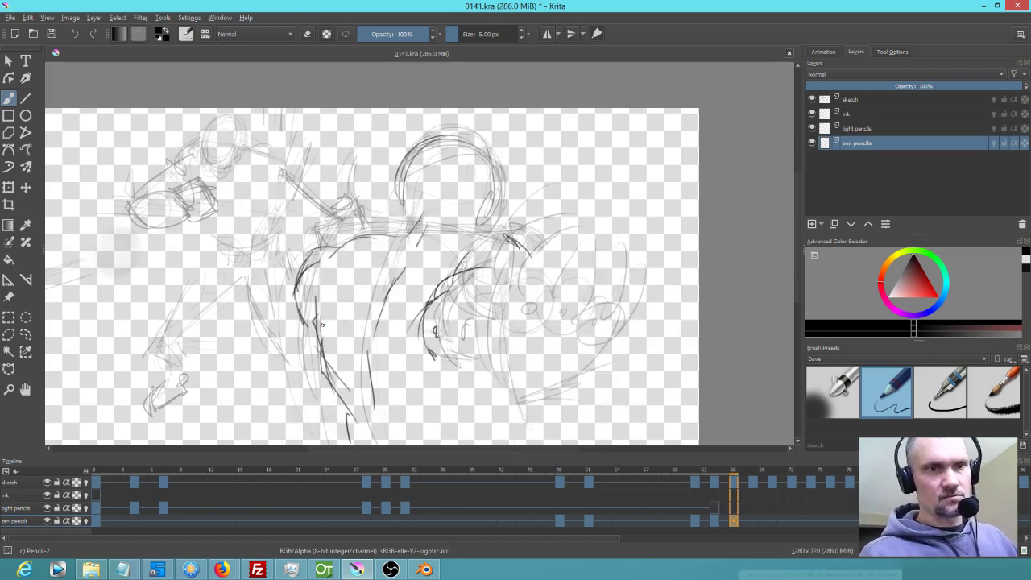
key("Left")
key("Left")
key("Right")
key("Right")
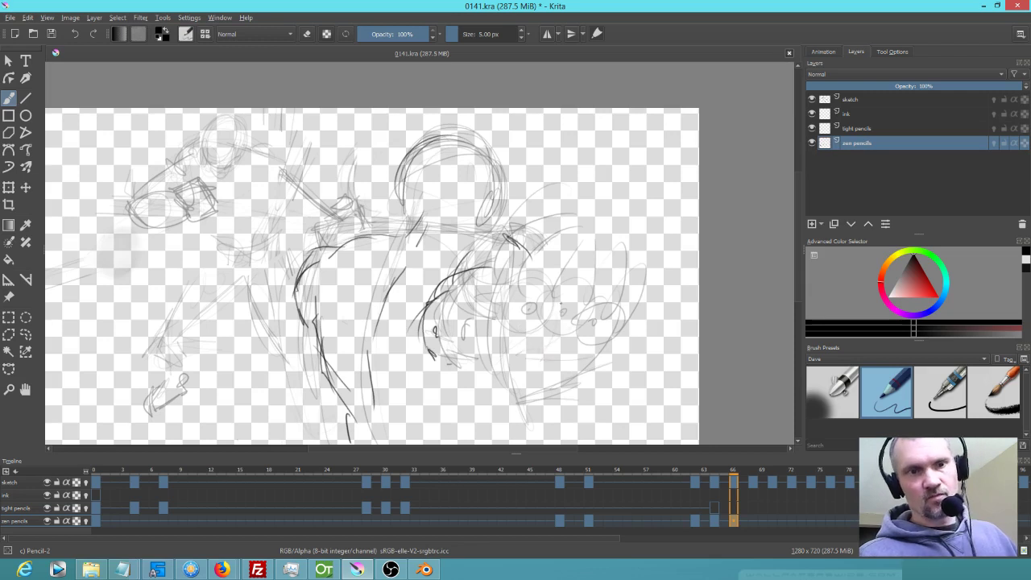
Draw the bent arm's lower edge and the curved far shoulder of the back-view character at frame 66
mouse_move(564, 342)
left_mouse_down()
mouse_move(565, 306)
mouse_move(567, 318)
left_mouse_up()
mouse_move(441, 364)
left_mouse_down()
mouse_move(508, 367)
mouse_move(564, 335)
left_mouse_up()
mouse_move(471, 296)
left_mouse_down()
mouse_move(525, 299)
mouse_move(478, 292)
left_mouse_up()
mouse_move(516, 242)
left_mouse_down()
mouse_move(535, 271)
mouse_move(529, 294)
mouse_move(511, 291)
left_mouse_up()
key("Left")
key("Right")
left_click_drag(482, 269, 428, 309)
Draw the opponent's smeared row of round eyes with pupils at frame 66, consulting the frame 68 sketch
left_click_drag(663, 468, 750, 473)
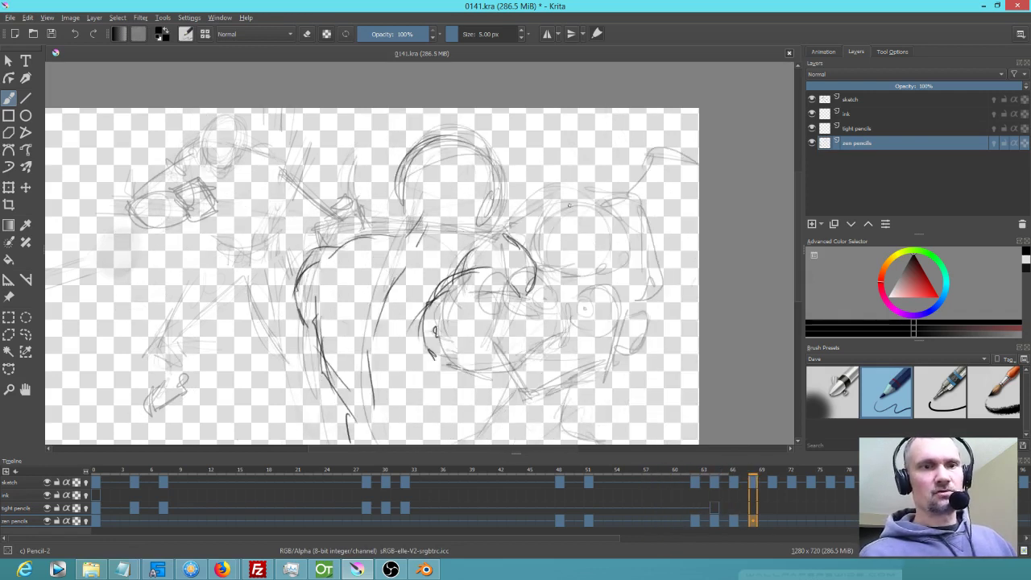
key("Left")
key("Left")
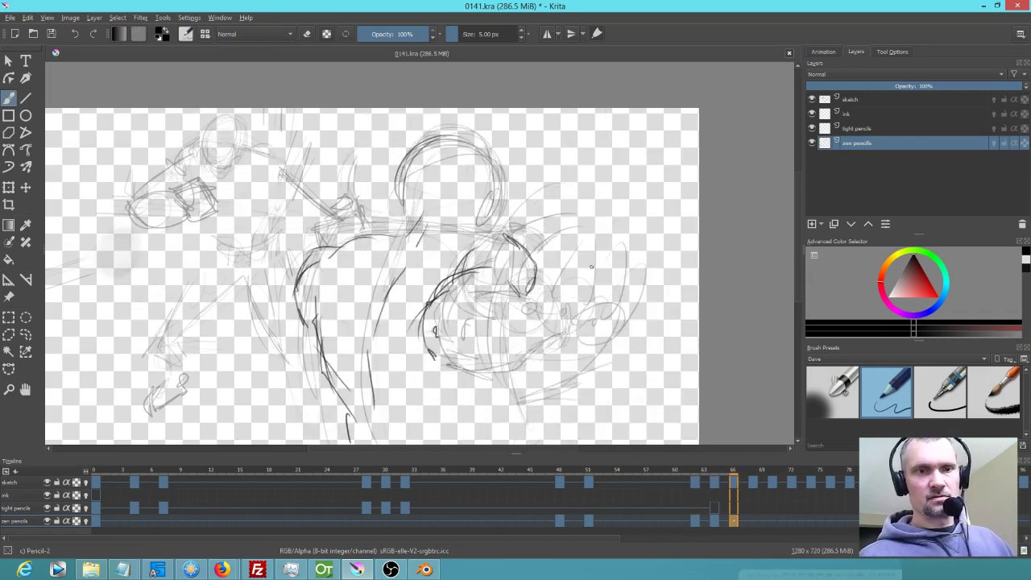
mouse_move(493, 288)
left_mouse_down()
mouse_move(509, 319)
mouse_move(488, 277)
mouse_move(515, 317)
left_mouse_up()
mouse_move(564, 285)
left_mouse_down()
mouse_move(554, 325)
mouse_move(541, 290)
mouse_move(573, 346)
mouse_move(585, 328)
left_mouse_up()
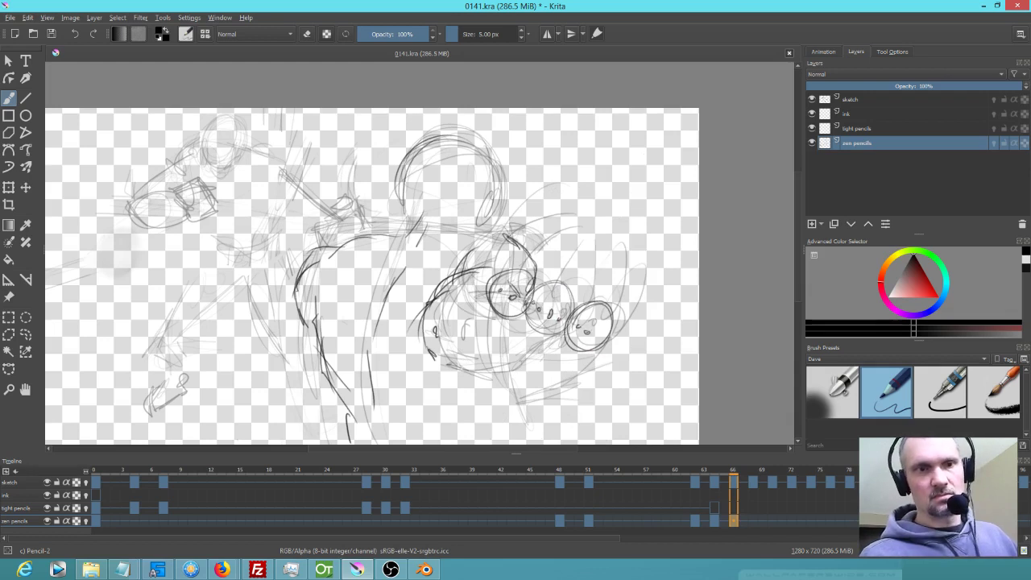
Pencil the opponent's distorted mouth, face profile and jaw at frame 66, comparing with frame 64
mouse_move(503, 364)
left_mouse_down()
mouse_move(542, 364)
mouse_move(547, 385)
mouse_move(549, 375)
left_mouse_up()
key("Left")
key("Left")
key("Right")
key("Right")
mouse_move(490, 321)
left_mouse_down()
mouse_move(488, 374)
mouse_move(481, 348)
mouse_move(494, 386)
mouse_move(587, 378)
left_mouse_up()
key("Left")
key("Left")
key("Right")
key("Right")
Draw the opponent's ear and the rear end of the jaw at frame 66
left_click_drag(630, 332, 602, 364)
key("Left")
key("Left")
key("Right")
key("Right")
Pencil the opponent's brow line and hair contours above the eyes at frame 66
mouse_move(600, 285)
left_mouse_down()
mouse_move(516, 278)
mouse_move(612, 290)
left_mouse_up()
mouse_move(515, 274)
left_mouse_down()
mouse_move(581, 261)
mouse_move(531, 236)
mouse_move(604, 221)
mouse_move(606, 243)
mouse_move(625, 195)
mouse_move(673, 175)
mouse_move(659, 293)
left_mouse_up()
key("Left")
key("Left")
key("Right")
key("Right")
Draw the tall arc behind the opponent's head and the neck lines below the jaw at frame 66
left_click_drag(673, 208, 647, 332)
key("Left")
key("Left")
key("Right")
key("Right")
mouse_move(588, 392)
left_mouse_down()
mouse_move(540, 396)
mouse_move(514, 440)
mouse_move(581, 425)
left_mouse_up()
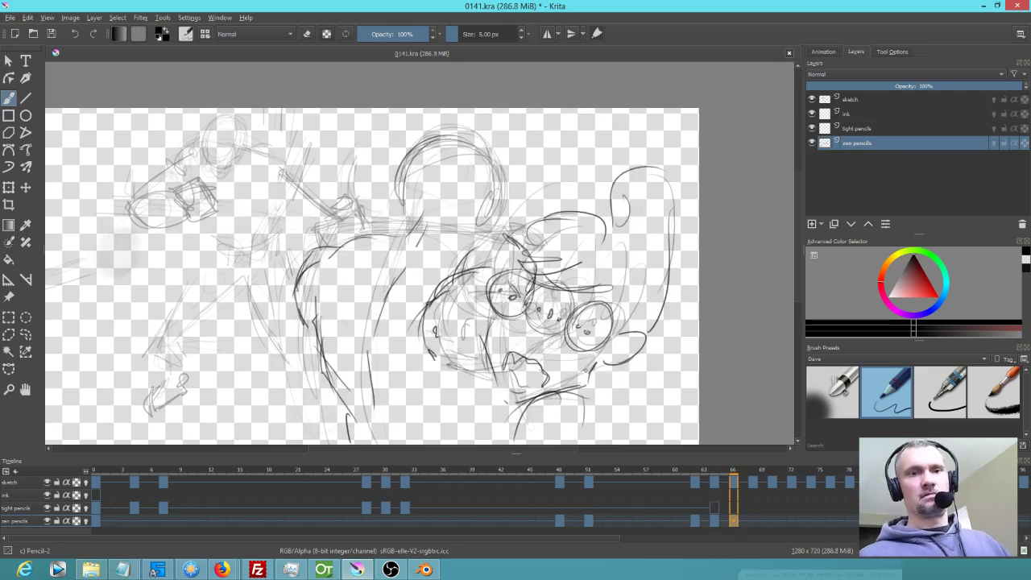
Step back and forth through frames 62 to 66 to check the flow of the hit
key("Left")
key("Left")
key("Left")
key("Left")
key("Right")
key("Right")
key("Right")
key("Right")
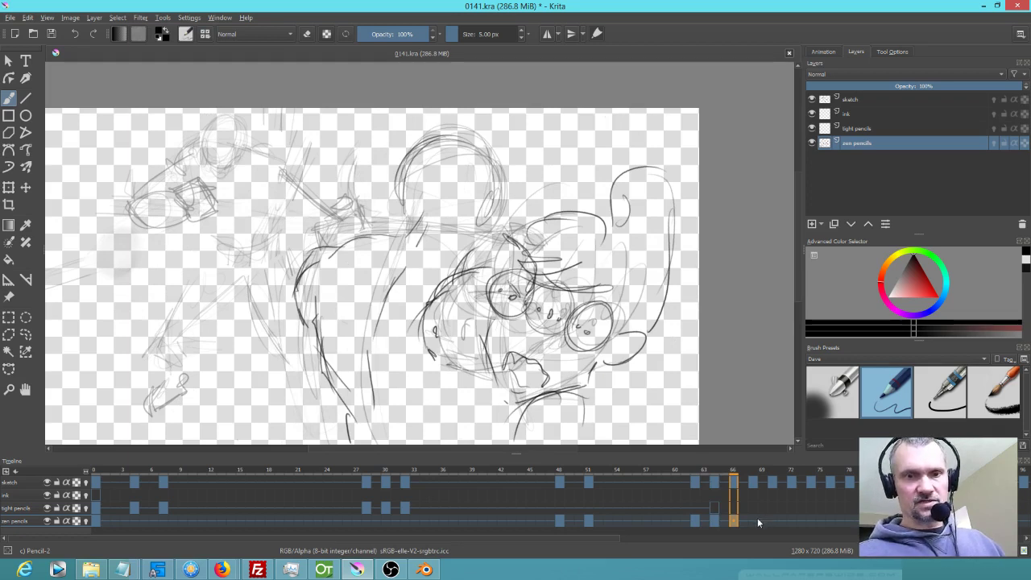
Copy the zen pencils keyframe from frame 66 to frame 68 and delete the opponent's drawing from the copy
key("Right")
key("Right")
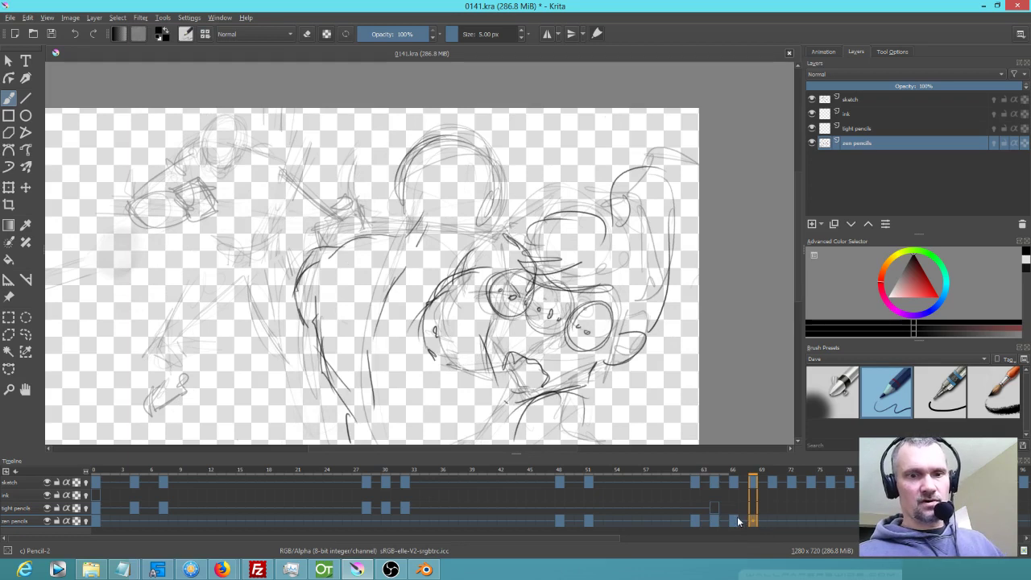
left_click(737, 519)
left_click_drag(740, 519, 755, 520)
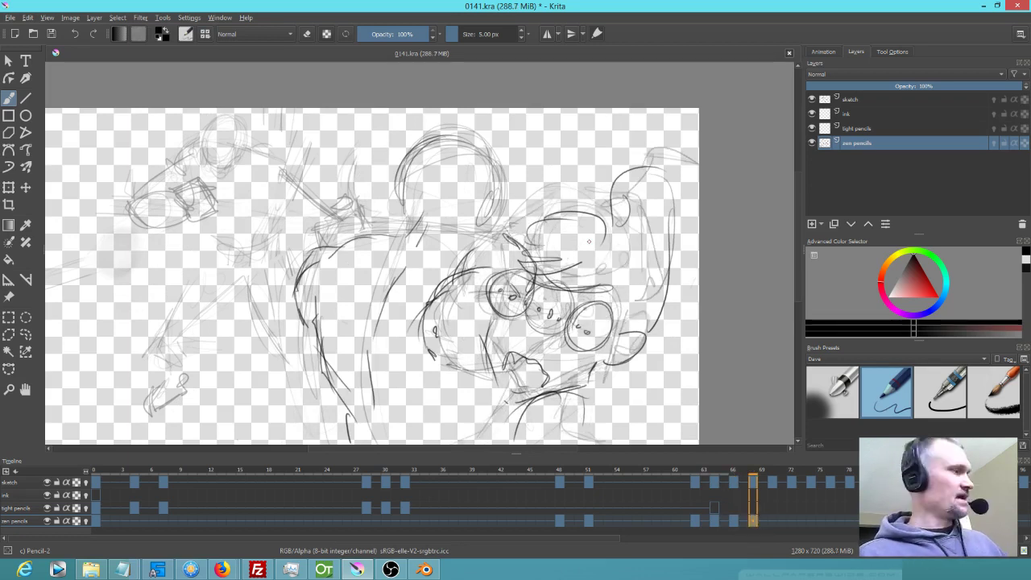
key("l")
mouse_move(715, 155)
left_mouse_down()
mouse_move(544, 211)
mouse_move(480, 298)
mouse_move(477, 443)
mouse_move(703, 152)
left_mouse_up()
key("Delete")
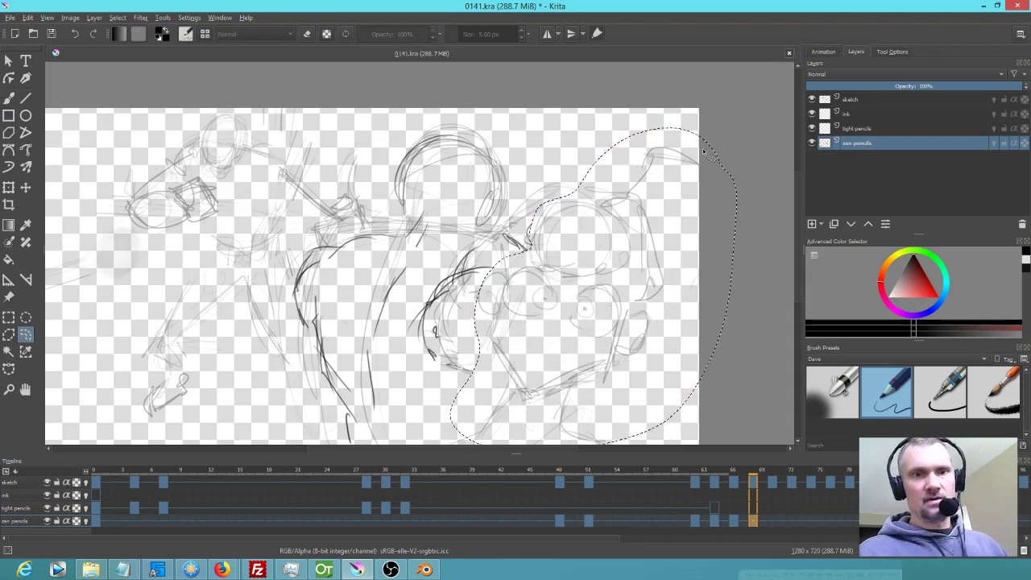
Clear the selection and pencil the opponent's hair, round eyes and ear with the brush at frame 68
left_click(775, 516)
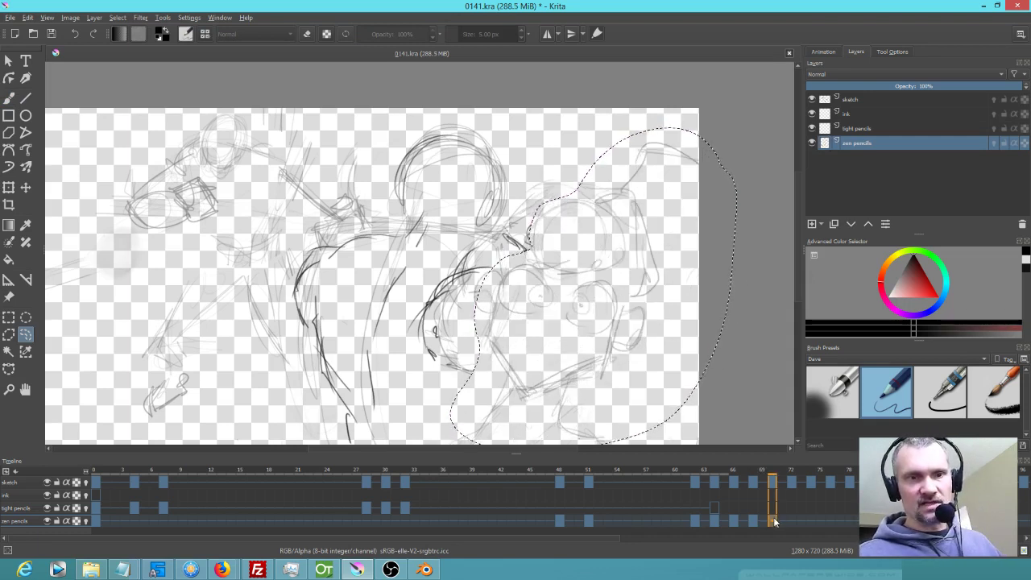
left_click(757, 521)
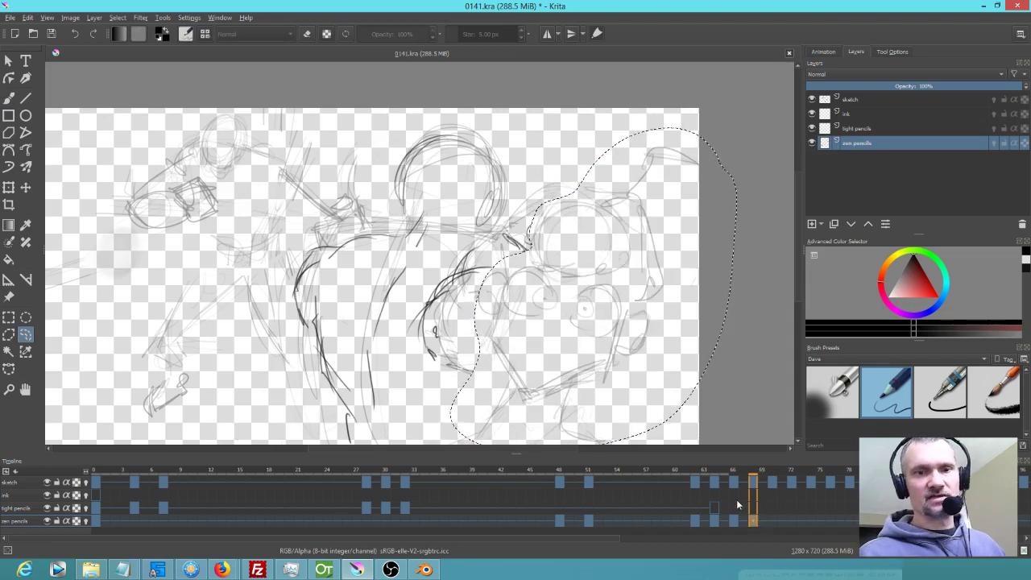
key("Left")
key("Left")
left_click(754, 522)
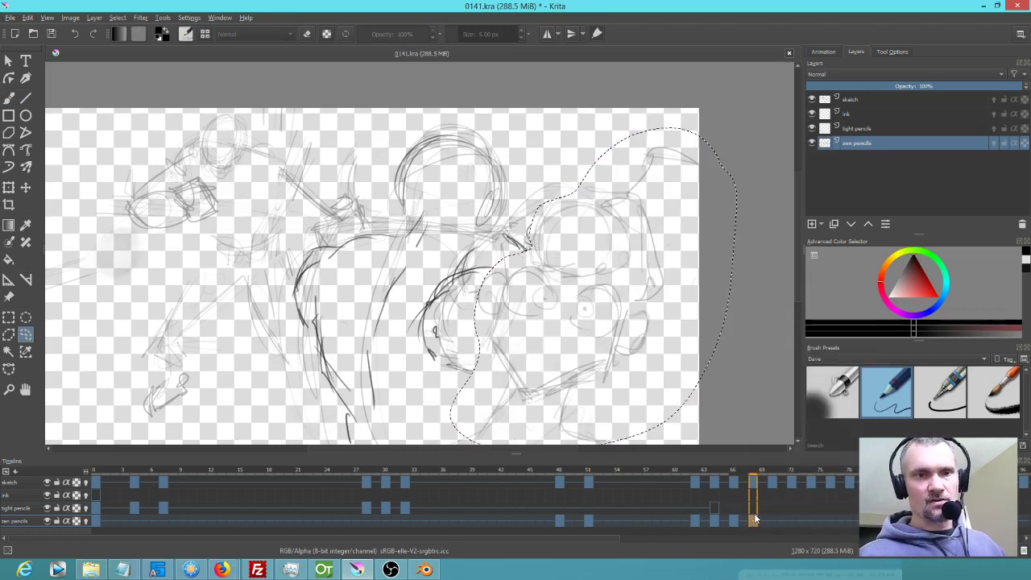
key("b")
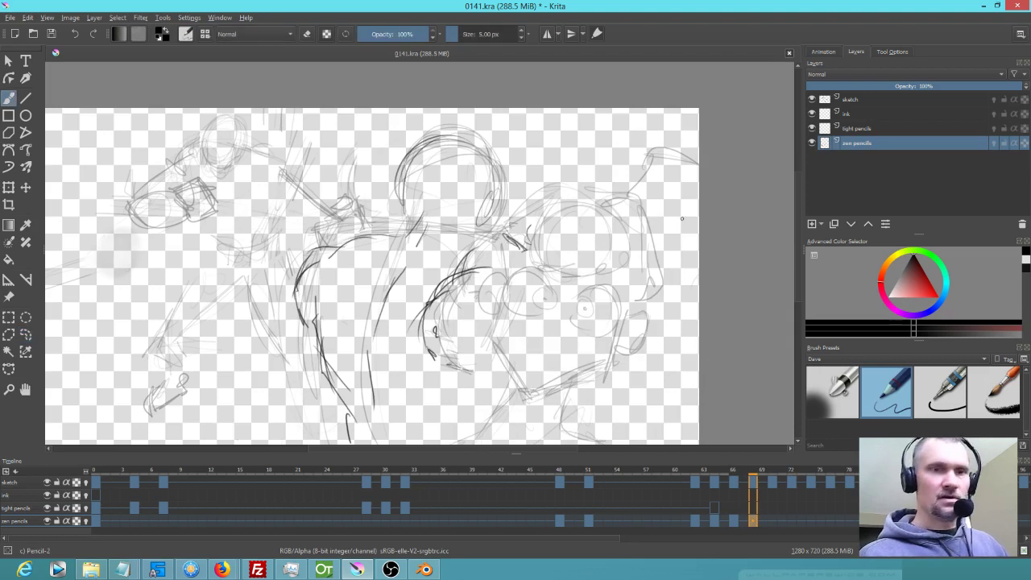
mouse_move(543, 277)
left_mouse_down()
mouse_move(509, 272)
mouse_move(508, 296)
mouse_move(532, 309)
mouse_move(612, 290)
mouse_move(616, 311)
mouse_move(577, 322)
mouse_move(598, 328)
left_mouse_up()
mouse_move(517, 310)
left_mouse_down()
mouse_move(546, 306)
mouse_move(528, 300)
mouse_move(553, 301)
mouse_move(545, 296)
mouse_move(594, 318)
mouse_move(586, 308)
left_mouse_up()
mouse_move(537, 264)
left_mouse_down()
mouse_move(588, 282)
mouse_move(623, 246)
mouse_move(543, 208)
mouse_move(535, 237)
mouse_move(559, 189)
mouse_move(631, 220)
mouse_move(654, 278)
mouse_move(629, 313)
mouse_move(645, 332)
mouse_move(609, 359)
left_mouse_up()
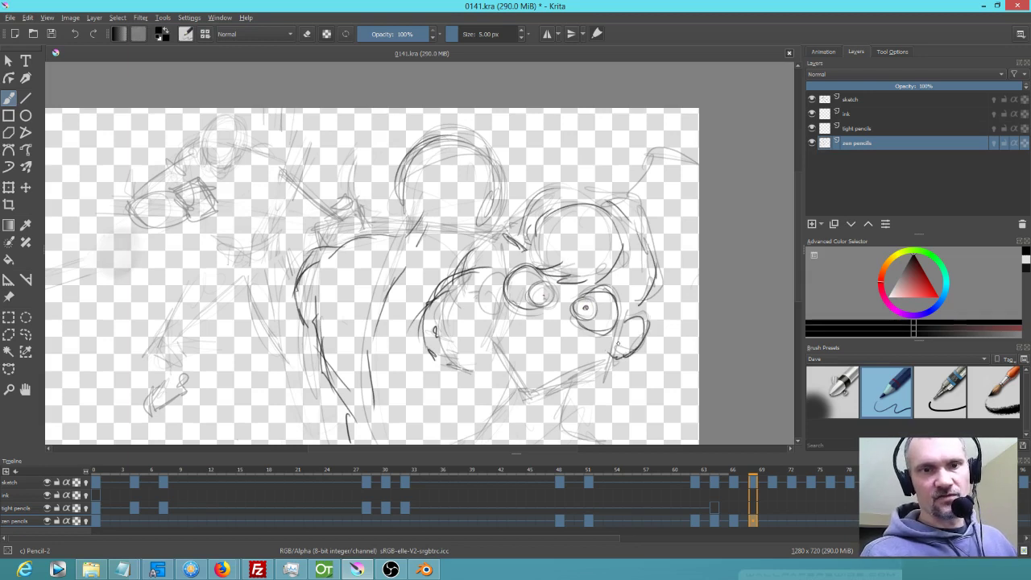
Draw the opponent's face profile, jaw, wavy mouth and neck at frame 68
left_click_drag(524, 385, 564, 290)
mouse_move(525, 386)
left_mouse_down()
mouse_move(587, 387)
mouse_move(609, 364)
left_mouse_up()
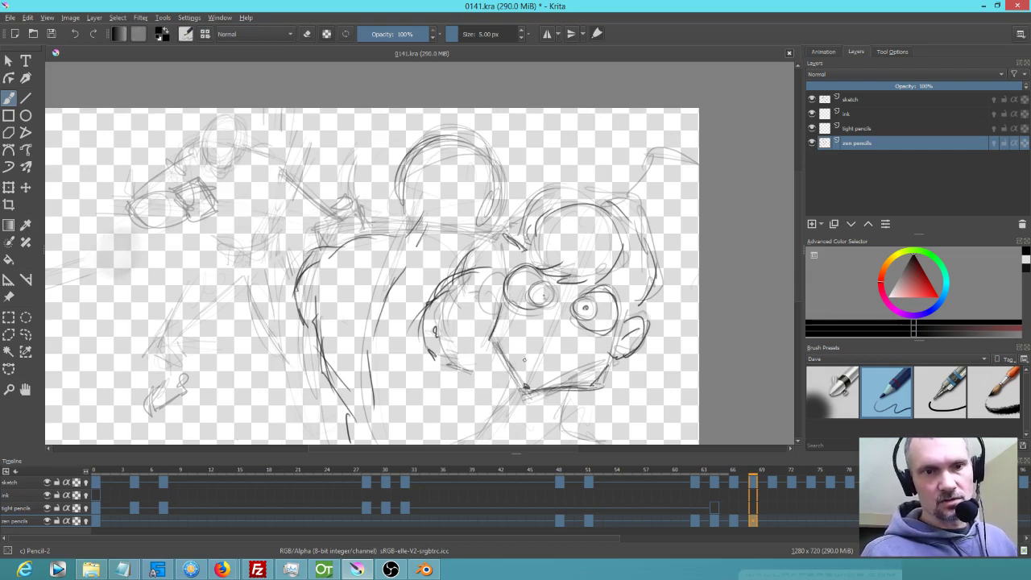
mouse_move(518, 355)
left_mouse_down()
mouse_move(550, 368)
mouse_move(465, 443)
mouse_move(537, 415)
left_mouse_up()
mouse_move(573, 387)
left_mouse_down()
mouse_move(558, 419)
mouse_move(567, 445)
left_mouse_up()
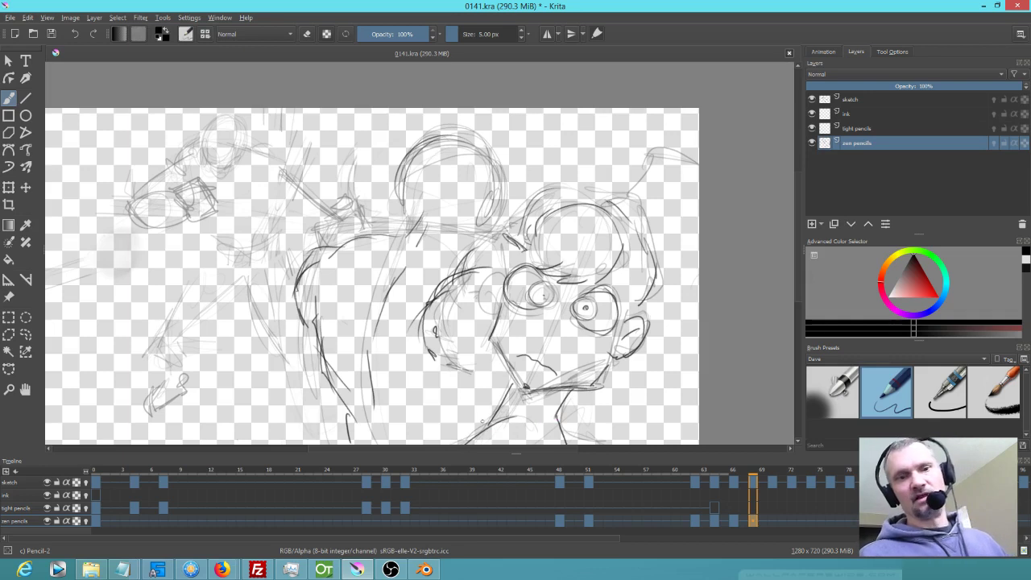
Play and step through the frames from 68 to 76 to examine how the opponent's sketch moves
left_click(771, 521)
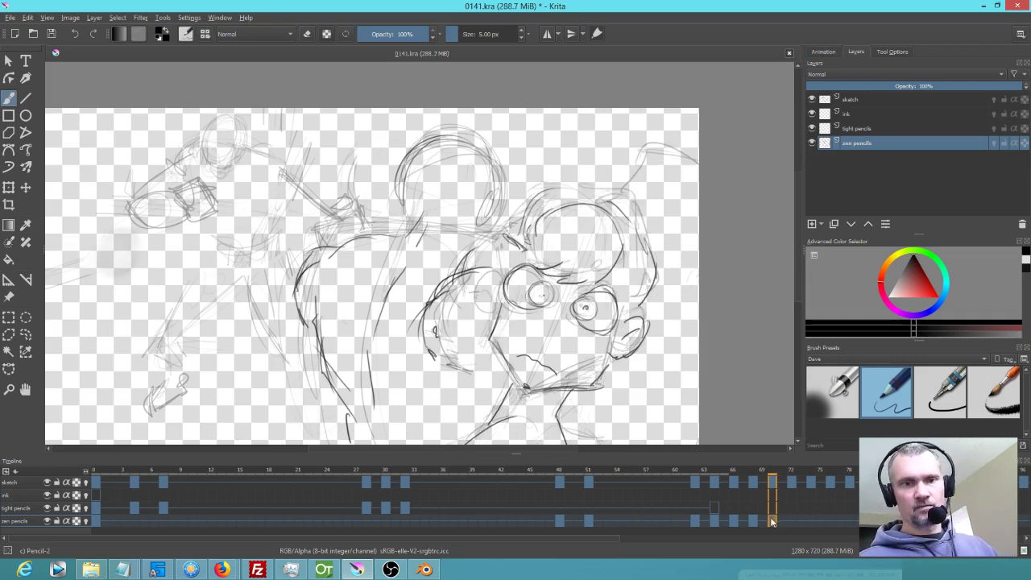
key("space")
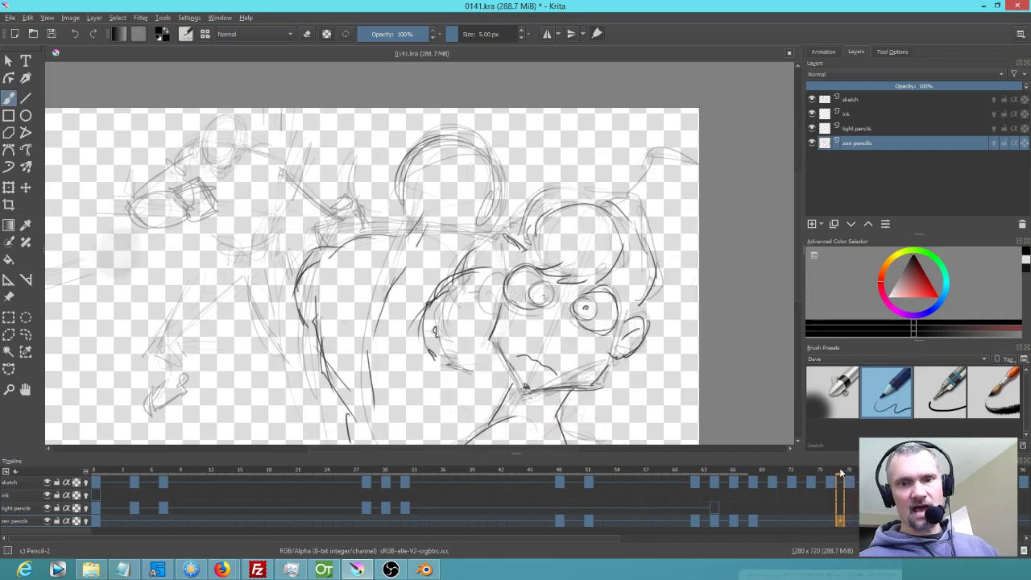
left_click(832, 476)
key("space")
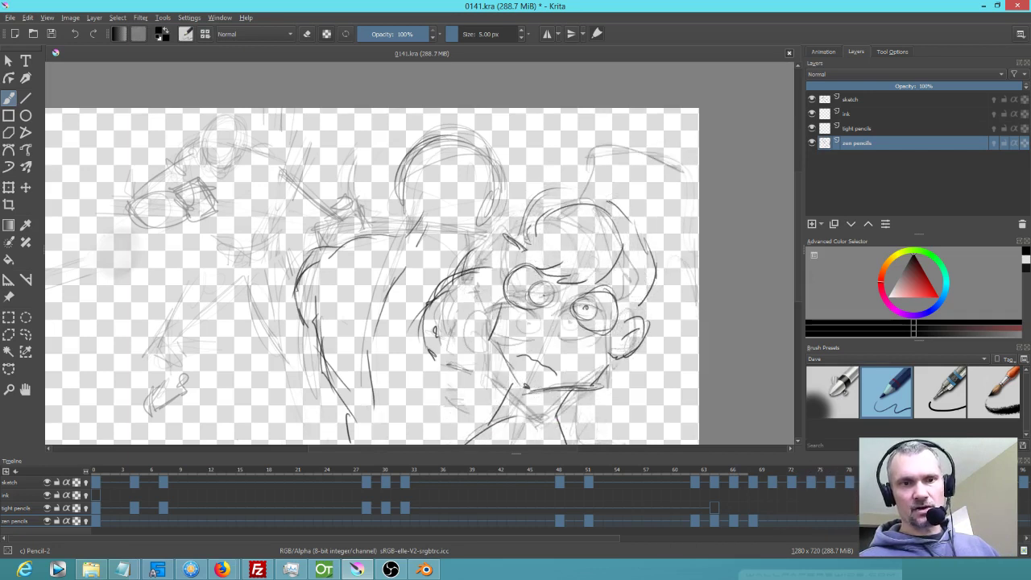
key("space")
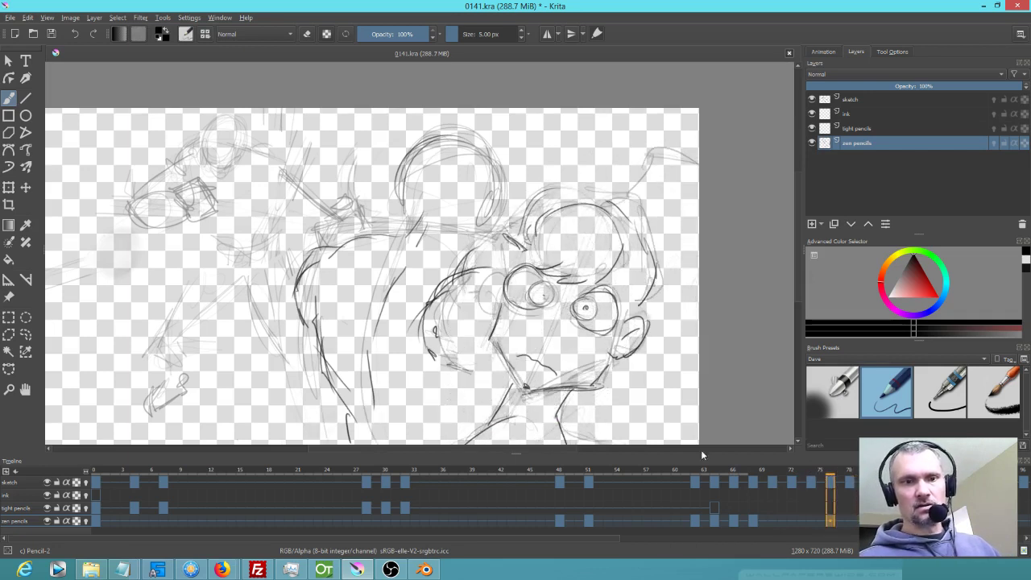
key("Left")
key("Left")
key("Left")
key("Left")
key("Left")
key("Left")
key("Left")
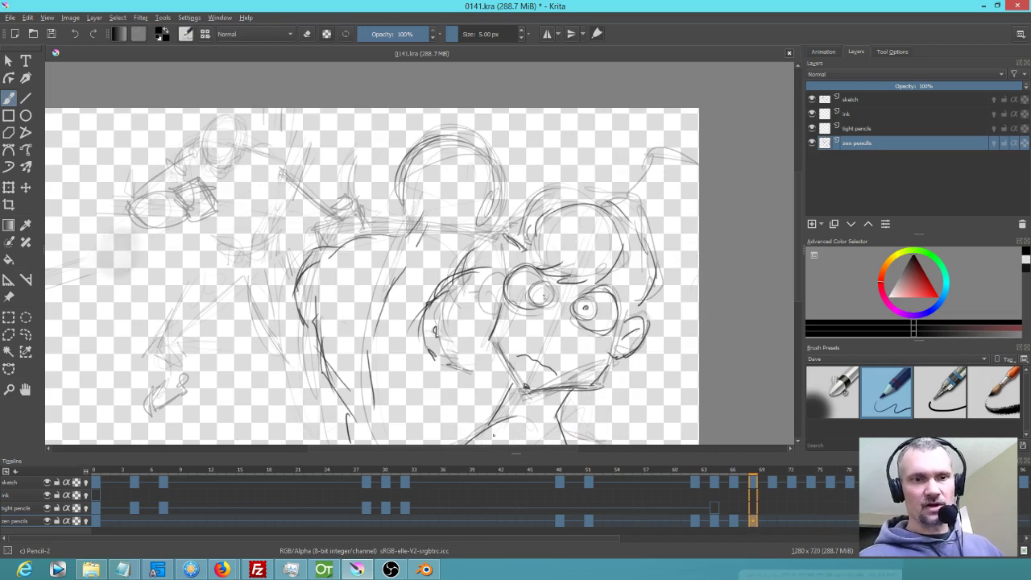
Draw a curved motion arrow below the opponent's head at frame 68 and scrub the surrounding frames to check the movement
mouse_move(511, 439)
left_mouse_down()
mouse_move(646, 415)
mouse_move(627, 428)
left_mouse_up()
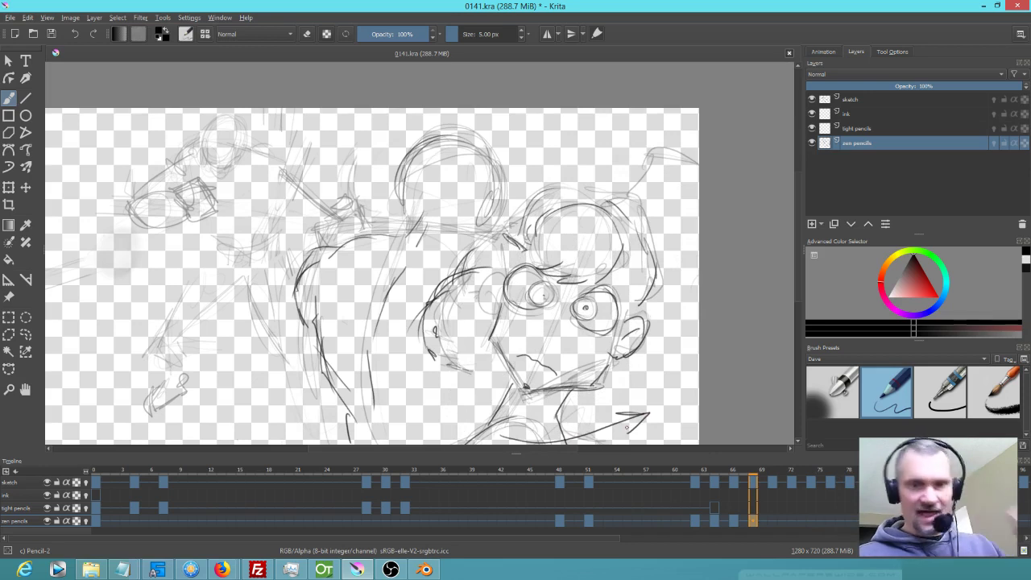
left_click(762, 471)
left_click(791, 471)
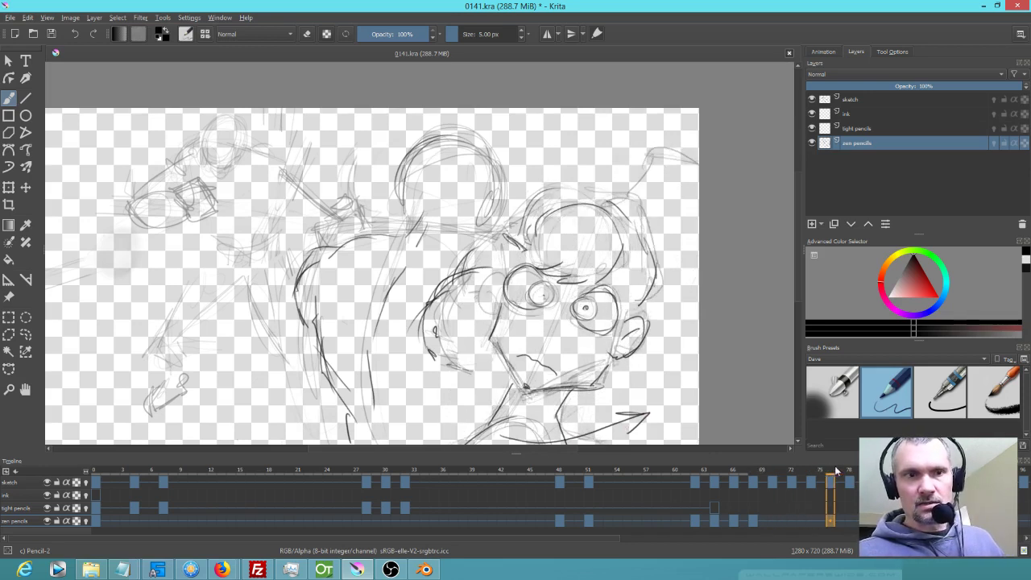
mouse_move(830, 471)
left_mouse_down()
mouse_move(705, 483)
mouse_move(752, 483)
mouse_move(725, 485)
mouse_move(734, 486)
left_mouse_up()
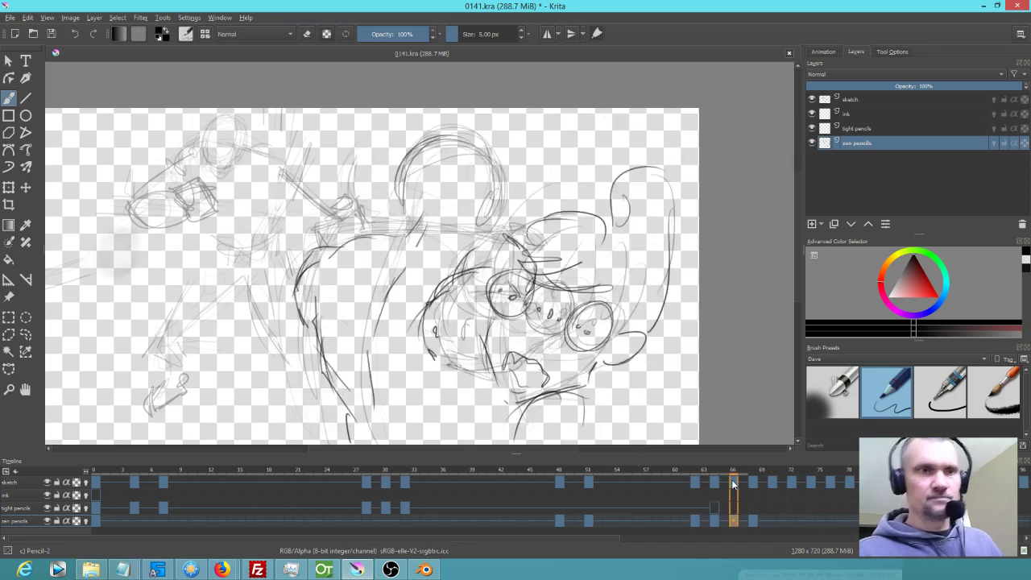
Darken the back-view character's round head outline and pencil the neck and collar marks at frame 66
left_click_drag(420, 137, 474, 122)
left_click_drag(408, 153, 459, 114)
mouse_move(456, 114)
left_mouse_down()
mouse_move(480, 129)
mouse_move(503, 201)
left_mouse_up()
left_click_drag(398, 158, 421, 253)
mouse_move(420, 253)
left_mouse_down()
mouse_move(455, 251)
mouse_move(499, 203)
mouse_move(504, 179)
left_mouse_up()
left_click_drag(427, 142, 398, 216)
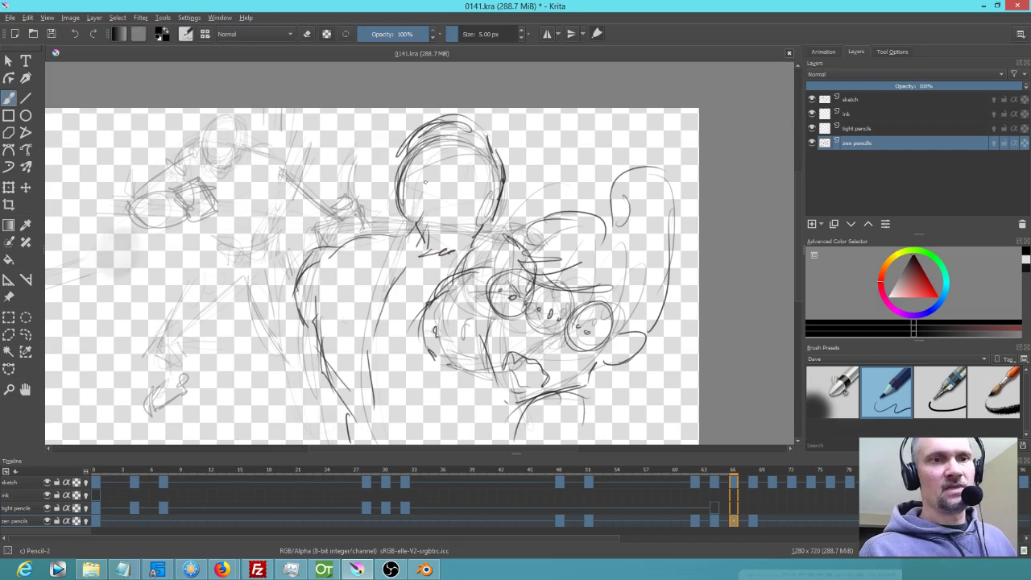
left_click_drag(432, 171, 456, 173)
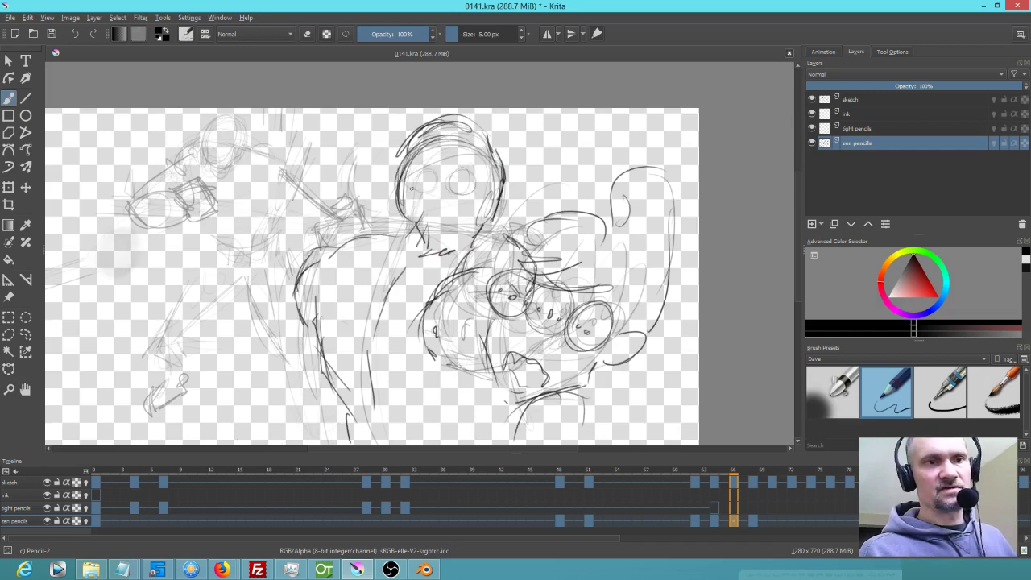
left_click_drag(367, 180, 313, 179)
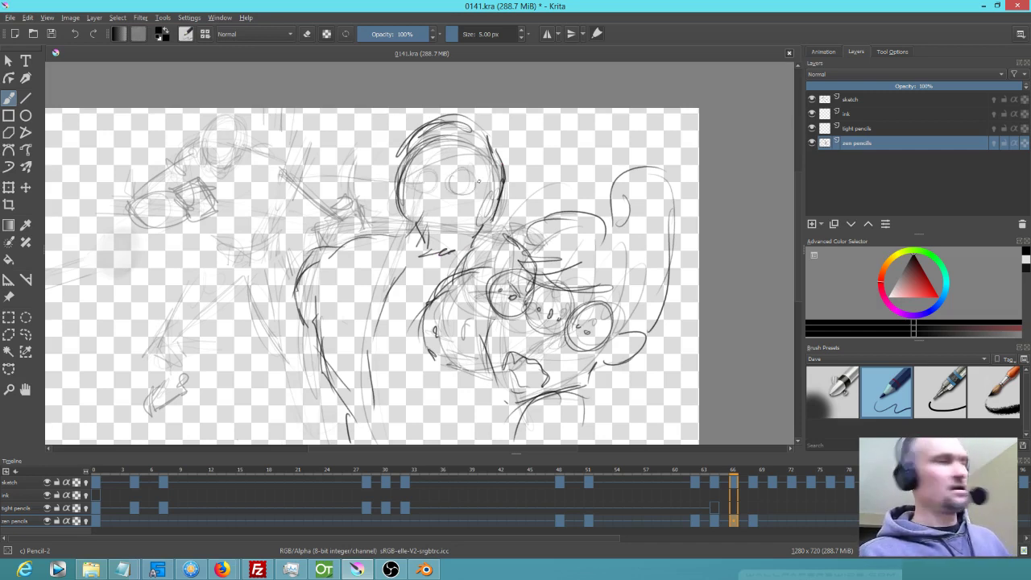
key("ctrl+z")
key("ctrl+z")
key("ctrl+z")
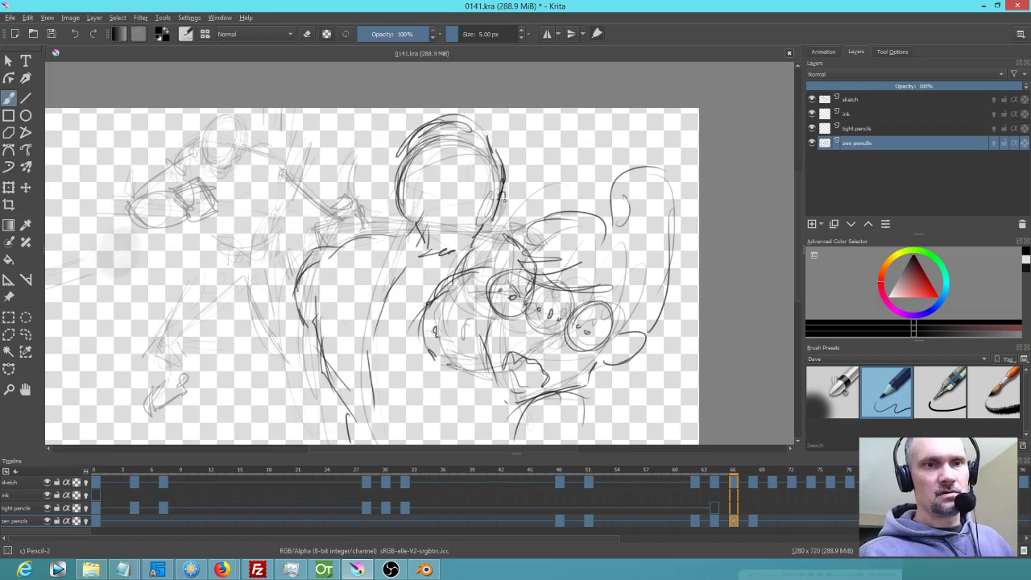
Hatch diagonal hair strokes across the back of the character's head at frame 66
mouse_move(428, 150)
left_mouse_down()
mouse_move(407, 170)
mouse_move(409, 198)
left_mouse_up()
left_click_drag(483, 174, 432, 251)
left_click_drag(401, 187, 393, 208)
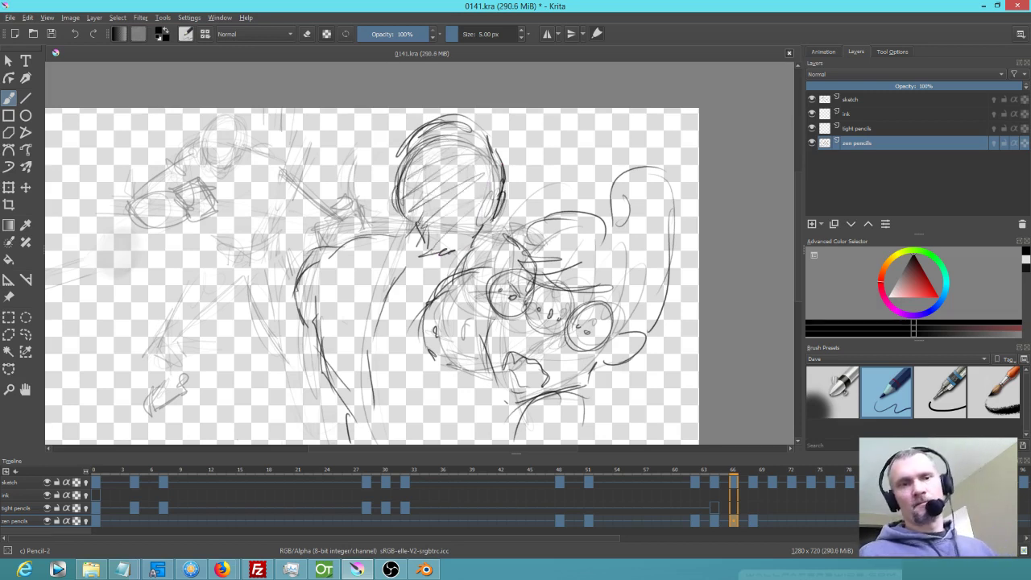
Play the animation, go to a keyframe beyond frame 80, and pencil the back-view character's ear, comparing it with frame 80
key("space")
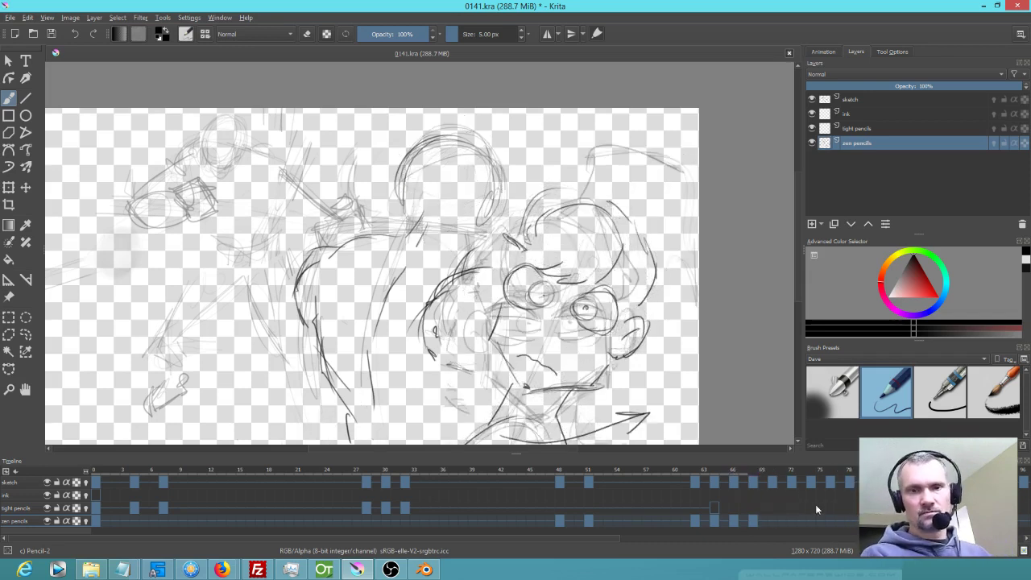
left_click_drag(748, 470, 865, 478)
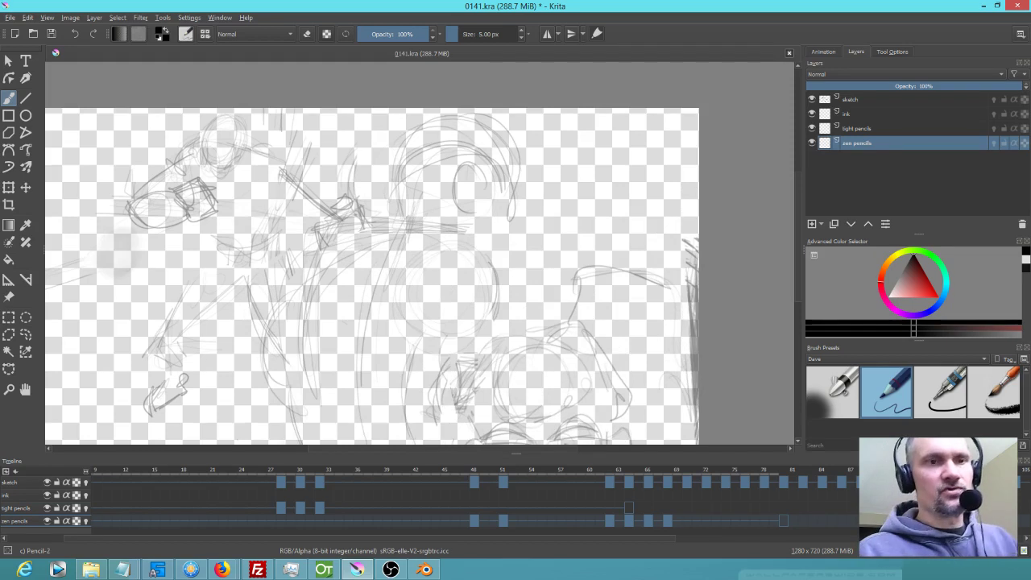
left_click_drag(477, 168, 467, 207)
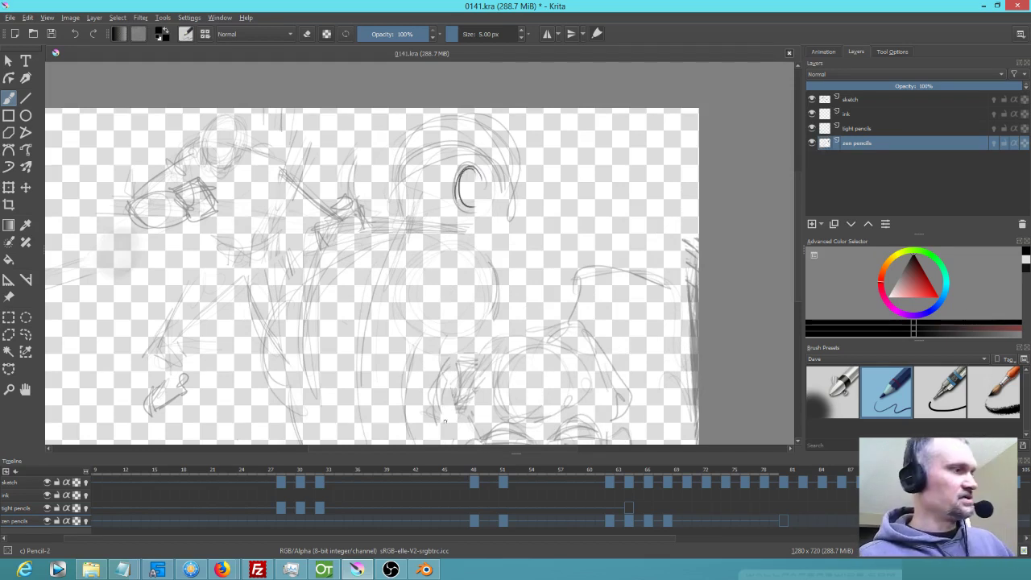
key("Right")
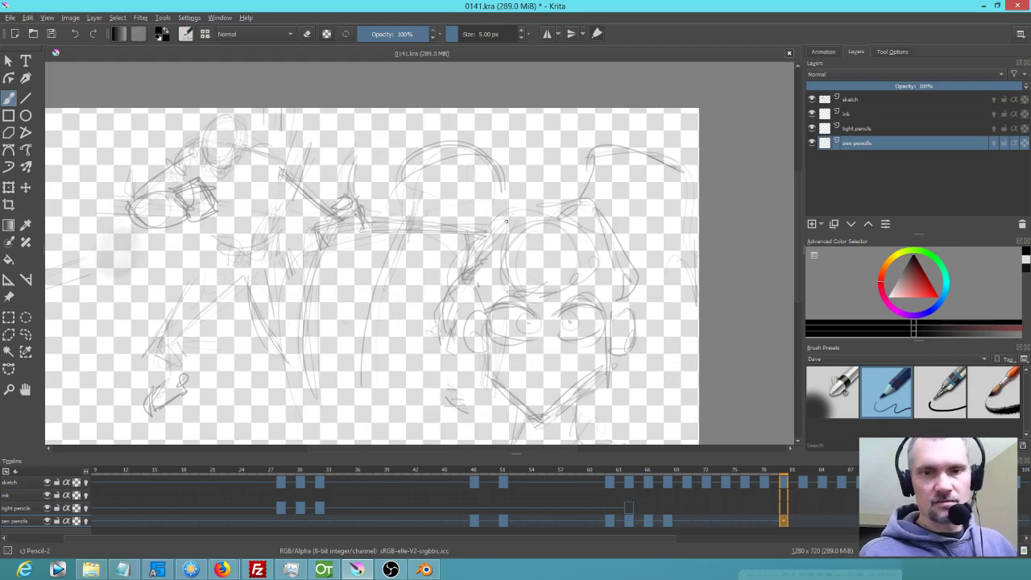
key("Left")
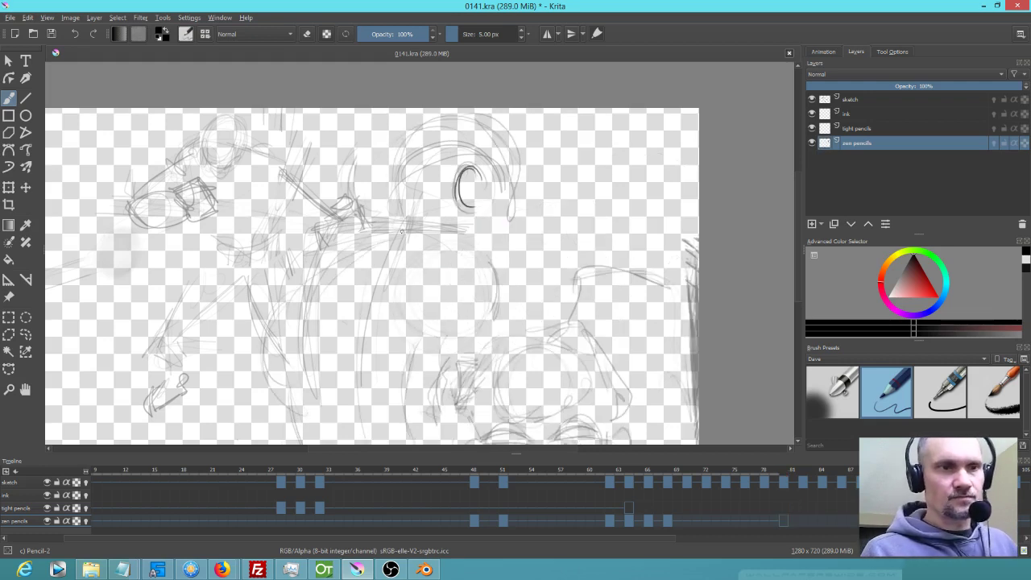
Pencil the back-view character's upper arm, elbow and forearm contours over the rough sketch
left_click_drag(371, 249, 352, 322)
mouse_move(475, 239)
left_mouse_down()
mouse_move(495, 299)
mouse_move(483, 329)
left_mouse_up()
mouse_move(429, 266)
left_mouse_down()
mouse_move(427, 312)
mouse_move(469, 329)
mouse_move(406, 366)
mouse_move(401, 443)
left_mouse_up()
left_click_drag(415, 381, 424, 396)
left_click_drag(493, 283, 476, 343)
left_click_drag(475, 346, 478, 398)
left_click_drag(500, 279, 496, 352)
left_click_drag(497, 304, 492, 363)
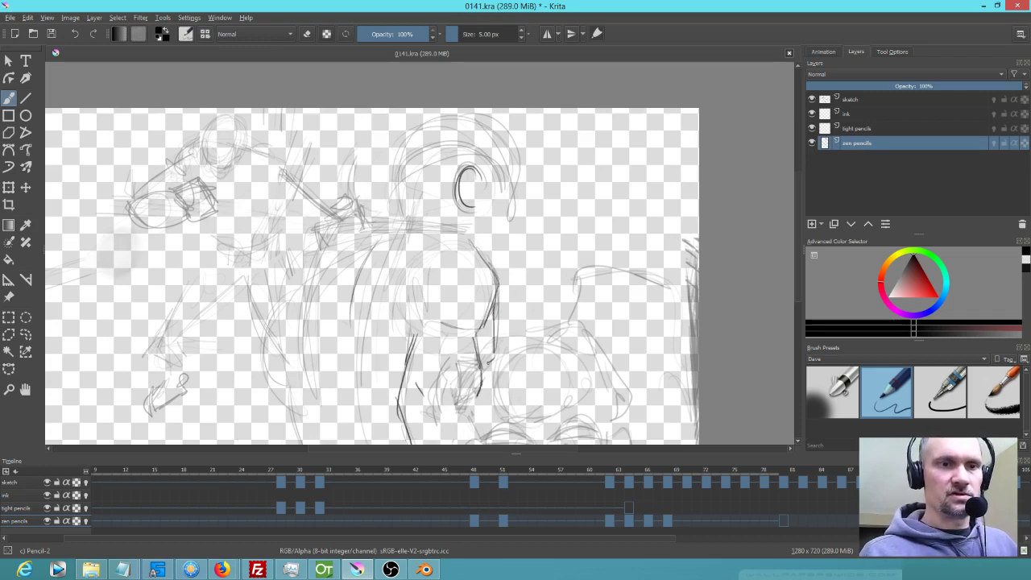
Draw the character's shoulder line, curved back contour and waist, with fold lines down the shirt
left_click_drag(360, 228, 345, 288)
left_click_drag(346, 284, 341, 379)
mouse_move(373, 246)
left_mouse_down()
mouse_move(346, 307)
mouse_move(343, 395)
left_mouse_up()
left_click_drag(416, 283, 377, 372)
left_click_drag(359, 236, 317, 251)
left_click_drag(338, 243, 305, 285)
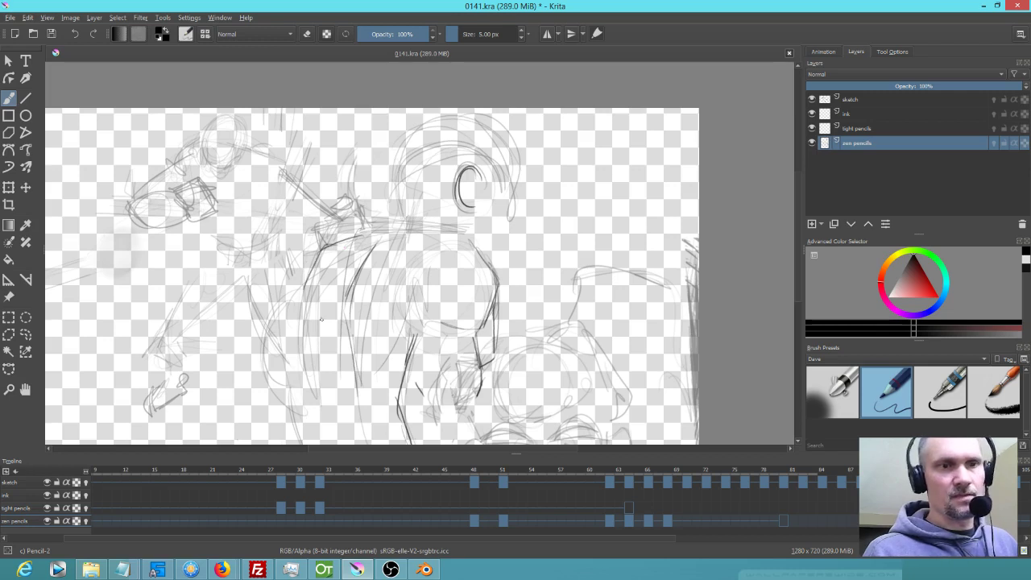
mouse_move(318, 249)
left_mouse_down()
mouse_move(273, 314)
mouse_move(271, 354)
mouse_move(288, 374)
mouse_move(313, 453)
left_mouse_up()
left_click_drag(323, 407, 306, 438)
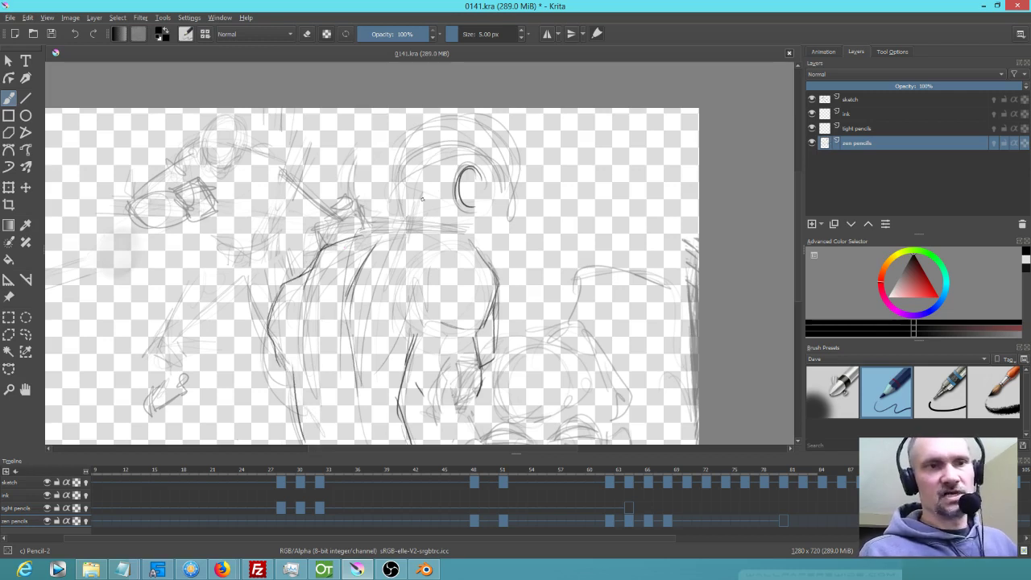
Pencil the character's skull outline, neckline, side hair and jaw around the ear
mouse_move(413, 224)
left_mouse_down()
mouse_move(408, 129)
mouse_move(417, 138)
mouse_move(479, 132)
mouse_move(509, 167)
mouse_move(498, 235)
left_mouse_up()
left_click_drag(510, 185, 483, 247)
mouse_move(517, 165)
left_mouse_down()
mouse_move(504, 225)
mouse_move(511, 214)
left_mouse_up()
mouse_move(503, 148)
left_mouse_down()
mouse_move(501, 138)
mouse_move(499, 201)
left_mouse_up()
left_click_drag(482, 166, 498, 197)
mouse_move(486, 113)
left_mouse_down()
mouse_move(403, 118)
mouse_move(386, 247)
mouse_move(415, 219)
mouse_move(418, 244)
left_mouse_up()
left_click_drag(461, 208, 462, 230)
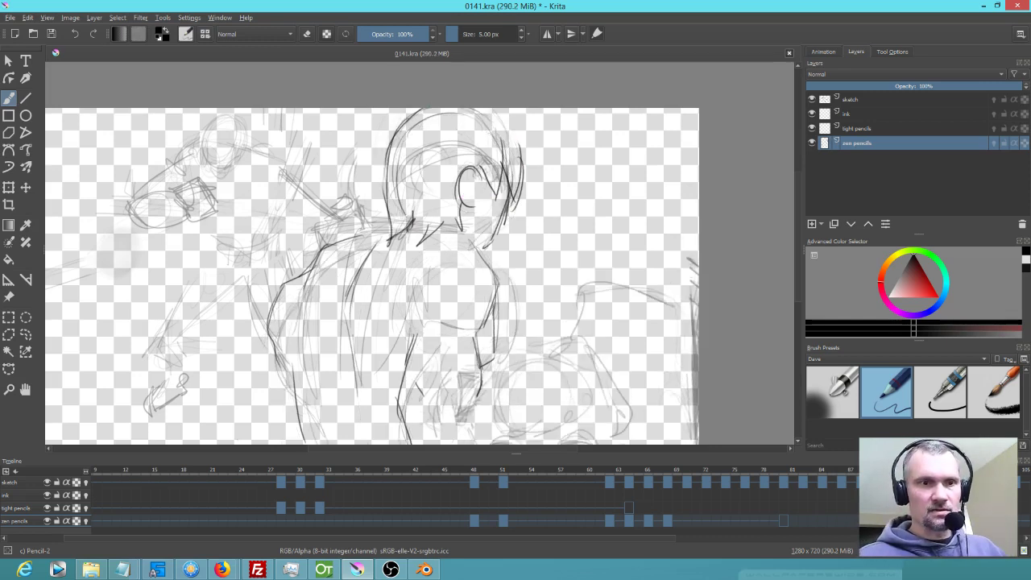
Move to the neighbouring keyframe and pencil the character's shoulder, back and waist contours there
key("Delete")
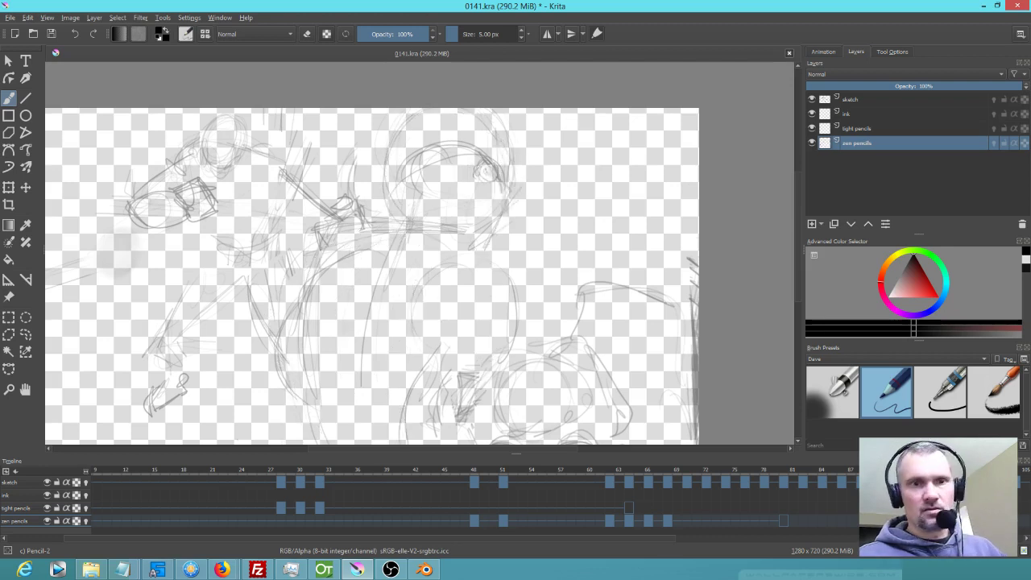
left_click_drag(598, 336, 564, 322)
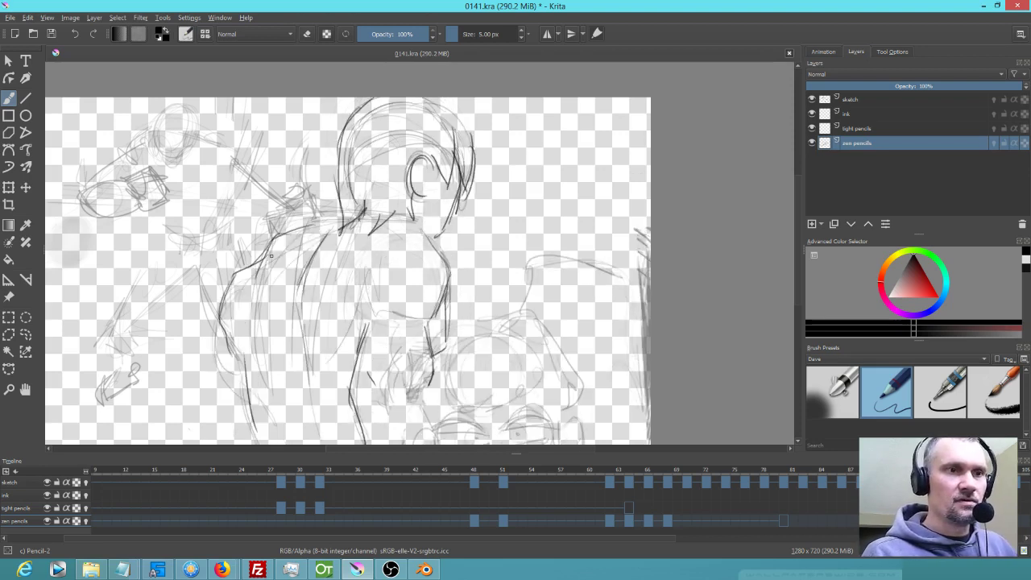
mouse_move(270, 271)
left_mouse_down()
mouse_move(237, 298)
mouse_move(229, 338)
mouse_move(242, 364)
left_mouse_up()
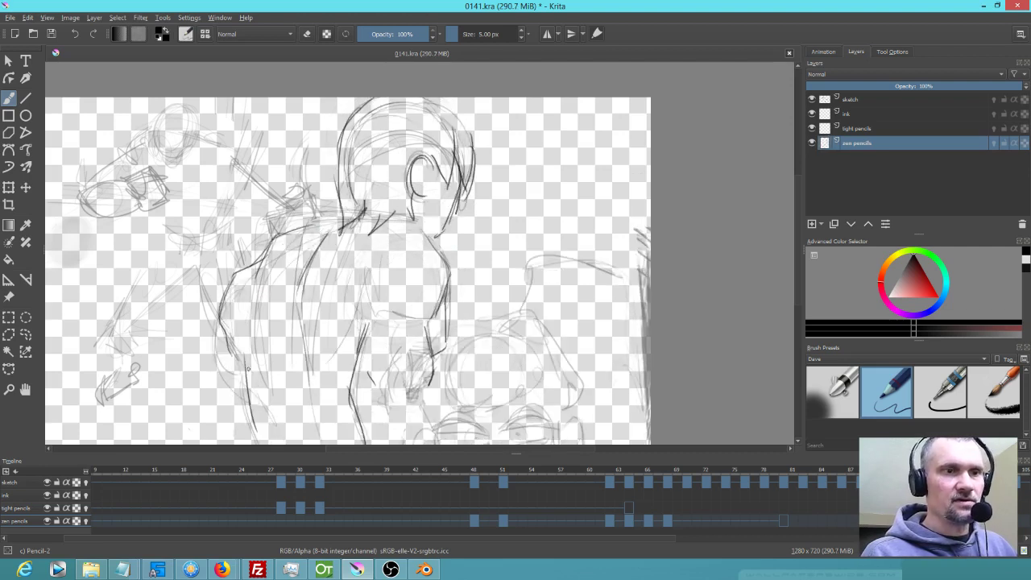
left_click_drag(331, 243, 309, 312)
mouse_move(342, 230)
left_mouse_down()
mouse_move(310, 290)
mouse_move(309, 351)
left_mouse_up()
left_click_drag(246, 380, 270, 443)
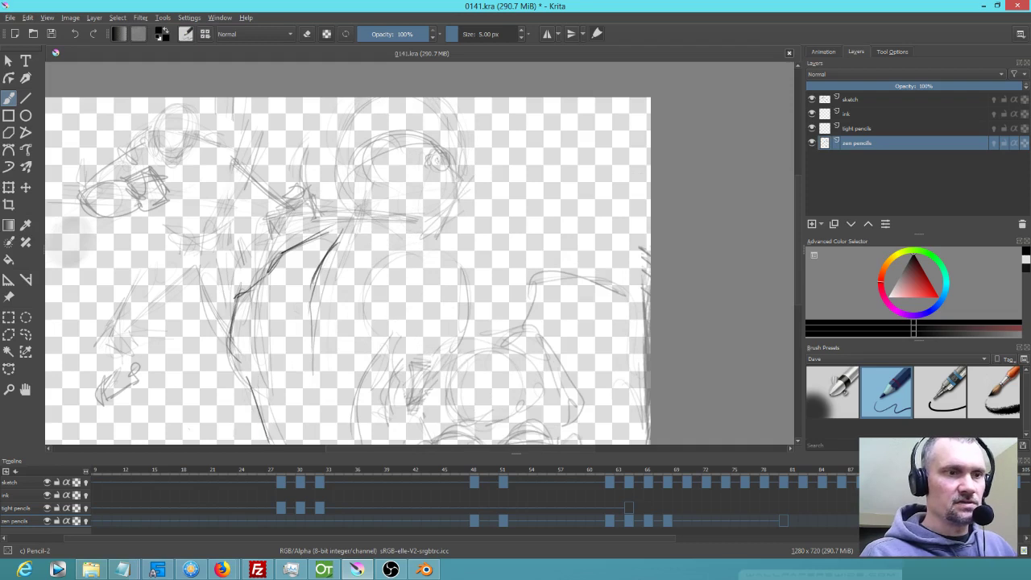
Outline the character's upper arm, elbow and forearm on this keyframe
mouse_move(443, 262)
left_mouse_down()
mouse_move(465, 298)
mouse_move(465, 322)
mouse_move(449, 340)
left_mouse_up()
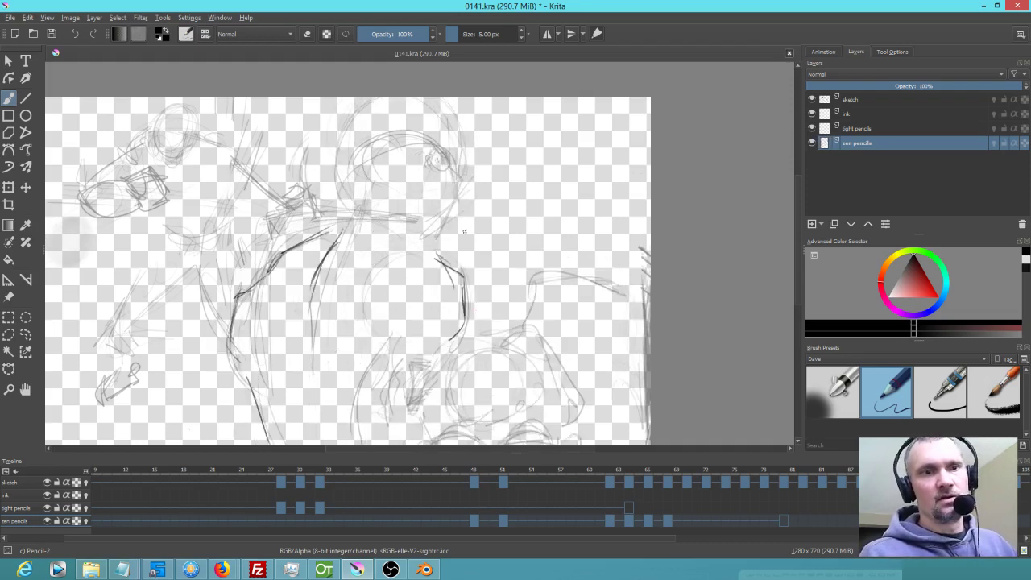
left_click_drag(461, 282, 448, 340)
mouse_move(388, 292)
left_mouse_down()
mouse_move(397, 313)
mouse_move(362, 377)
mouse_move(356, 427)
left_mouse_up()
left_click_drag(441, 350, 432, 403)
left_click_drag(386, 363, 393, 388)
Draw the turning head's jaw, ear, eye and front hair strands over the rough
mouse_move(436, 149)
left_mouse_down()
mouse_move(445, 165)
mouse_move(427, 147)
mouse_move(427, 165)
mouse_move(461, 188)
mouse_move(437, 236)
left_mouse_up()
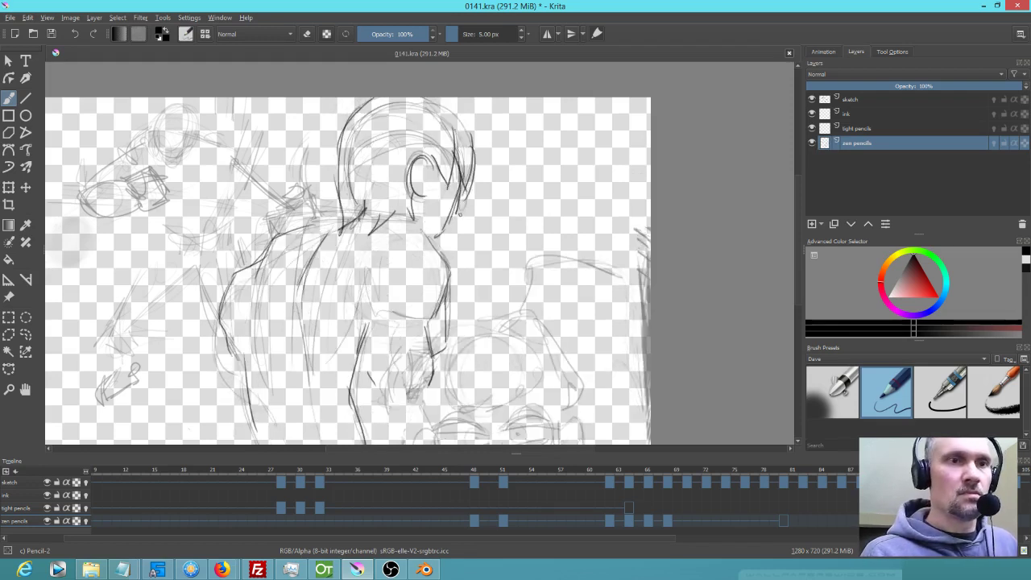
mouse_move(395, 153)
left_mouse_down()
mouse_move(374, 177)
mouse_move(383, 184)
left_mouse_up()
left_click_drag(476, 101, 470, 175)
left_click_drag(475, 135, 470, 182)
left_click_drag(482, 107, 472, 179)
left_click_drag(472, 156, 464, 179)
mouse_move(465, 136)
left_mouse_down()
mouse_move(457, 178)
mouse_move(435, 177)
left_mouse_up()
left_click_drag(440, 127, 407, 171)
mouse_move(427, 147)
left_mouse_down()
mouse_move(403, 168)
mouse_move(401, 148)
left_mouse_up()
left_click_drag(405, 144, 394, 163)
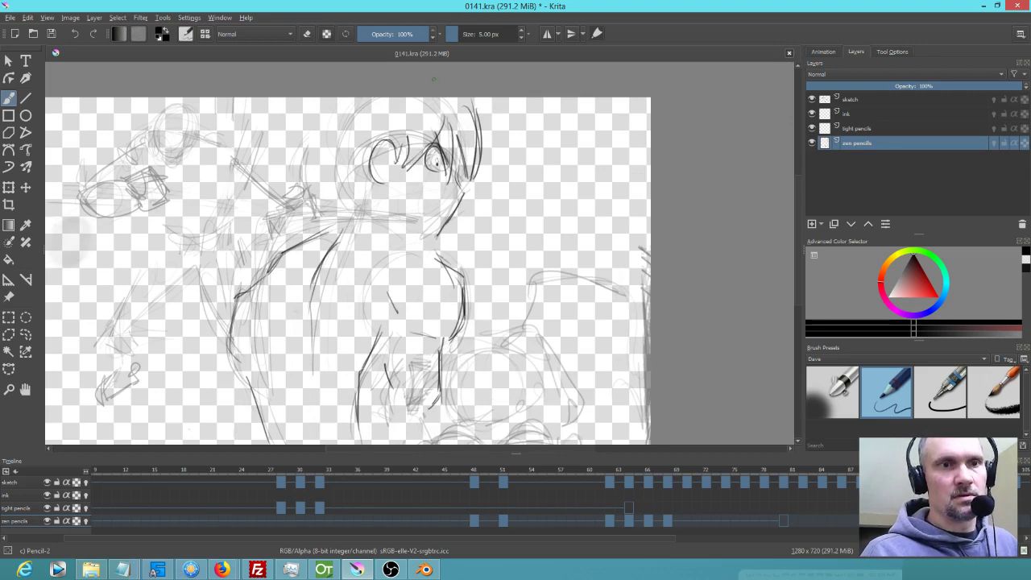
Pencil the back of the head, the nape and the neck line running into the shoulder
left_click_drag(364, 98, 332, 161)
mouse_move(350, 140)
left_mouse_down()
mouse_move(330, 157)
mouse_move(338, 198)
left_mouse_up()
mouse_move(348, 192)
left_mouse_down()
mouse_move(341, 213)
mouse_move(377, 208)
mouse_move(364, 234)
mouse_move(349, 236)
left_mouse_up()
left_click_drag(360, 211, 345, 215)
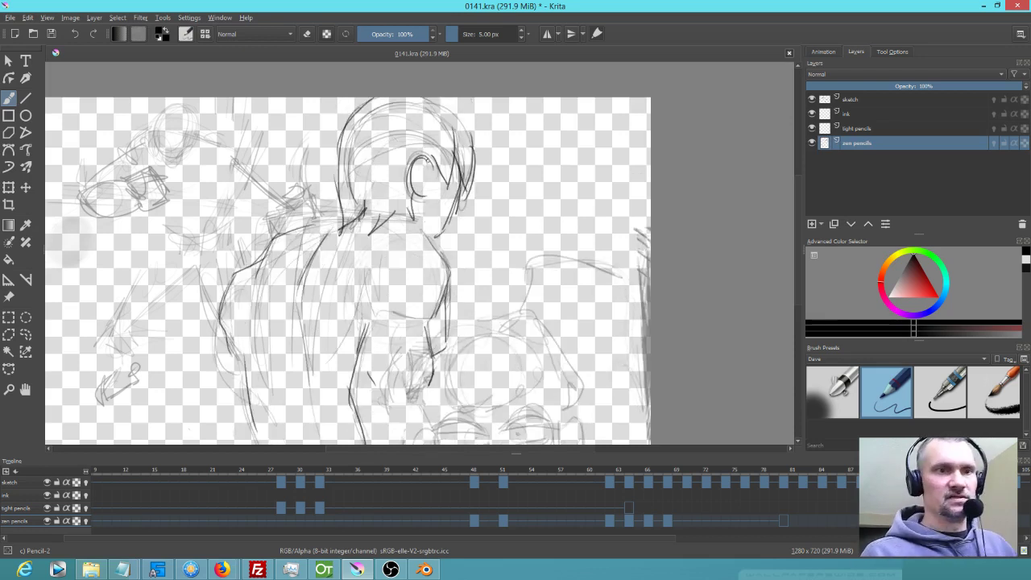
left_click_drag(392, 189, 435, 253)
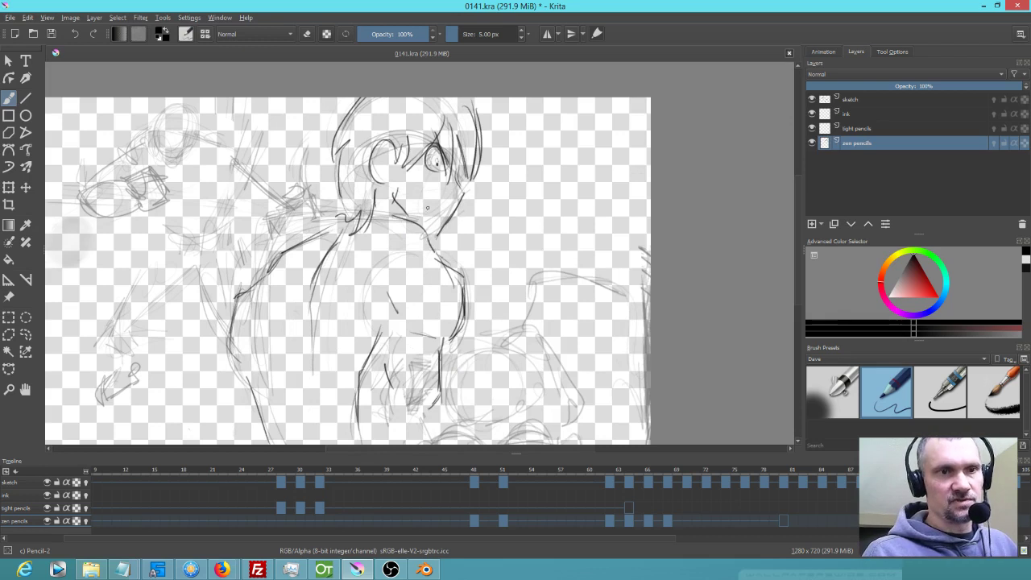
left_click_drag(424, 198, 439, 210)
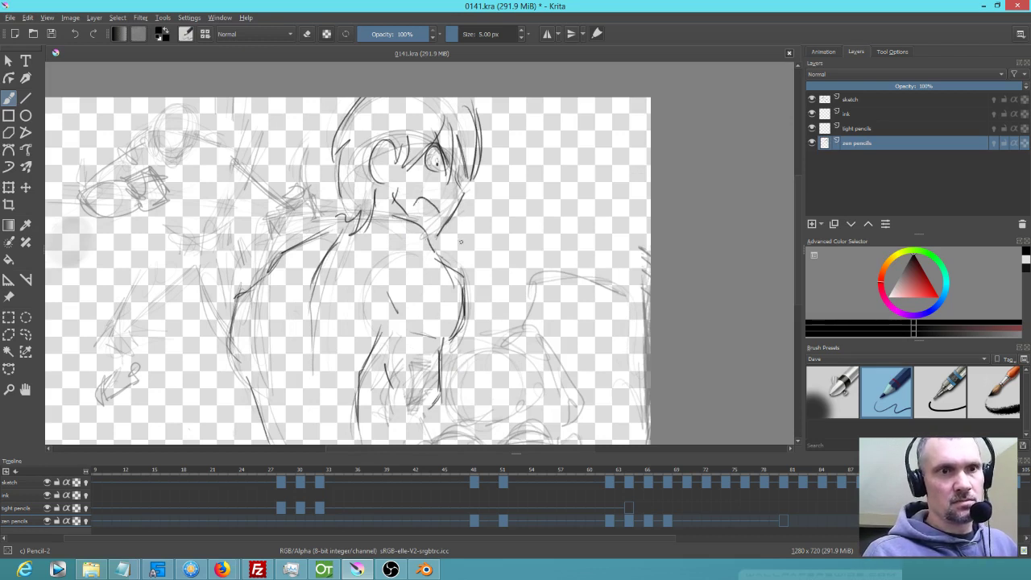
key("Left")
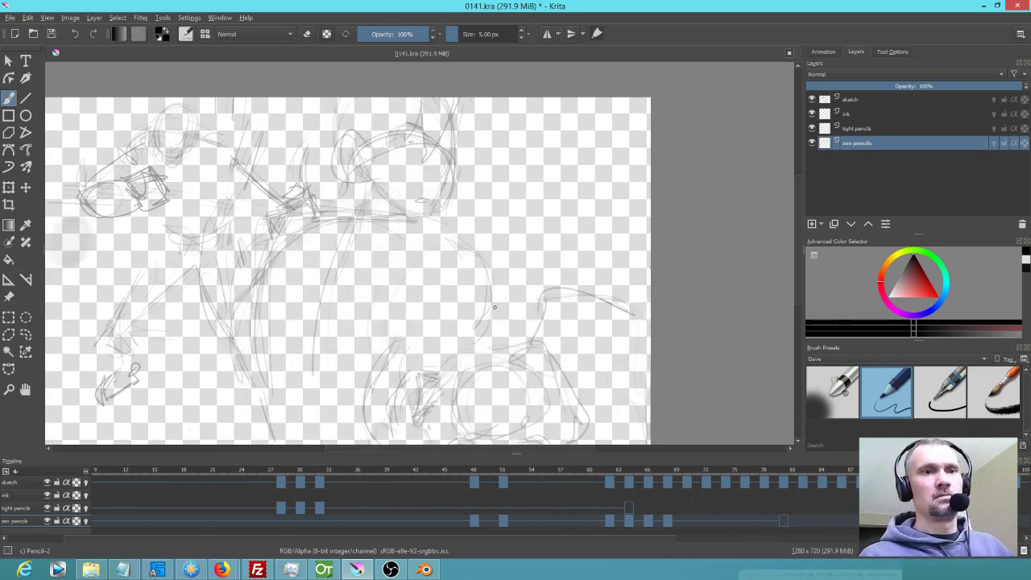
key("Right")
key("ctrl+z")
key("ctrl+z")
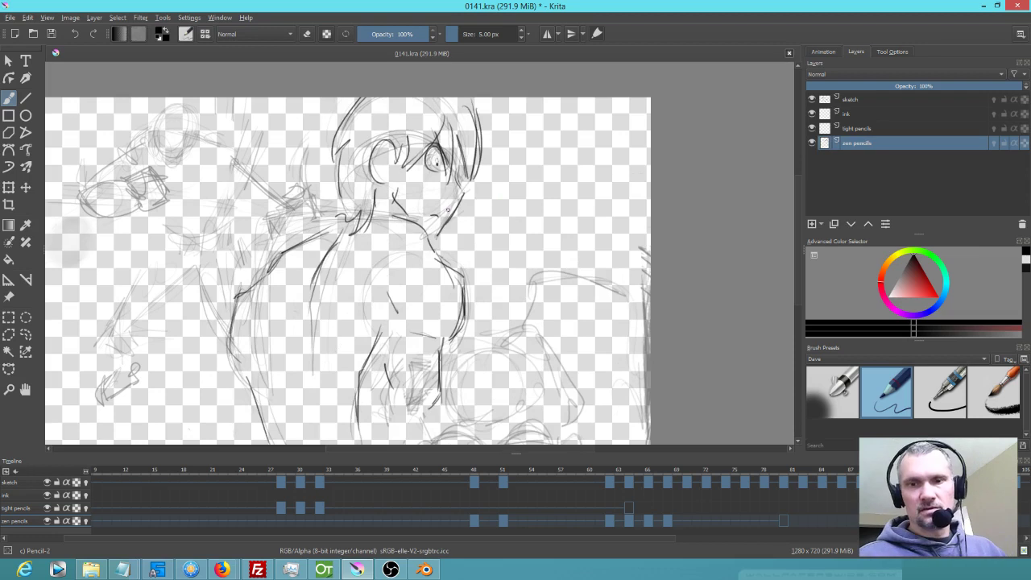
Switch to the adjacent keyframe and pencil the character's eye, brow, nose, jaw and small mouth
key("Left")
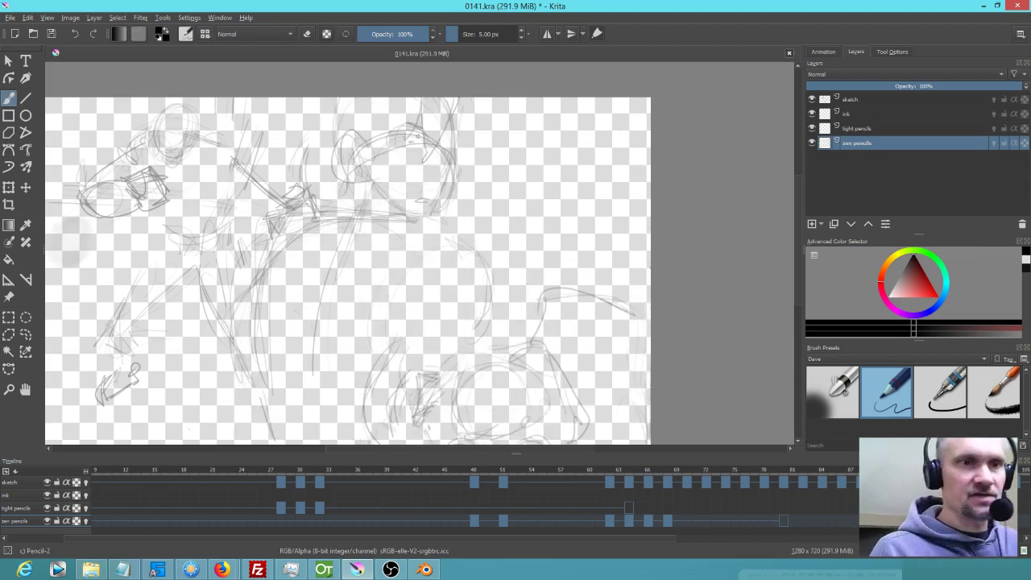
left_click_drag(396, 138, 412, 134)
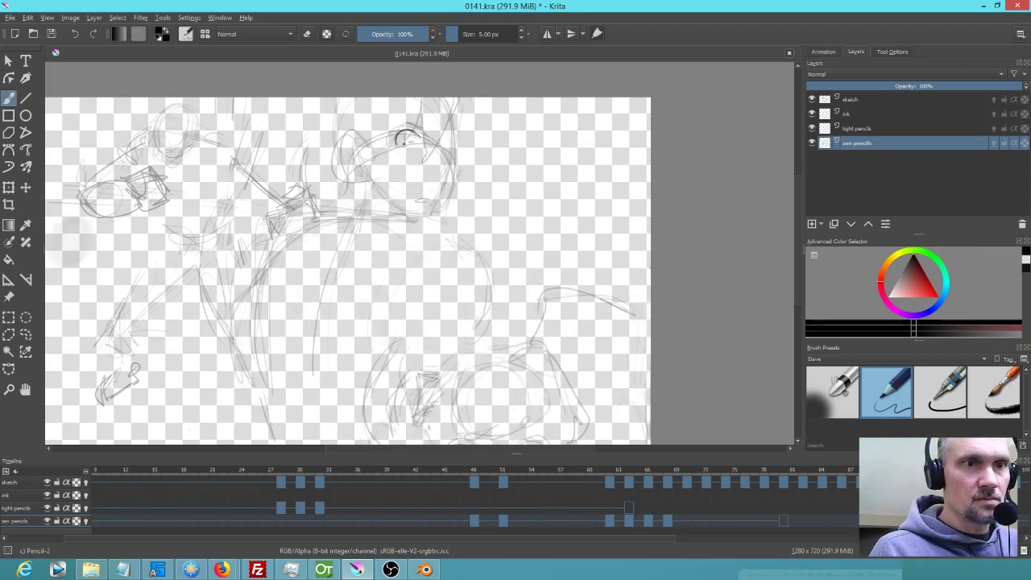
left_click_drag(394, 122, 417, 129)
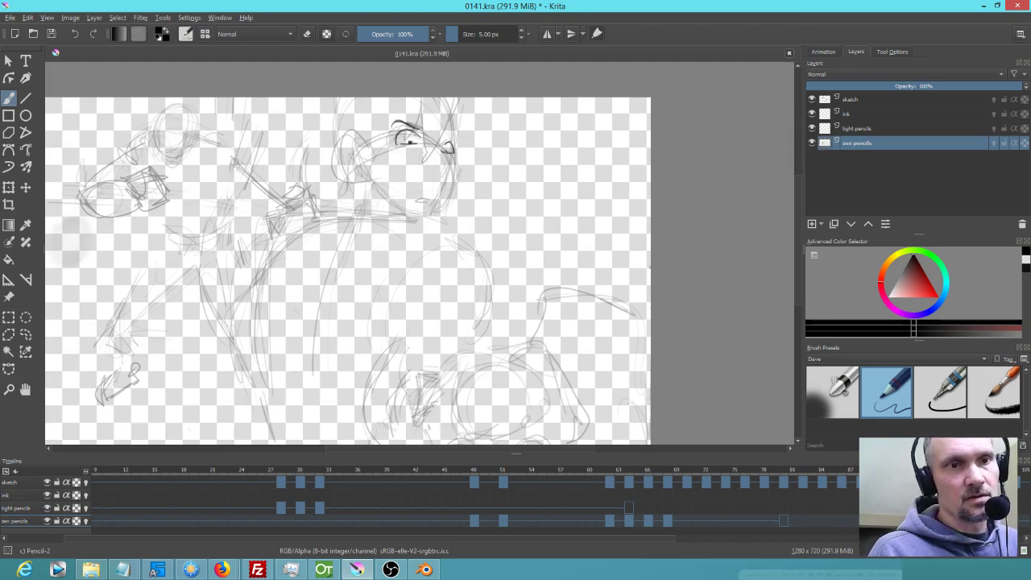
left_click_drag(451, 157, 438, 206)
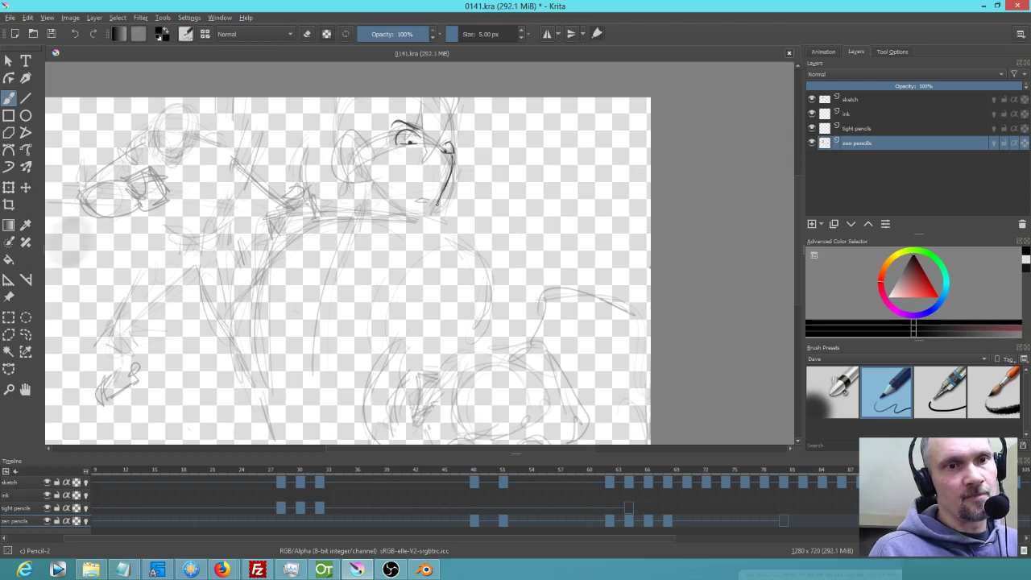
mouse_move(374, 169)
left_mouse_down()
mouse_move(395, 205)
mouse_move(428, 206)
mouse_move(411, 200)
left_mouse_up()
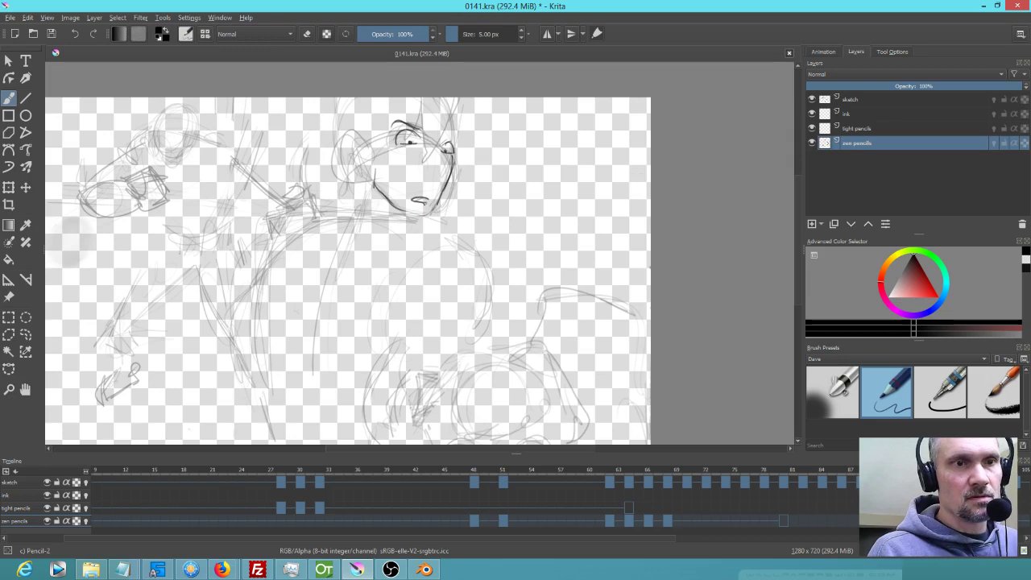
Add the ear, the fringe strands over the forehead and a pointed chin to the face
left_click_drag(373, 145, 351, 153)
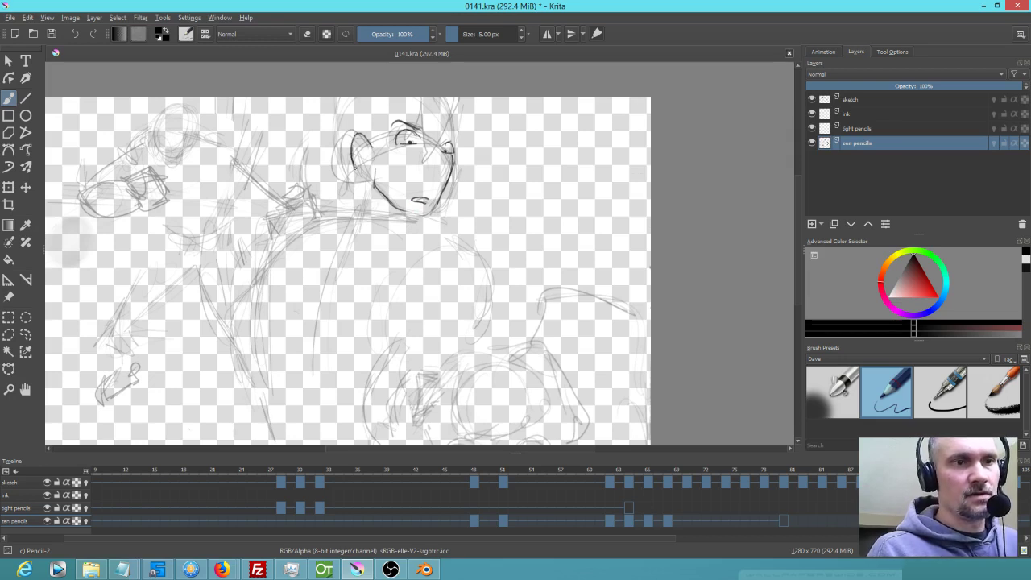
mouse_move(468, 99)
left_mouse_down()
mouse_move(465, 147)
mouse_move(461, 137)
mouse_move(451, 143)
mouse_move(473, 99)
mouse_move(452, 148)
mouse_move(422, 158)
mouse_move(411, 149)
mouse_move(409, 108)
mouse_move(381, 165)
left_mouse_up()
left_click_drag(383, 131, 373, 156)
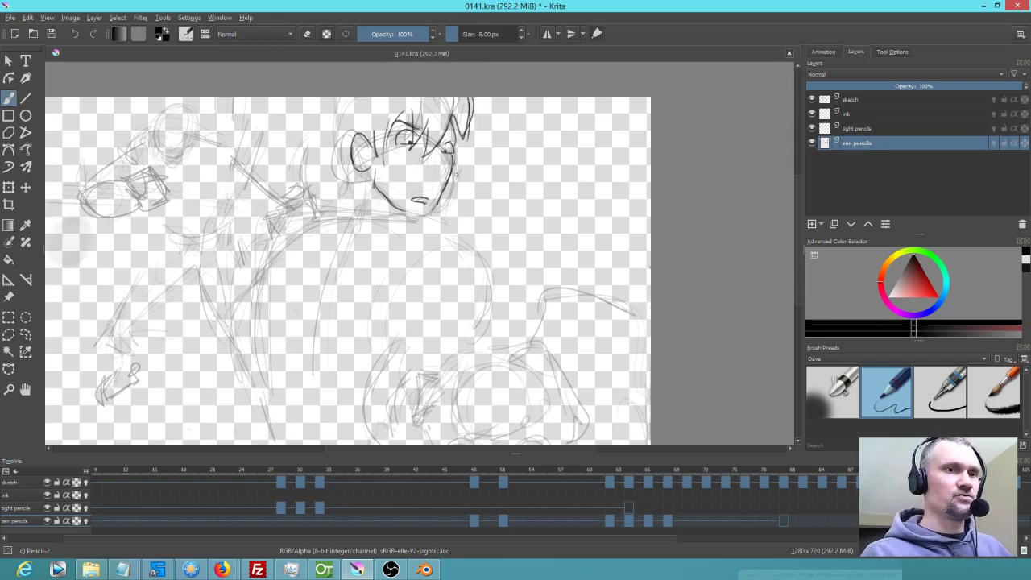
left_click_drag(443, 187, 420, 223)
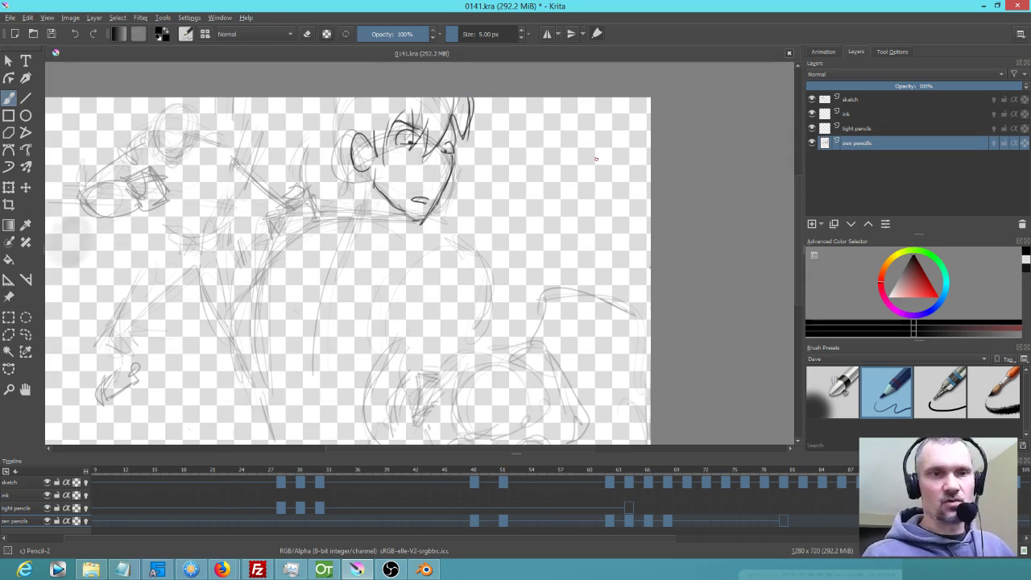
Select the hair tuft beyond the forehead with the freehand selection tool and clear it
key("ctrl+r")
mouse_move(489, 85)
left_mouse_down()
mouse_move(444, 96)
mouse_move(493, 139)
mouse_move(491, 88)
left_mouse_up()
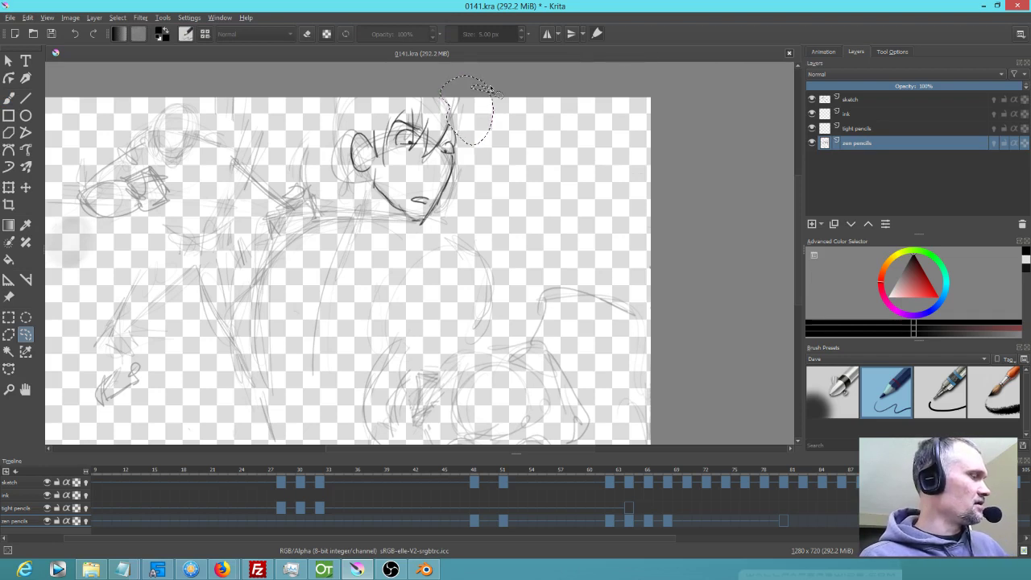
Clear the selected stray tuft, deselect, and pencil the hair outline down both sides of the face with the 5 px pencil
key("Delete")
key("ctrl+shift+a")
key("b")
mouse_move(467, 100)
left_mouse_down()
mouse_move(465, 142)
mouse_move(451, 157)
left_mouse_up()
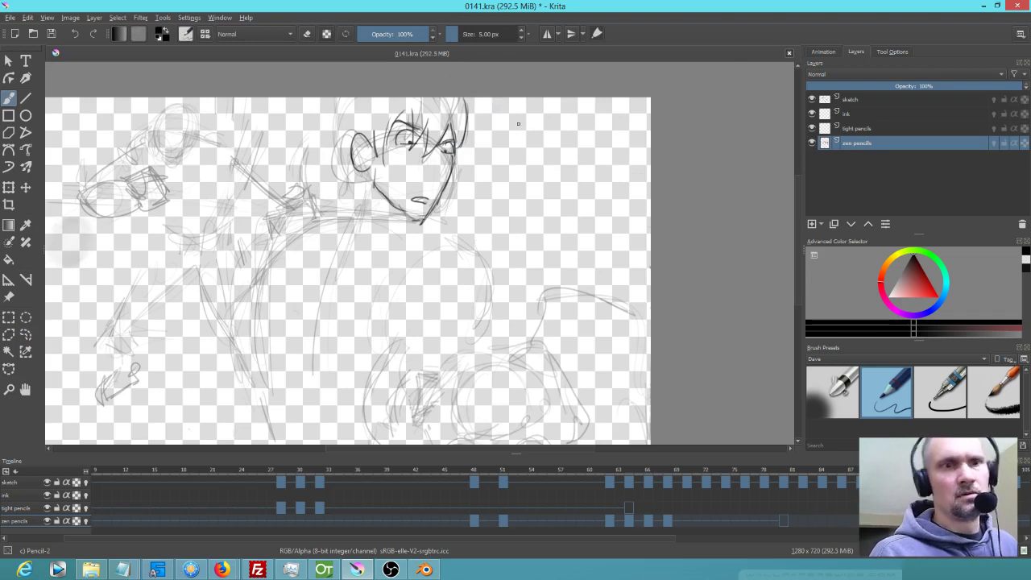
left_click_drag(333, 129, 343, 102)
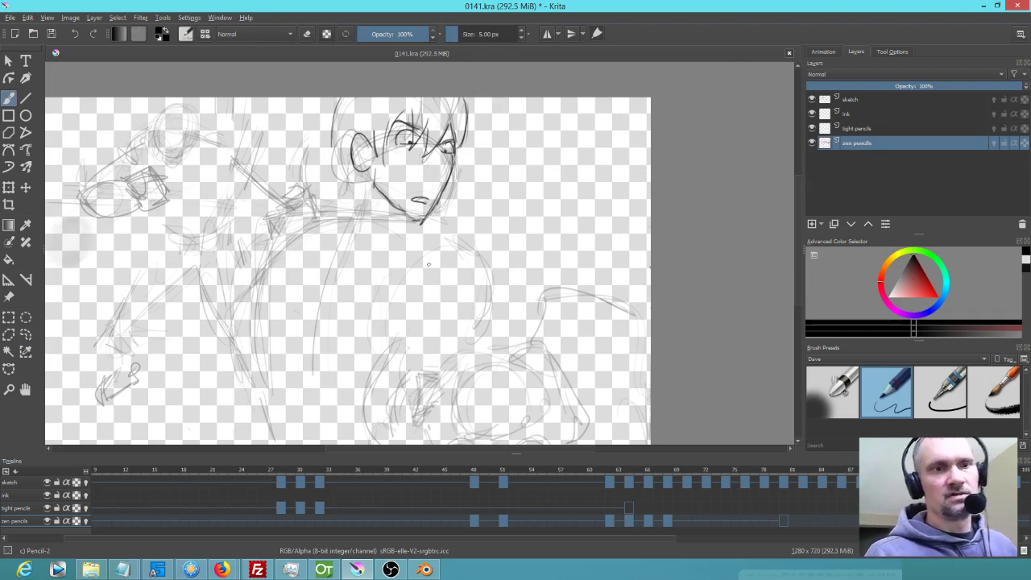
Compare neighbouring keyframes and pencil the contour of the shoulder and upper arm beneath the chin side of the face
key("Right")
key("Right")
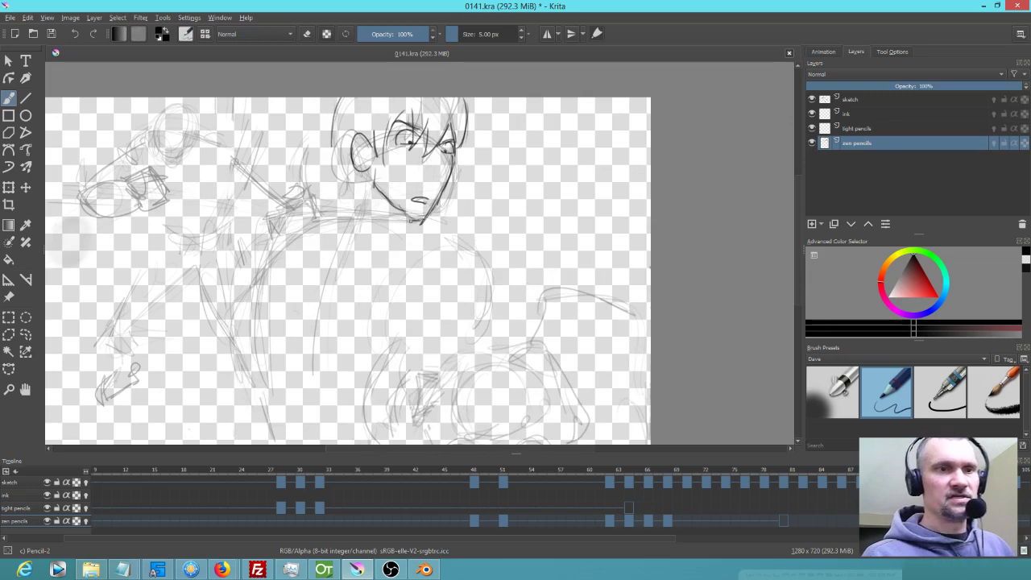
key("Right")
key("Right")
left_click_drag(474, 271, 481, 304)
key("Left")
key("Right")
mouse_move(472, 266)
left_mouse_down()
mouse_move(481, 317)
mouse_move(459, 340)
mouse_move(468, 314)
left_mouse_up()
mouse_move(471, 248)
left_mouse_down()
mouse_move(432, 256)
mouse_move(391, 319)
left_mouse_up()
Strengthen the line from the neck into that shoulder and pencil the torso's side below the arm
key("Right")
key("Left")
left_click_drag(430, 259, 466, 266)
mouse_move(396, 311)
left_mouse_down()
mouse_move(398, 333)
mouse_move(439, 347)
mouse_move(380, 359)
mouse_move(367, 424)
left_mouse_up()
Check the pose against adjacent keyframes and pencil the neck line below the ear and the curved spine line down the back
key("Right")
key("Right")
key("Left")
key("Left")
key("Right")
key("Left")
mouse_move(369, 184)
left_mouse_down()
mouse_move(324, 292)
mouse_move(330, 266)
mouse_move(312, 347)
left_mouse_up()
Pencil the opposite shoulder from the neck, its rounded upper arm and the long torso side running down to the waist
key("Right")
key("Left")
key("Right")
key("Left")
mouse_move(343, 215)
left_mouse_down()
mouse_move(284, 243)
mouse_move(274, 266)
mouse_move(281, 255)
mouse_move(245, 263)
mouse_move(225, 308)
left_mouse_up()
key("Right")
key("Left")
mouse_move(243, 265)
left_mouse_down()
mouse_move(227, 320)
mouse_move(240, 344)
left_mouse_up()
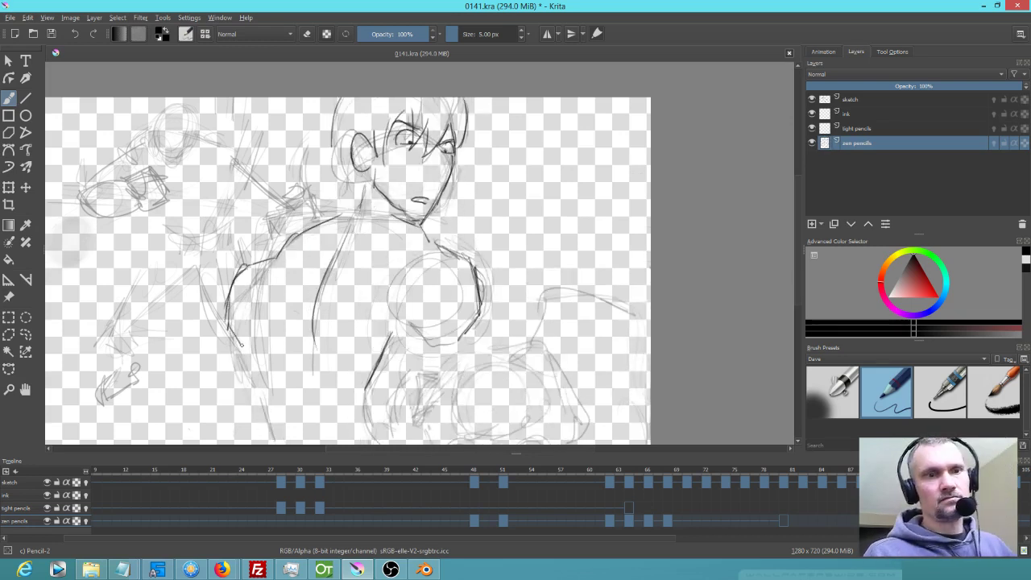
mouse_move(246, 265)
left_mouse_down()
mouse_move(232, 336)
mouse_move(268, 425)
left_mouse_up()
Check the whole drawing on the canvas and save the document
left_click(427, 463)
key("Left")
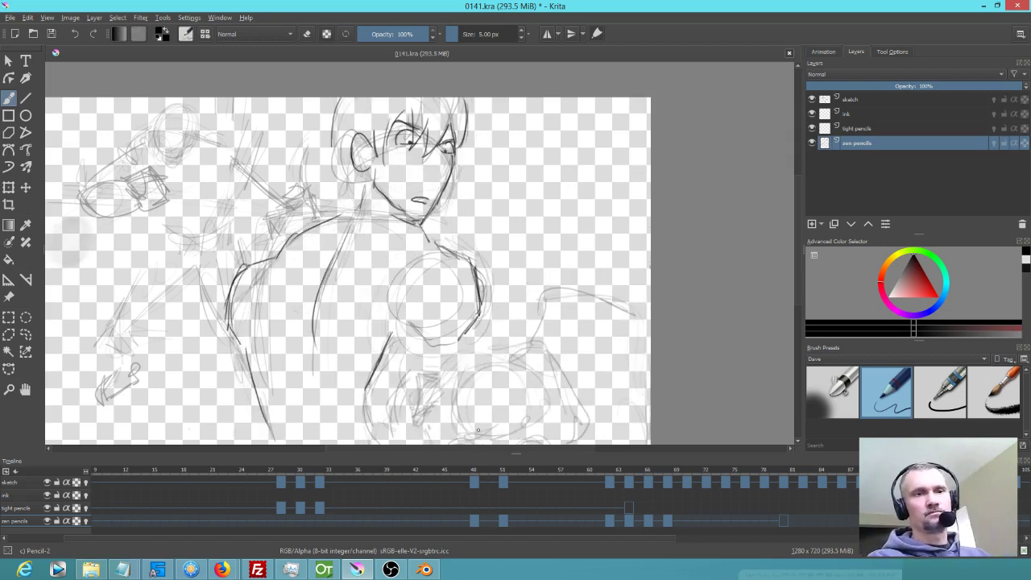
scroll(551, 272, "down", 3)
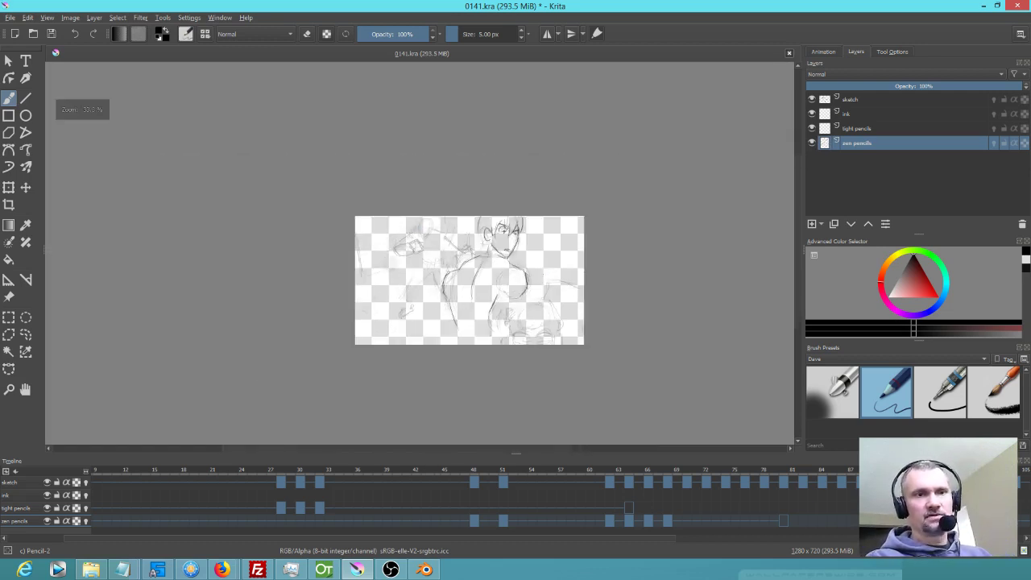
scroll(551, 272, "up", 3)
left_click_drag(548, 276, 604, 259)
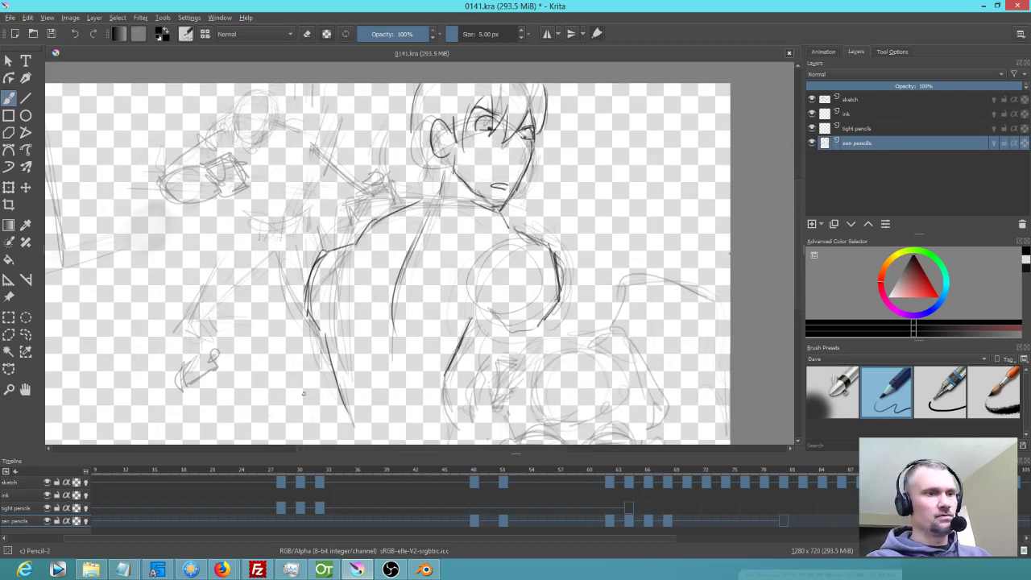
key("ctrl+s")
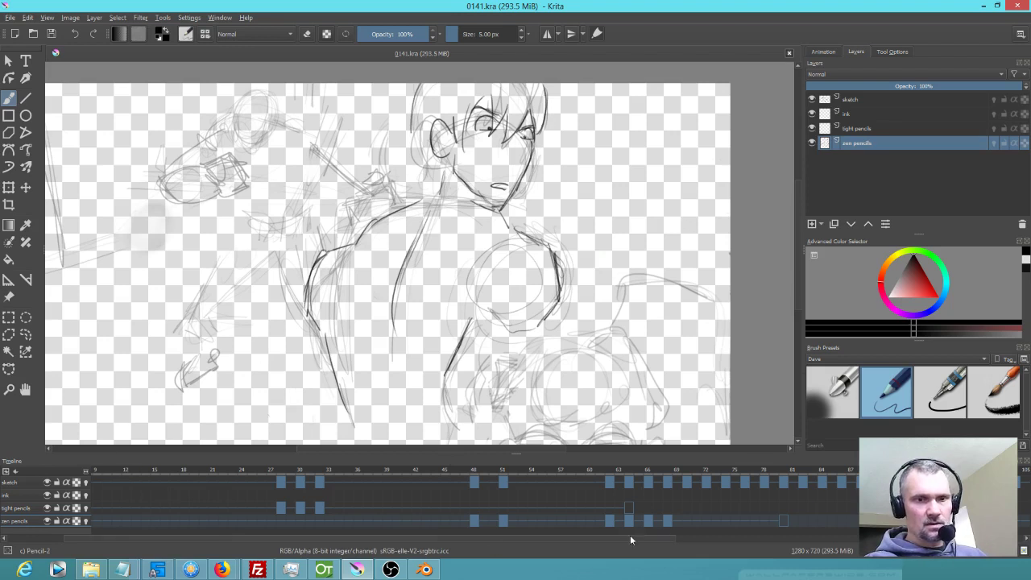
Return the timeline to frame 0 and play the pencilled animation to review its motion
left_click_drag(650, 540, 578, 539)
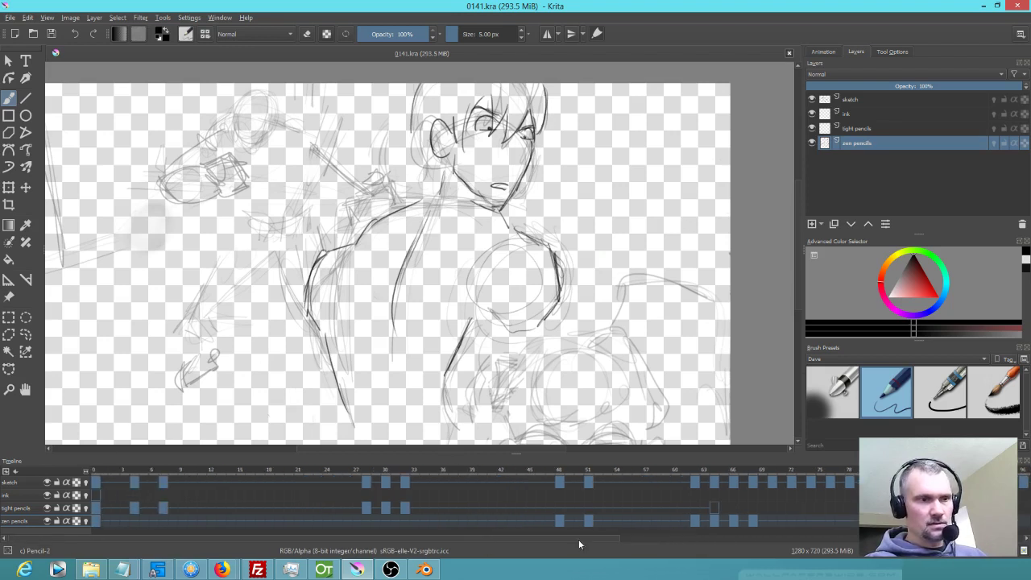
left_click(96, 476)
key("minus")
key("1")
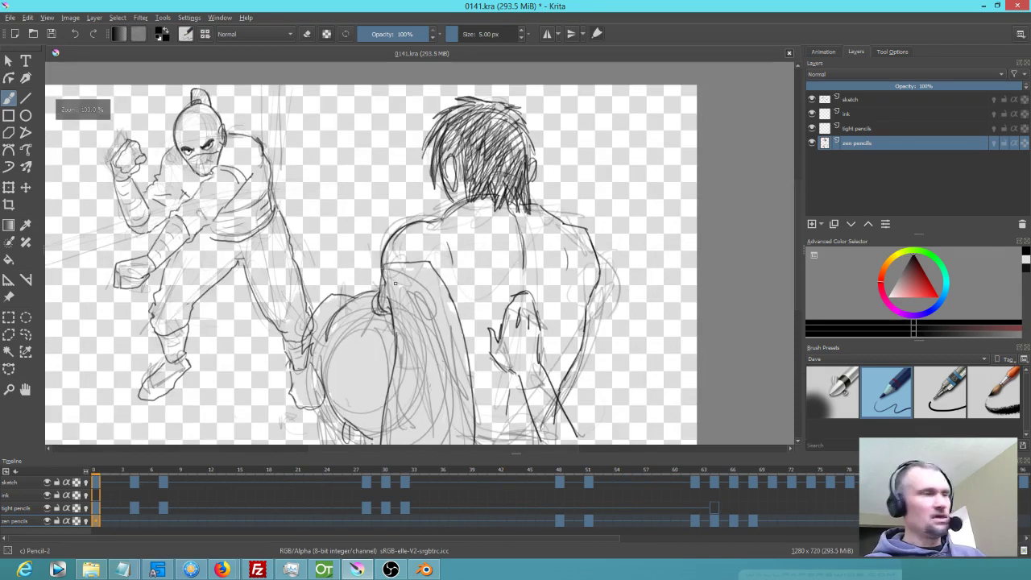
key("space")
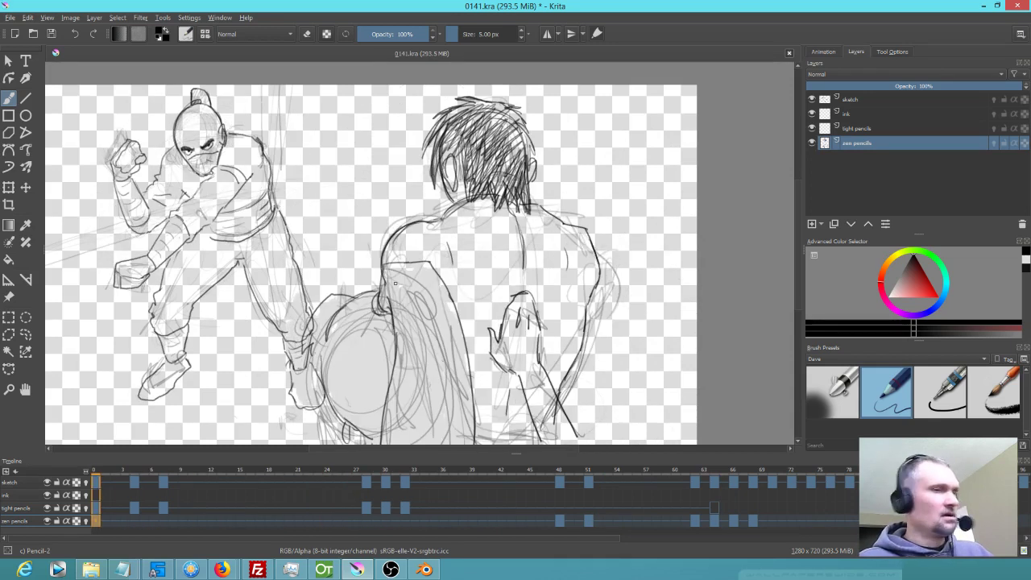
Merge the tight pencils layer down into zen pencils and save the document
left_click(880, 132)
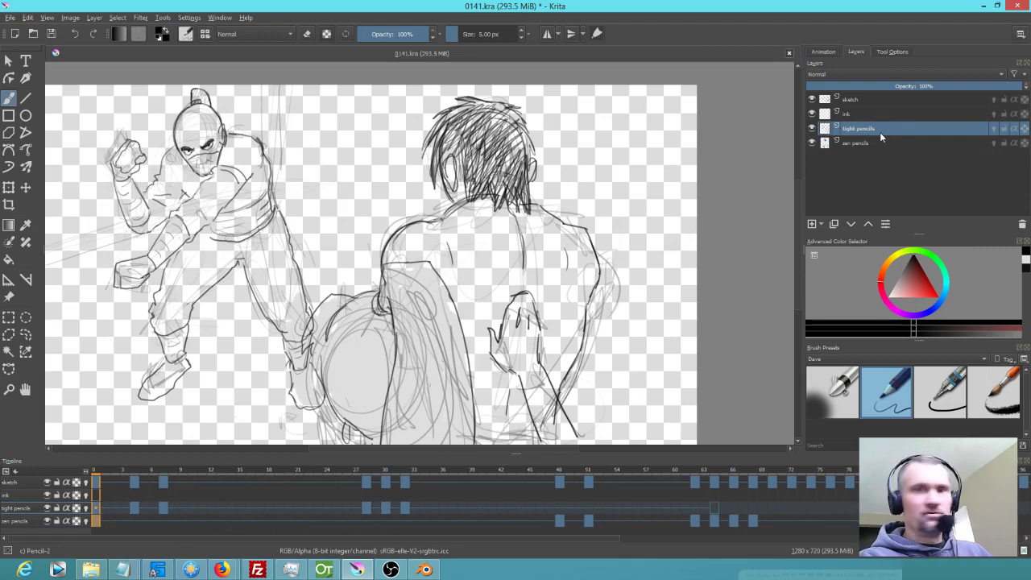
key("ctrl+e")
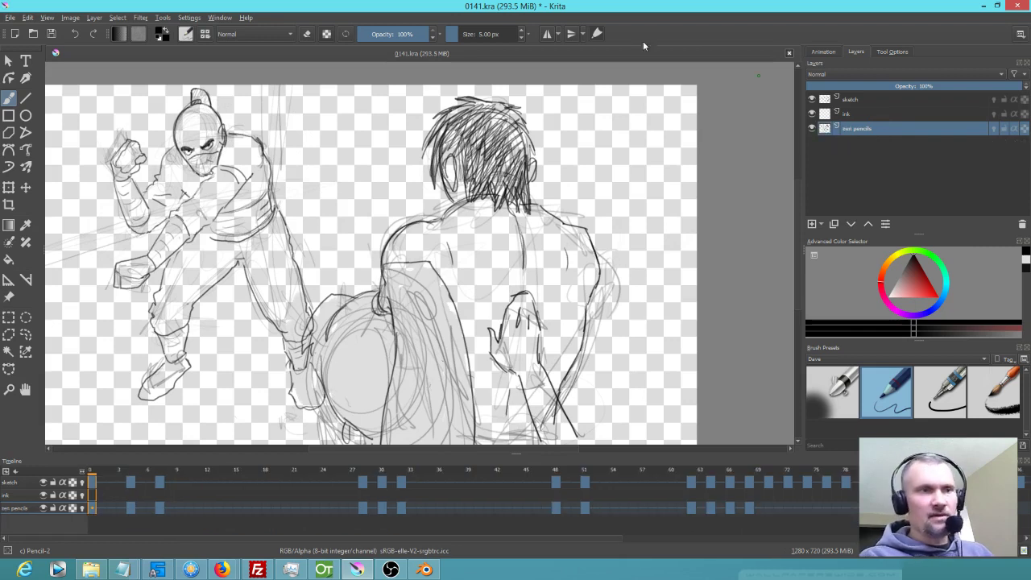
left_click(52, 33)
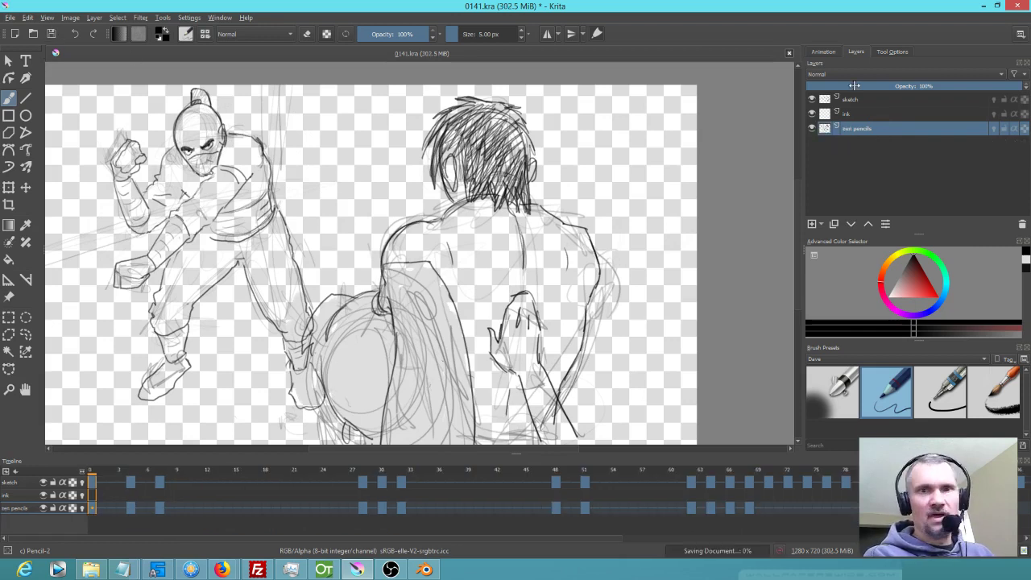
Lower the zen pencils layer's opacity to 33%, play the animation and return to frame 0
left_click_drag(995, 88, 878, 85)
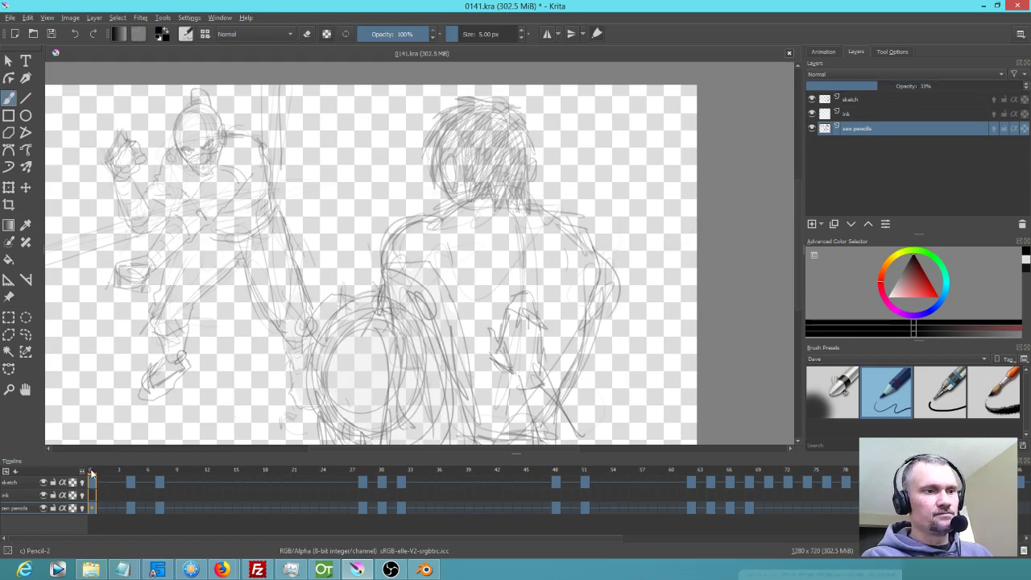
key("space")
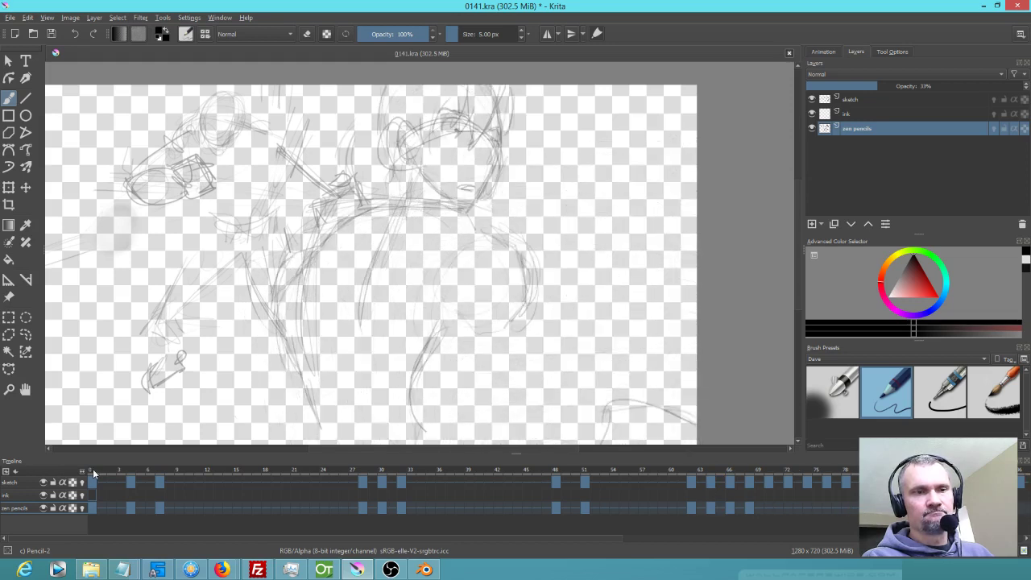
left_click(93, 469)
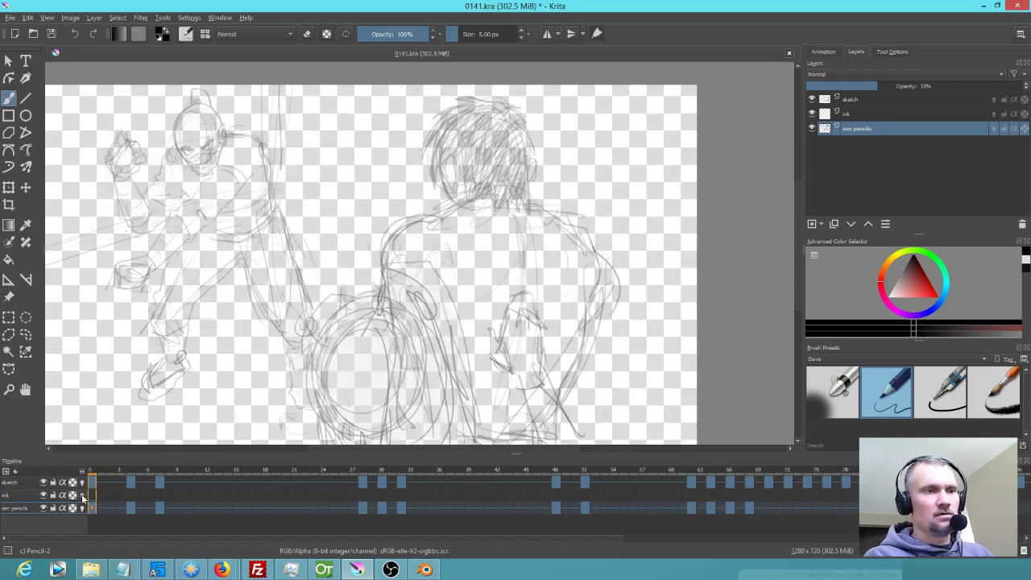
Make the ink layer active, remove its blank keyframe at frame 4 and return to frame 0
left_click(852, 115)
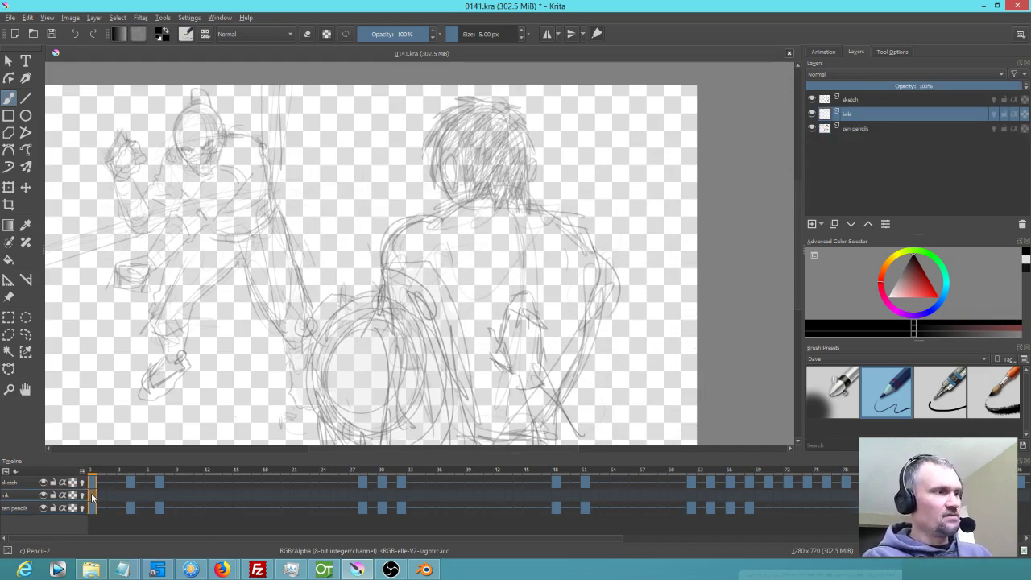
mouse_move(92, 498)
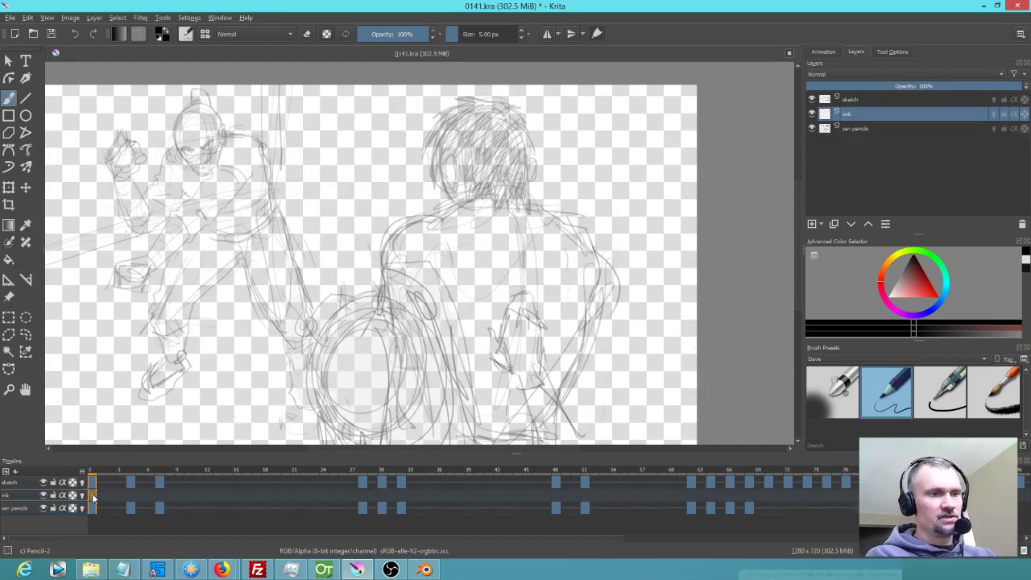
left_click(130, 494)
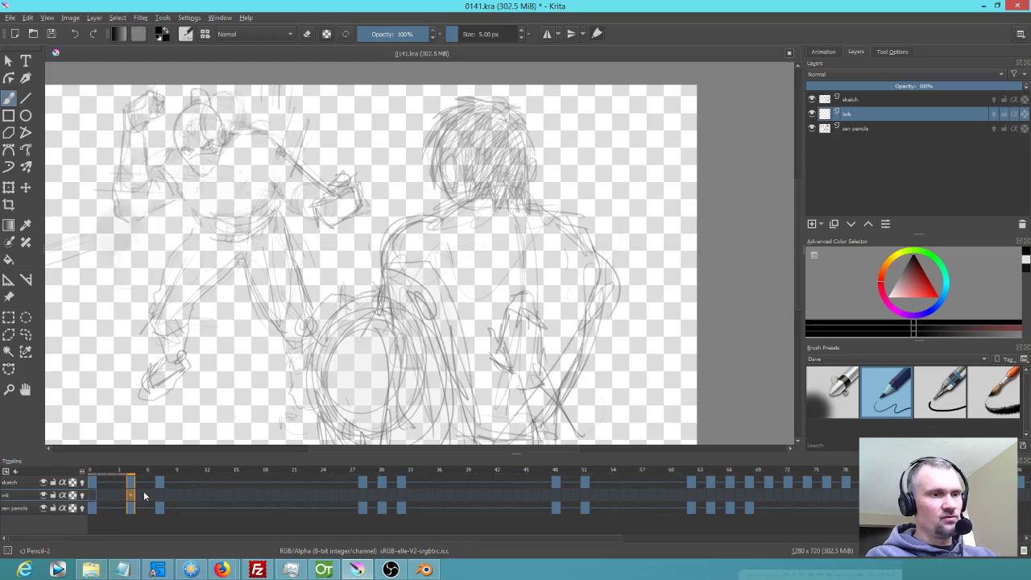
left_click(91, 496)
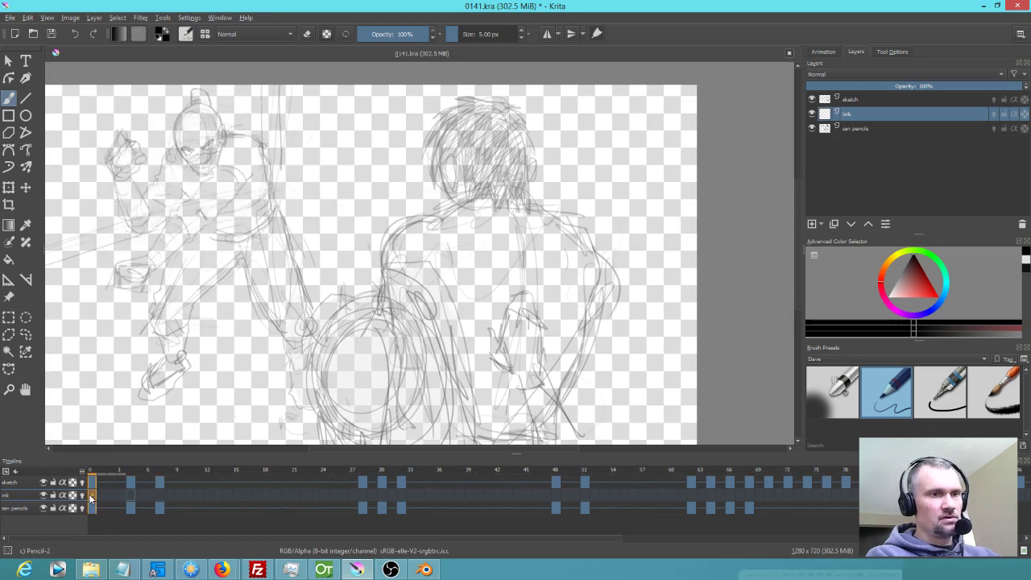
left_click(130, 495)
right_click(131, 495)
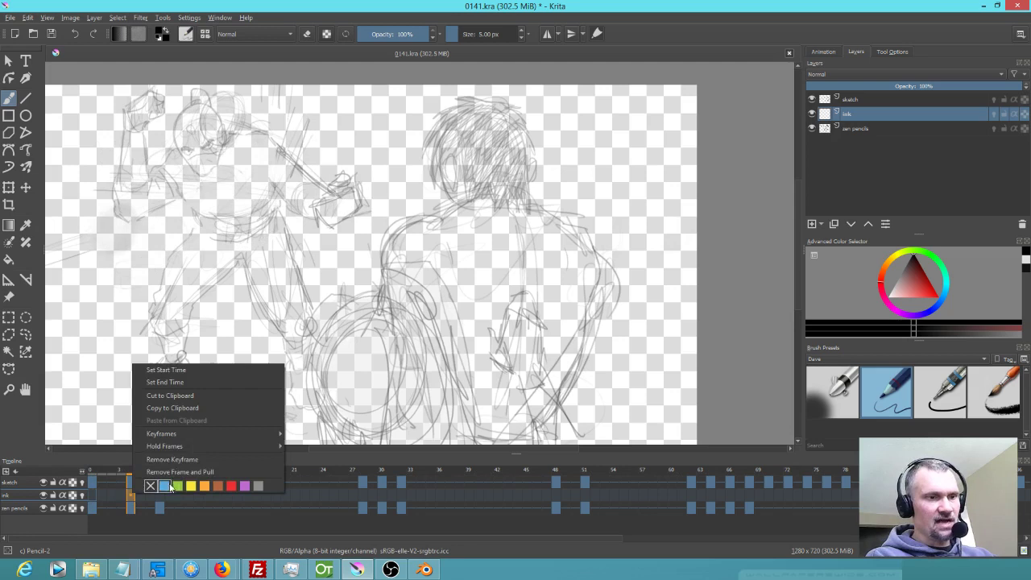
left_click(172, 460)
left_click(92, 496)
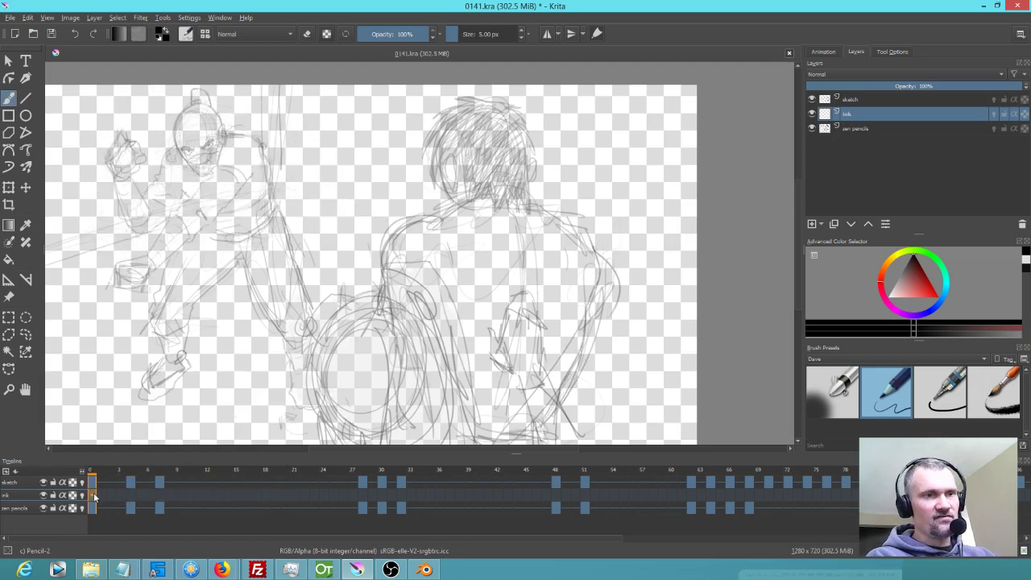